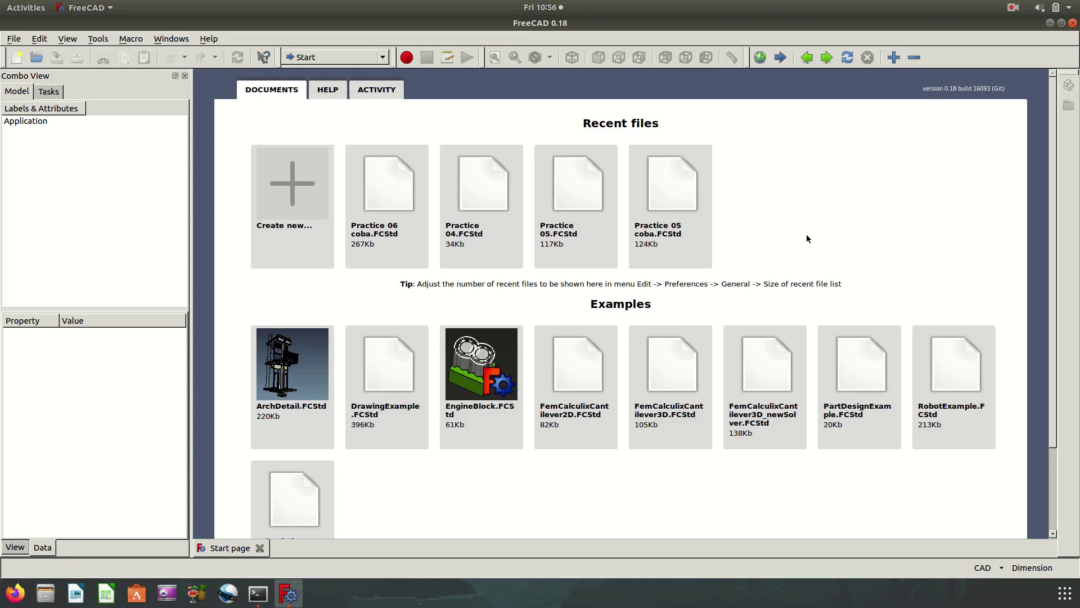
Create a new document in the Part Design workbench, viewed isometrically
{"action": "left_click", "coordinate": [13, 38]}
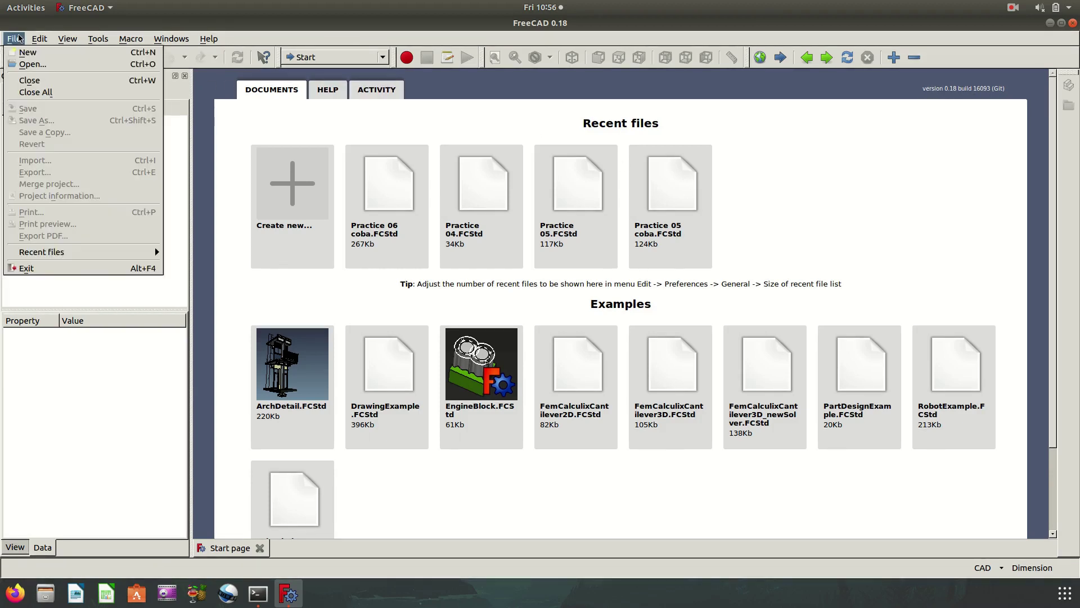
{"action": "left_click", "coordinate": [23, 45]}
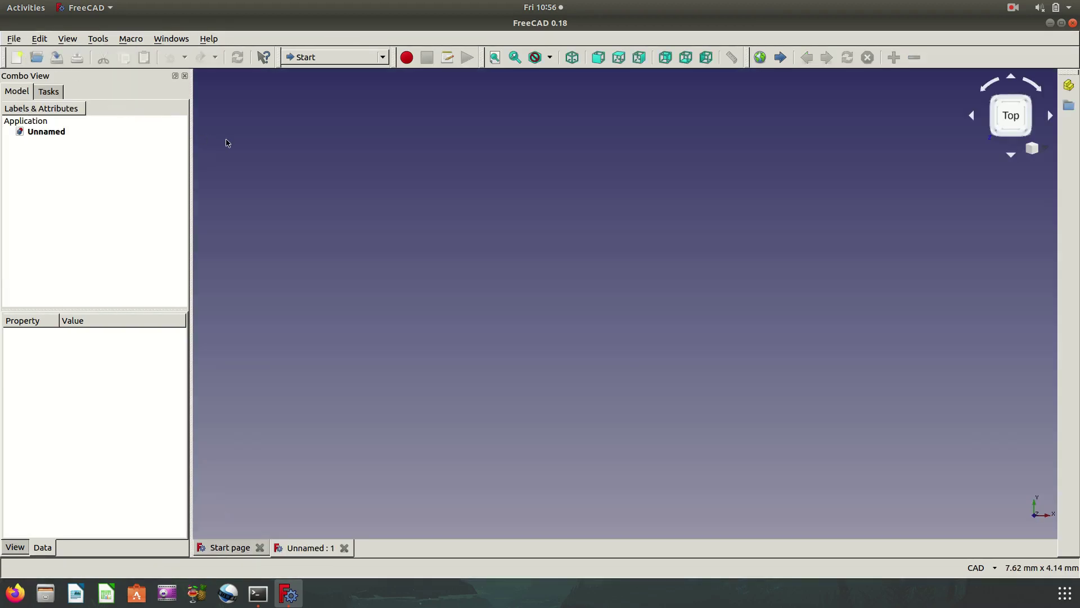
{"action": "left_click", "coordinate": [343, 56]}
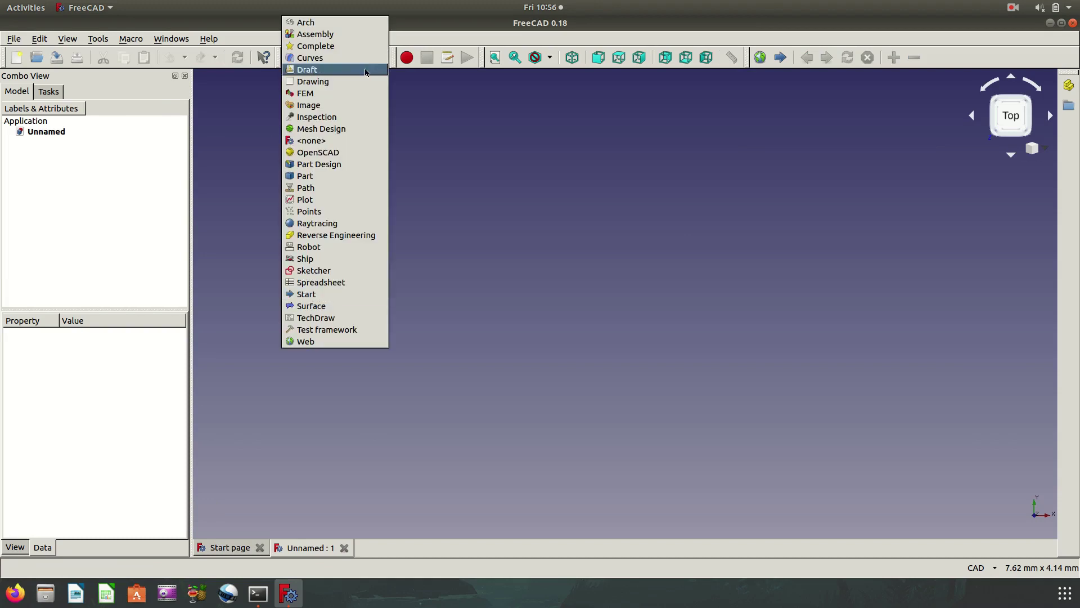
{"action": "left_click", "coordinate": [342, 166]}
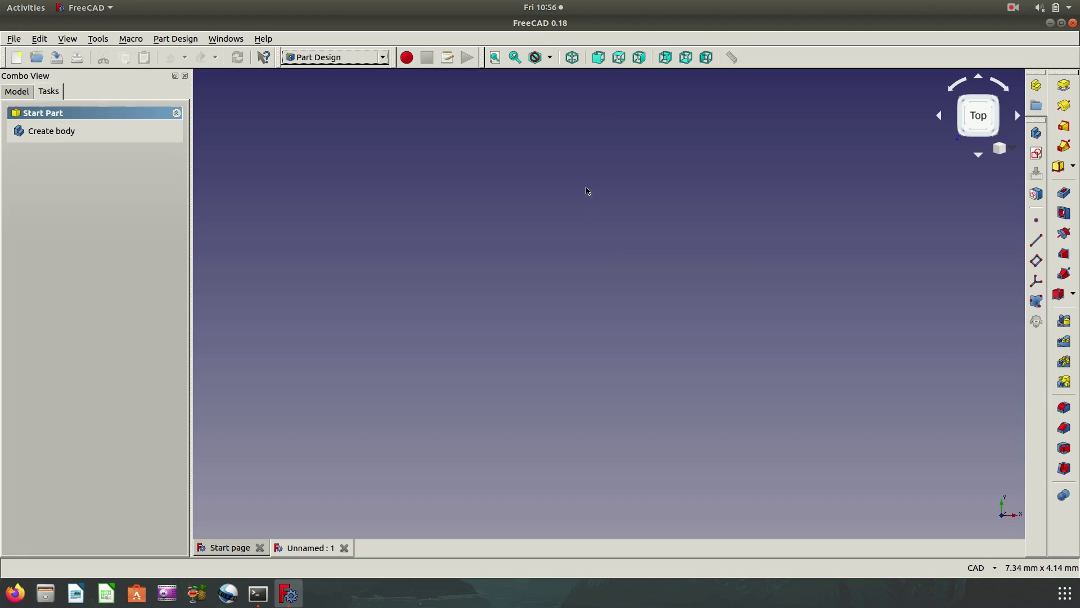
{"action": "left_click", "coordinate": [572, 57]}
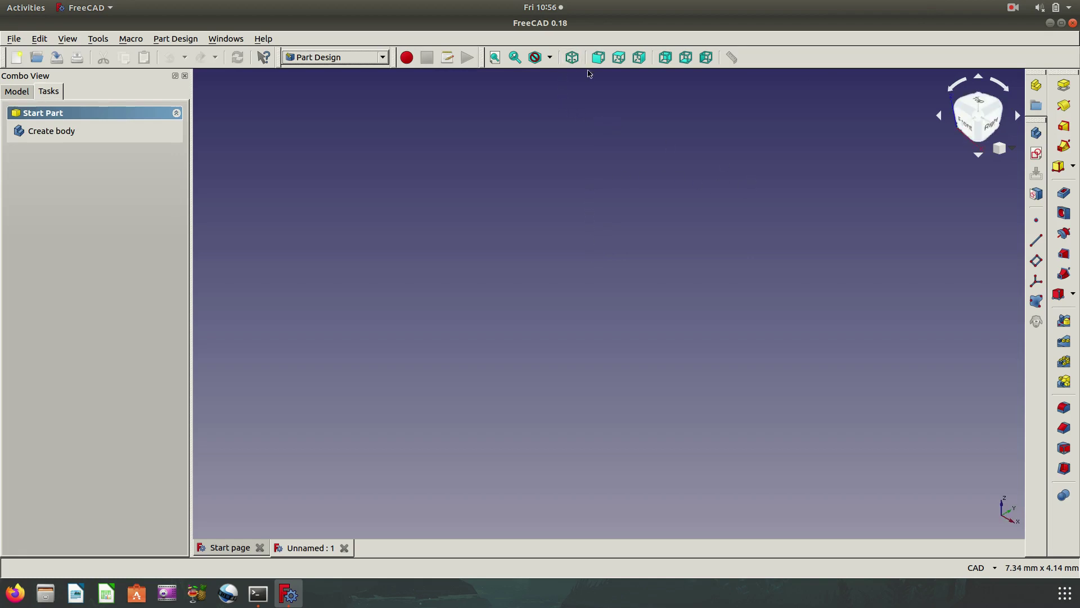
Create a body with a new sketch on the XZ plane
{"action": "left_click", "coordinate": [1036, 153]}
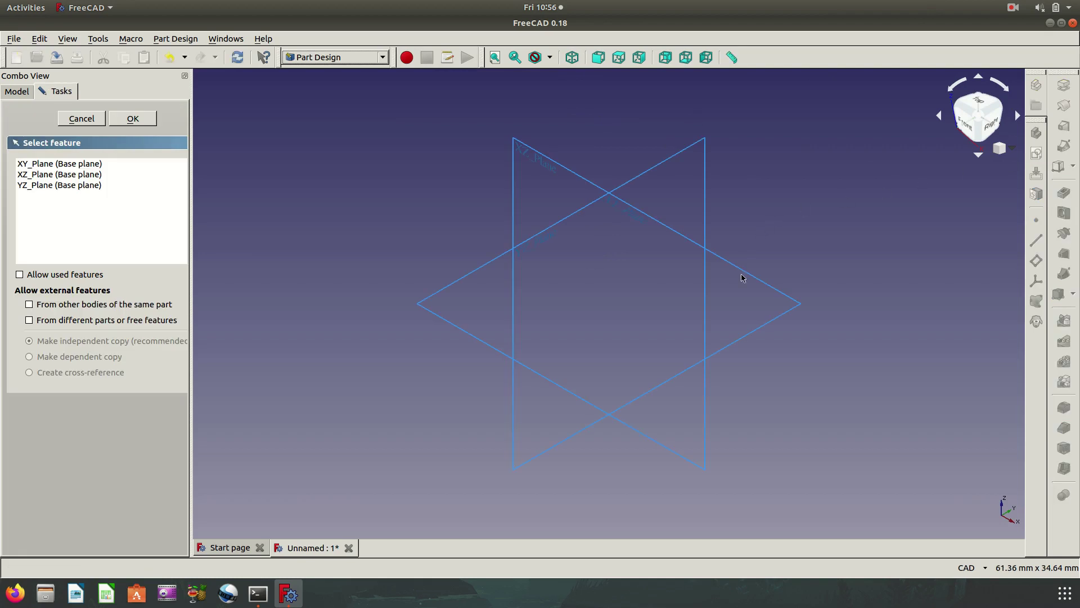
{"action": "left_click", "coordinate": [706, 382]}
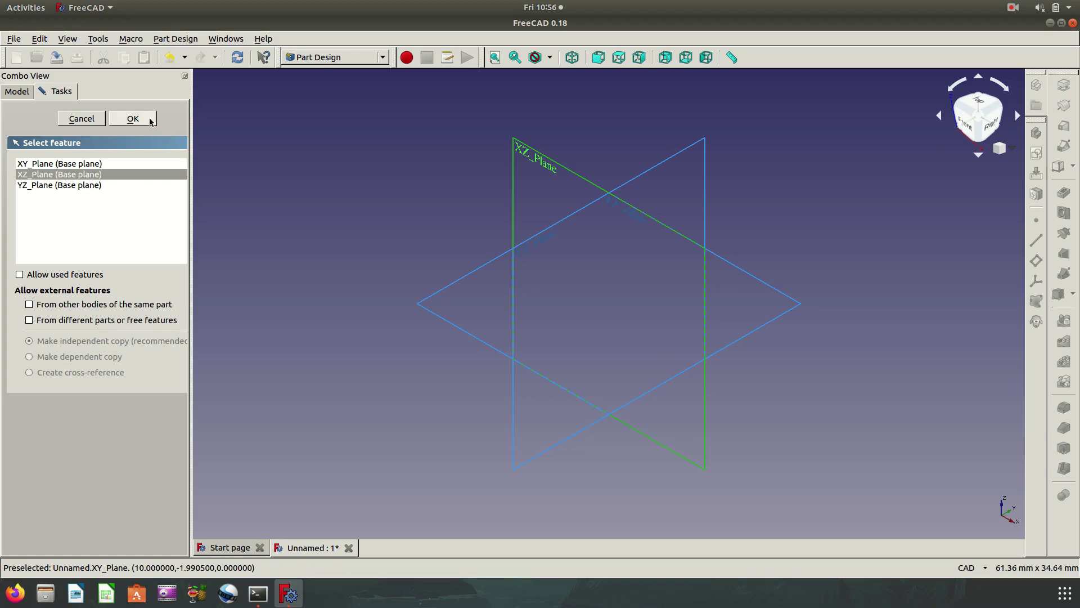
{"action": "left_click", "coordinate": [149, 118]}
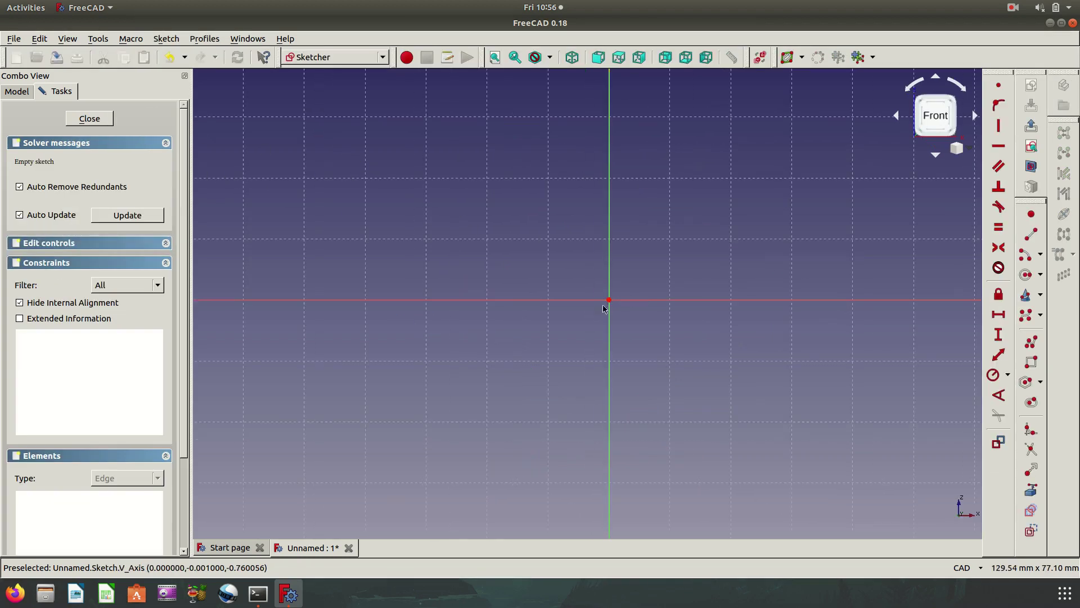
Dismiss the system problem report dialog
{"action": "scroll", "coordinate": [563, 315], "scroll_direction": "down", "scroll_amount": 5}
{"action": "scroll", "coordinate": [562, 294], "scroll_direction": "up", "scroll_amount": 4}
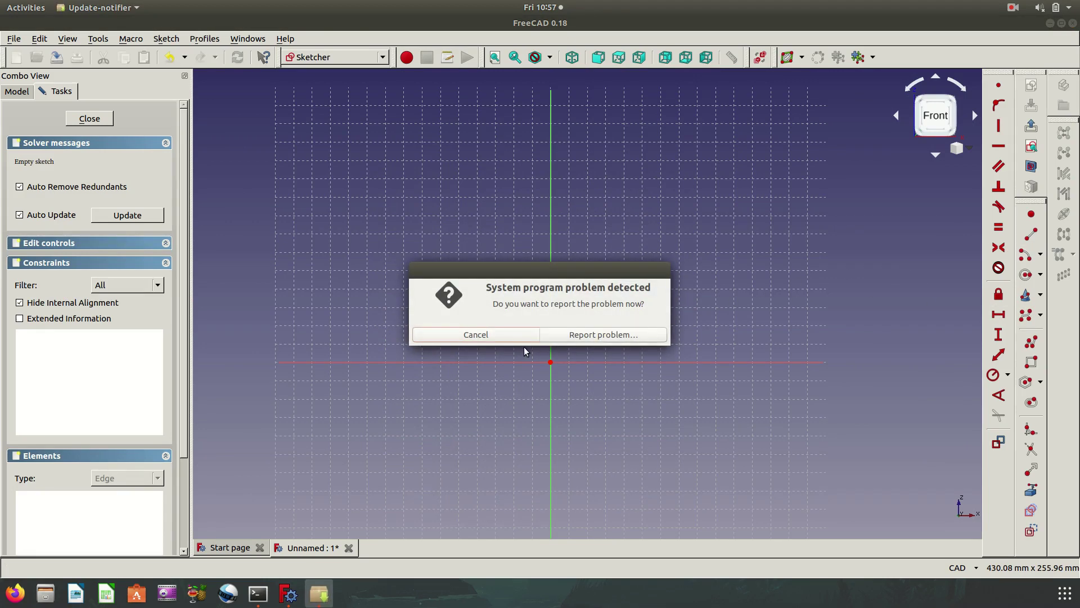
{"action": "left_click", "coordinate": [515, 339]}
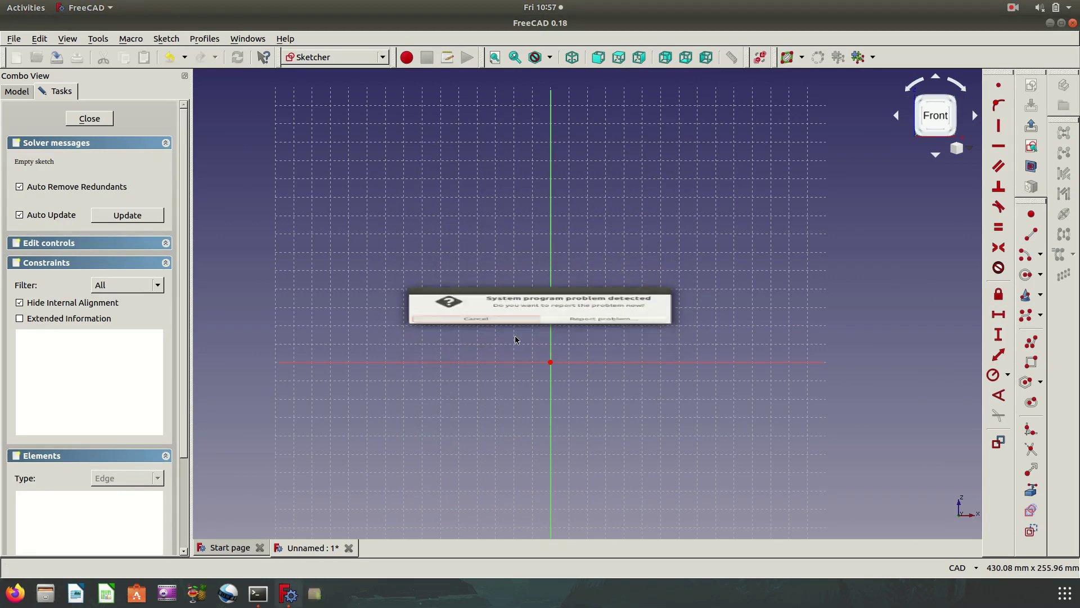
Draw a slanted line down toward the horizontal axis, then select its lower endpoint and the axis
{"action": "left_click", "coordinate": [1033, 239]}
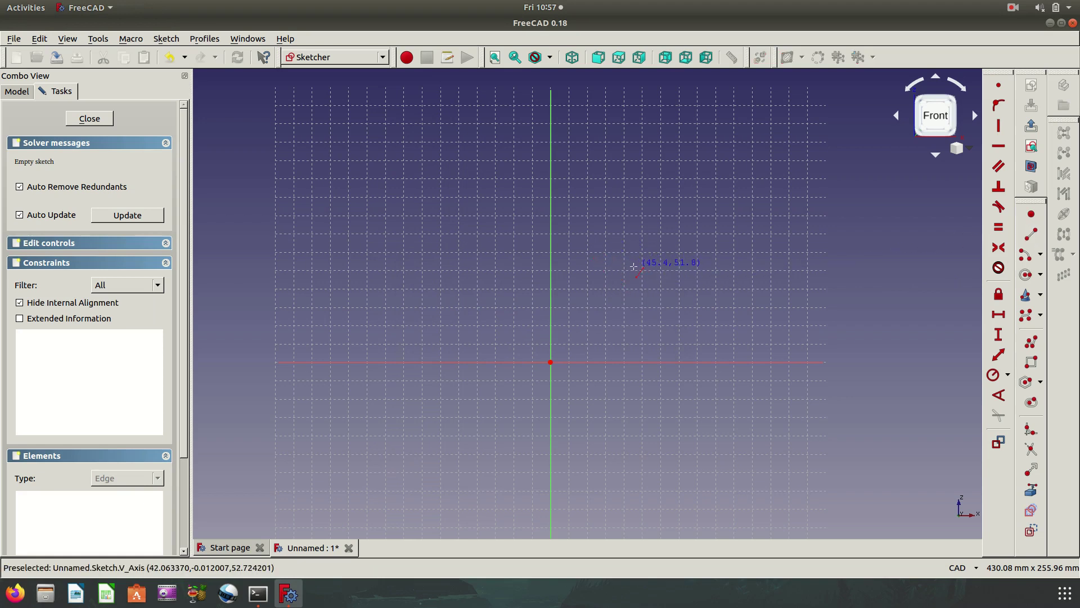
{"action": "left_click", "coordinate": [634, 266]}
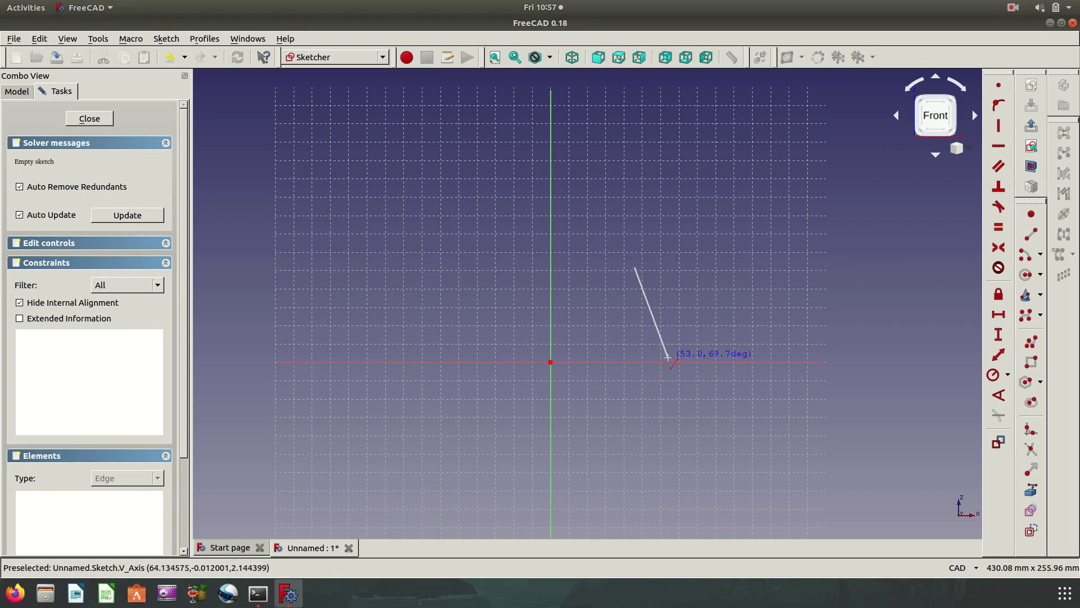
{"action": "left_click", "coordinate": [665, 356]}
{"action": "key", "text": "Escape"}
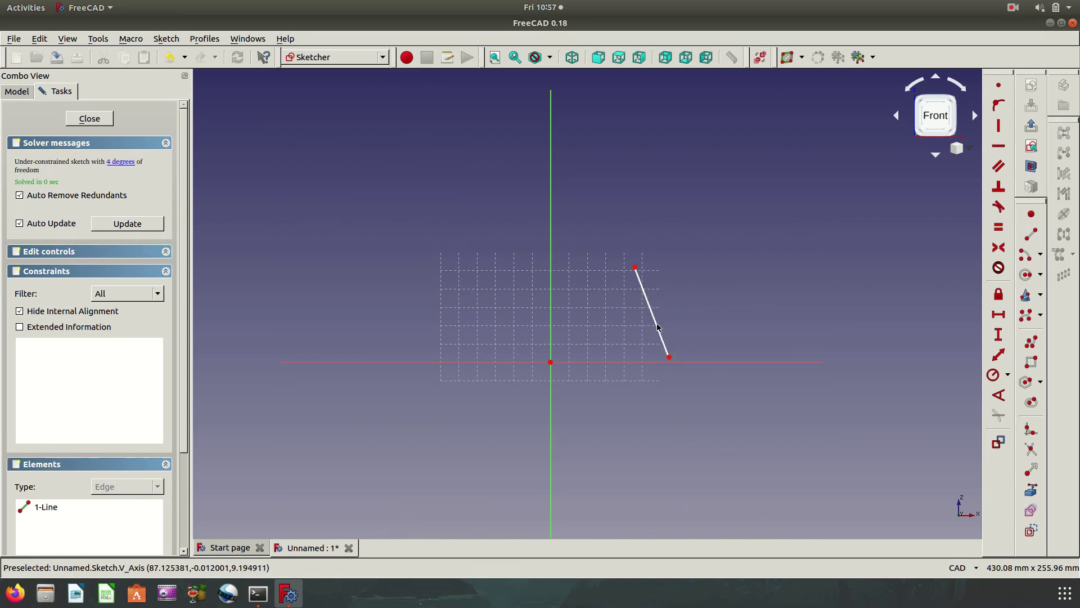
{"action": "scroll", "coordinate": [674, 325], "scroll_direction": "up", "scroll_amount": 2}
{"action": "left_click", "coordinate": [666, 374]}
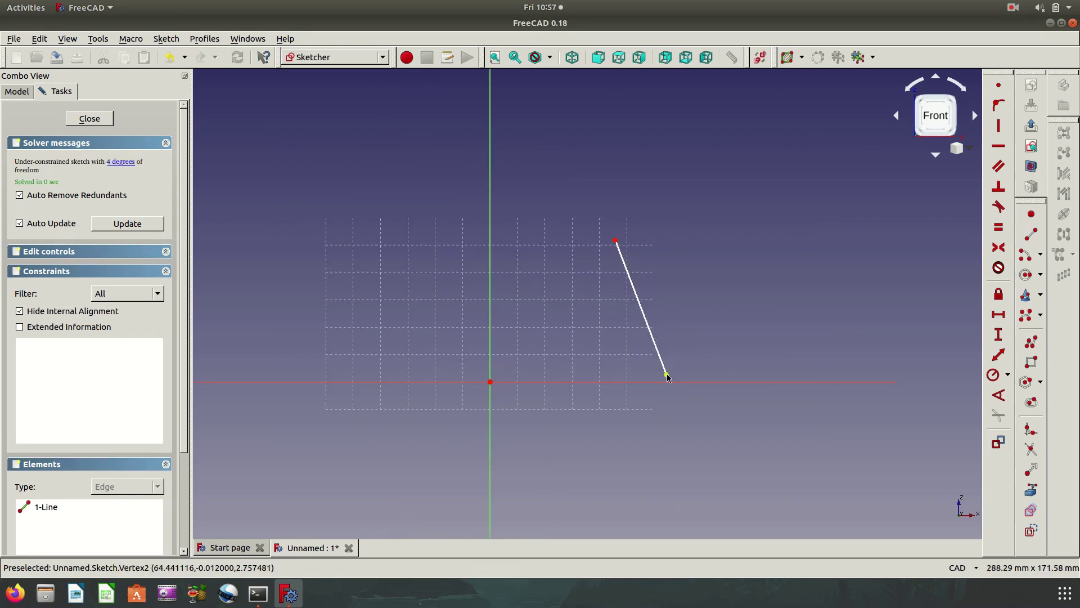
{"action": "left_click", "coordinate": [682, 384]}
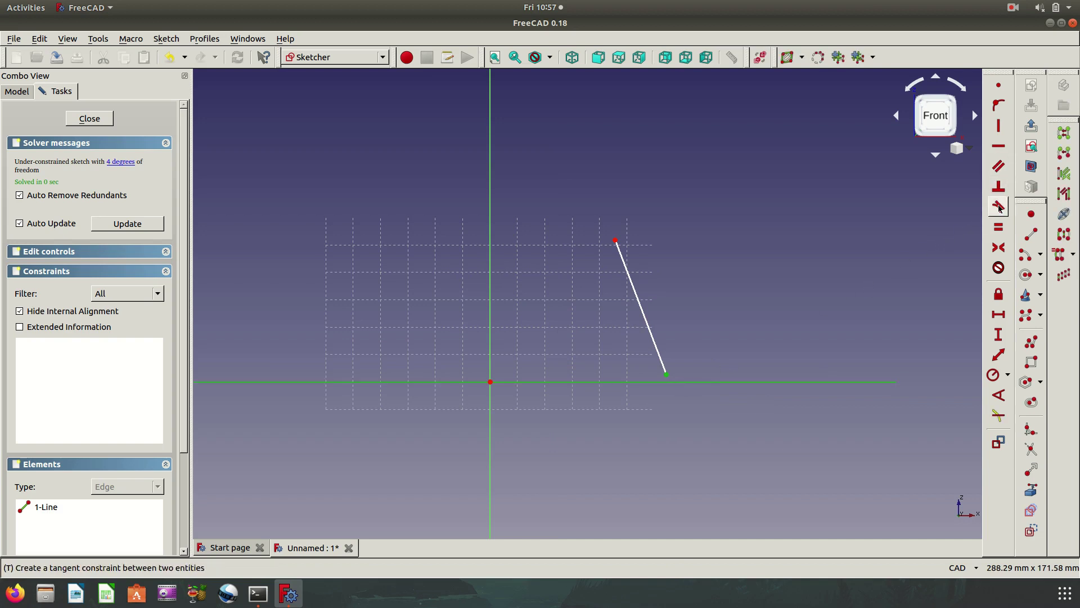
Pin the line's lower endpoint onto the horizontal axis and angle the line at 80°
{"action": "left_click", "coordinate": [999, 105]}
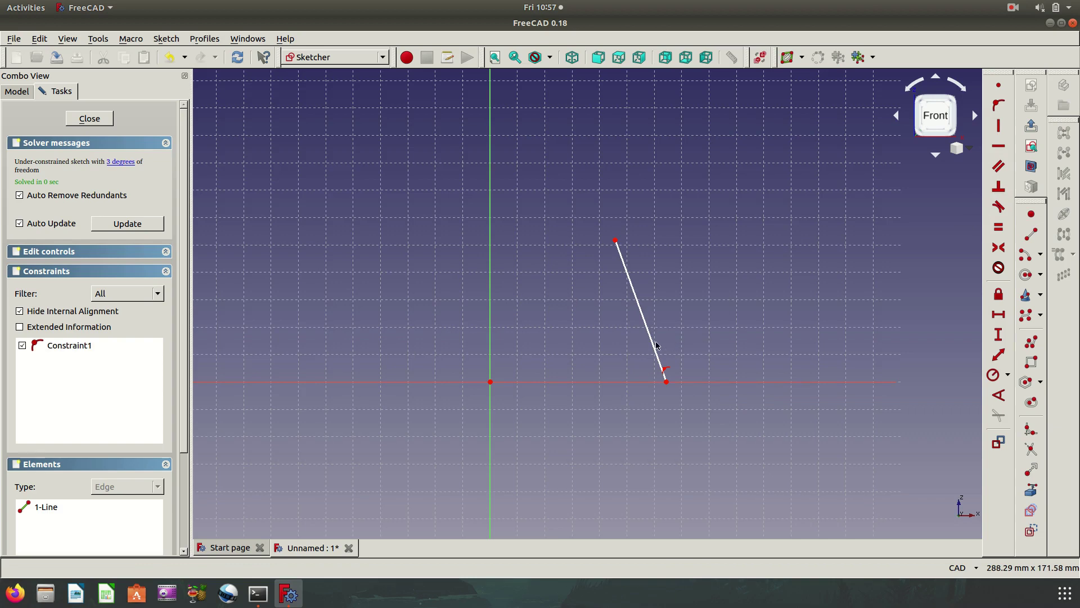
{"action": "left_click", "coordinate": [659, 360]}
{"action": "left_click", "coordinate": [652, 382]}
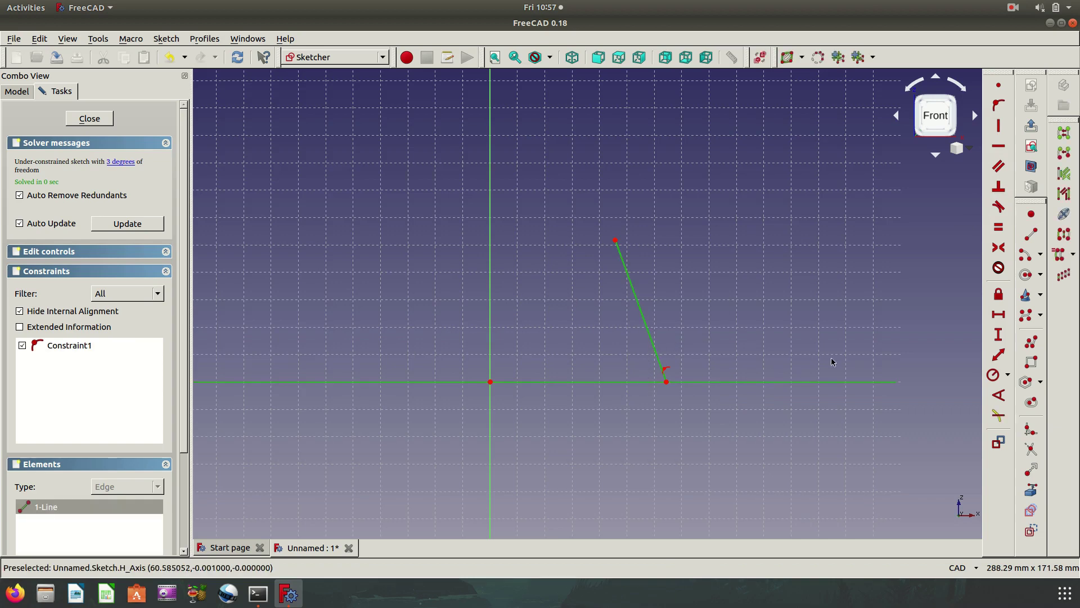
{"action": "left_click", "coordinate": [999, 395]}
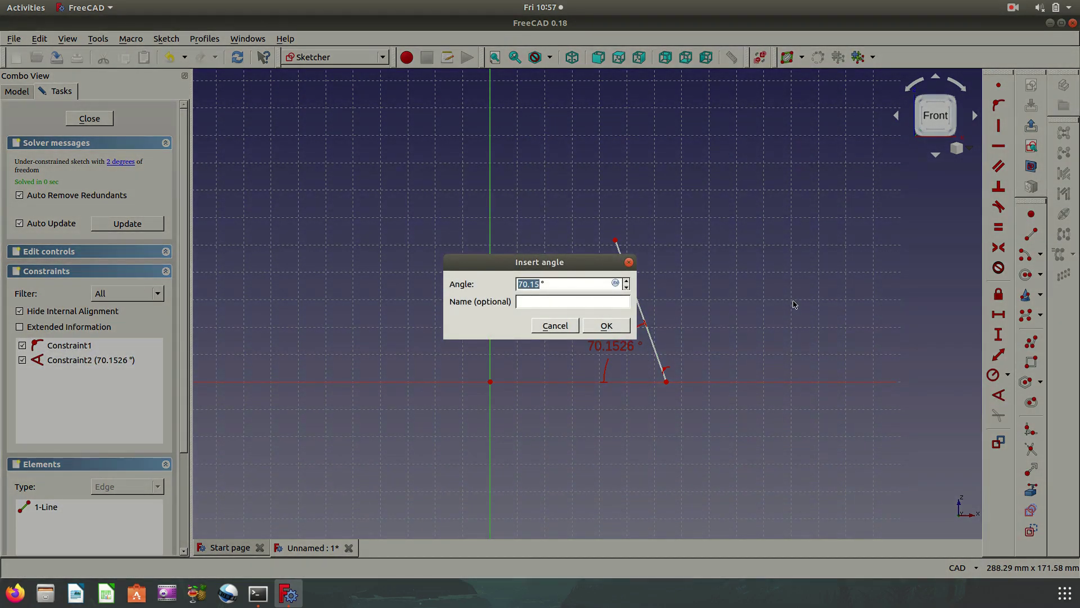
{"action": "type", "text": "80"}
{"action": "key", "text": "Return"}
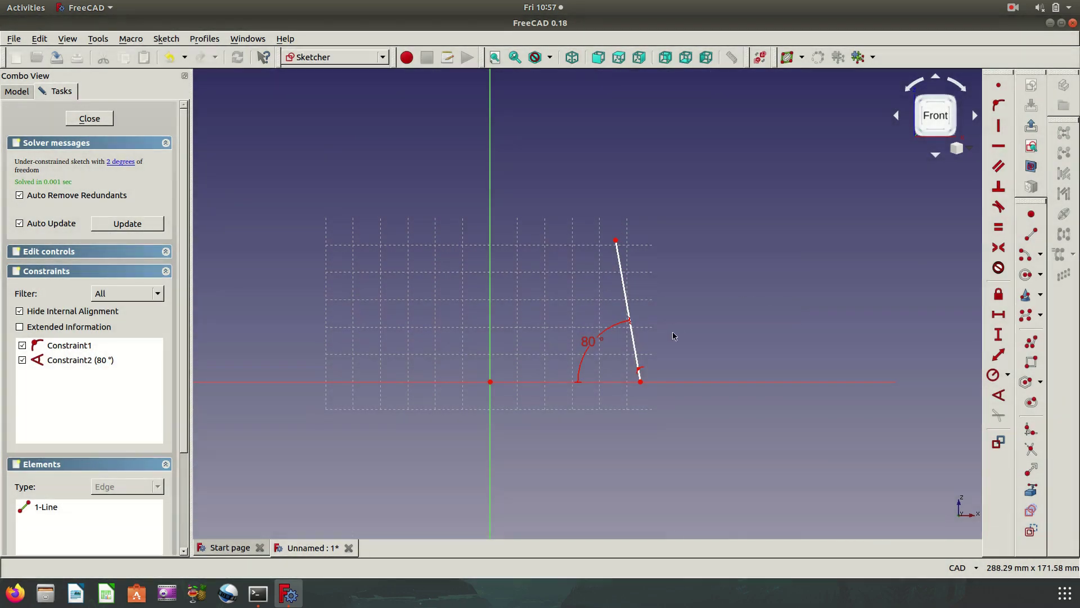
Give the line a 30 mm vertical height and move the dimension beside it
{"action": "left_click", "coordinate": [616, 240]}
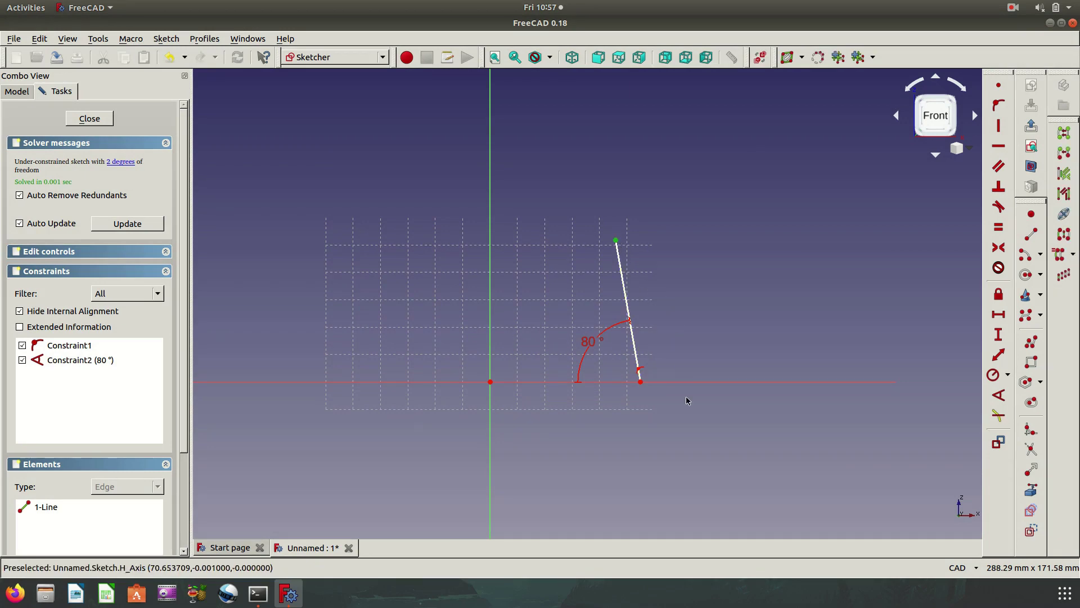
{"action": "left_click", "coordinate": [700, 382]}
{"action": "left_click", "coordinate": [999, 334]}
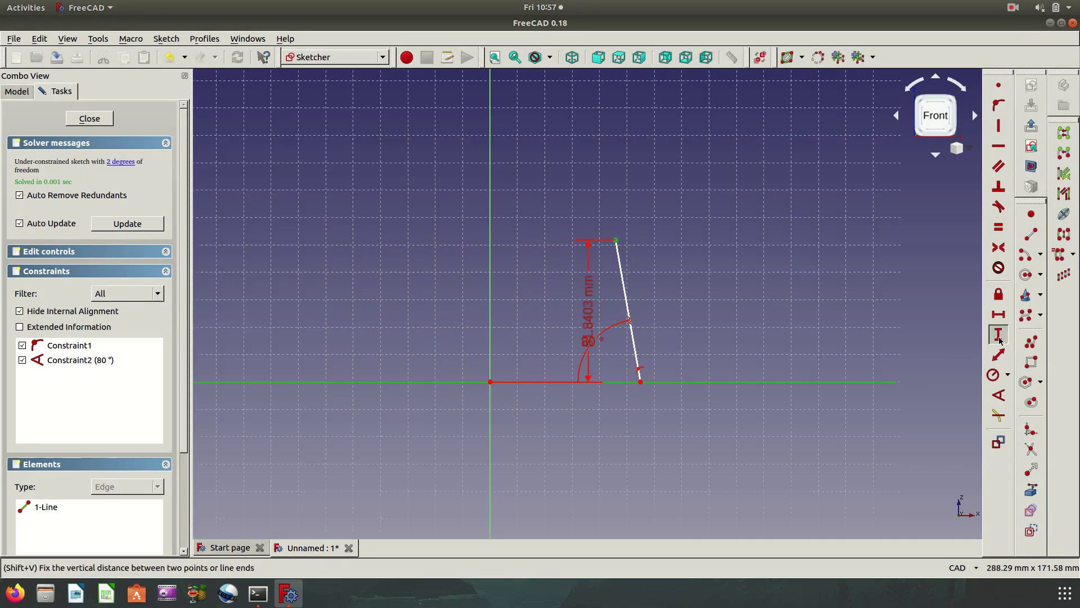
{"action": "type", "text": "30"}
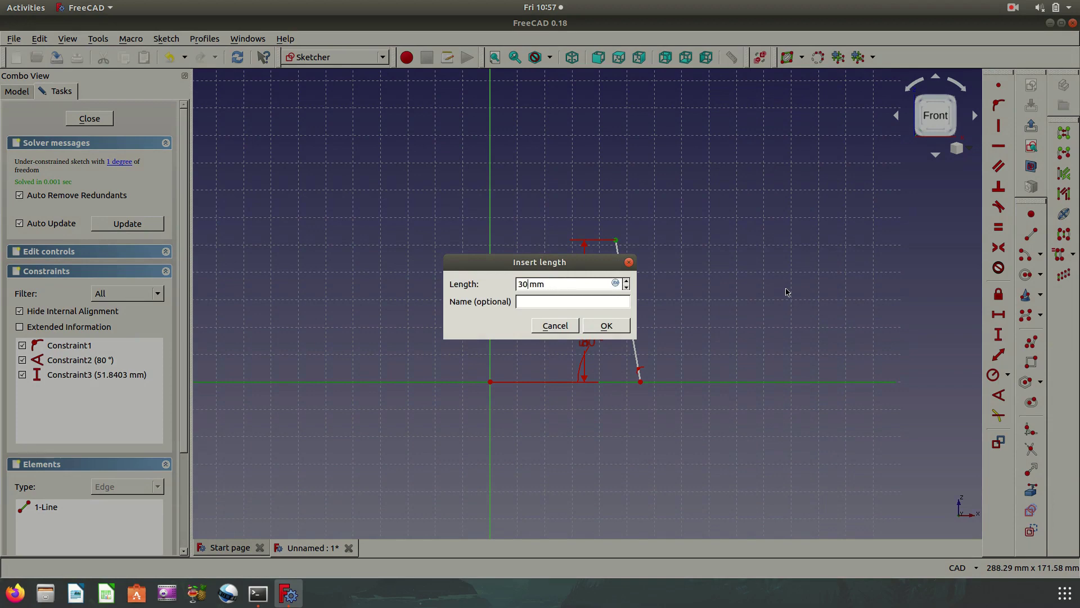
{"action": "key", "text": "Return"}
{"action": "scroll", "coordinate": [587, 327], "scroll_direction": "up", "scroll_amount": 5}
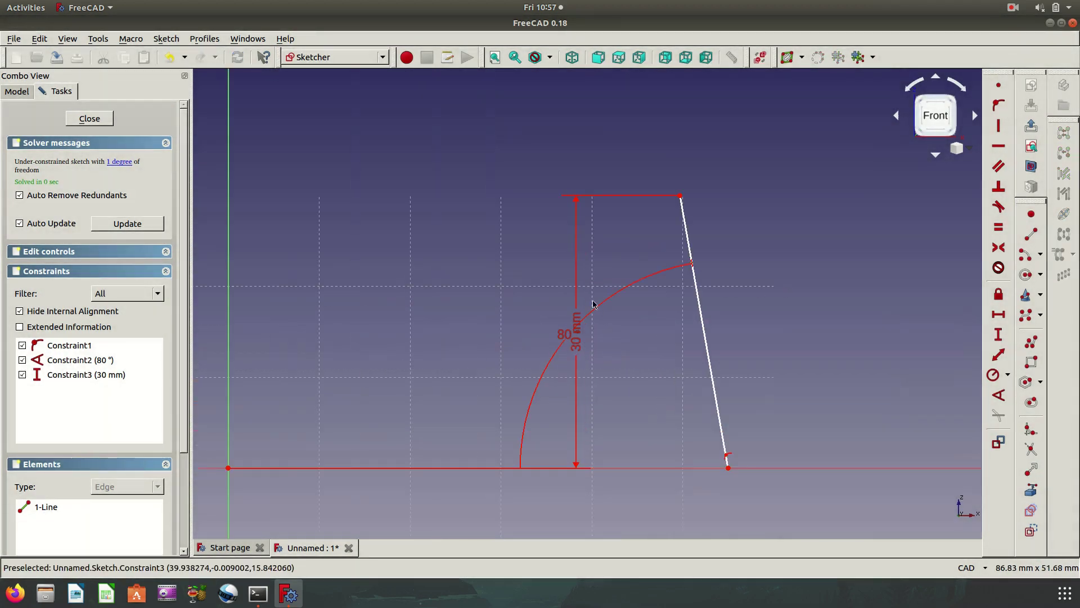
{"action": "scroll", "coordinate": [605, 336], "scroll_direction": "down", "scroll_amount": 2}
{"action": "left_click_drag", "start_coordinate": [631, 368], "coordinate": [637, 375]}
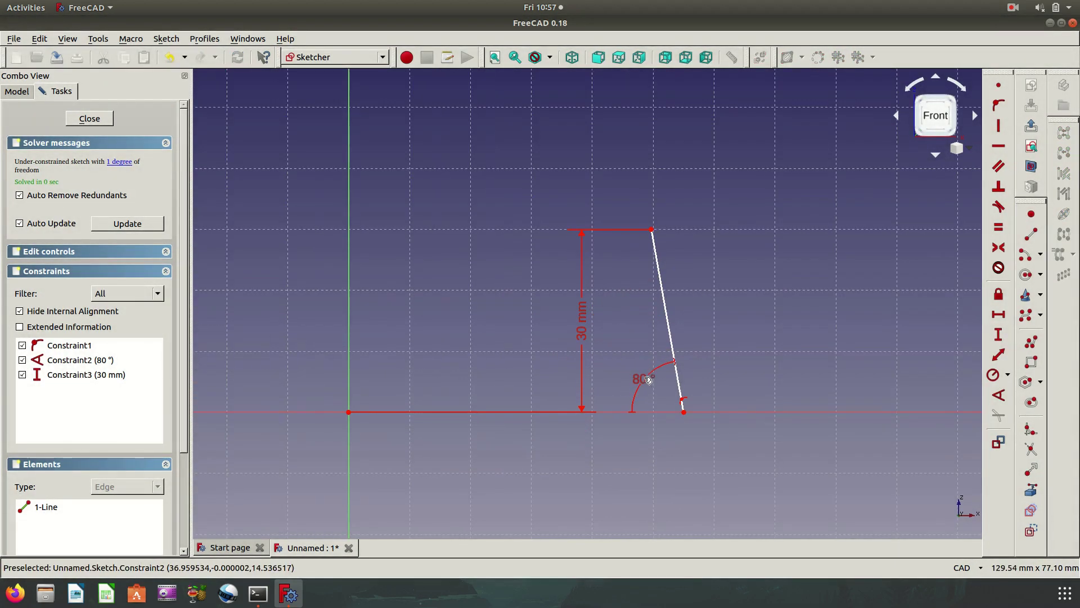
{"action": "left_click_drag", "start_coordinate": [583, 318], "coordinate": [713, 323]}
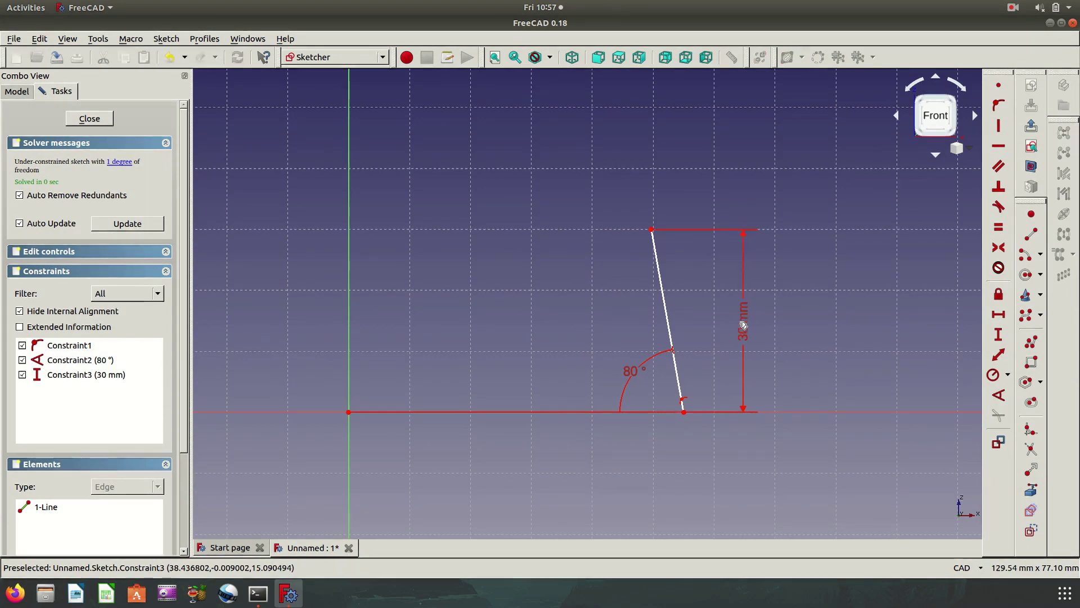
Draw a second slanted line and make it parallel to the first
{"action": "left_click", "coordinate": [1031, 235]}
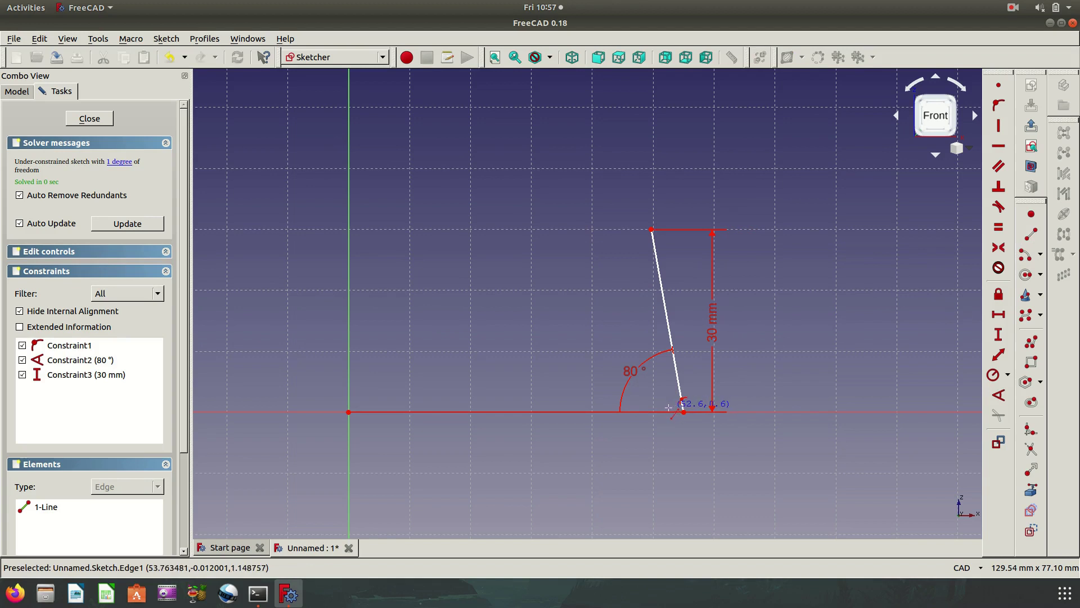
{"action": "left_click", "coordinate": [666, 407]}
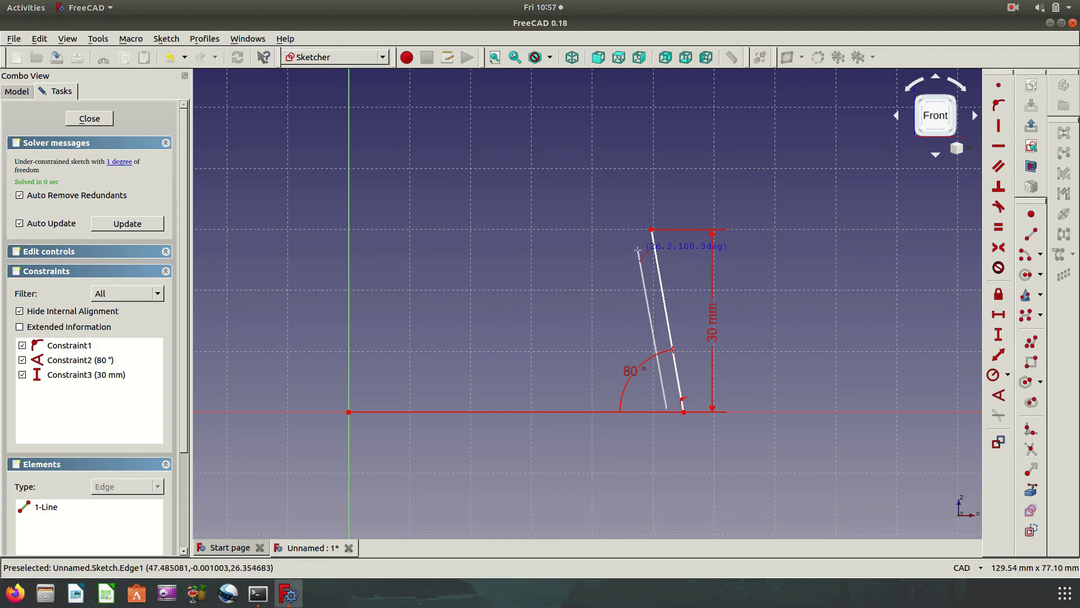
{"action": "left_click", "coordinate": [638, 250]}
{"action": "right_click", "coordinate": [782, 256]}
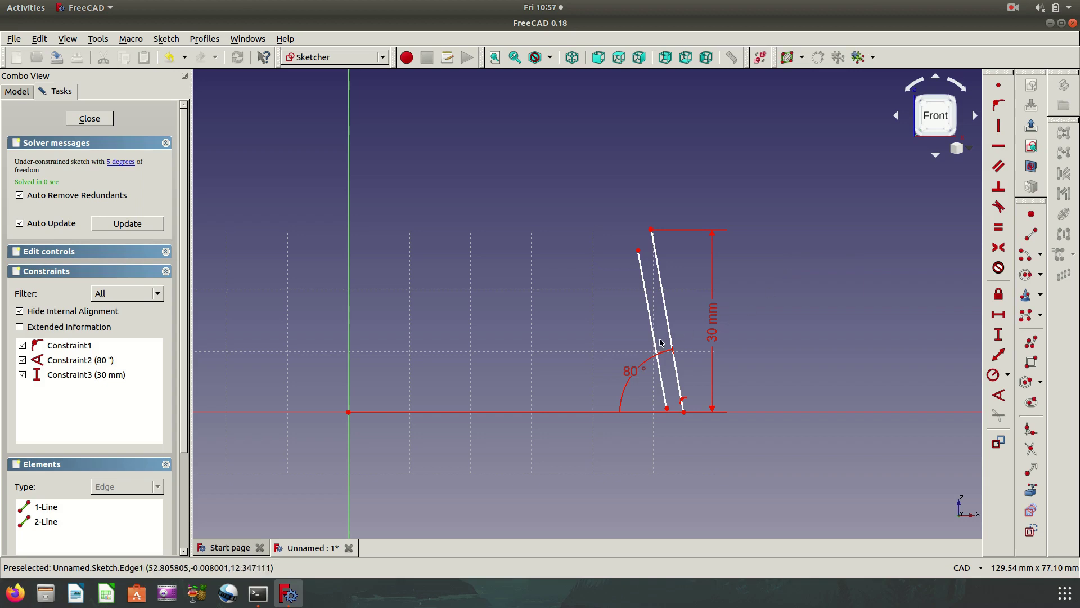
{"action": "left_click", "coordinate": [652, 332]}
{"action": "left_click", "coordinate": [667, 319]}
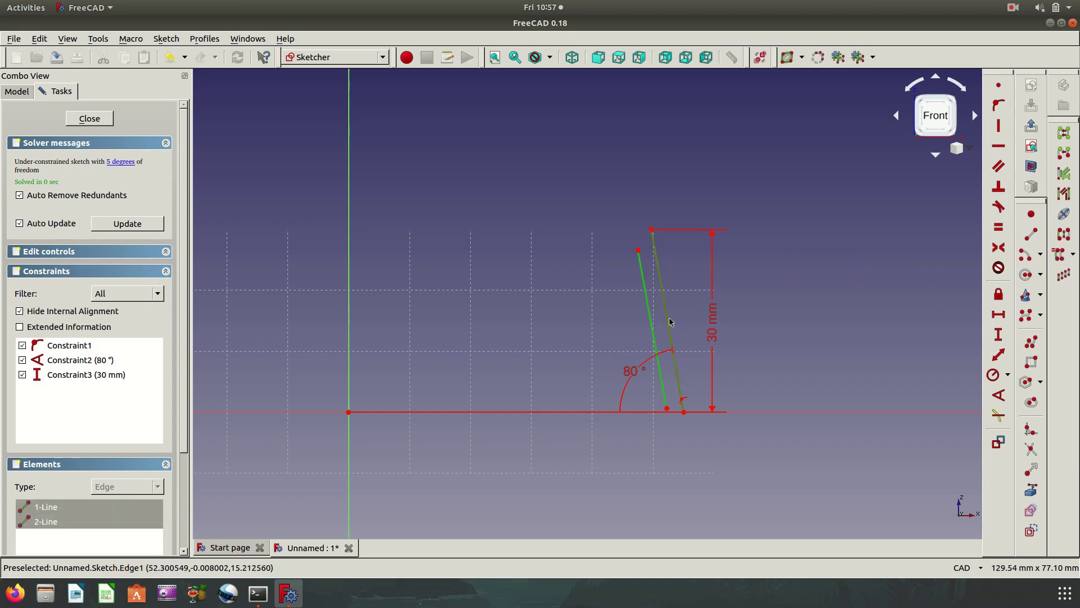
{"action": "left_click", "coordinate": [999, 166]}
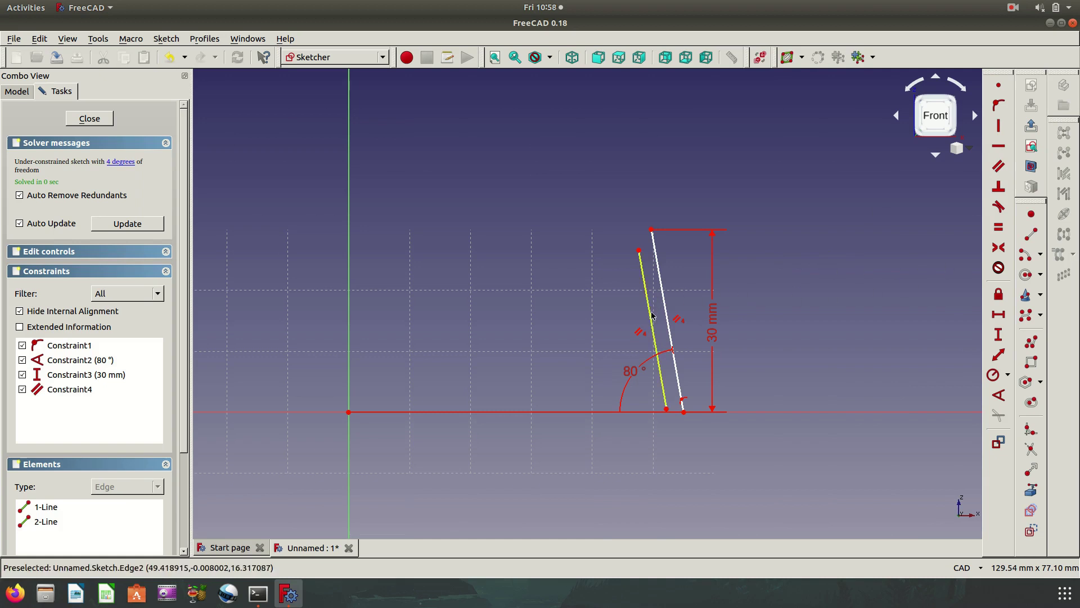
Set the gap between the two slanted lines to 2 mm
{"action": "left_click", "coordinate": [680, 394]}
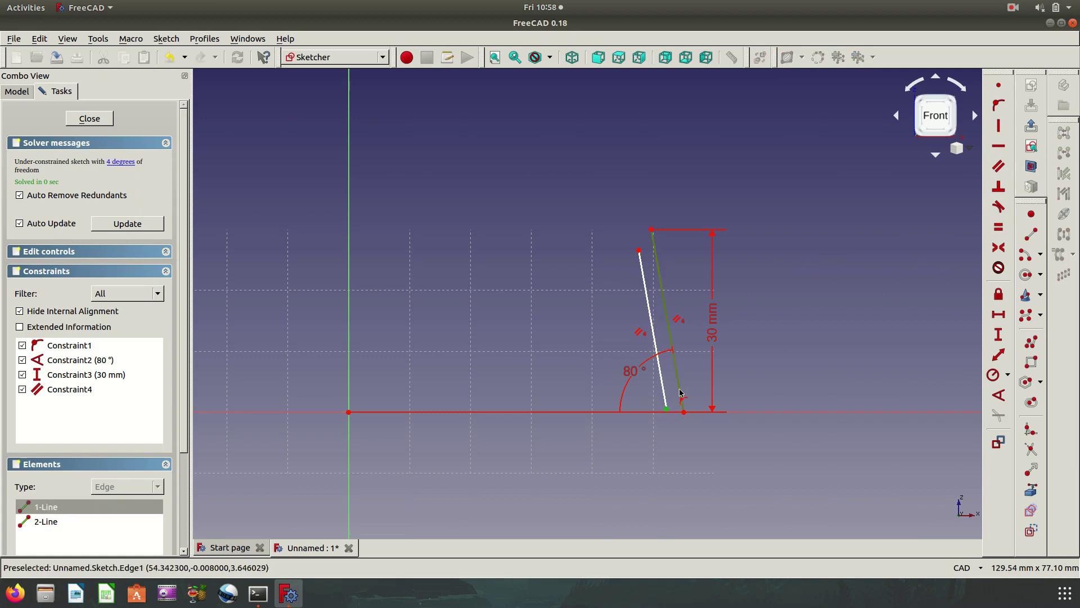
{"action": "left_click", "coordinate": [998, 355]}
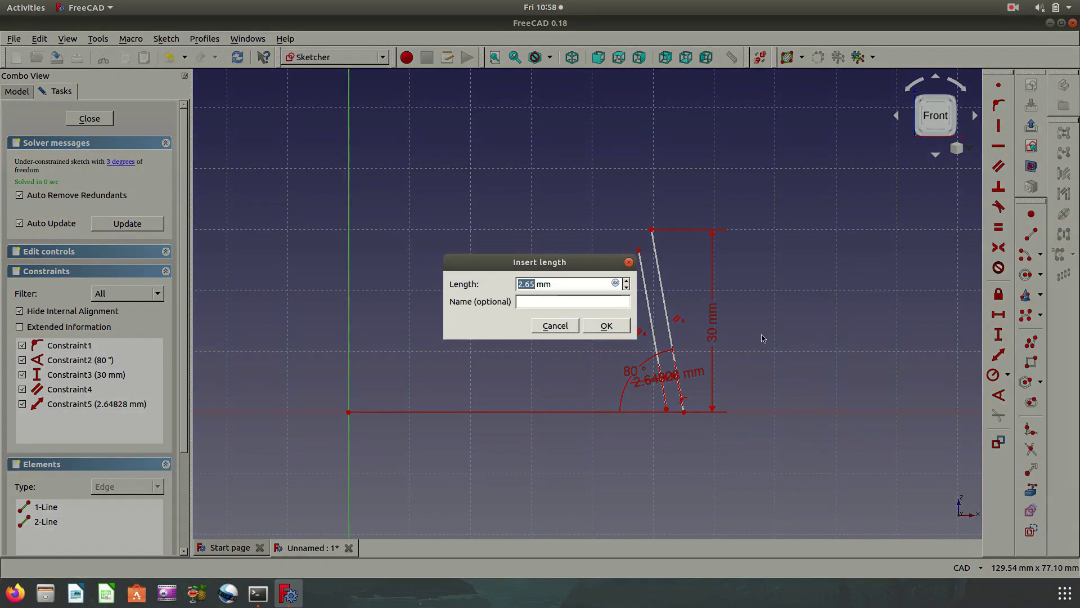
{"action": "type", "text": "2"}
{"action": "key", "text": "Return"}
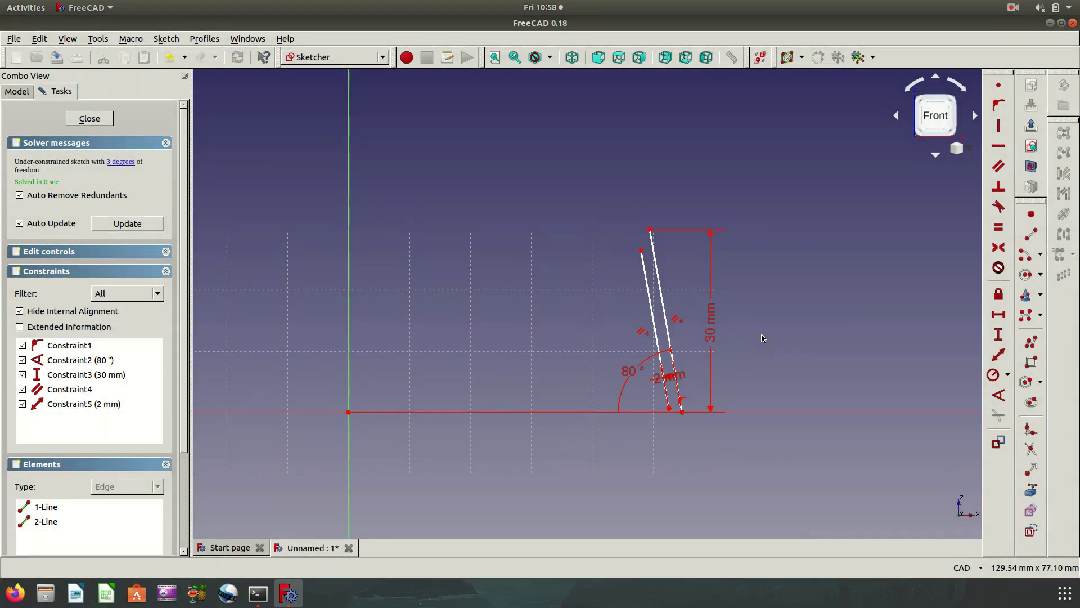
Attach the second slanted line's lower endpoint onto the horizontal axis
{"action": "left_click", "coordinate": [669, 410]}
{"action": "left_click", "coordinate": [747, 412]}
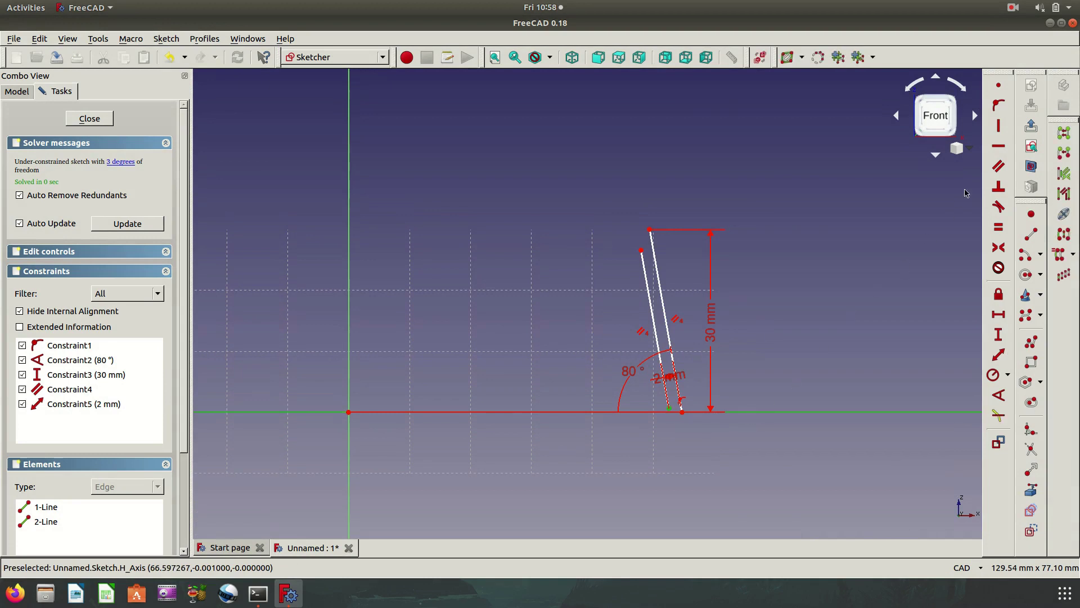
{"action": "left_click", "coordinate": [996, 125]}
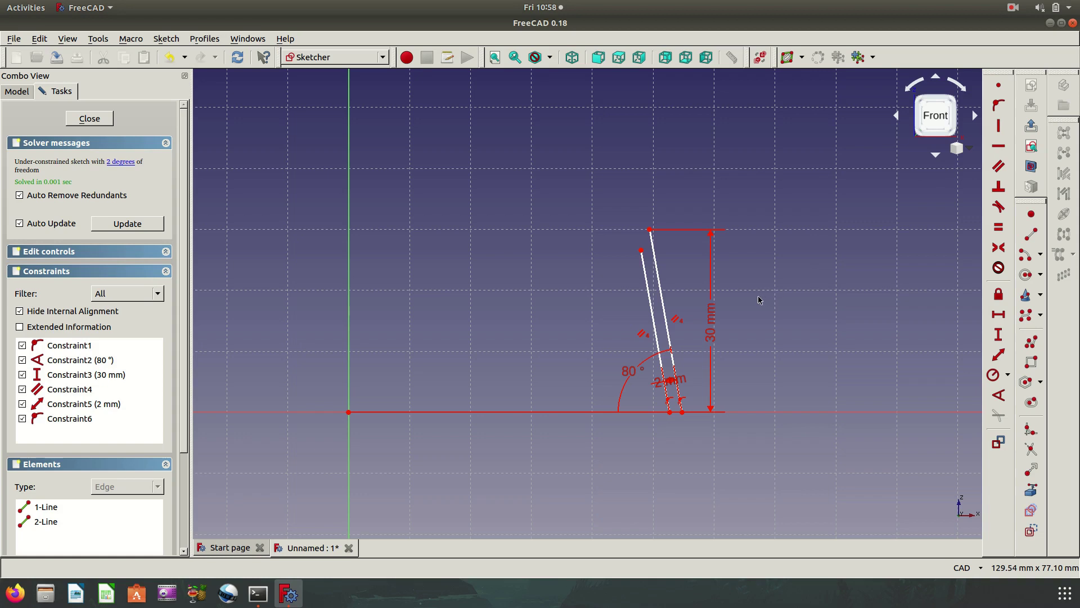
{"action": "scroll", "coordinate": [753, 310], "scroll_direction": "down", "scroll_amount": 2}
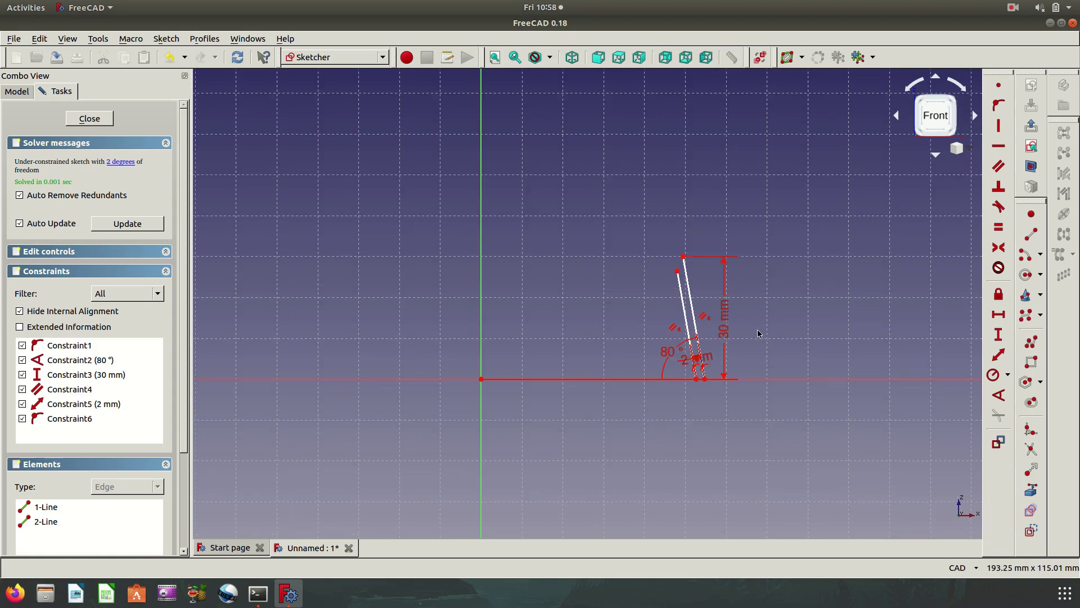
Place the outer line's lower endpoint 18.5 mm horizontally from the origin
{"action": "left_click", "coordinate": [706, 380]}
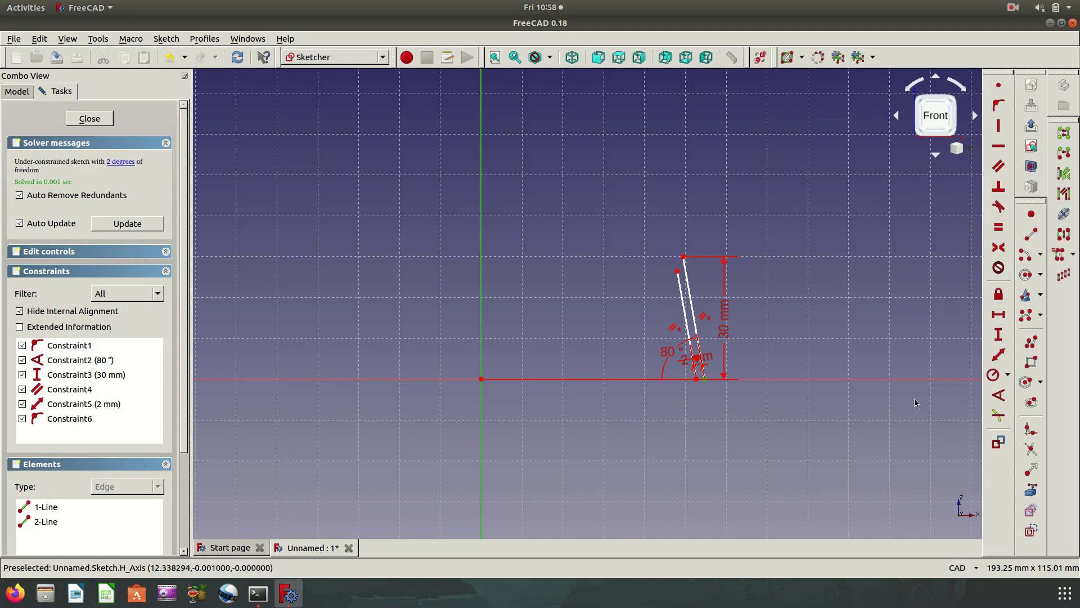
{"action": "left_click", "coordinate": [999, 313]}
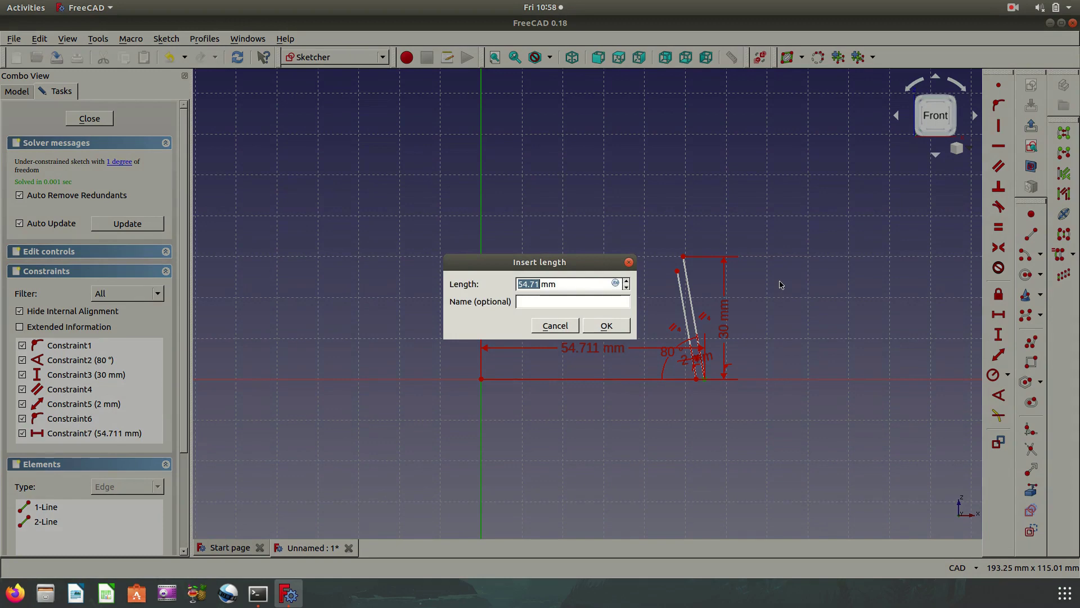
{"action": "type", "text": "18."}
{"action": "key", "text": "Return"}
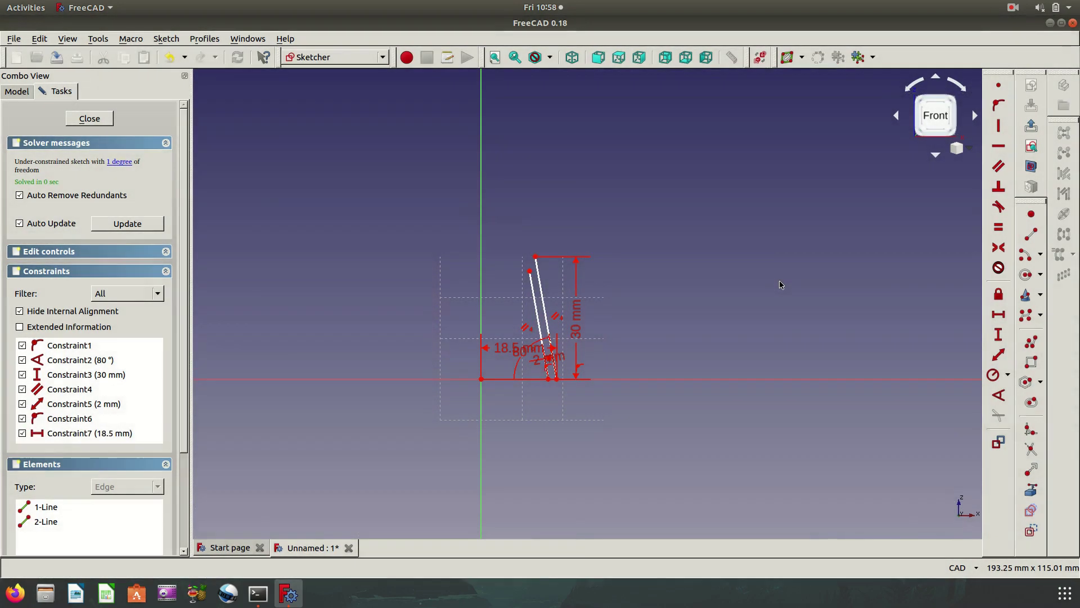
{"action": "scroll", "coordinate": [515, 334], "scroll_direction": "up", "scroll_amount": 4}
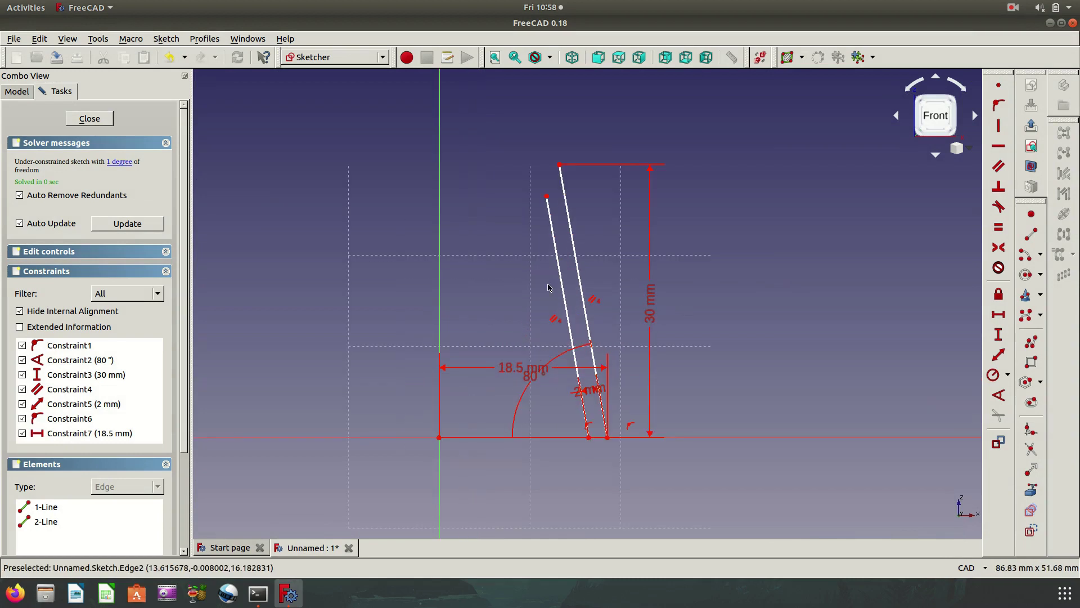
{"action": "scroll", "coordinate": [826, 315], "scroll_direction": "down", "scroll_amount": 2}
{"action": "scroll", "coordinate": [614, 257], "scroll_direction": "up", "scroll_amount": 2}
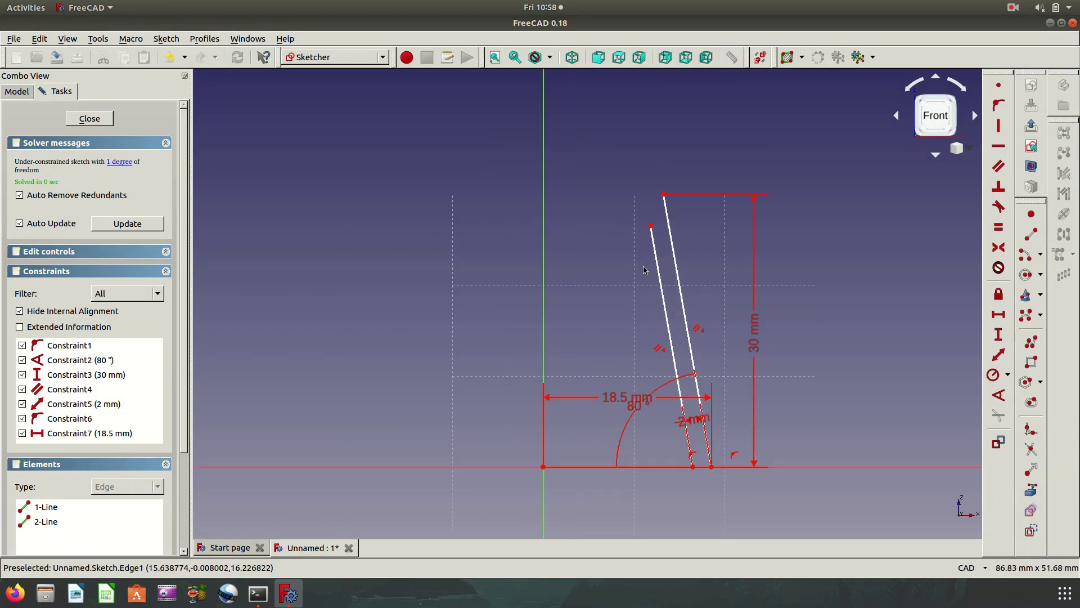
Draw a polyline from the inner line's top, down to the base, left, up the vertical axis, over to the outer line's top
{"action": "left_click", "coordinate": [1032, 346]}
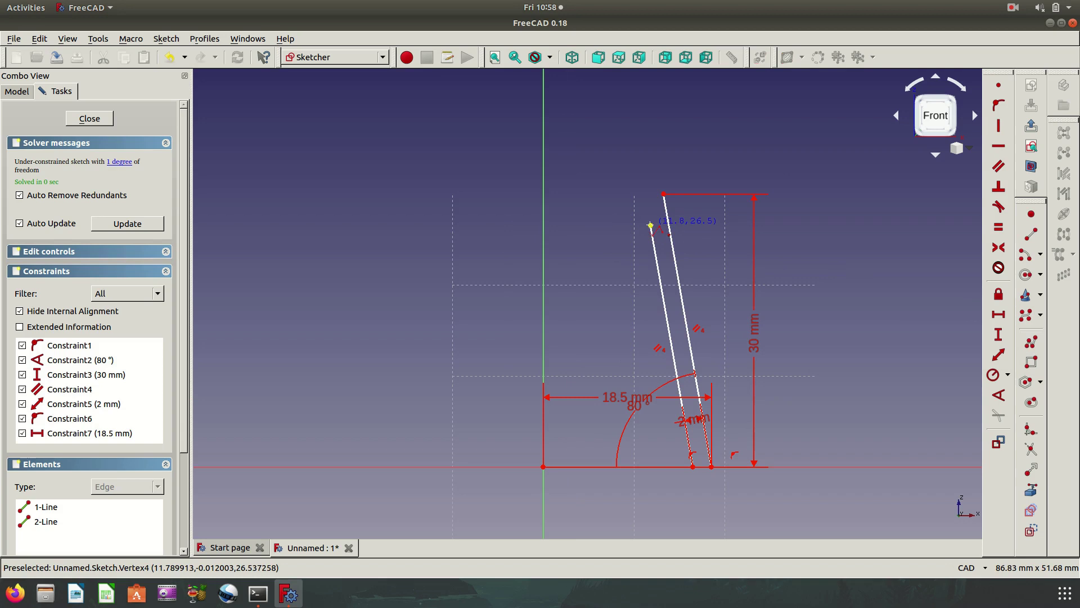
{"action": "left_click", "coordinate": [650, 225]}
{"action": "left_click", "coordinate": [619, 225]}
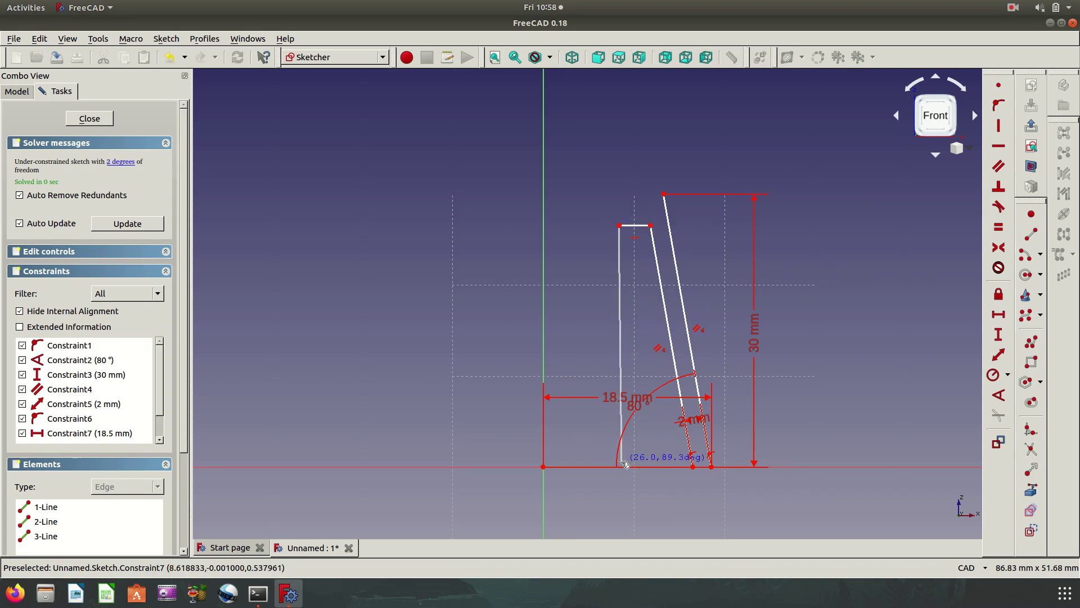
{"action": "left_click", "coordinate": [618, 461]}
{"action": "left_click", "coordinate": [547, 462]}
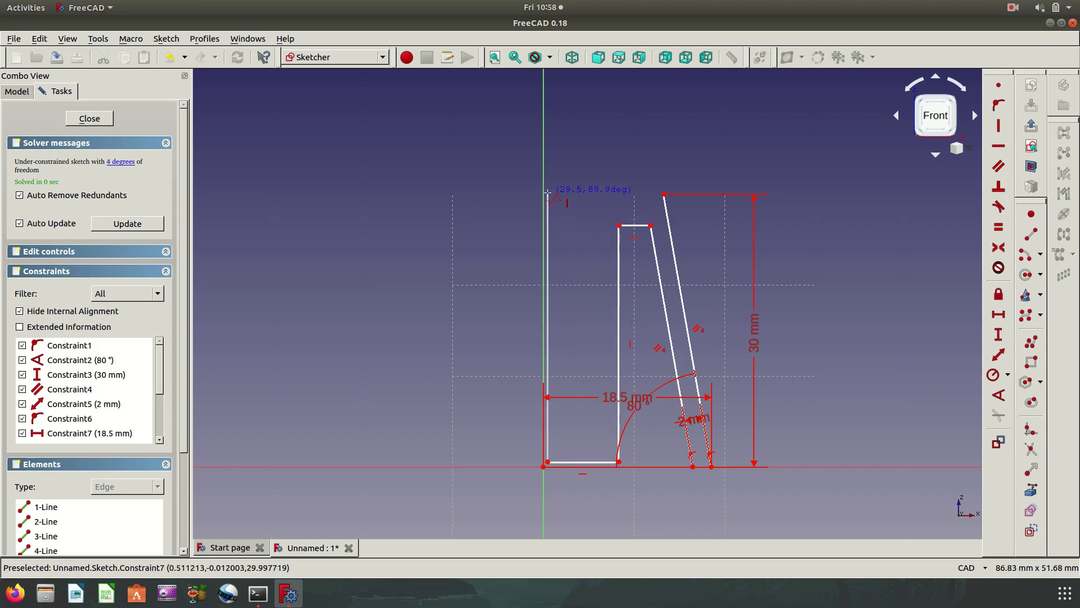
{"action": "left_click", "coordinate": [547, 192]}
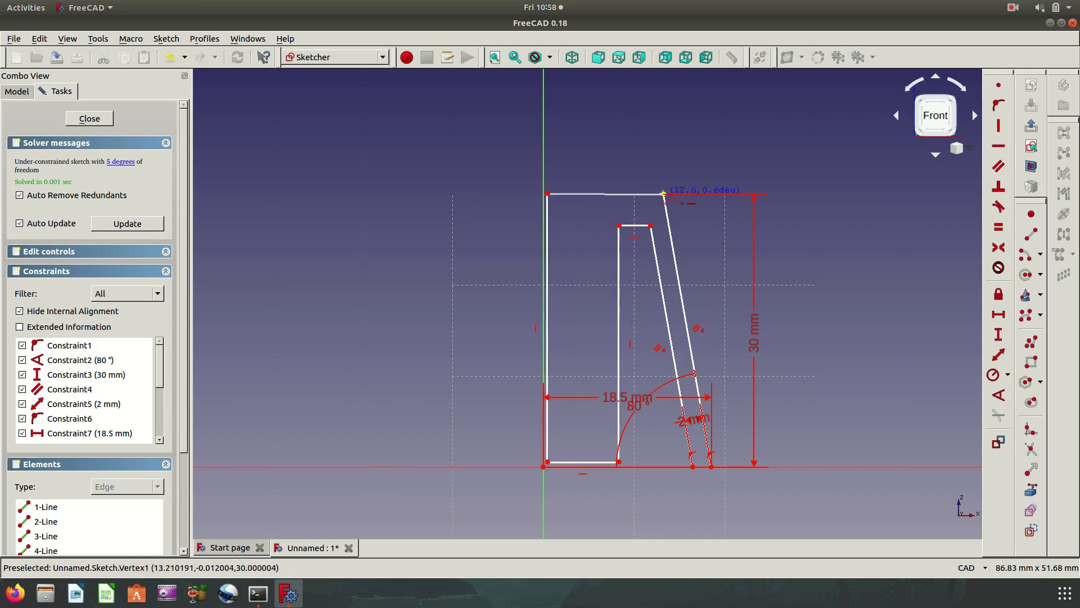
{"action": "left_click", "coordinate": [663, 193]}
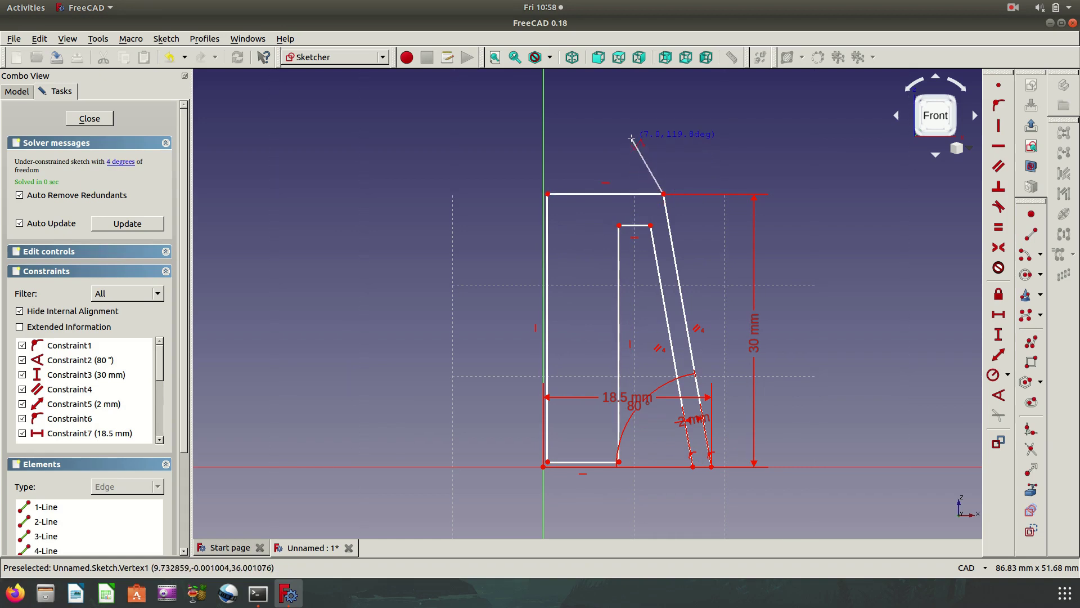
{"action": "right_click", "coordinate": [631, 137]}
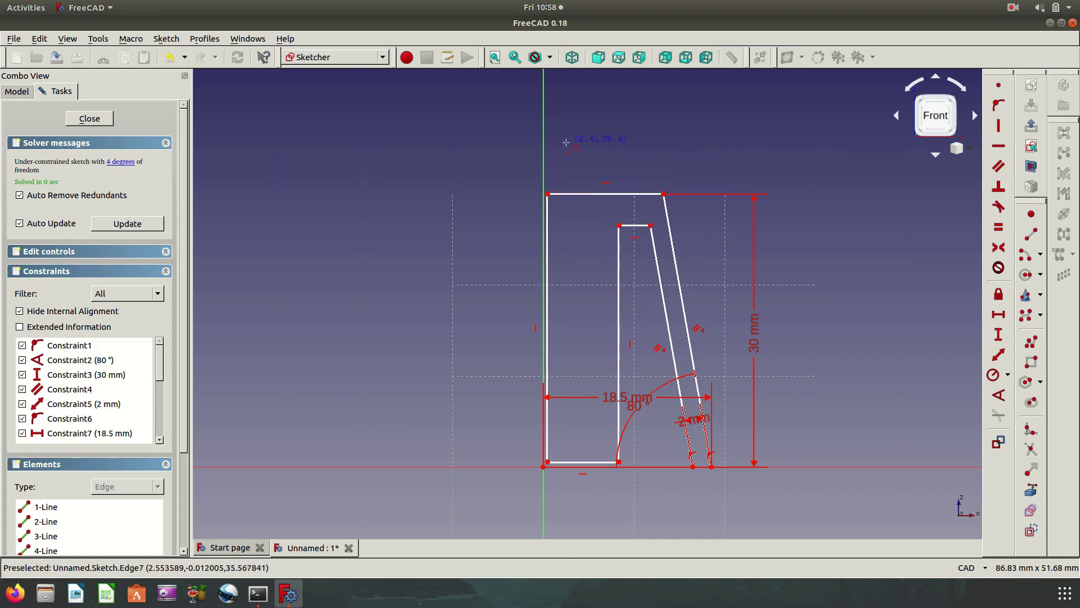
{"action": "right_click", "coordinate": [566, 142]}
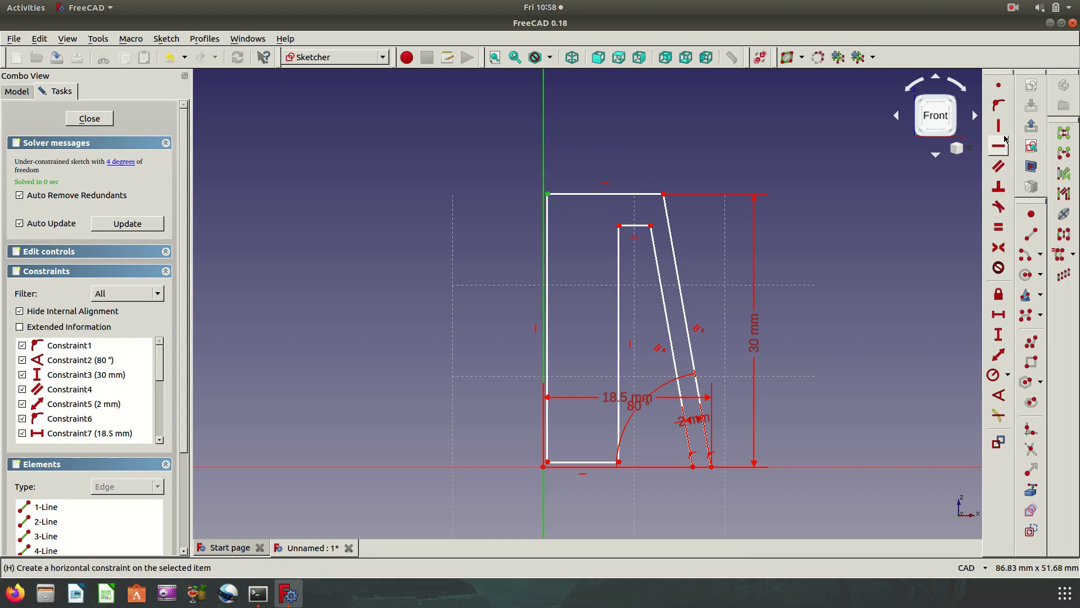
Pin the outline's left edge and bottom-left corner to the axes; set the inner vertical line 10.5 mm out
{"action": "left_click", "coordinate": [1000, 103]}
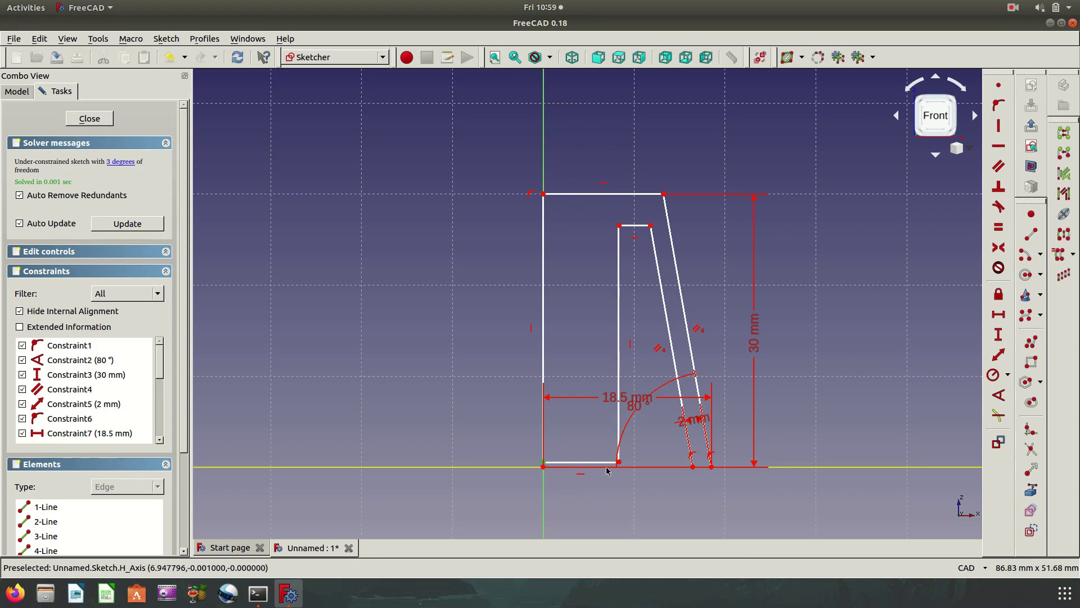
{"action": "left_click", "coordinate": [607, 470]}
{"action": "left_click", "coordinate": [998, 104]}
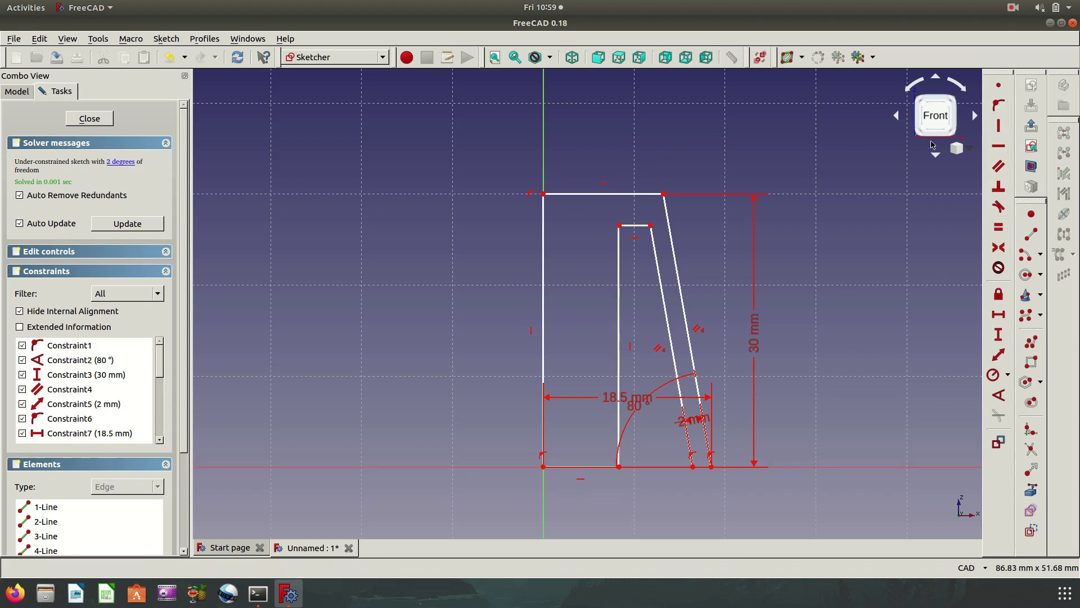
{"action": "left_click", "coordinate": [619, 467]}
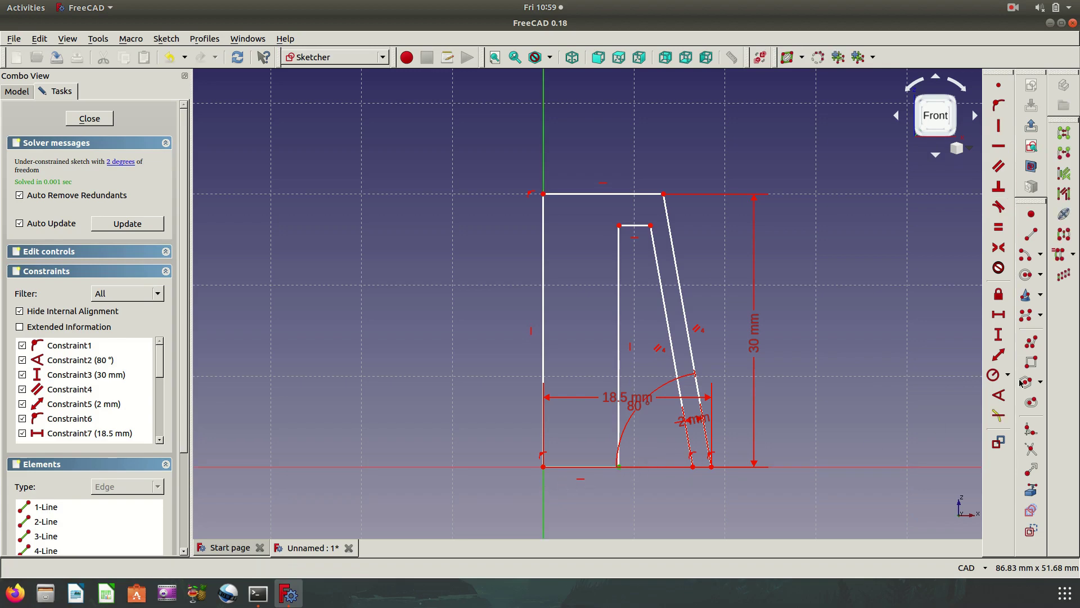
{"action": "left_click", "coordinate": [998, 313]}
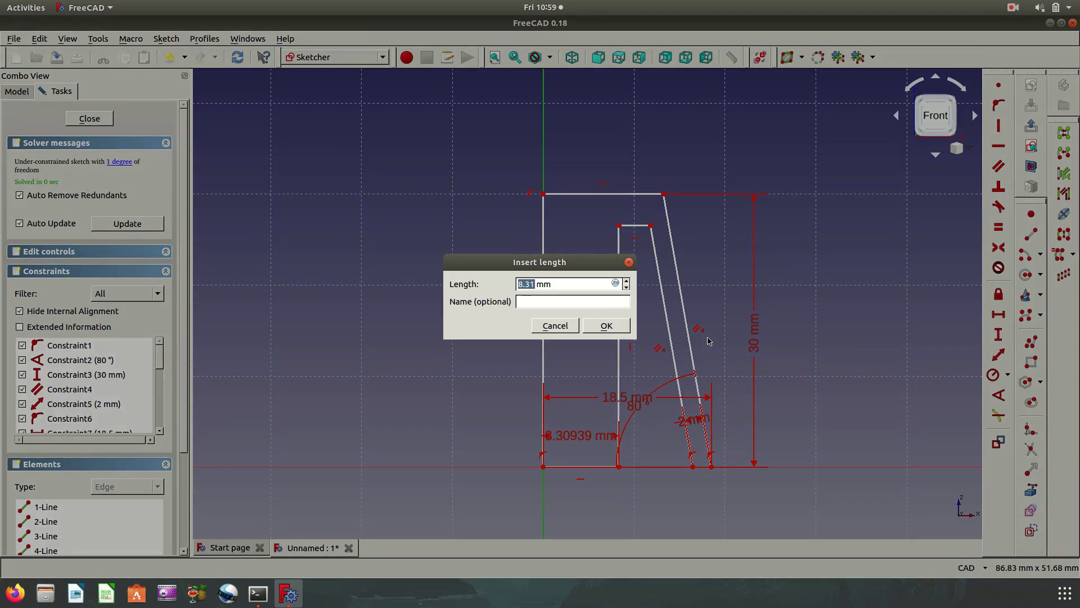
{"action": "type", "text": "10"}
{"action": "left_click", "coordinate": [609, 327]}
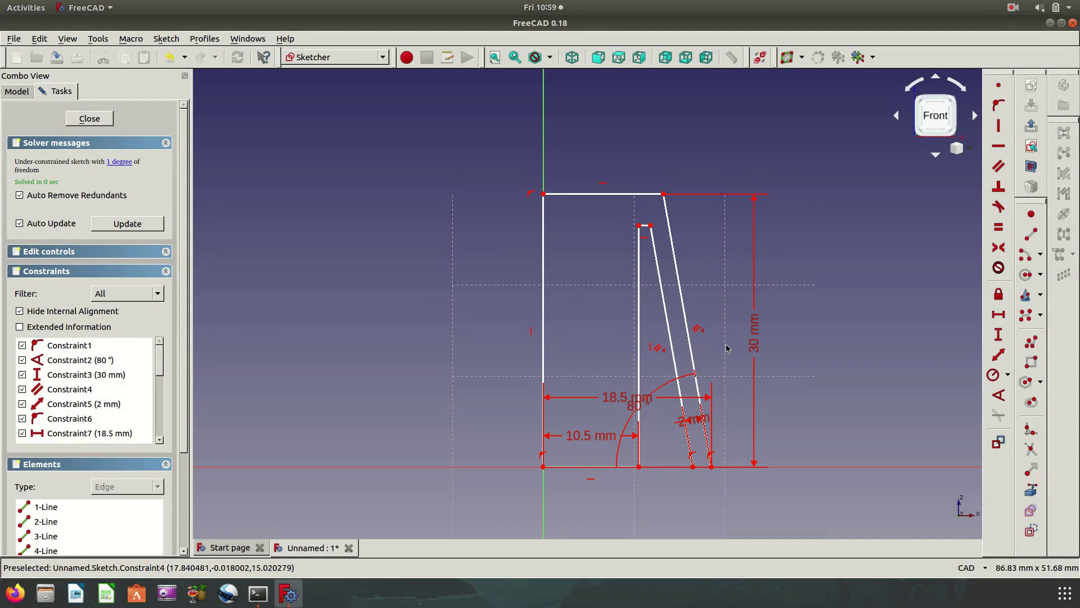
Move the 18.5 mm and 10.5 mm dimensions below the sketch for readability
{"action": "right_click", "coordinate": [866, 241]}
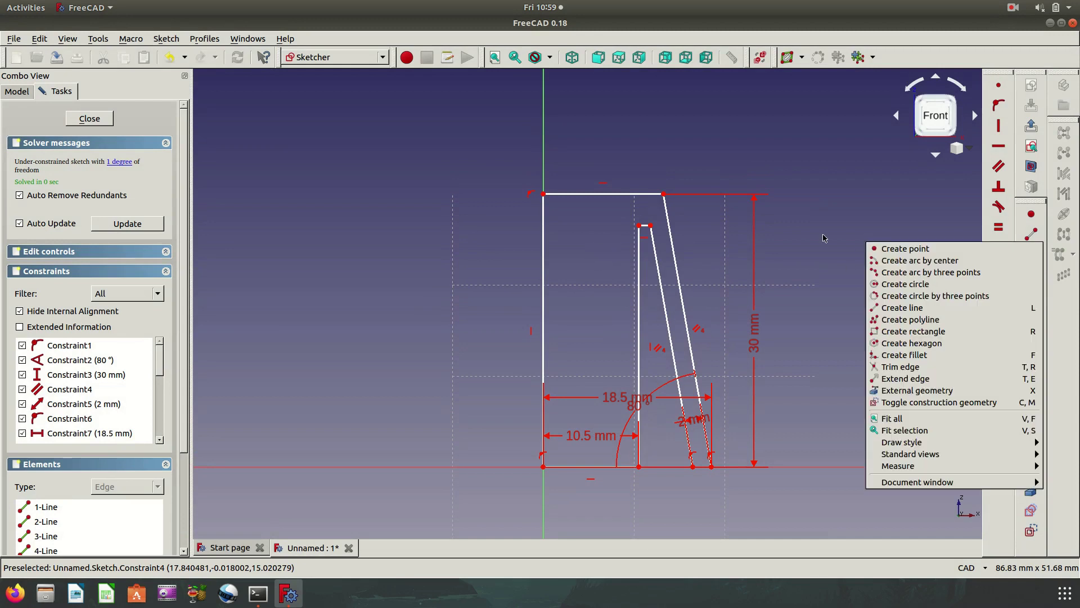
{"action": "left_click", "coordinate": [848, 208]}
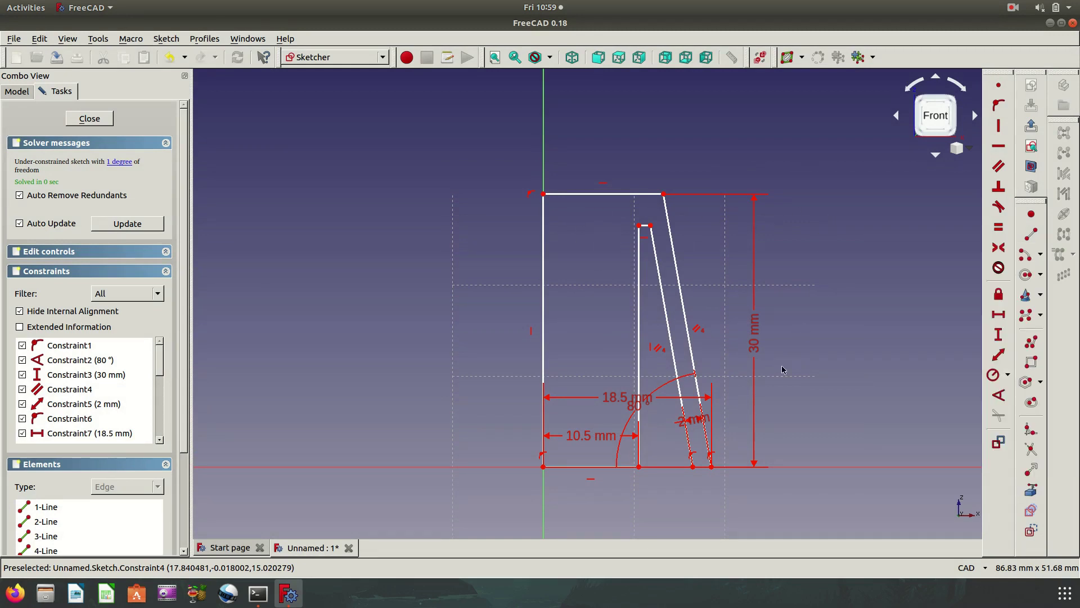
{"action": "left_click_drag", "start_coordinate": [619, 397], "coordinate": [625, 512]}
{"action": "mouse_move", "coordinate": [667, 407]}
{"action": "left_mouse_down"}
{"action": "mouse_move", "coordinate": [673, 432]}
{"action": "mouse_move", "coordinate": [666, 395]}
{"action": "left_mouse_up"}
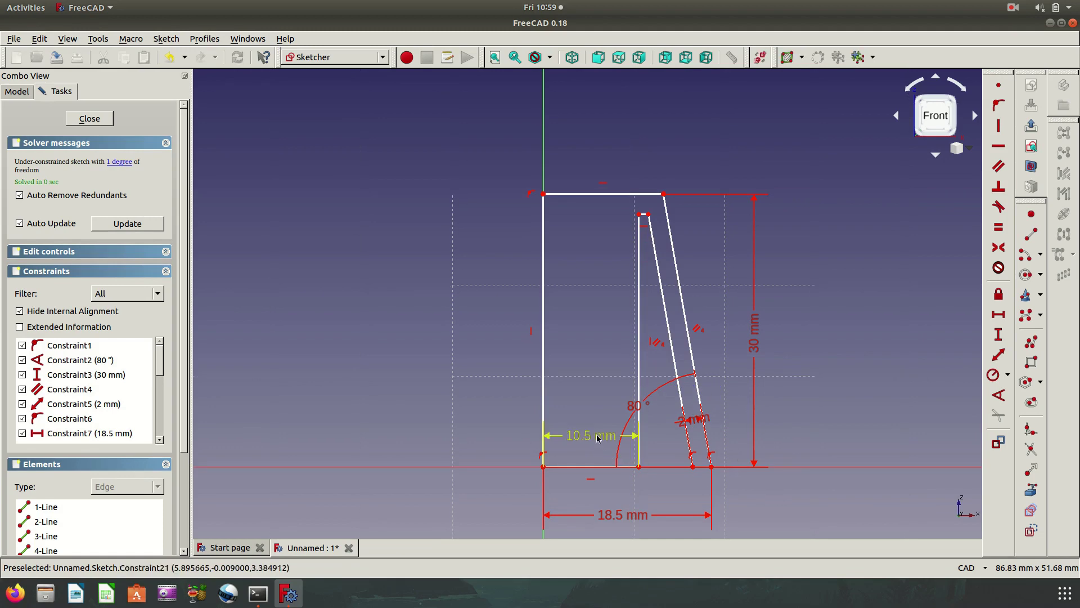
{"action": "left_click_drag", "start_coordinate": [595, 437], "coordinate": [605, 491]}
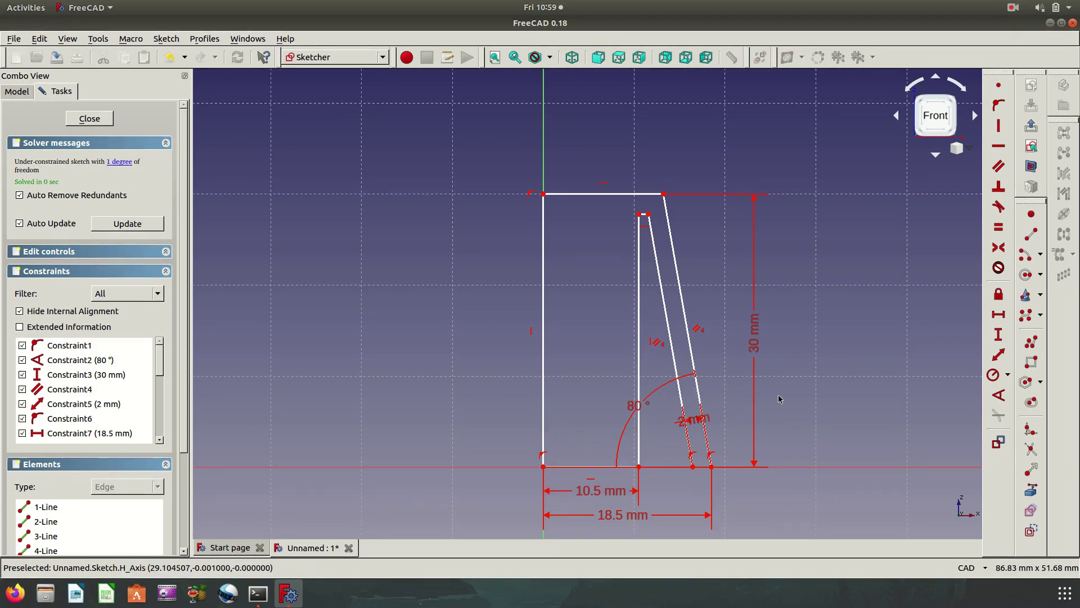
{"action": "scroll", "coordinate": [554, 267], "scroll_direction": "down", "scroll_amount": 2}
{"action": "scroll", "coordinate": [632, 394], "scroll_direction": "up", "scroll_amount": 2}
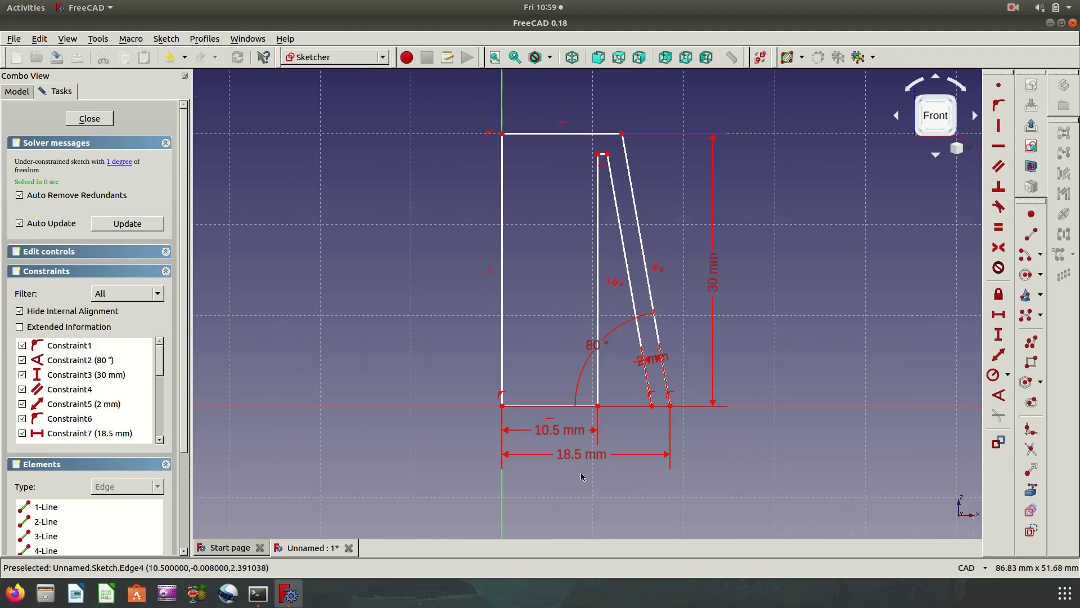
{"action": "mouse_move", "coordinate": [583, 455]}
{"action": "left_mouse_down"}
{"action": "mouse_move", "coordinate": [582, 474]}
{"action": "mouse_move", "coordinate": [552, 441]}
{"action": "left_mouse_up"}
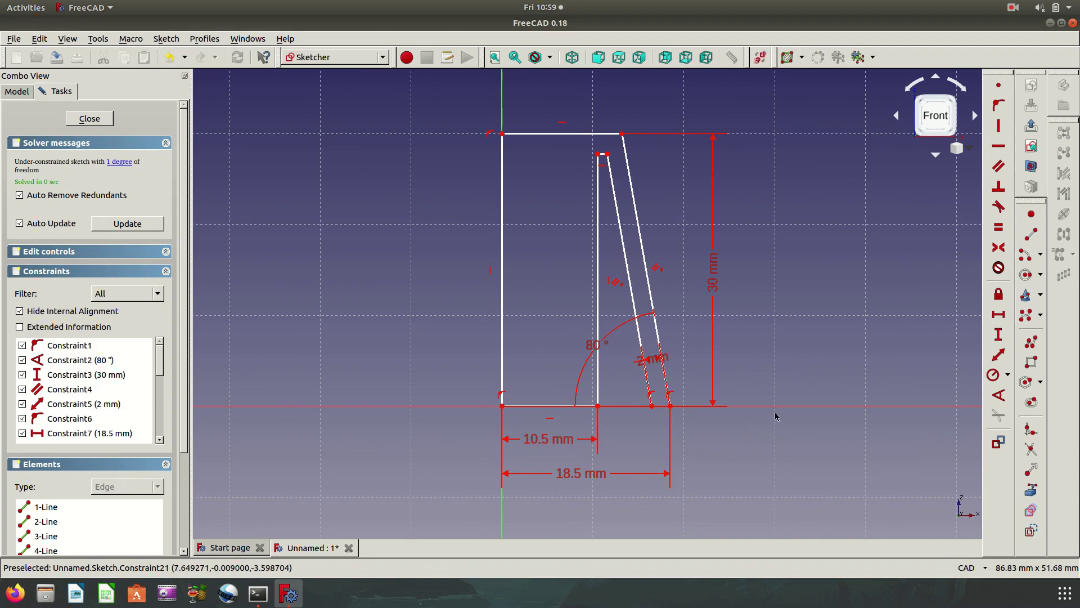
Join the inner slanted edge's bottom to the 18.5 mm corner with a short line and close the sketch
{"action": "left_click", "coordinate": [1031, 234]}
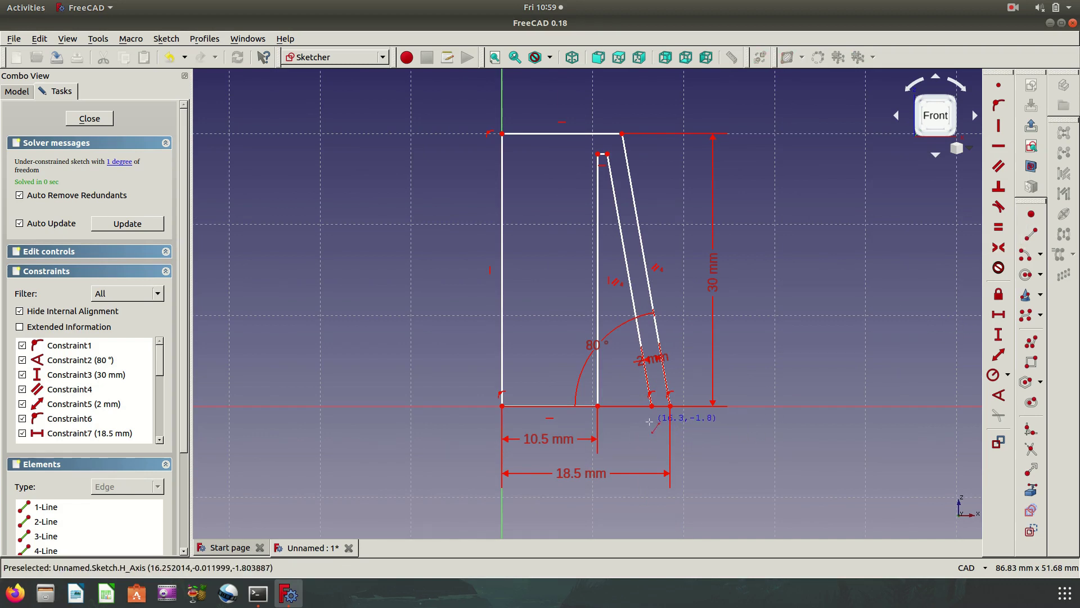
{"action": "left_click", "coordinate": [651, 405]}
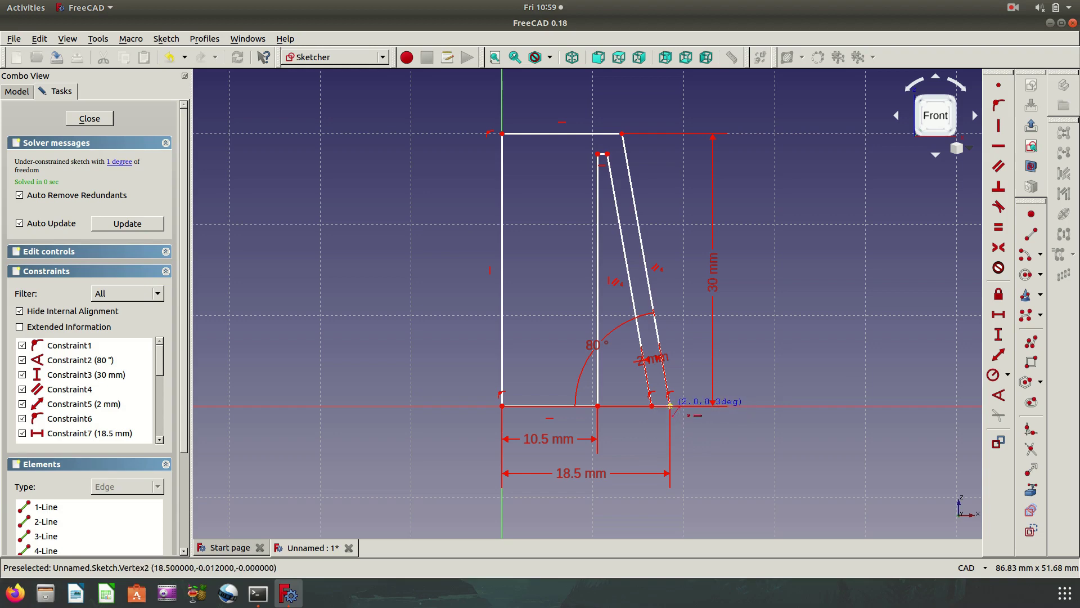
{"action": "left_click", "coordinate": [670, 405]}
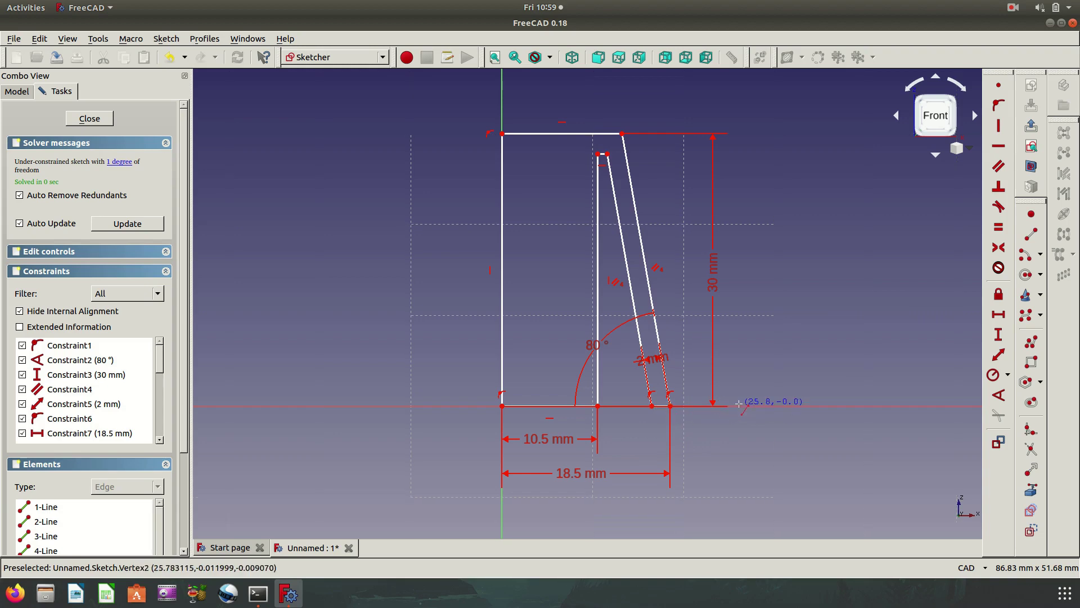
{"action": "right_click", "coordinate": [789, 361]}
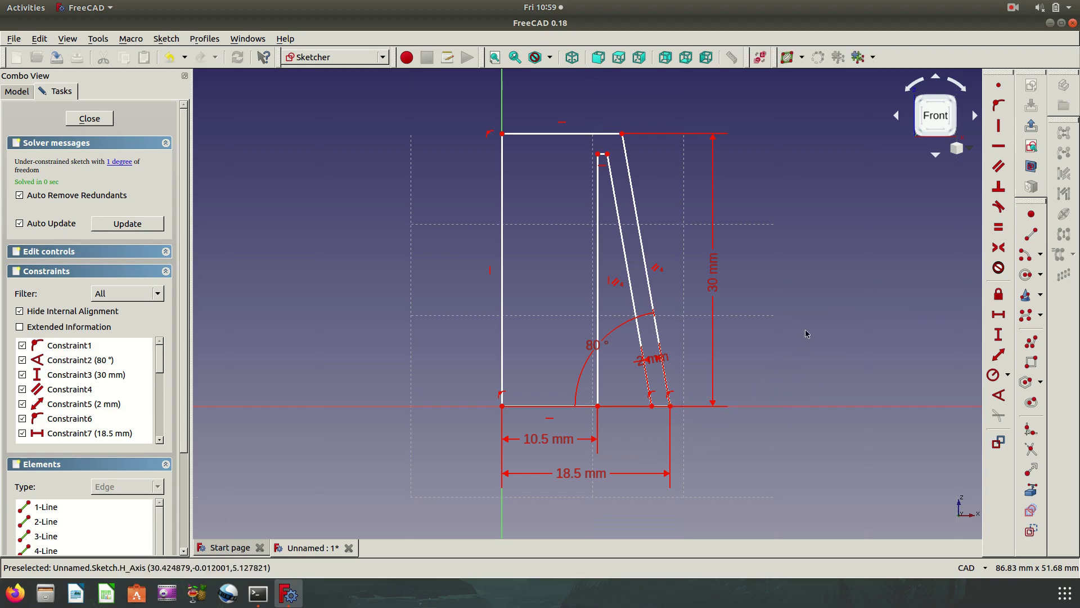
{"action": "left_click", "coordinate": [1031, 125]}
Revolve the profile 360° around the vertical sketch axis, keeping Reversed, into a tapered cone
{"action": "scroll", "coordinate": [593, 394], "scroll_direction": "down", "scroll_amount": 4}
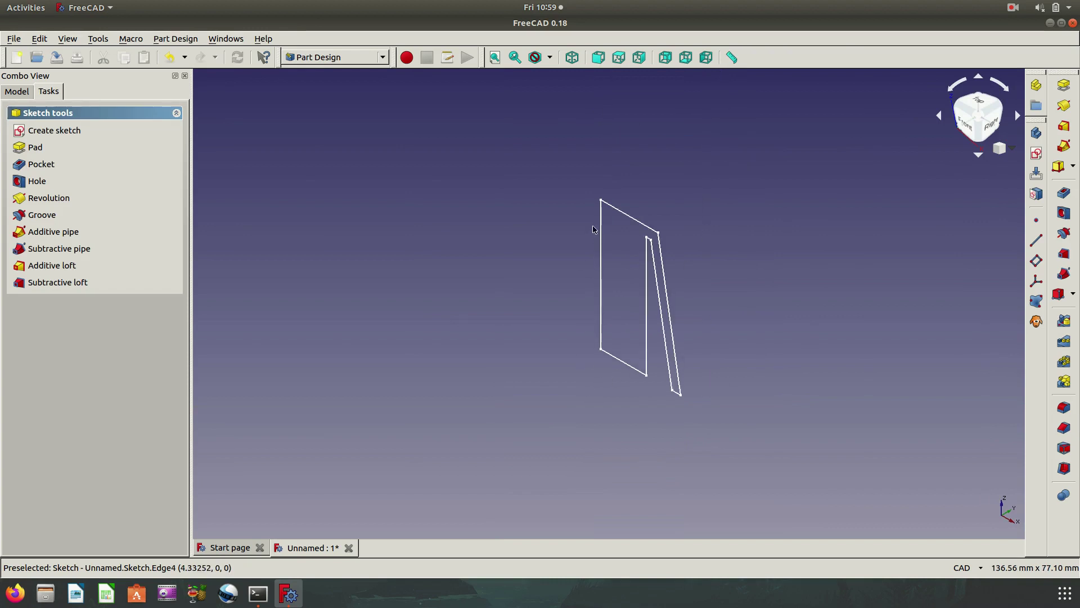
{"action": "scroll", "coordinate": [579, 223], "scroll_direction": "up", "scroll_amount": 3}
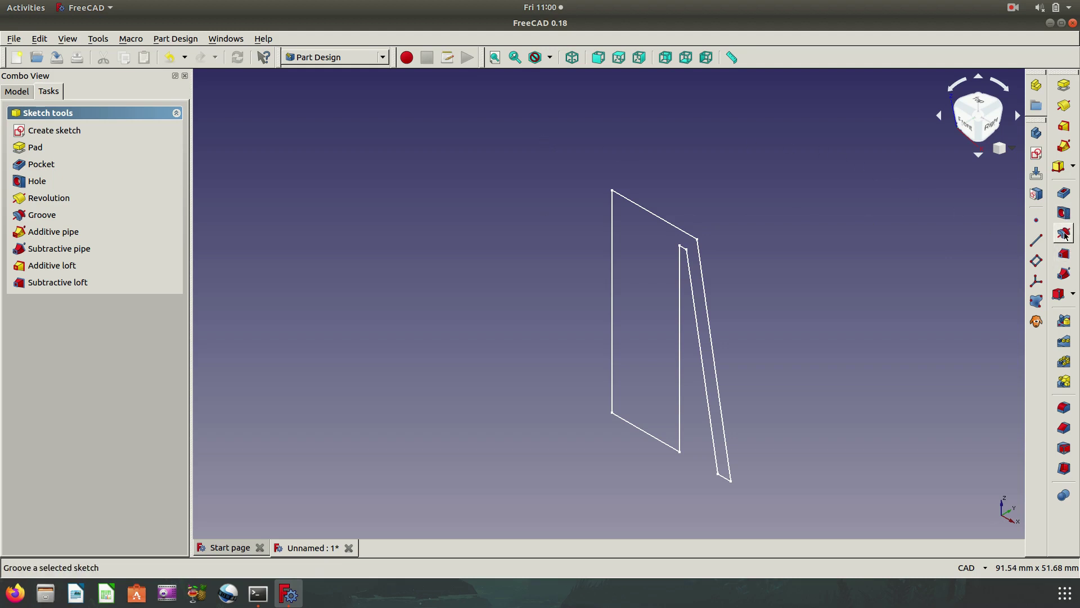
{"action": "left_click", "coordinate": [1063, 113]}
{"action": "scroll", "coordinate": [543, 185], "scroll_direction": "down", "scroll_amount": 5}
{"action": "mouse_move", "coordinate": [667, 356]}
{"action": "middle_mouse_down"}
{"action": "mouse_move", "coordinate": [579, 207]}
{"action": "mouse_move", "coordinate": [688, 313]}
{"action": "mouse_move", "coordinate": [697, 345]}
{"action": "mouse_move", "coordinate": [632, 217]}
{"action": "middle_mouse_up"}
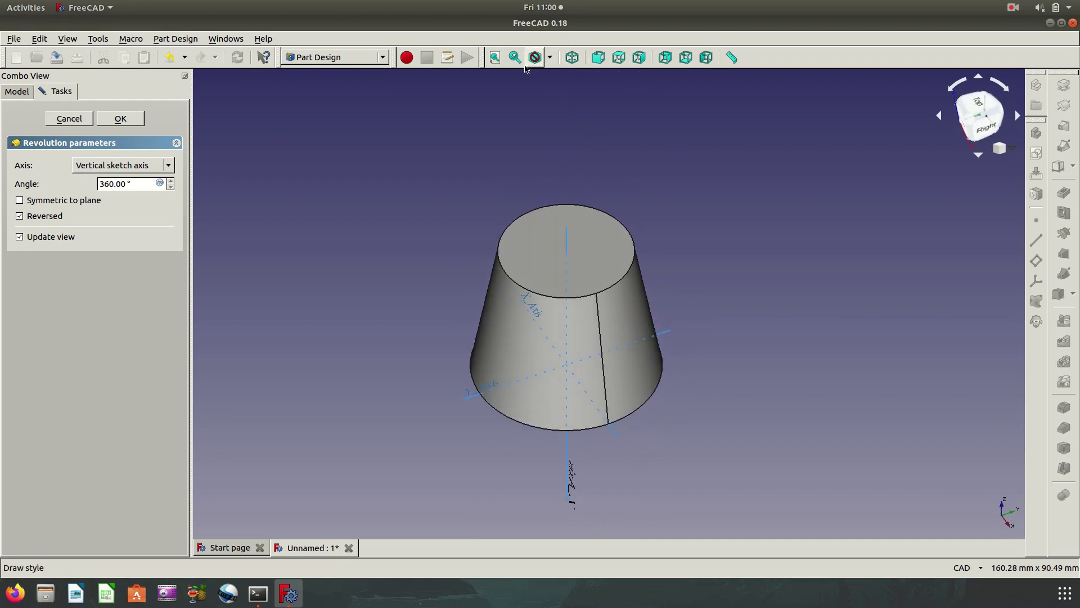
{"action": "middle_click_drag", "start_coordinate": [796, 314], "coordinate": [790, 321]}
{"action": "key", "text": "0"}
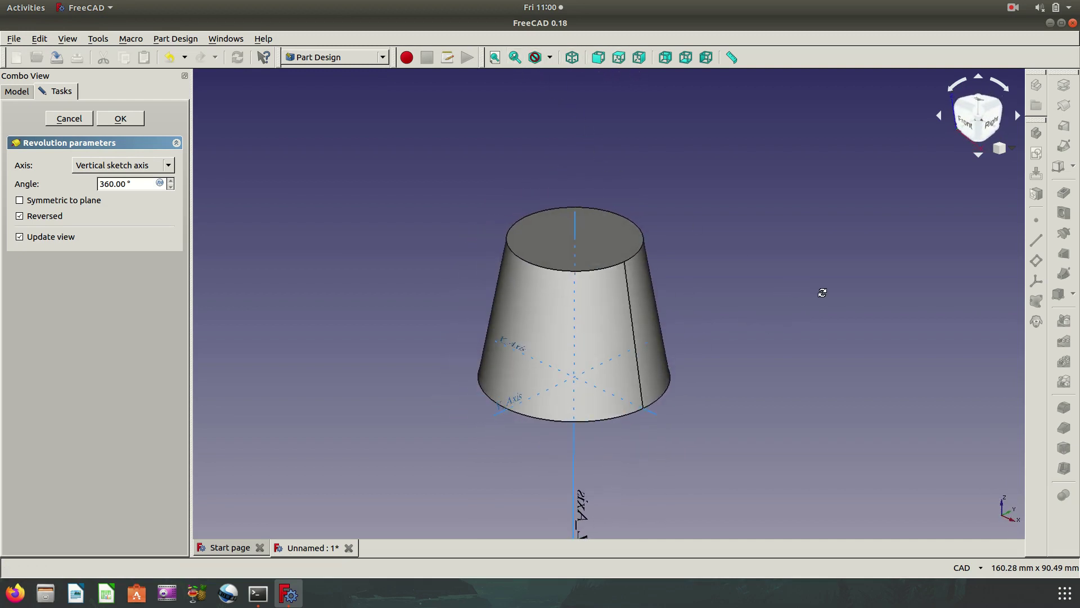
{"action": "left_click", "coordinate": [579, 68]}
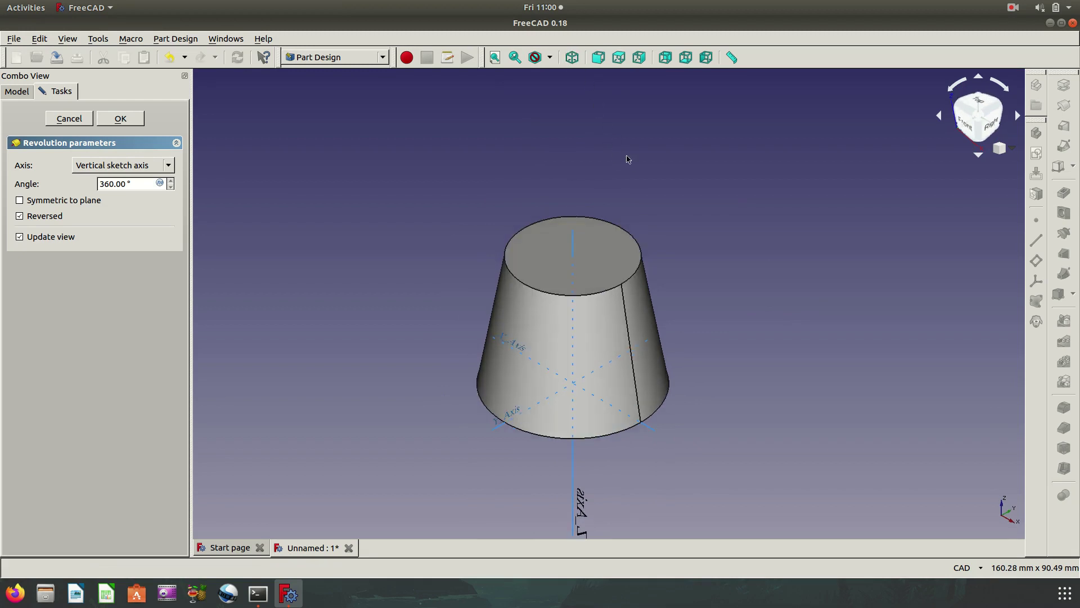
{"action": "middle_click_drag", "start_coordinate": [727, 309], "coordinate": [751, 314]}
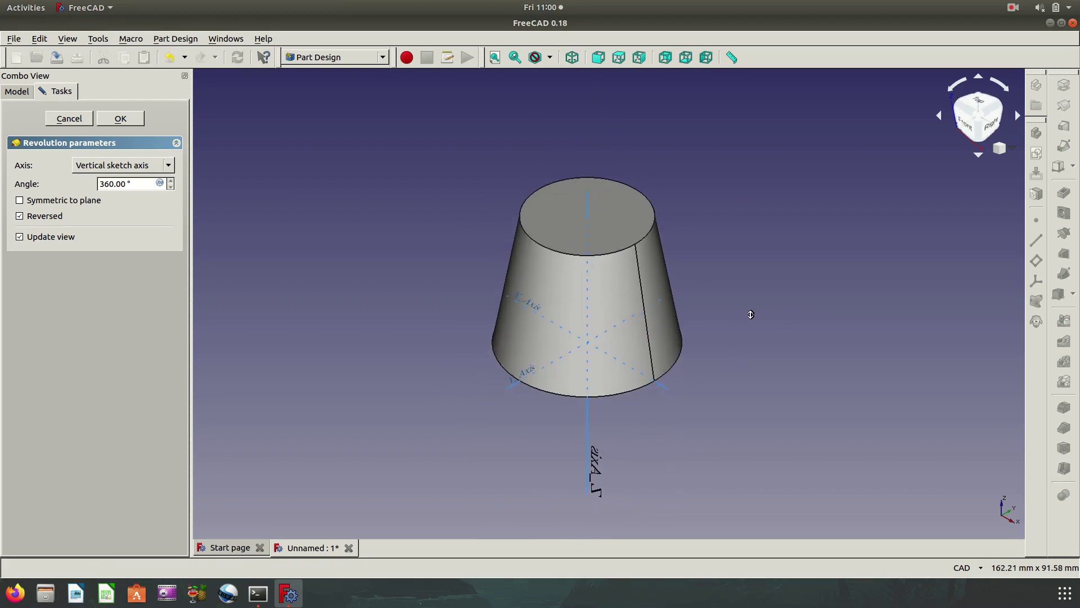
{"action": "left_click", "coordinate": [111, 121]}
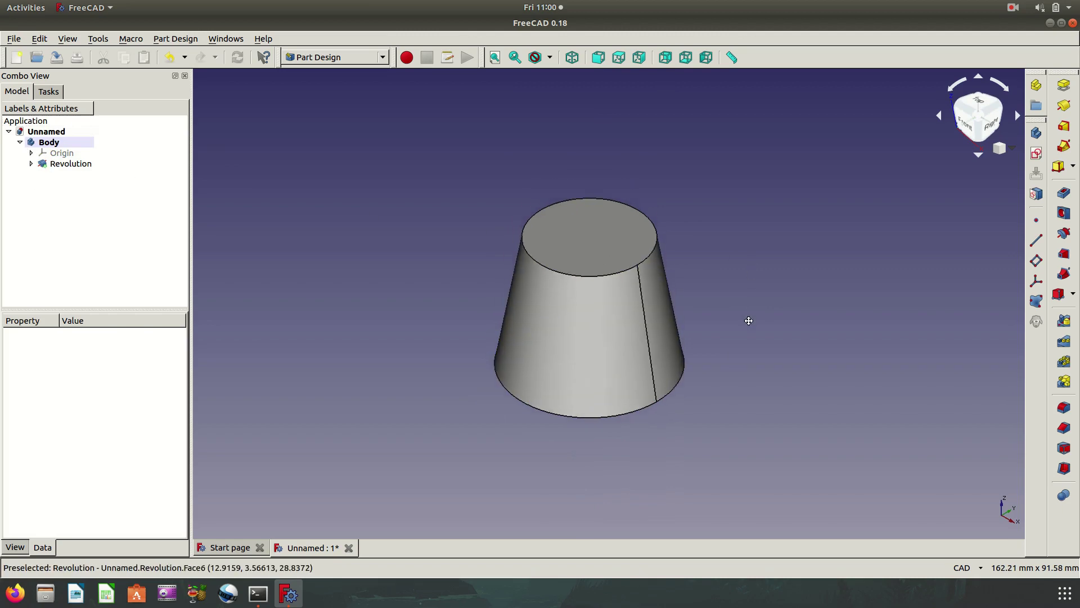
Orbit under the tapered cup to inspect its hollow underside, then return to isometric view
{"action": "mouse_move", "coordinate": [757, 310]}
{"action": "middle_mouse_down"}
{"action": "mouse_move", "coordinate": [792, 351]}
{"action": "mouse_move", "coordinate": [675, 255]}
{"action": "mouse_move", "coordinate": [530, 302]}
{"action": "mouse_move", "coordinate": [451, 433]}
{"action": "mouse_move", "coordinate": [729, 437]}
{"action": "mouse_move", "coordinate": [793, 386]}
{"action": "mouse_move", "coordinate": [798, 364]}
{"action": "middle_mouse_up"}
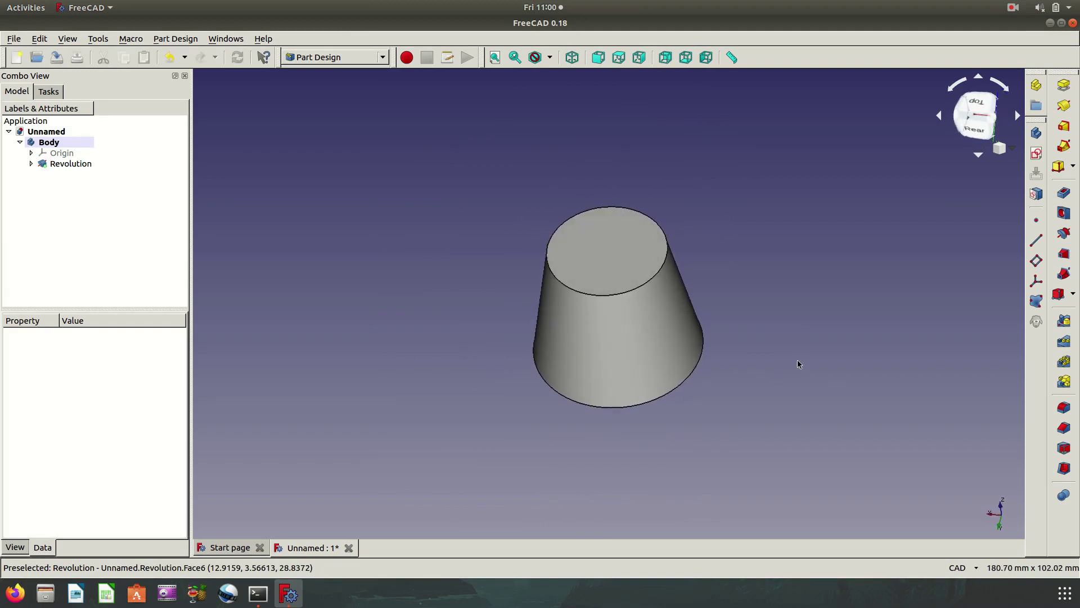
{"action": "left_click", "coordinate": [570, 59]}
{"action": "scroll", "coordinate": [829, 256], "scroll_direction": "up", "scroll_amount": 2}
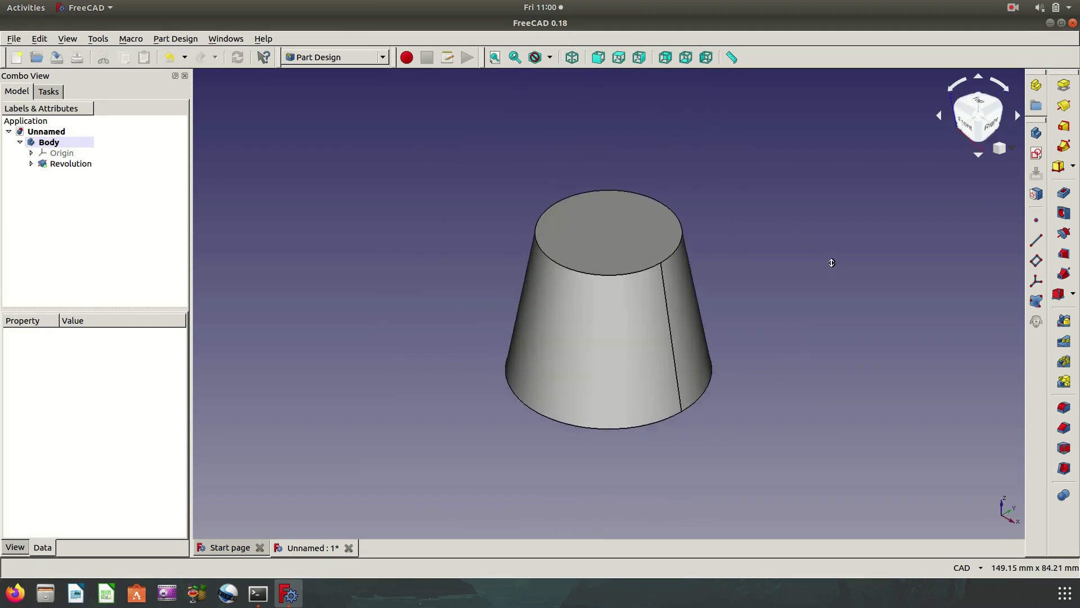
{"action": "scroll", "coordinate": [829, 253], "scroll_direction": "up", "scroll_amount": 2}
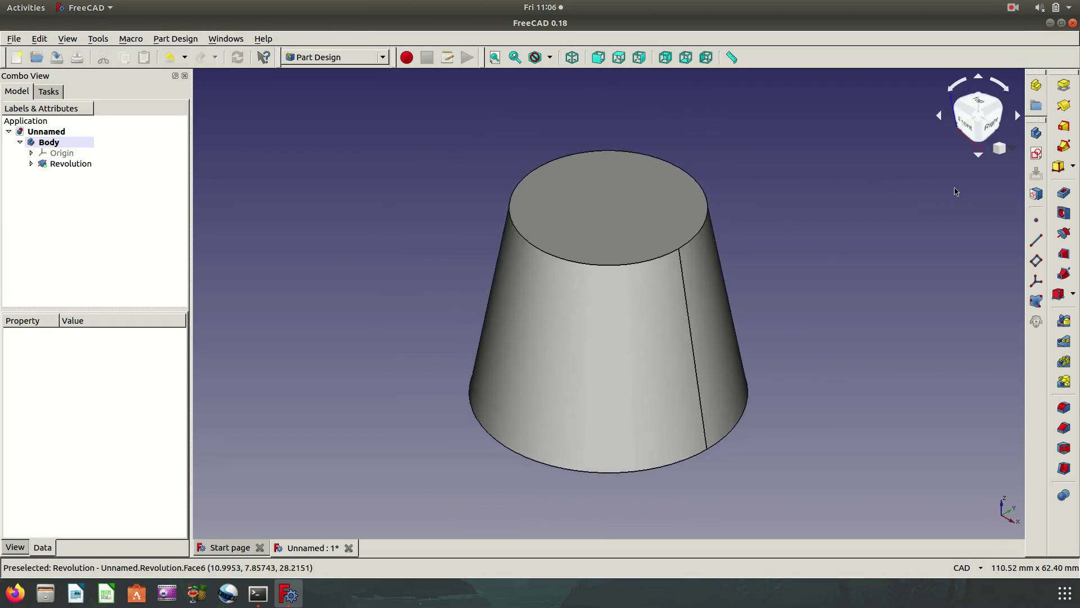
Start a new sketch on XZ_Plane, viewing the frustum straight from the front
{"action": "left_click", "coordinate": [1036, 154]}
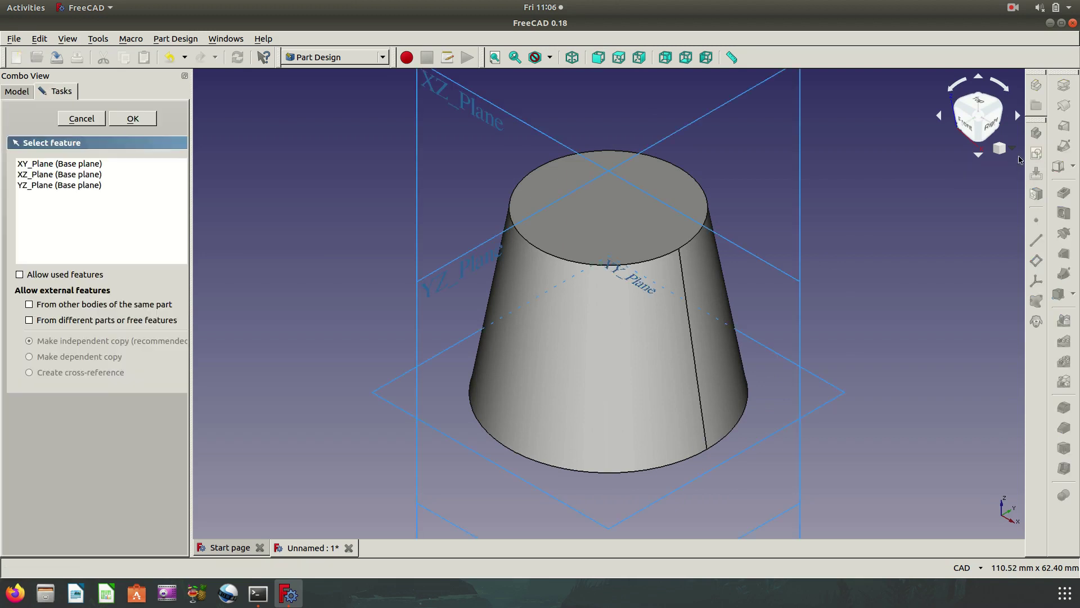
{"action": "scroll", "coordinate": [737, 208], "scroll_direction": "down", "scroll_amount": 3}
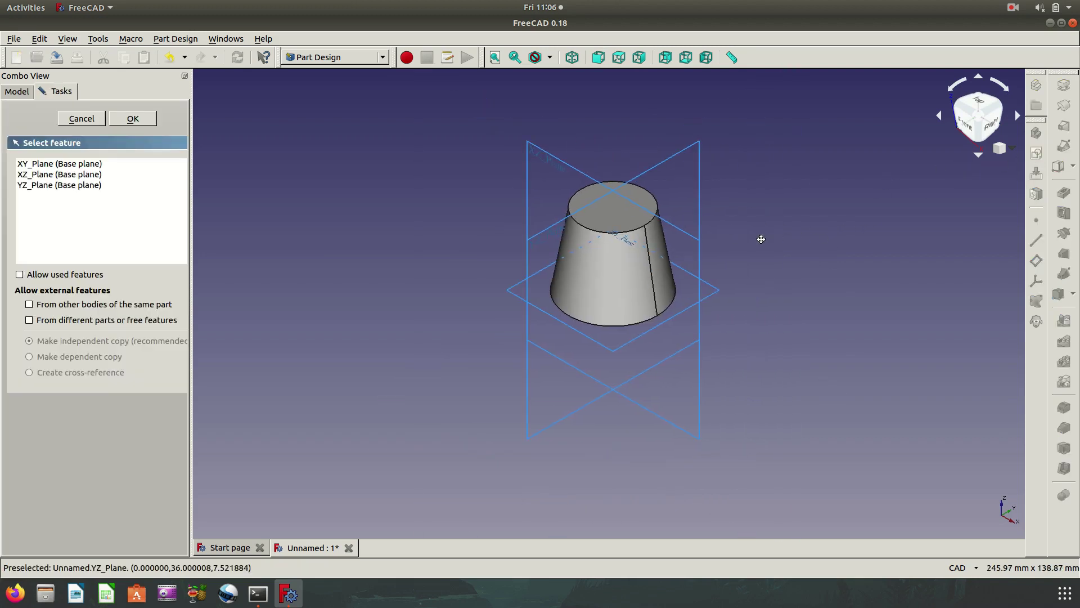
{"action": "middle_click_drag", "start_coordinate": [756, 234], "coordinate": [686, 226]}
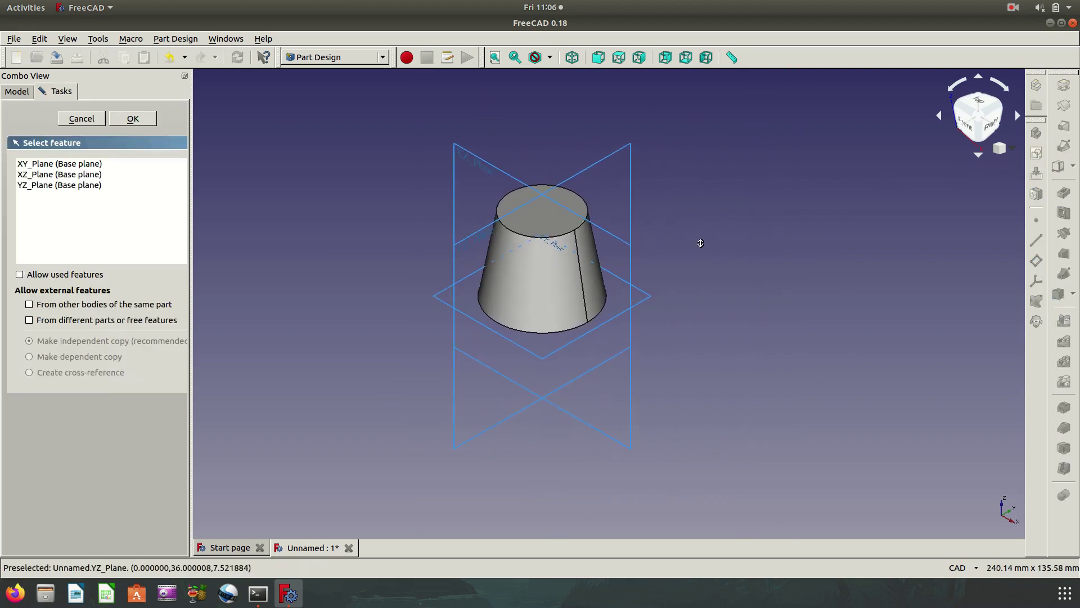
{"action": "left_click", "coordinate": [618, 234]}
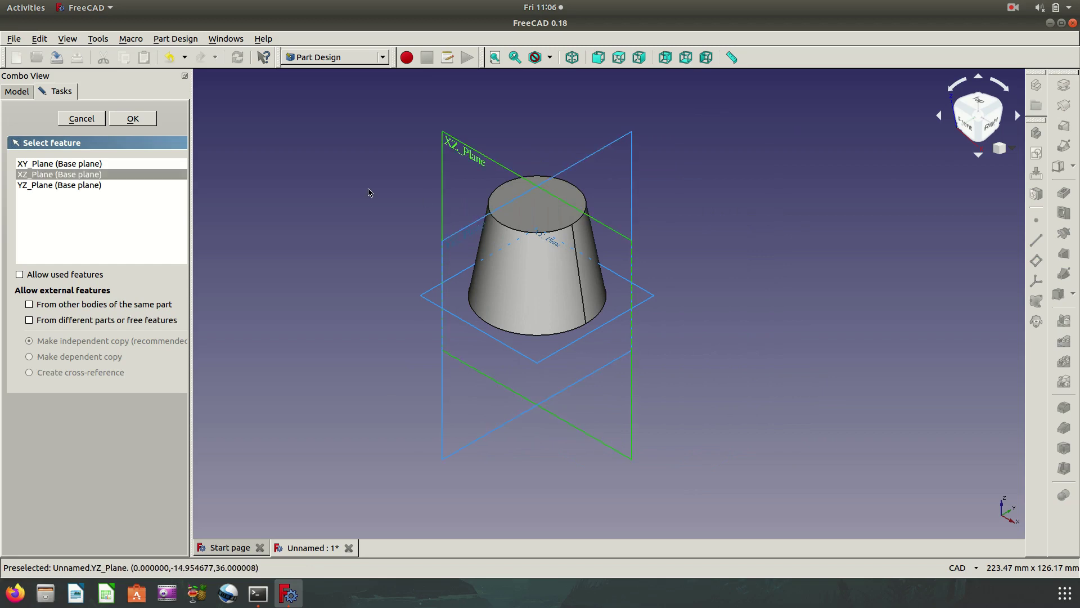
{"action": "left_click", "coordinate": [134, 118]}
{"action": "scroll", "coordinate": [411, 155], "scroll_direction": "up", "scroll_amount": 2}
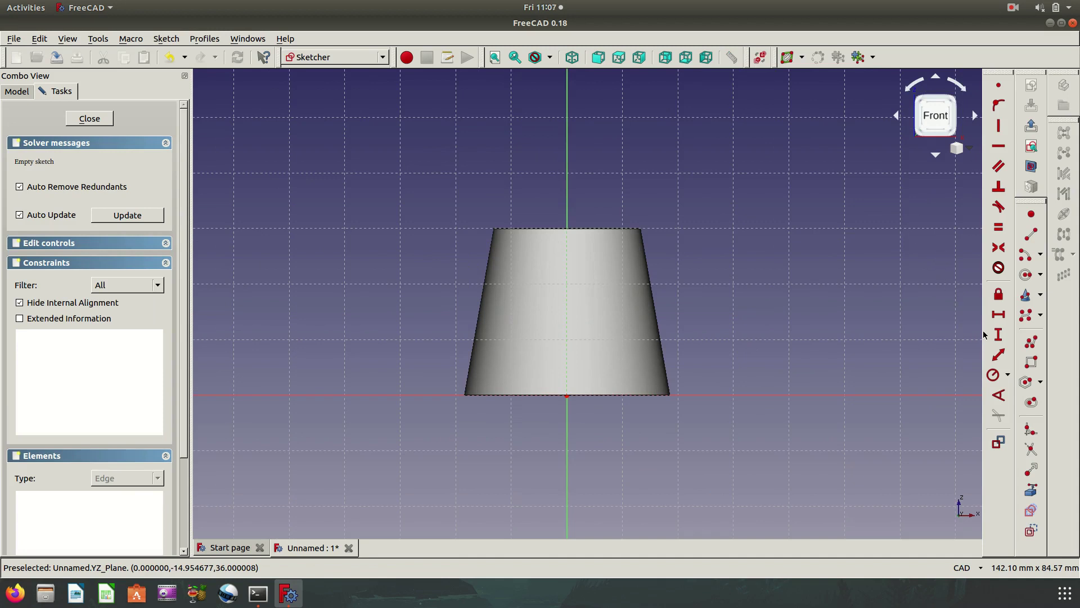
Draw a slanted line beside the cone, 18.5 mm horizontally from the axis
{"action": "left_click", "coordinate": [1031, 234]}
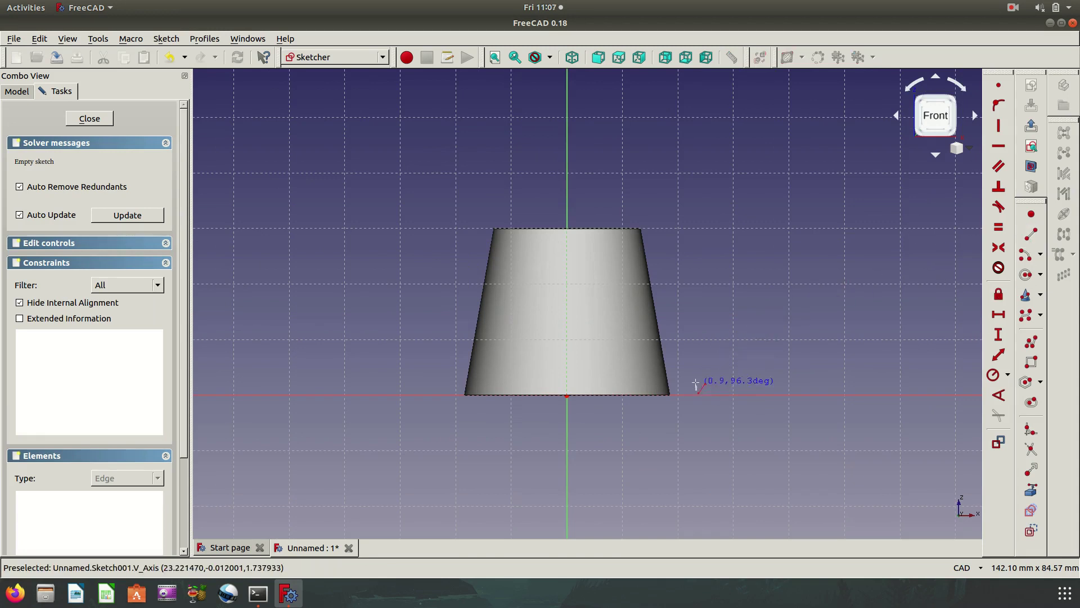
{"action": "left_click", "coordinate": [696, 388]}
{"action": "left_click", "coordinate": [665, 240]}
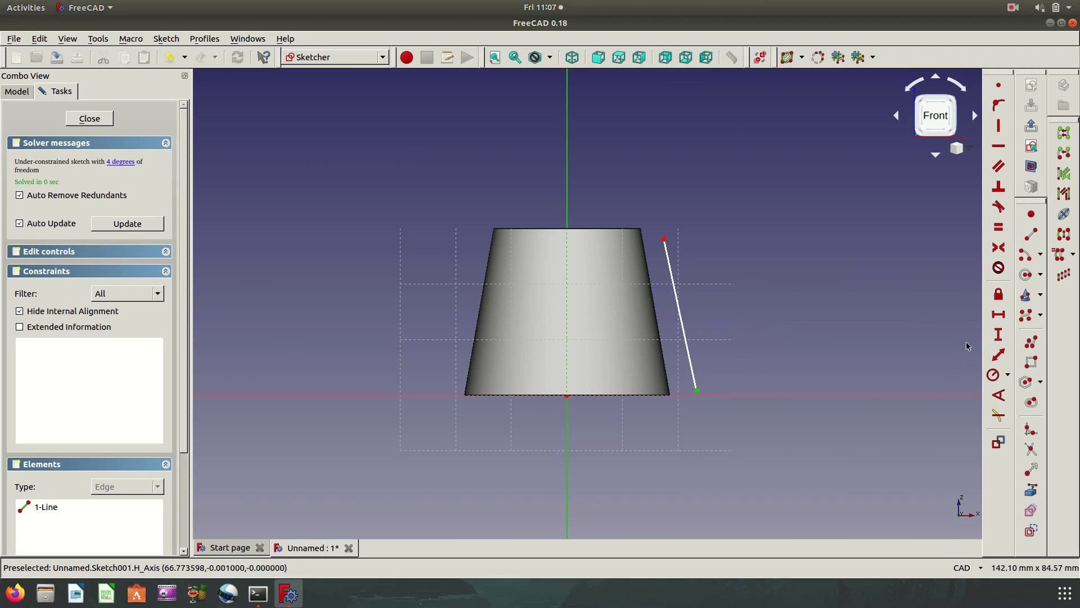
{"action": "left_click", "coordinate": [999, 314]}
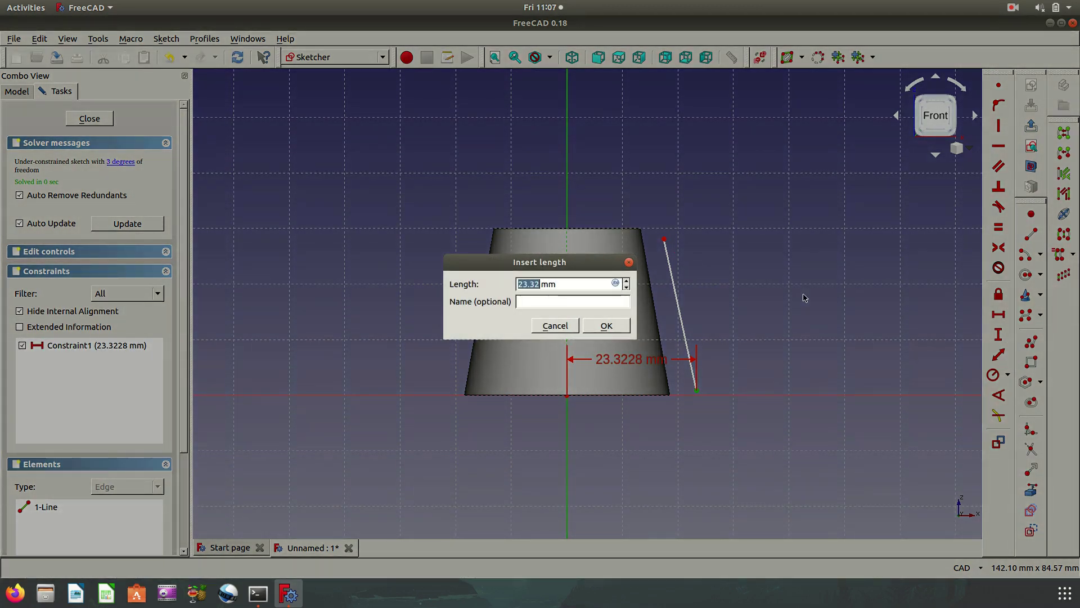
{"action": "type", "text": "18.5"}
{"action": "left_click", "coordinate": [608, 330]}
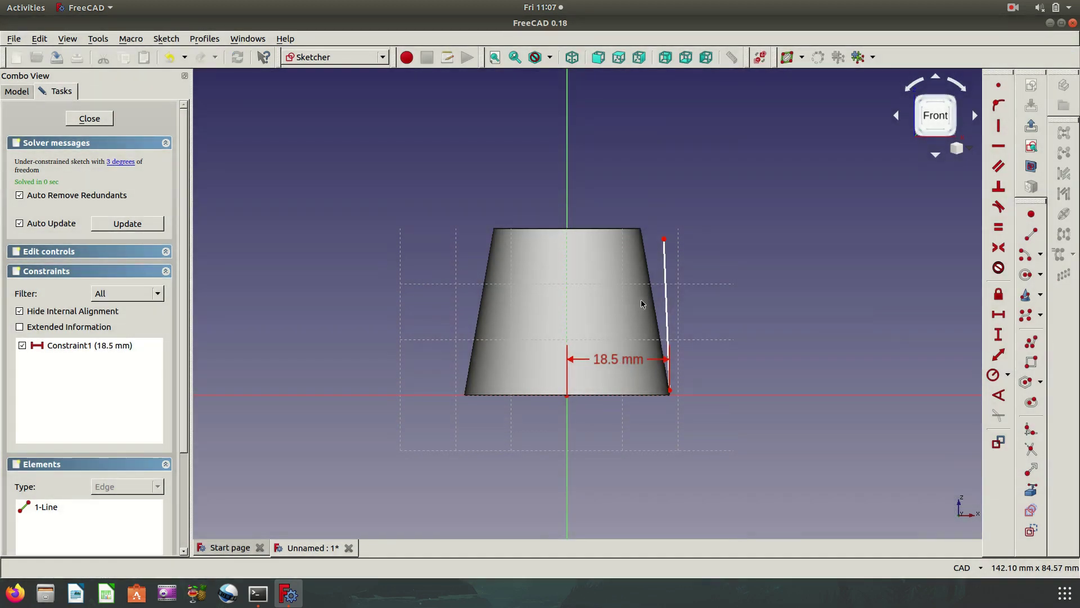
Constrain the slanted line at 80° to the horizontal axis
{"action": "left_click", "coordinate": [668, 330]}
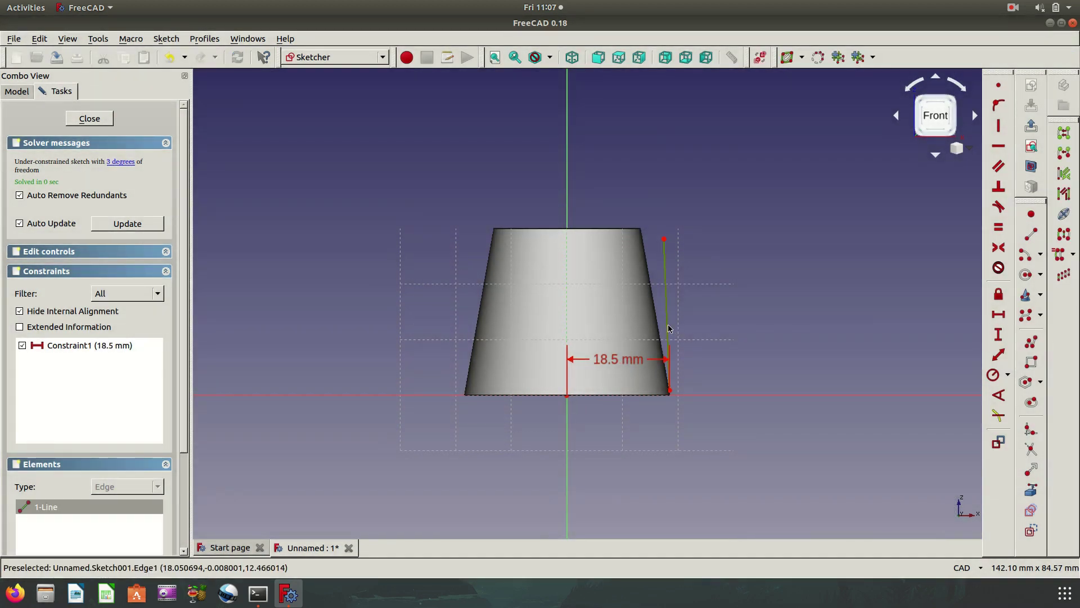
{"action": "left_click", "coordinate": [449, 396]}
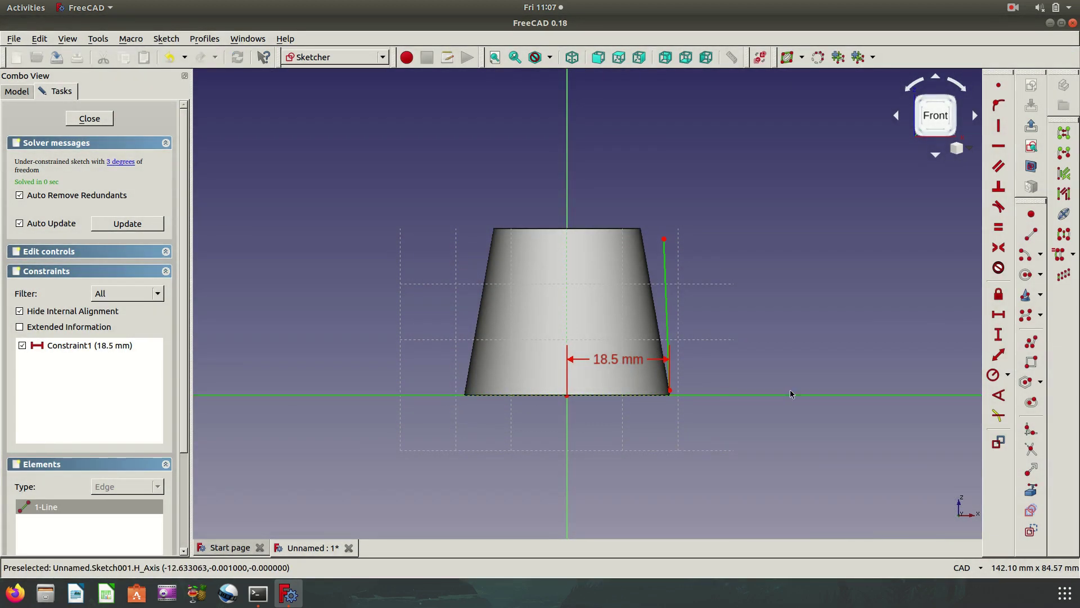
{"action": "left_click", "coordinate": [998, 395]}
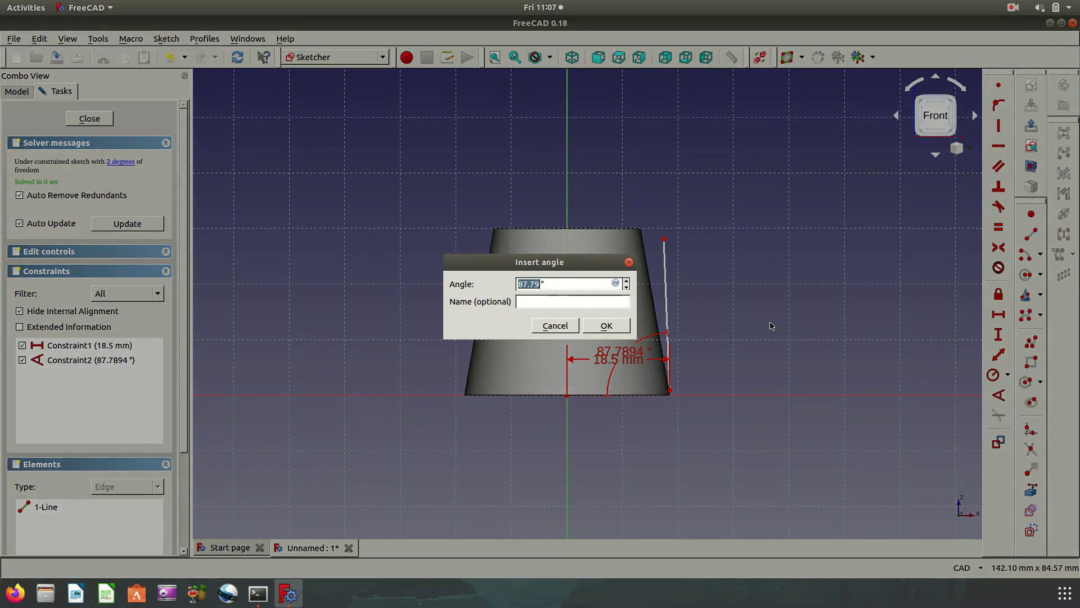
{"action": "type", "text": "80"}
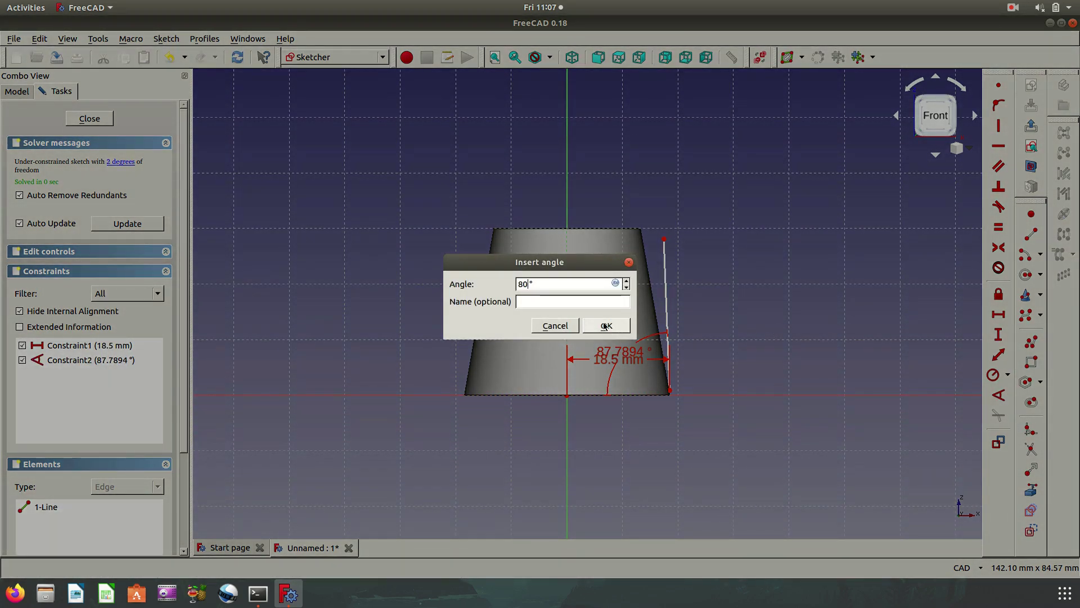
{"action": "left_click", "coordinate": [604, 327]}
{"action": "scroll", "coordinate": [723, 192], "scroll_direction": "up", "scroll_amount": 2}
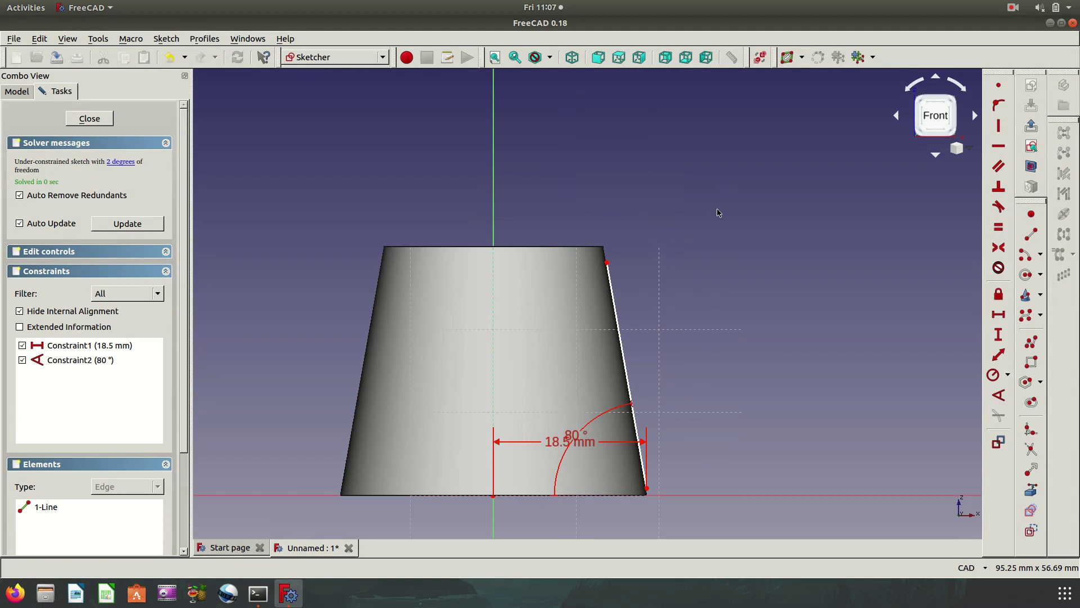
{"action": "scroll", "coordinate": [718, 212], "scroll_direction": "down", "scroll_amount": 2}
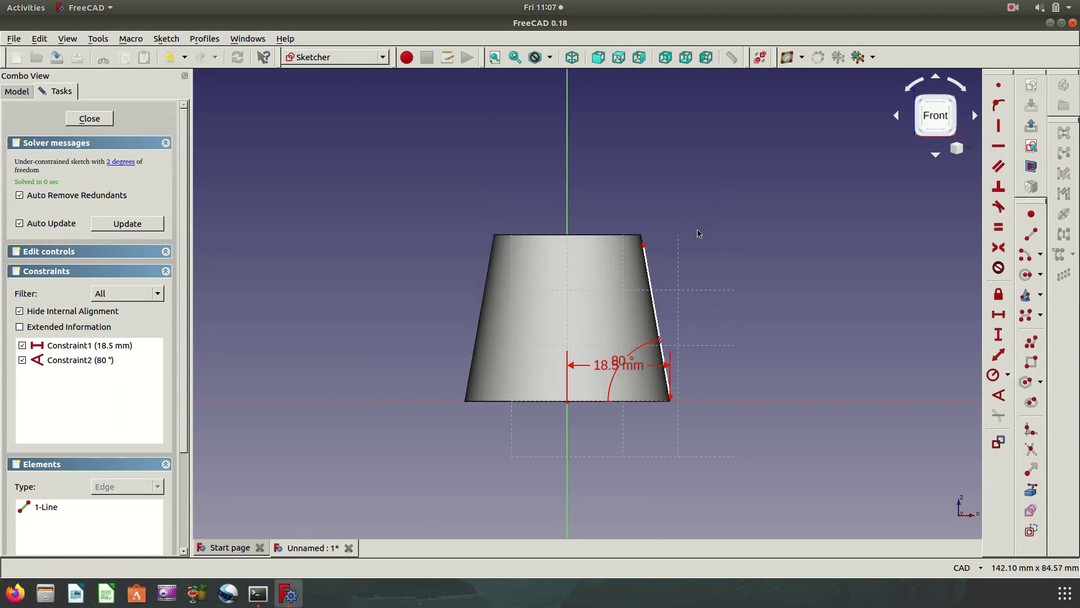
Constrain the slanted line's vertical height to 24 mm
{"action": "left_click", "coordinate": [645, 246]}
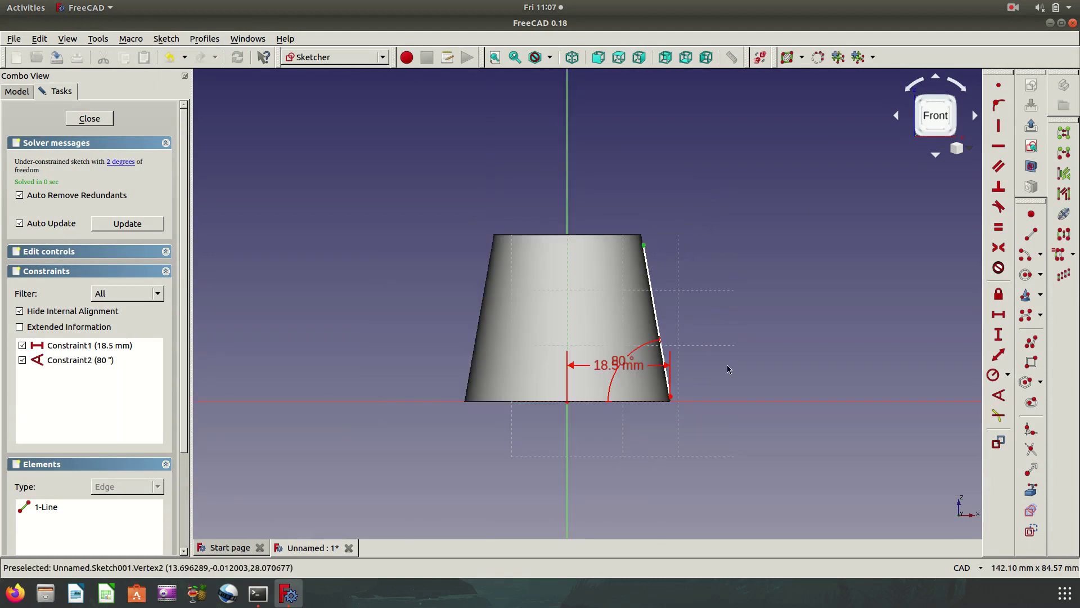
{"action": "left_click", "coordinate": [999, 334]}
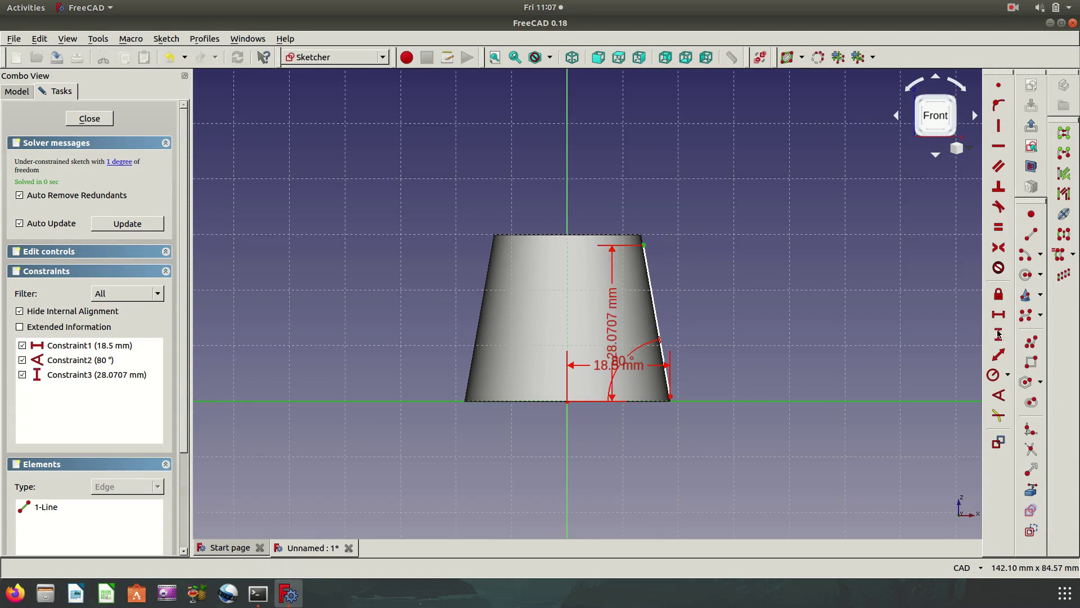
{"action": "type", "text": "24"}
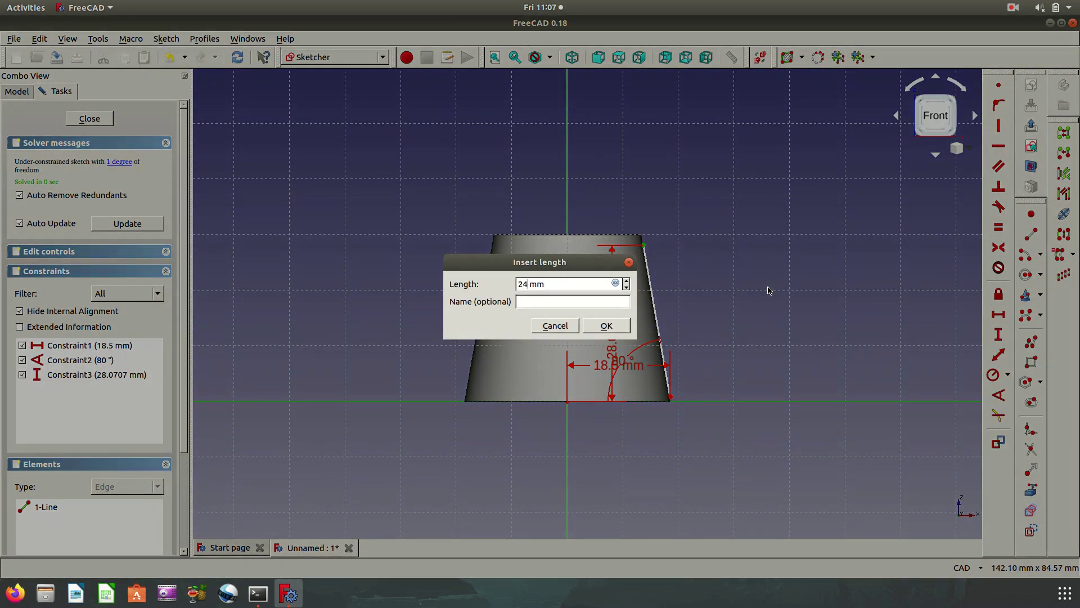
{"action": "key", "text": "Return"}
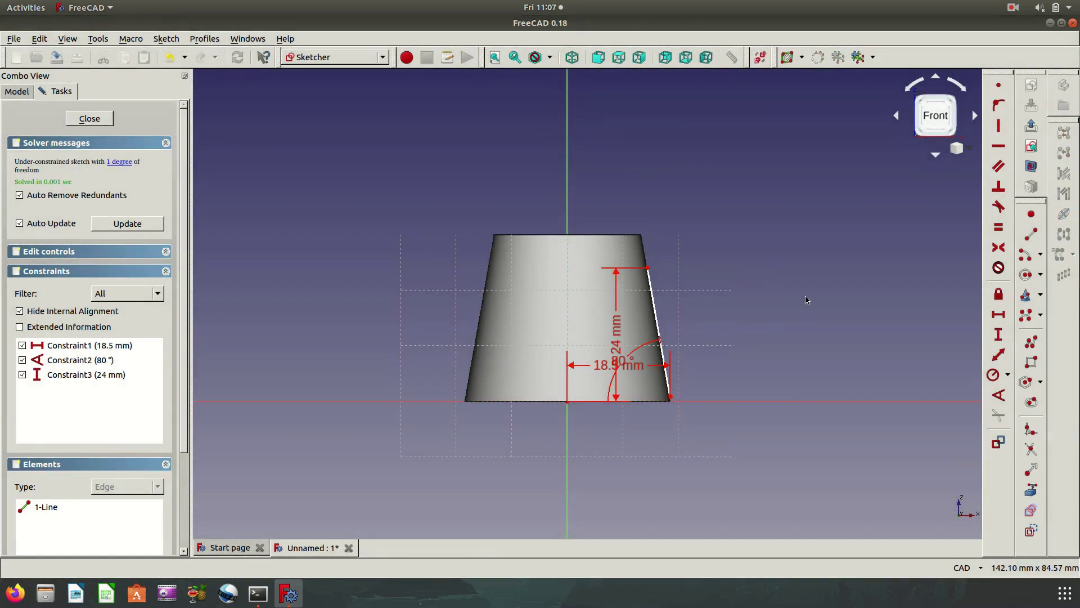
{"action": "scroll", "coordinate": [804, 349], "scroll_direction": "down", "scroll_amount": 2}
{"action": "scroll", "coordinate": [893, 265], "scroll_direction": "up", "scroll_amount": 2}
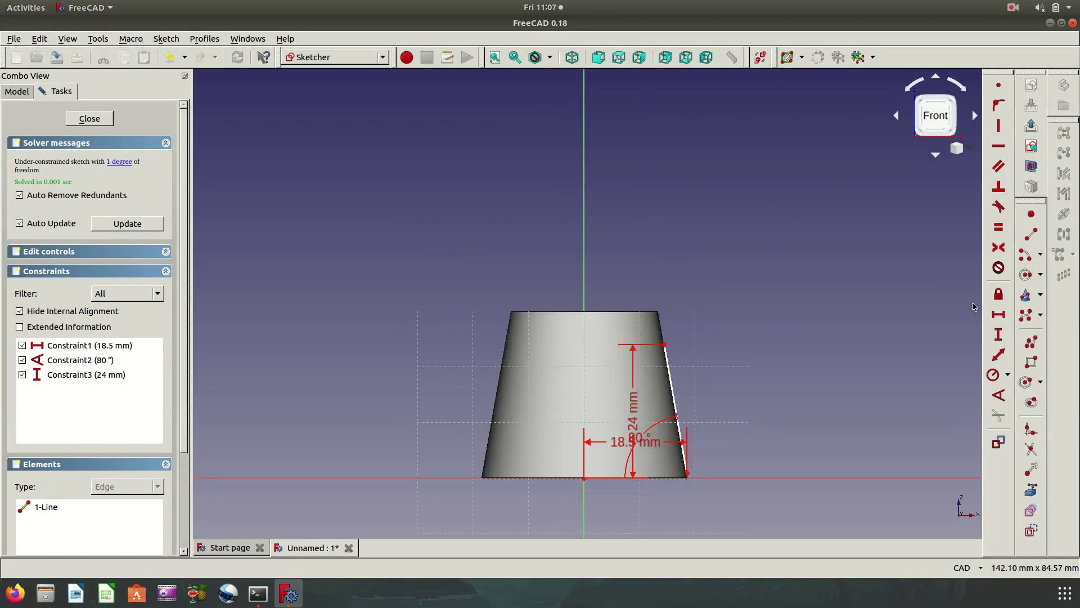
Draw a circle above the base in wireframe view, centred on the vertical axis
{"action": "left_click", "coordinate": [1025, 274]}
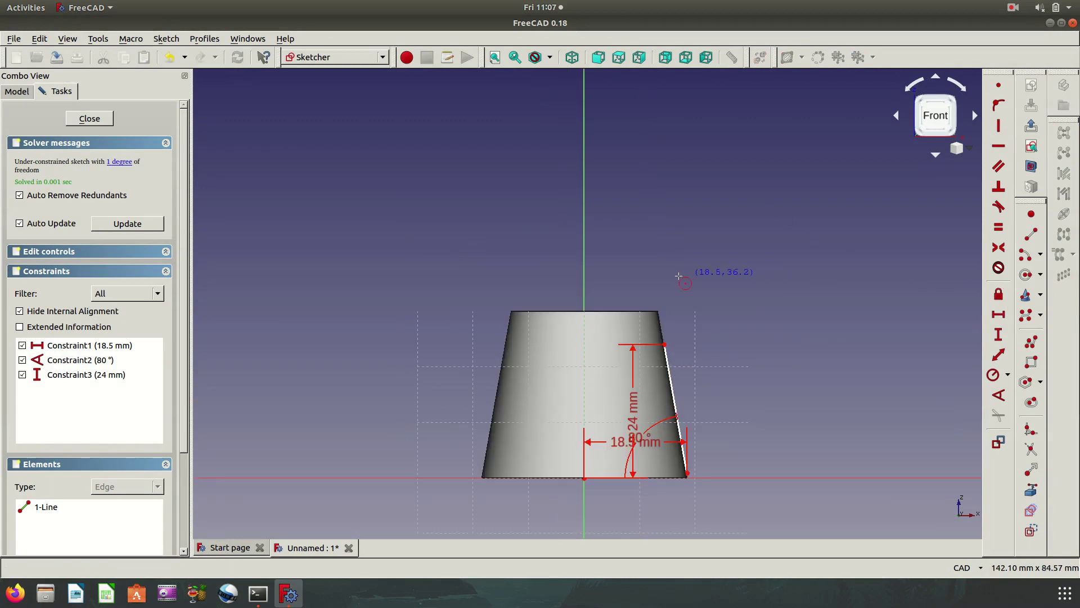
{"action": "left_click", "coordinate": [595, 248]}
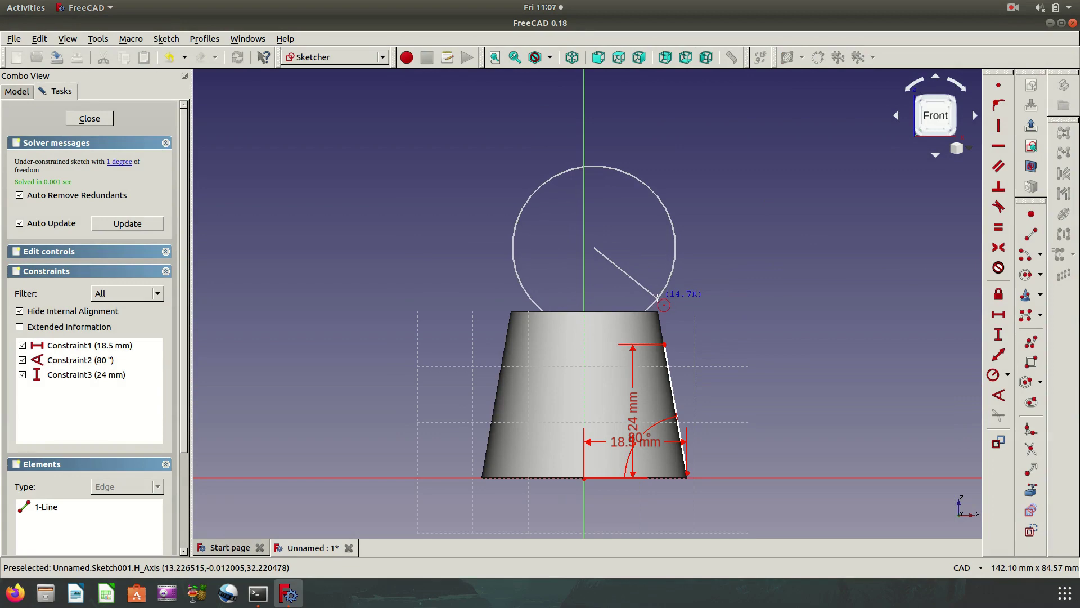
{"action": "left_click", "coordinate": [657, 297]}
{"action": "left_click", "coordinate": [550, 57]}
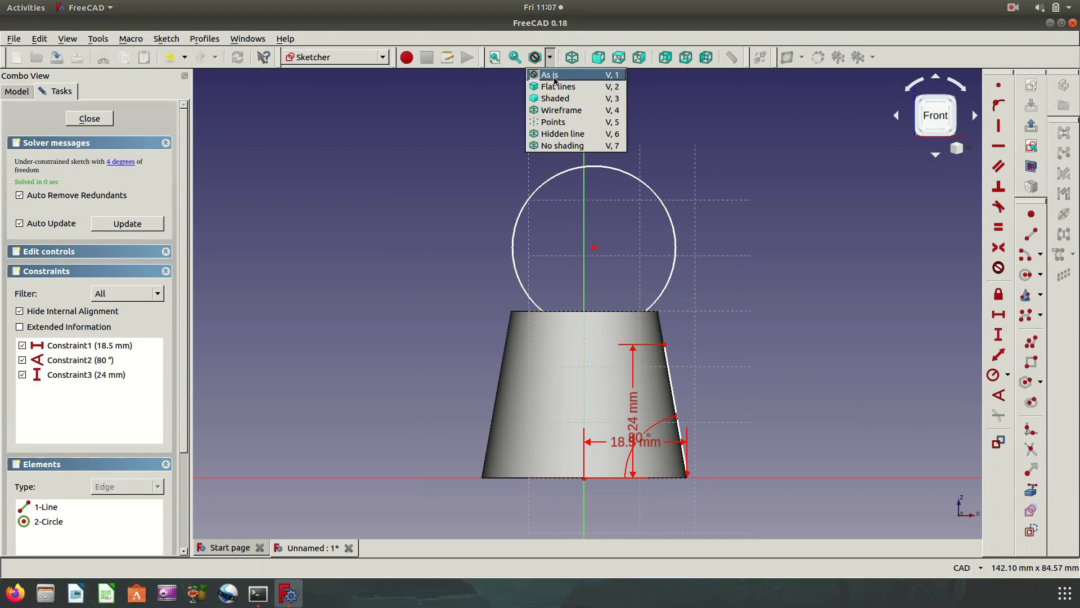
{"action": "left_click", "coordinate": [561, 110]}
{"action": "scroll", "coordinate": [703, 250], "scroll_direction": "up", "scroll_amount": 2}
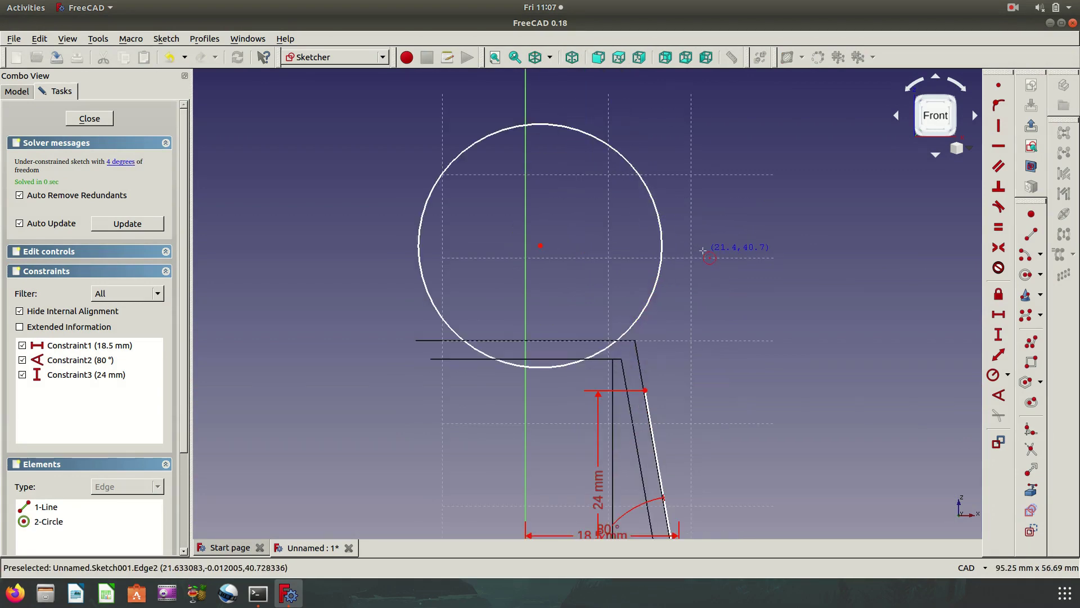
{"action": "key", "text": "Escape"}
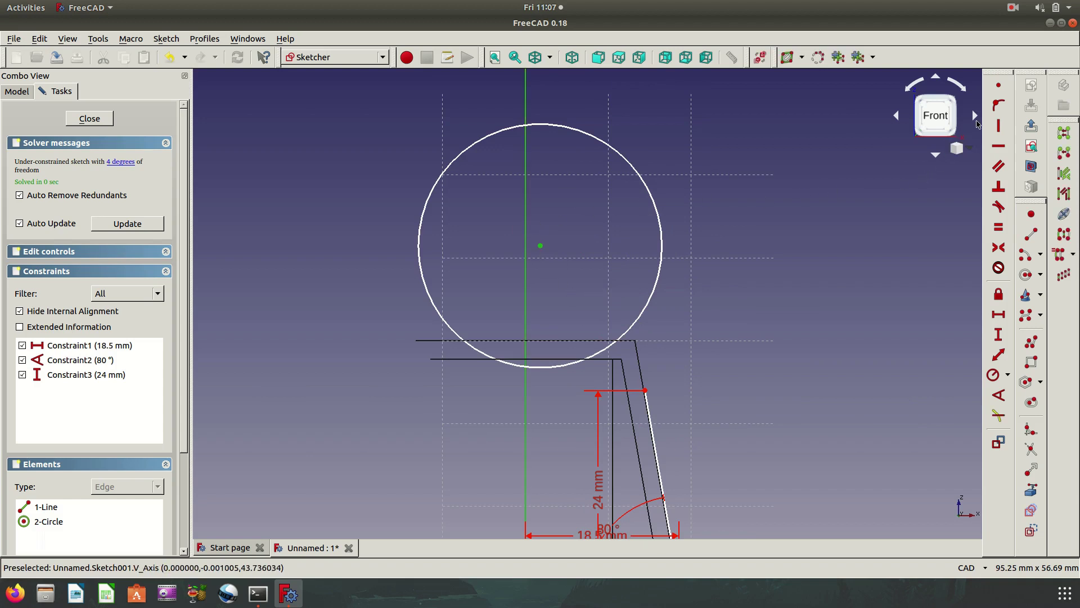
{"action": "left_click", "coordinate": [999, 105]}
{"action": "scroll", "coordinate": [806, 200], "scroll_direction": "down", "scroll_amount": 2}
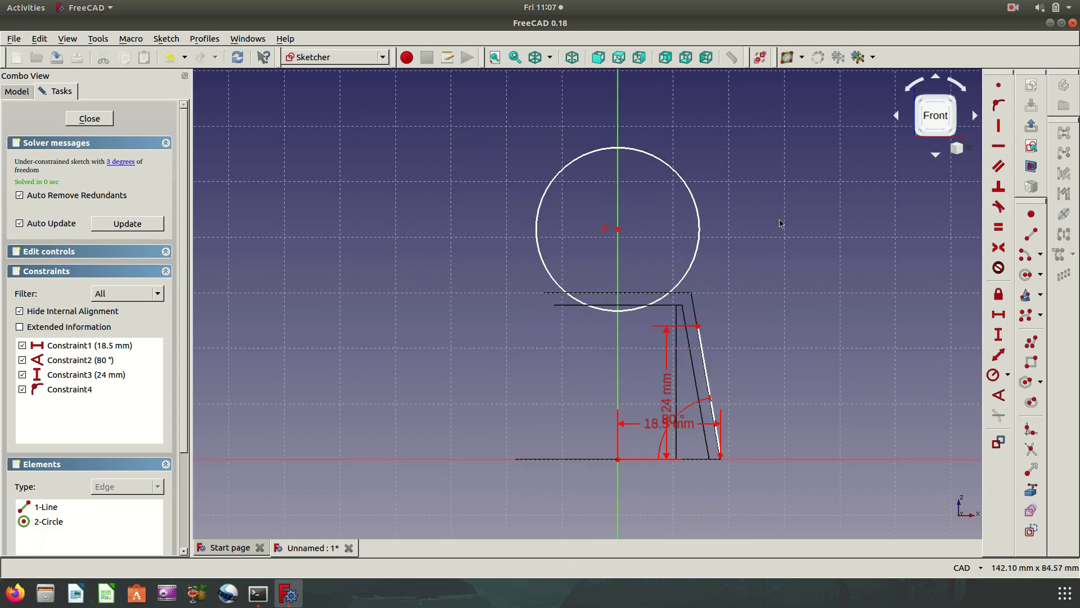
Give the circle a 37 mm diameter
{"action": "left_click", "coordinate": [692, 273]}
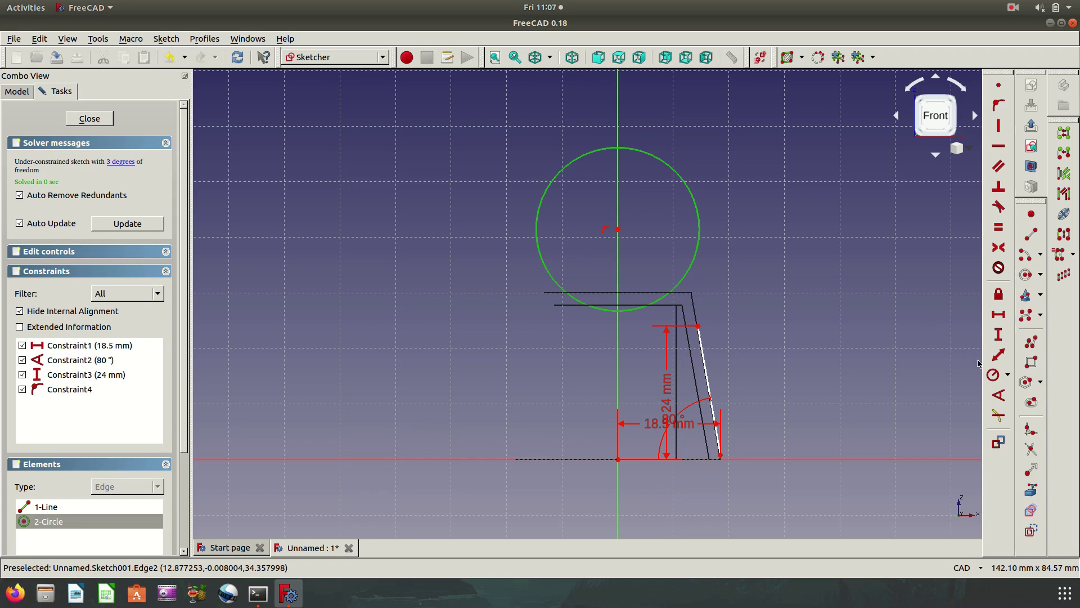
{"action": "left_click", "coordinate": [1007, 374]}
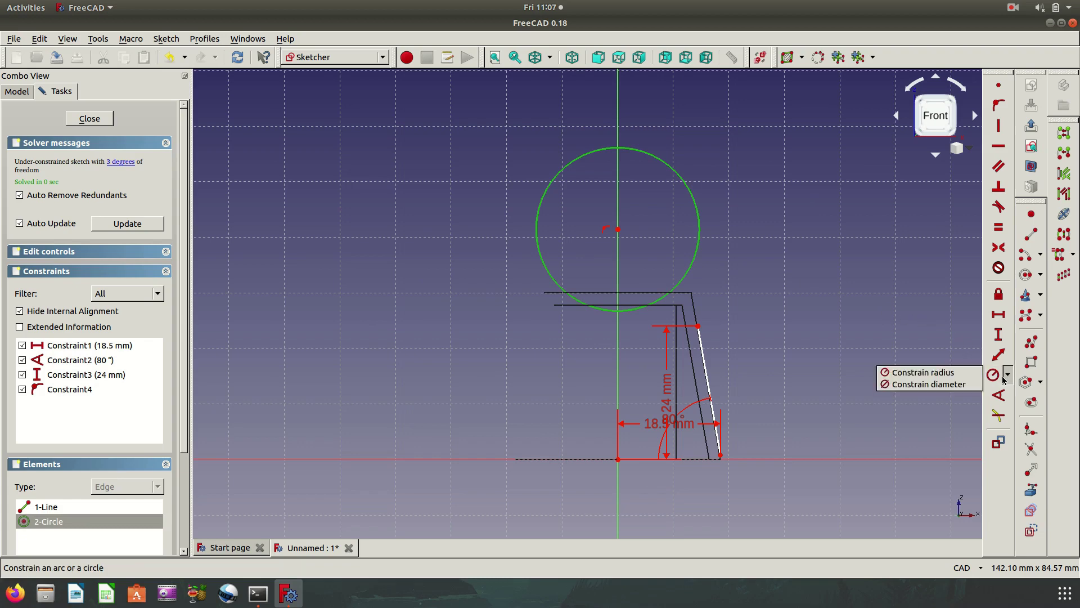
{"action": "left_click", "coordinate": [953, 386]}
{"action": "type", "text": "3"}
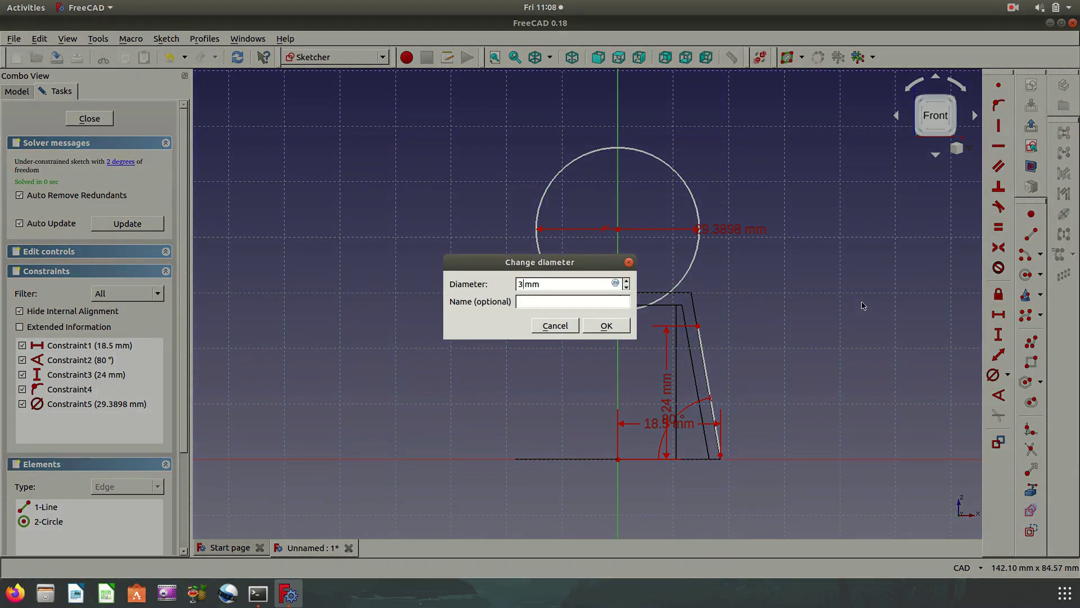
{"action": "type", "text": "7"}
{"action": "key", "text": "Return"}
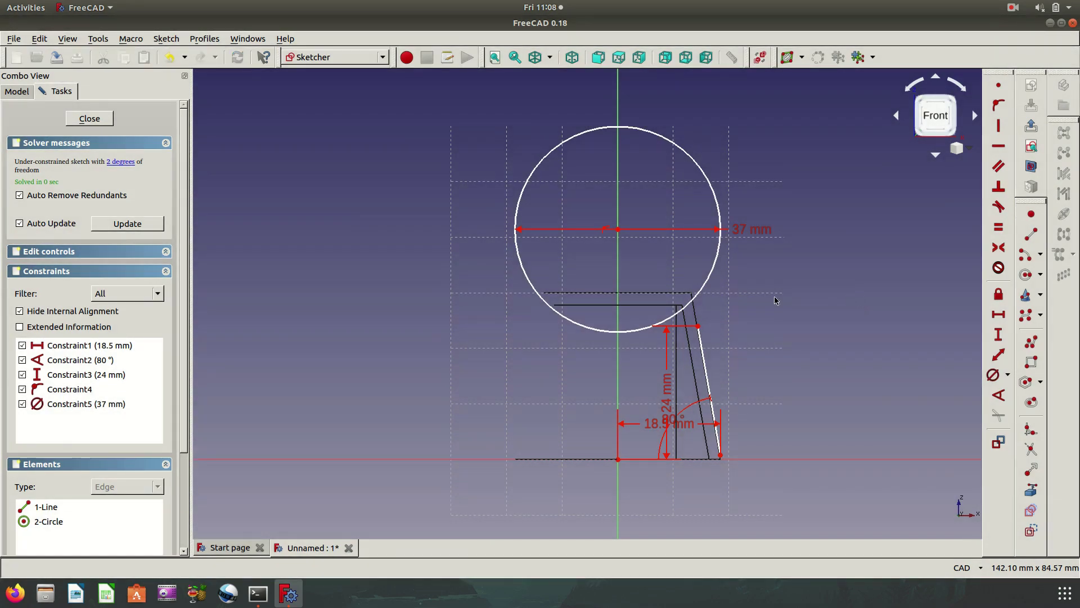
Run the circle through the line's top end; put the line's bottom on the horizontal axis
{"action": "left_click", "coordinate": [695, 297]}
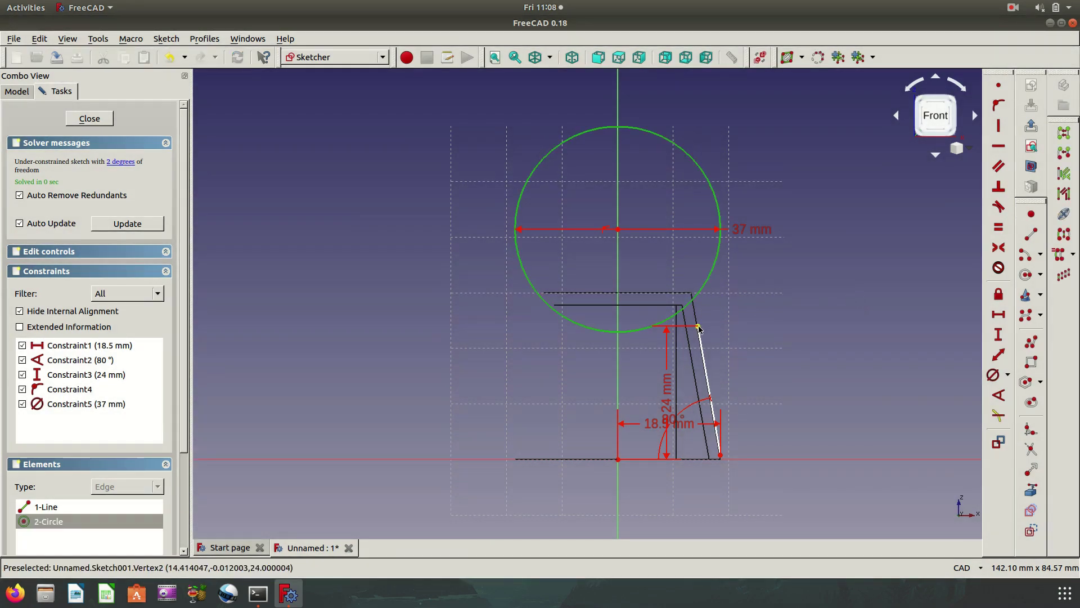
{"action": "left_click", "coordinate": [698, 326]}
{"action": "key", "text": "o"}
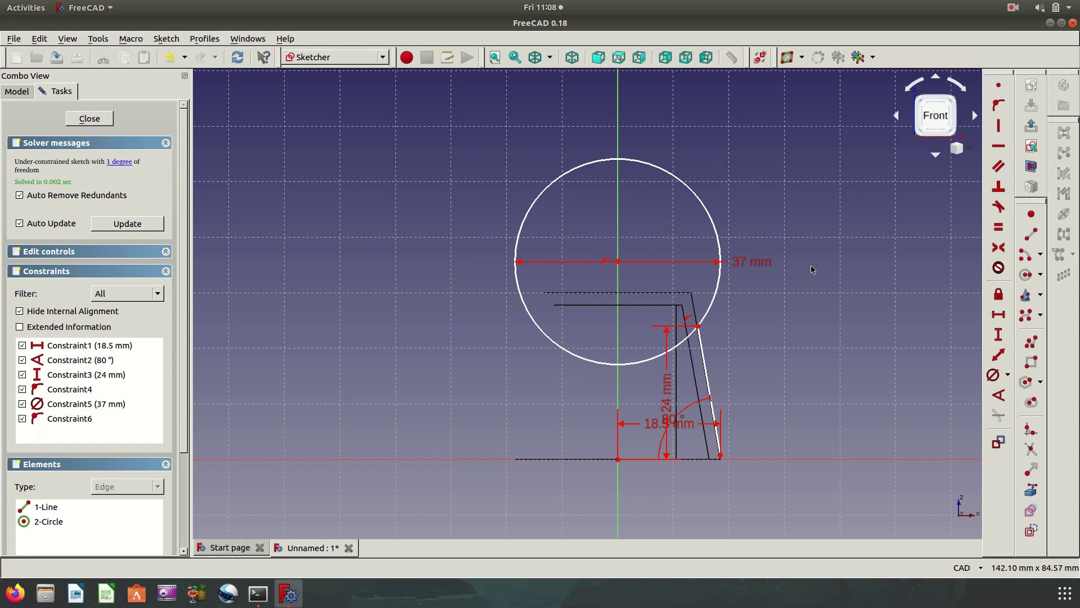
{"action": "scroll", "coordinate": [735, 484], "scroll_direction": "up", "scroll_amount": 2}
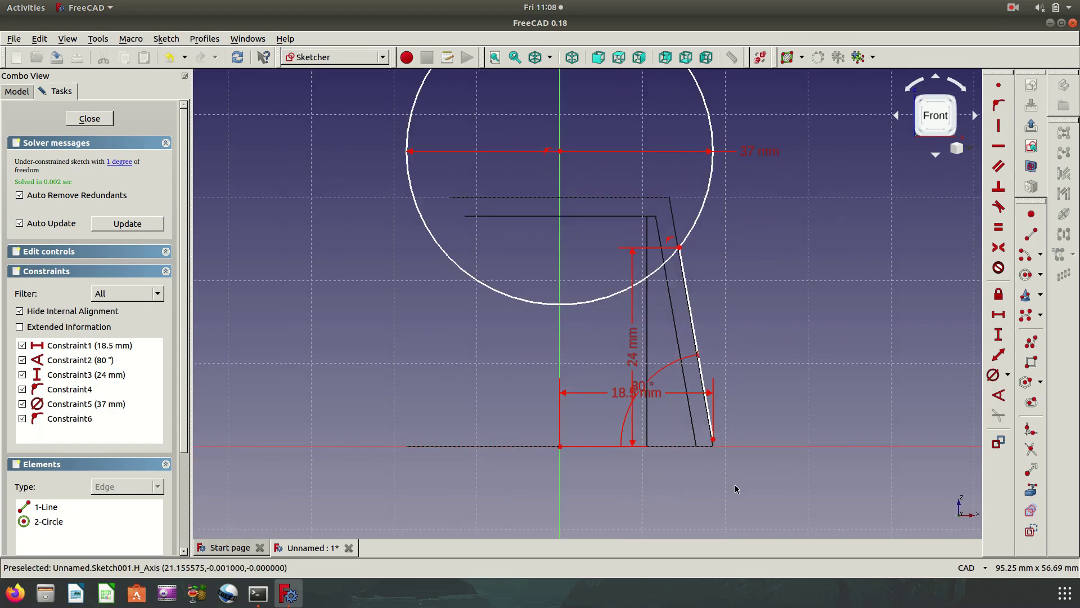
{"action": "left_click", "coordinate": [714, 439]}
{"action": "left_click", "coordinate": [745, 446]}
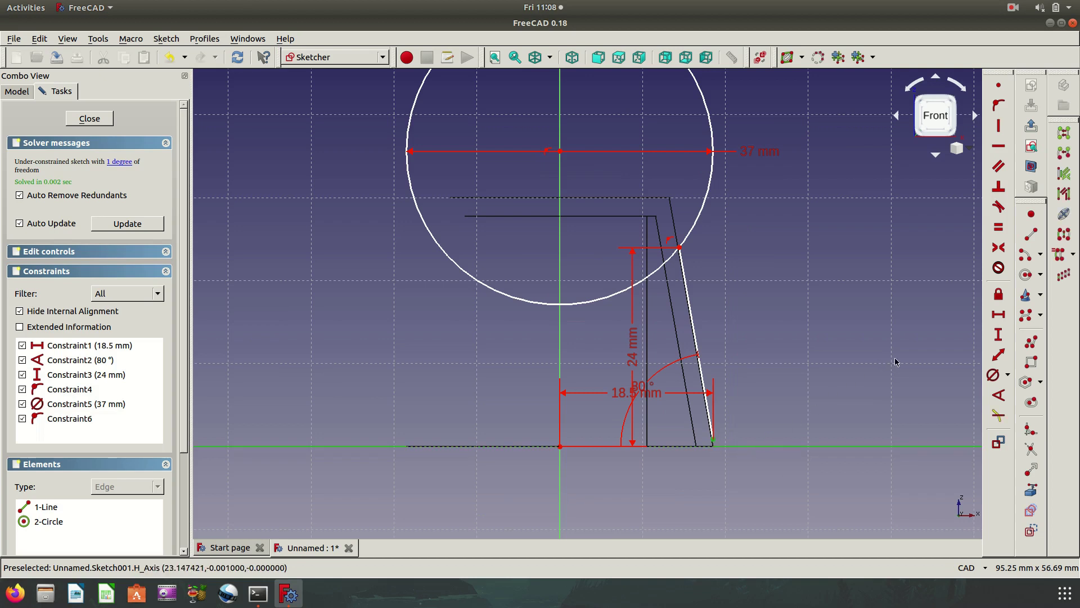
{"action": "left_click", "coordinate": [998, 105]}
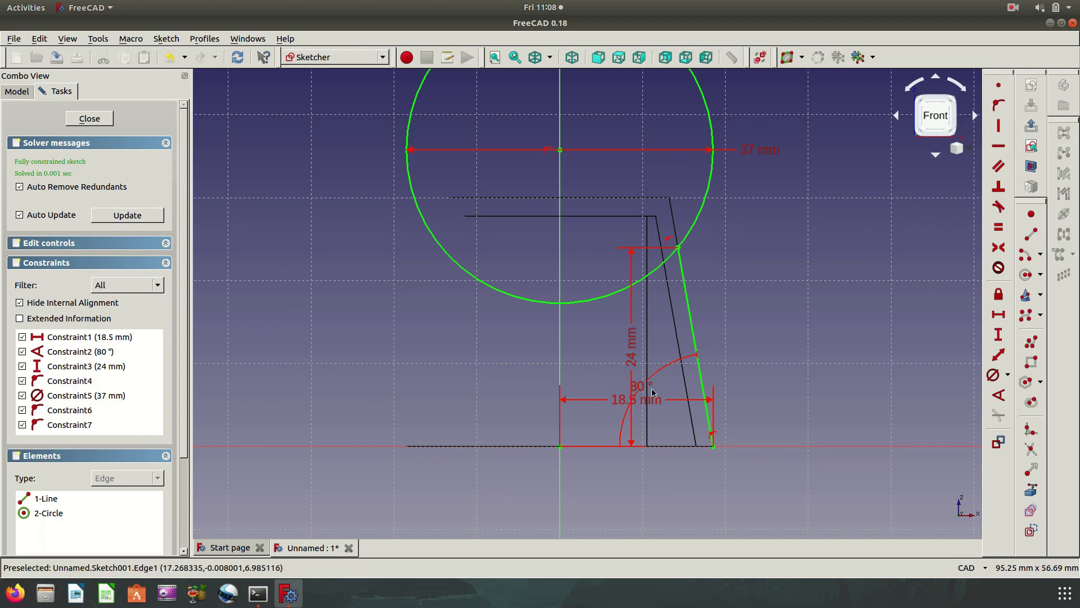
Move the 80° and 24 mm dimension labels clear of the profile
{"action": "mouse_move", "coordinate": [642, 389]}
{"action": "left_mouse_down"}
{"action": "mouse_move", "coordinate": [669, 417]}
{"action": "mouse_move", "coordinate": [656, 481]}
{"action": "left_mouse_up"}
{"action": "left_click_drag", "start_coordinate": [628, 353], "coordinate": [770, 354]}
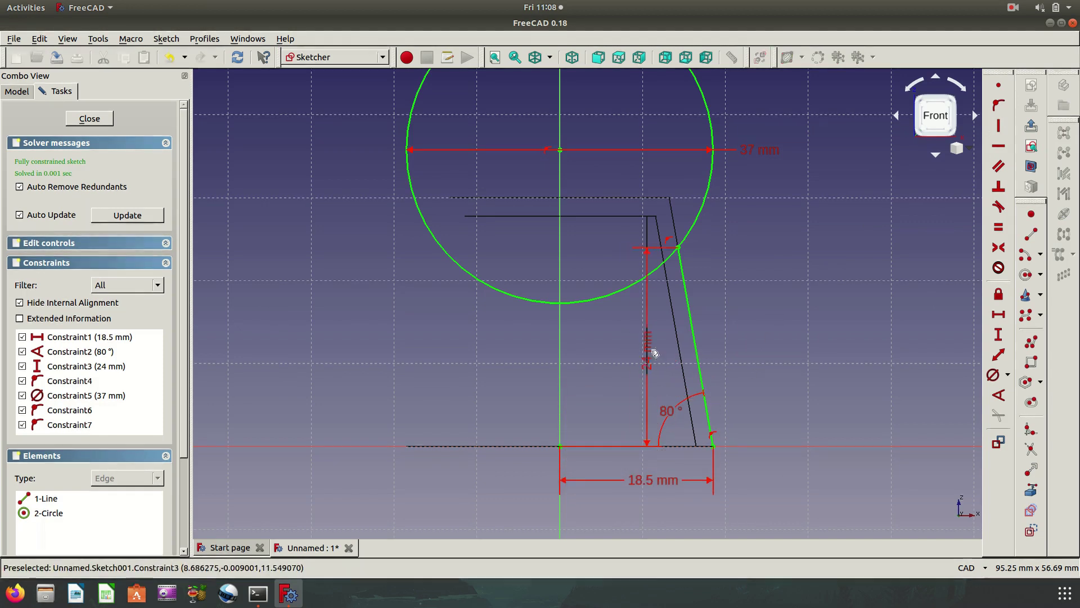
{"action": "scroll", "coordinate": [654, 406], "scroll_direction": "down", "scroll_amount": 3}
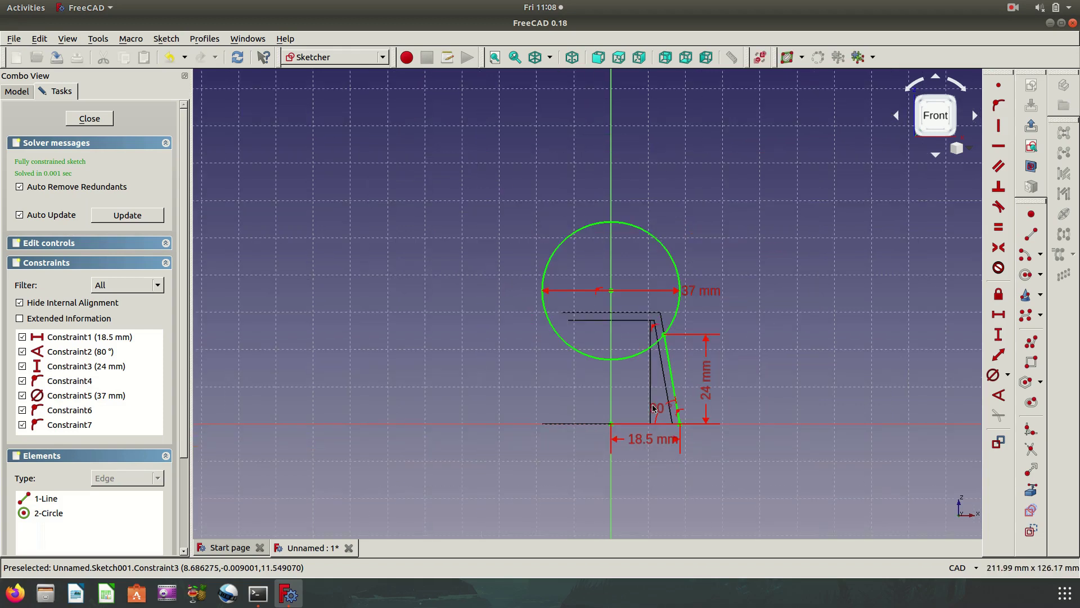
{"action": "scroll", "coordinate": [721, 324], "scroll_direction": "up", "scroll_amount": 1}
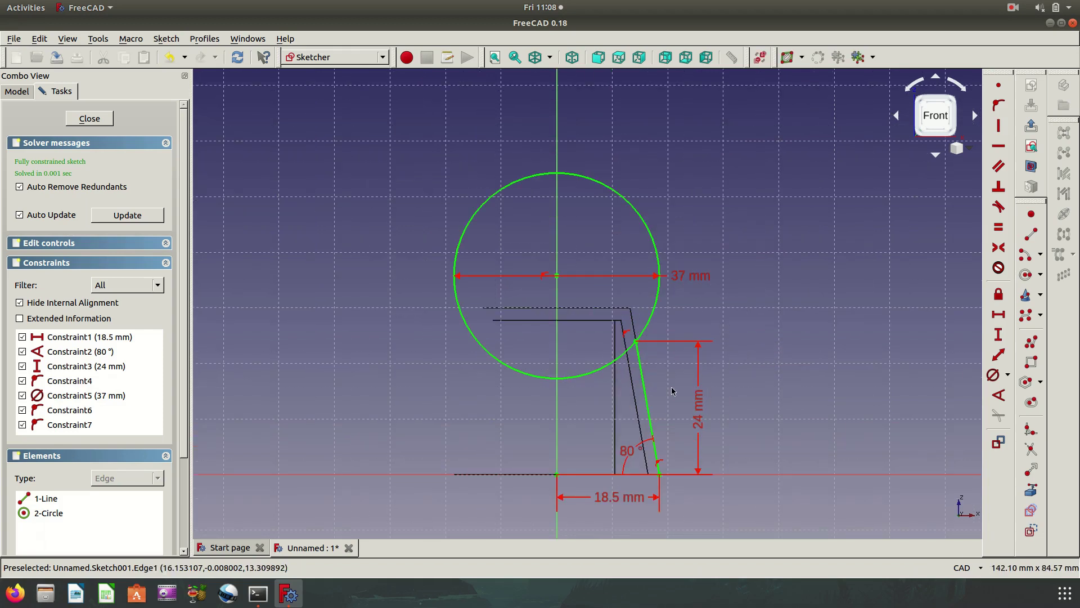
Draw a 42 mm outer circle concentric with the 37 mm circle
{"action": "left_click", "coordinate": [1029, 277]}
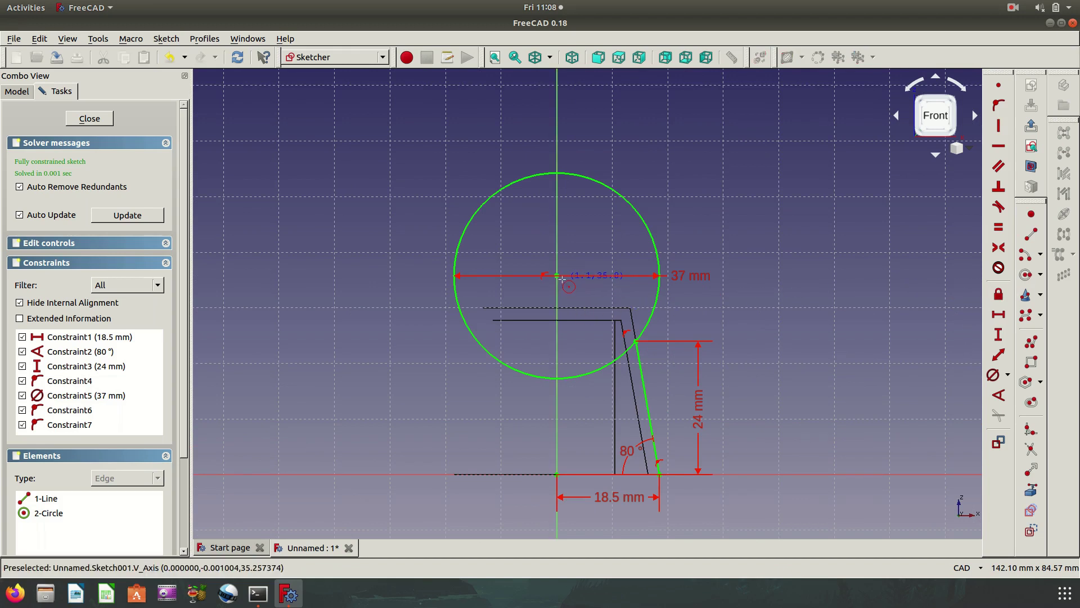
{"action": "left_click", "coordinate": [563, 279]}
{"action": "left_click", "coordinate": [639, 188]}
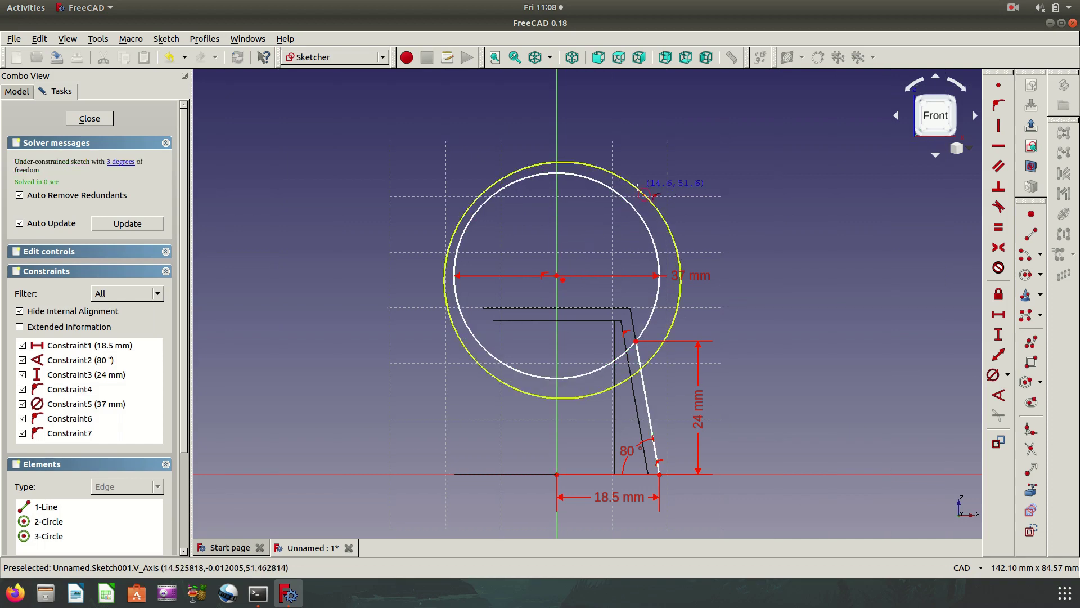
{"action": "left_click", "coordinate": [562, 278]}
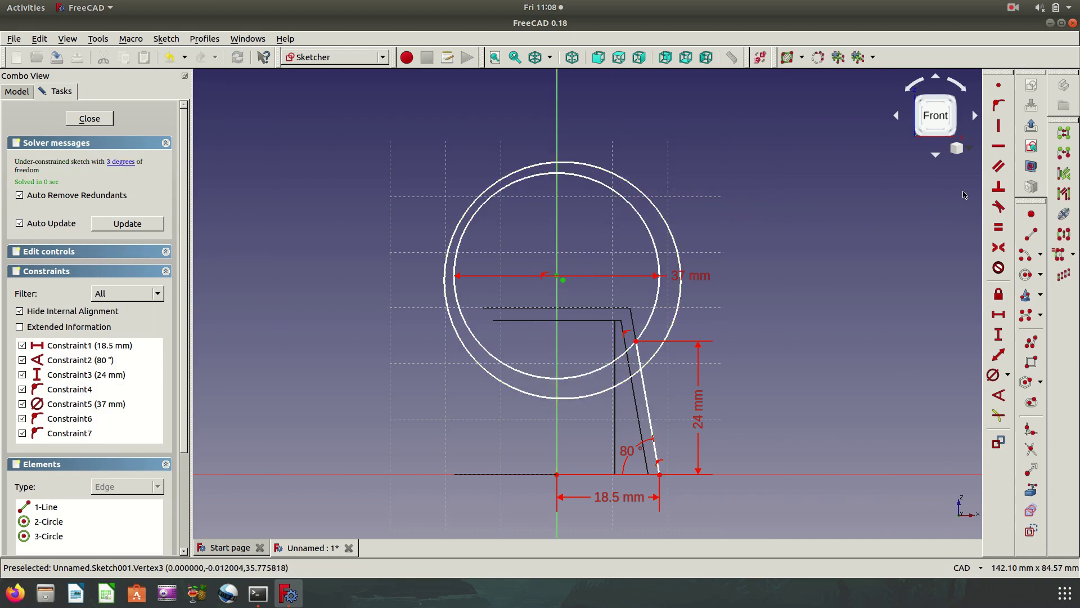
{"action": "left_click", "coordinate": [999, 85]}
{"action": "left_click", "coordinate": [671, 248]}
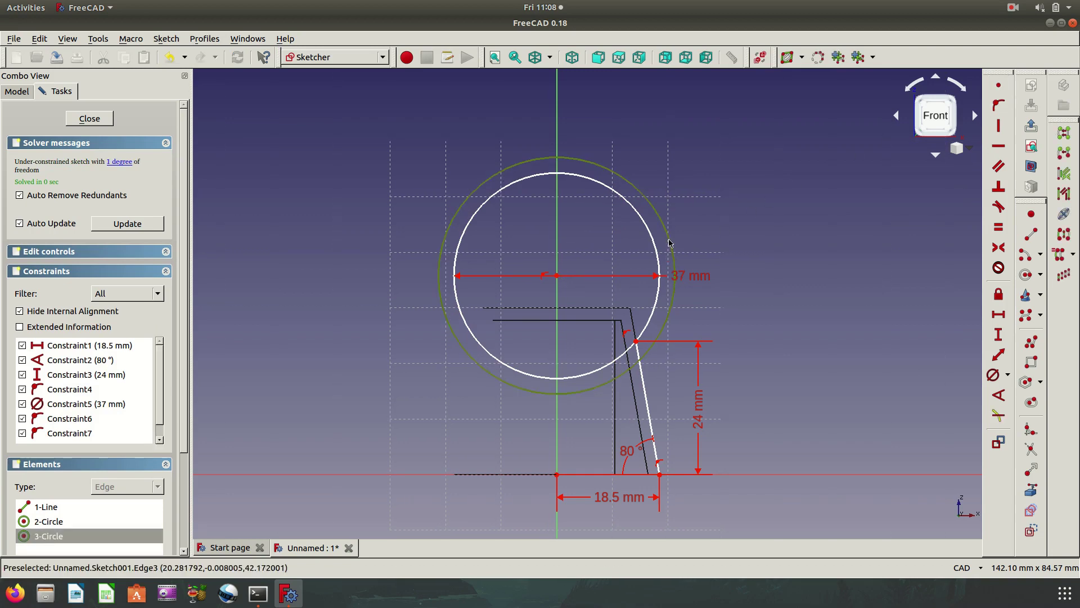
{"action": "left_click", "coordinate": [993, 374]}
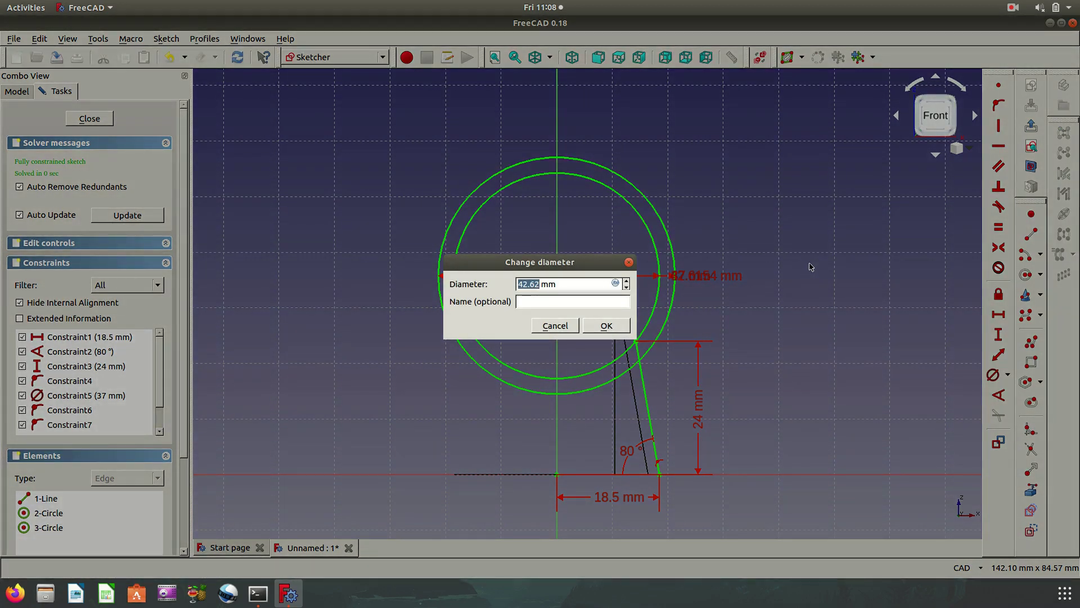
{"action": "type", "text": "42"}
{"action": "key", "text": "Return"}
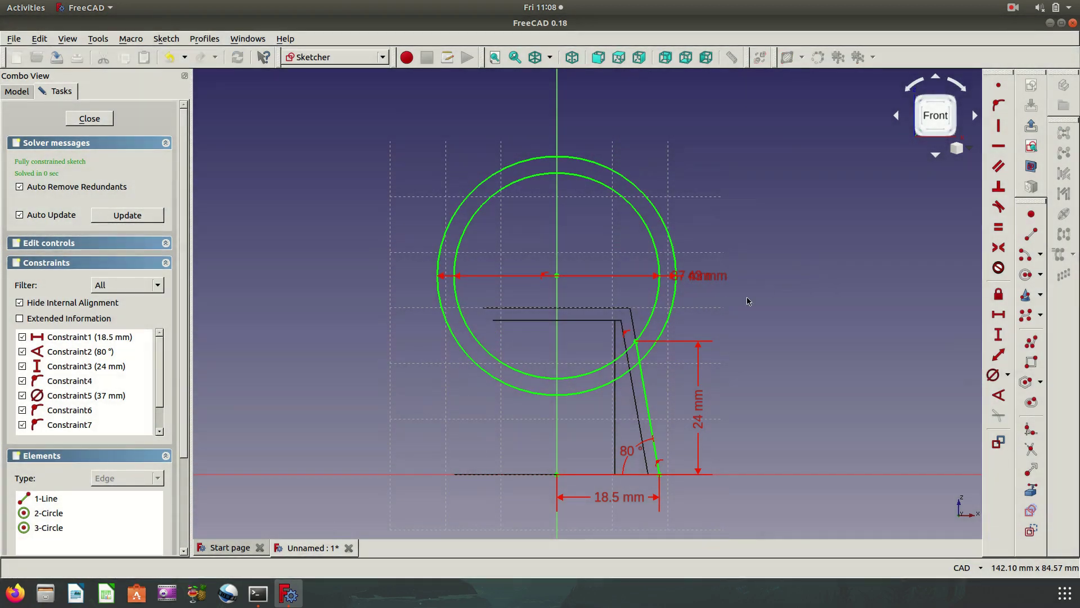
Convert the 37 mm circle and slanted line into construction geometry
{"action": "left_click", "coordinate": [648, 324]}
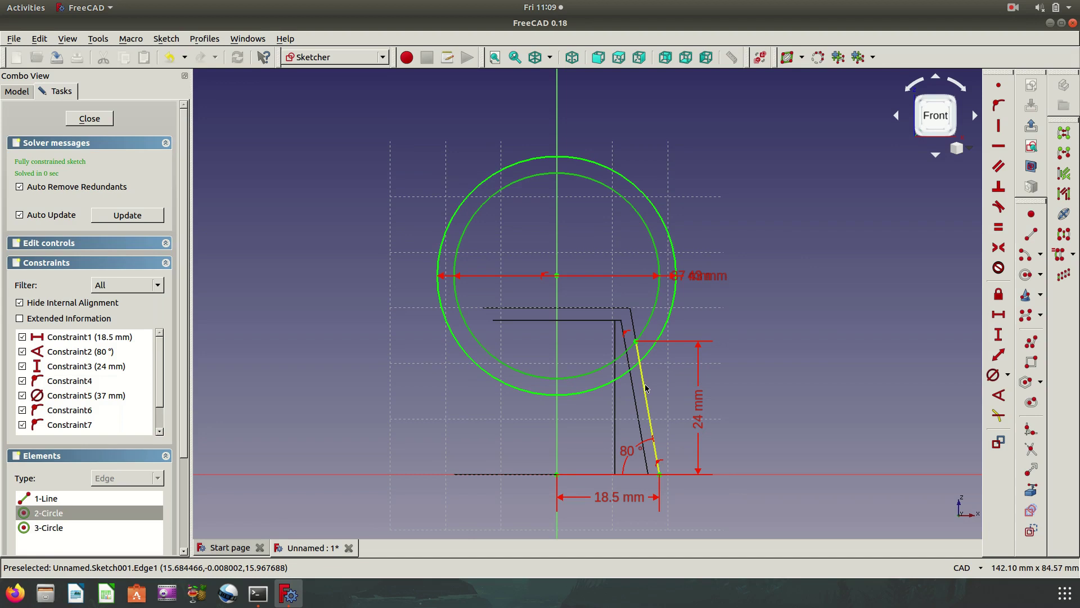
{"action": "left_click", "coordinate": [646, 387]}
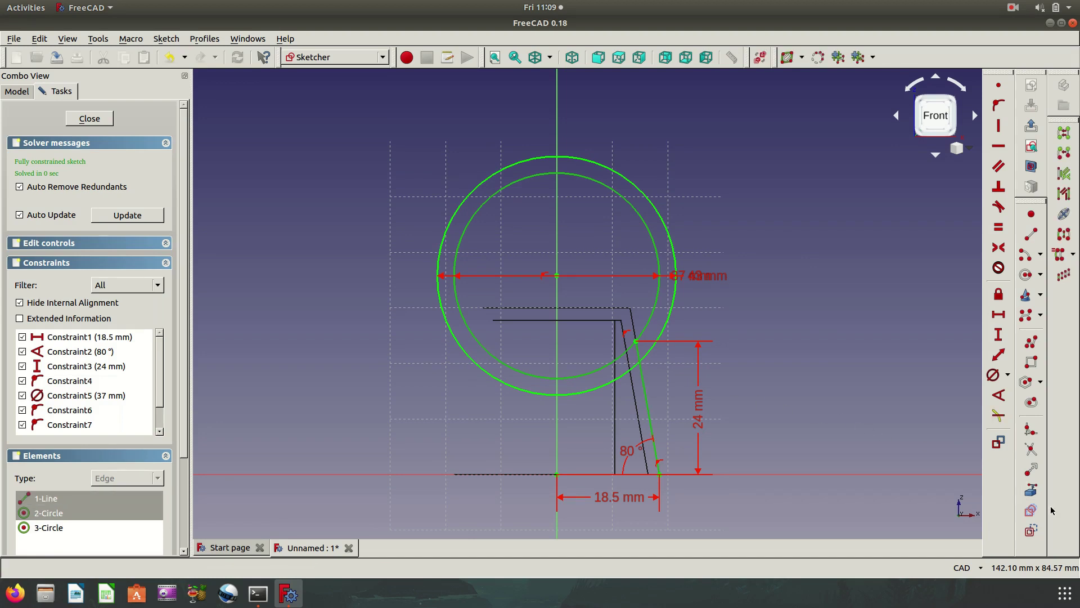
{"action": "left_click", "coordinate": [1031, 530]}
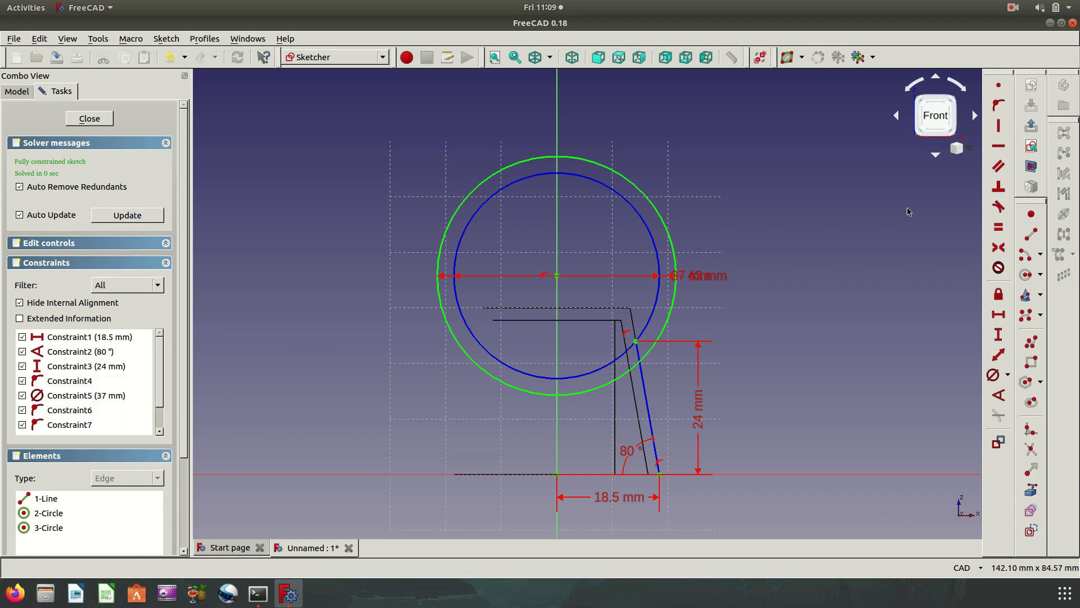
Close the sketch and switch the display back to shaded
{"action": "left_click", "coordinate": [1031, 126]}
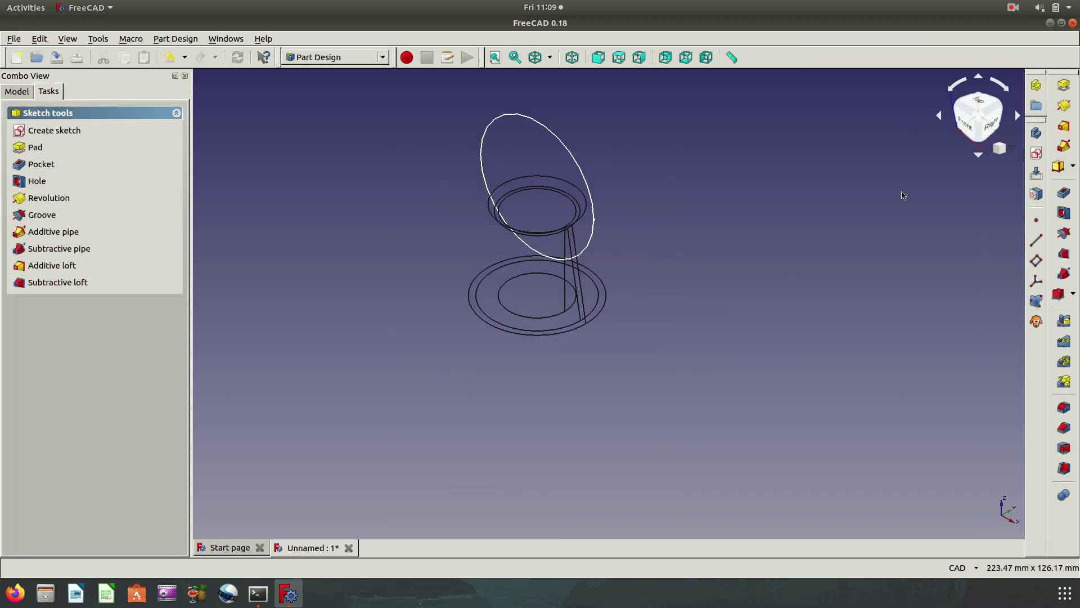
{"action": "left_click", "coordinate": [549, 57]}
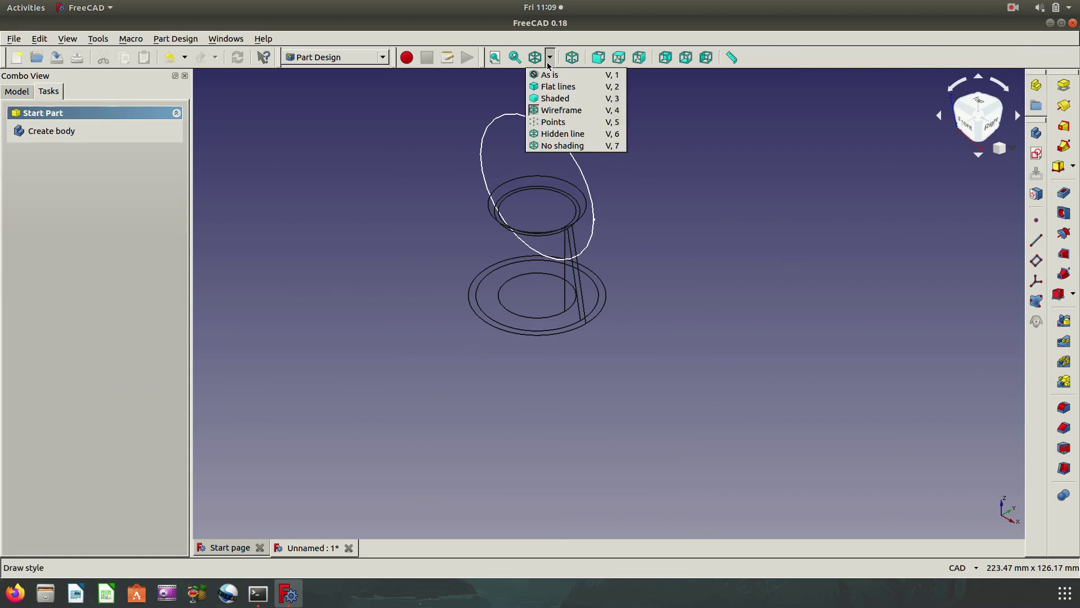
{"action": "left_click", "coordinate": [548, 73]}
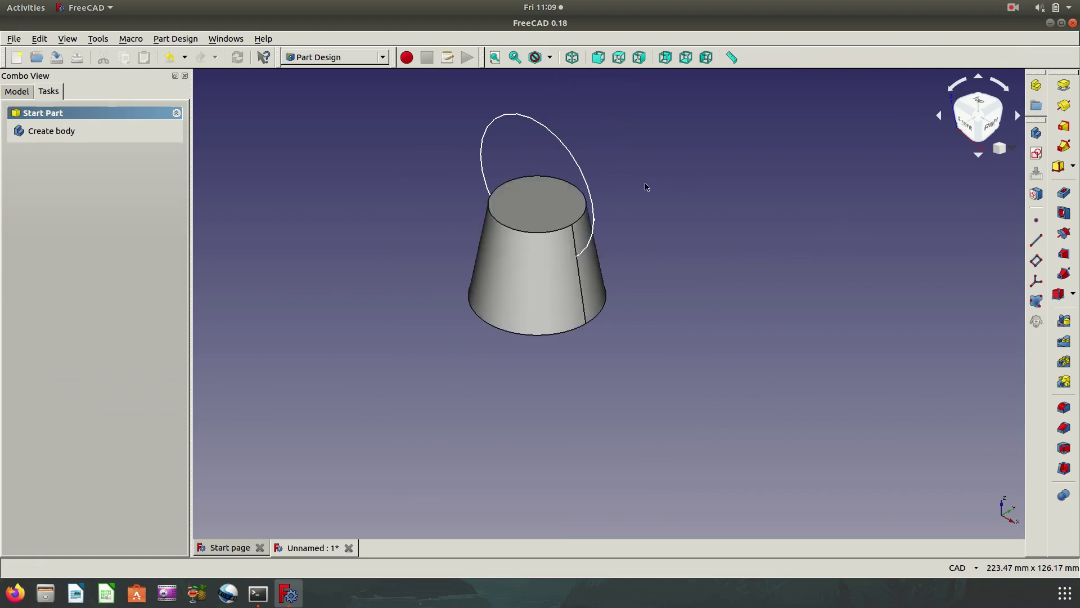
Pad the circle sketch 37 mm, symmetric to the sketch plane
{"action": "left_click", "coordinate": [1063, 85]}
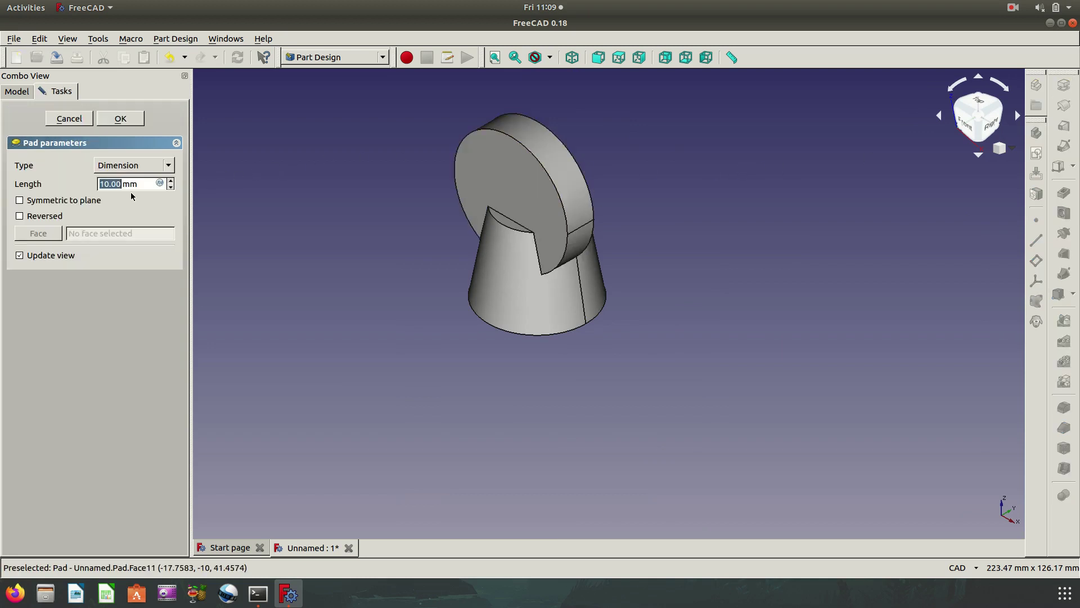
{"action": "left_click", "coordinate": [171, 167]}
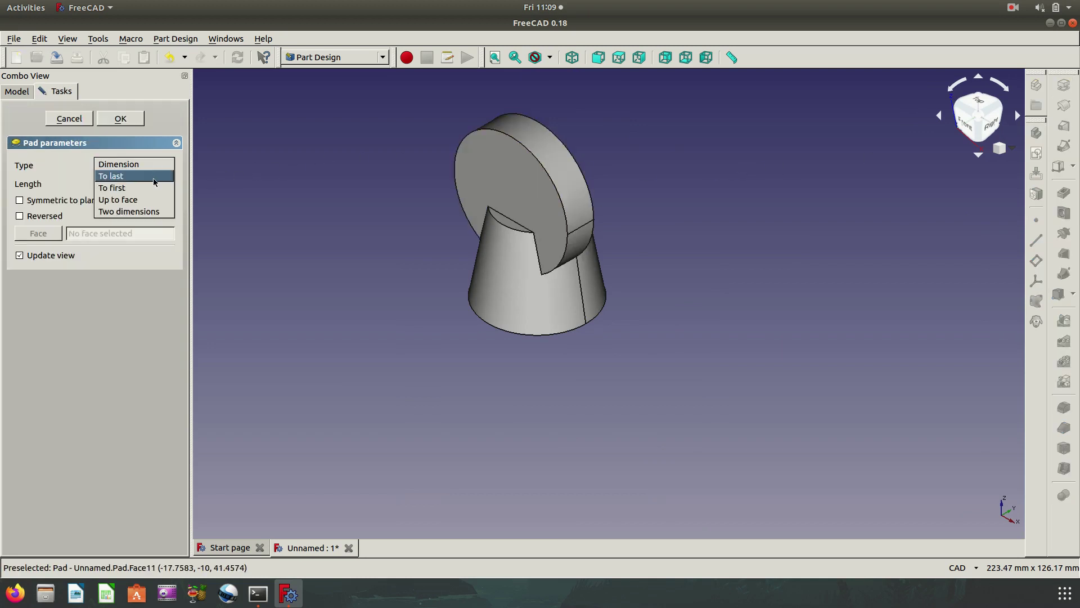
{"action": "left_click", "coordinate": [113, 164]}
{"action": "left_click", "coordinate": [61, 199]}
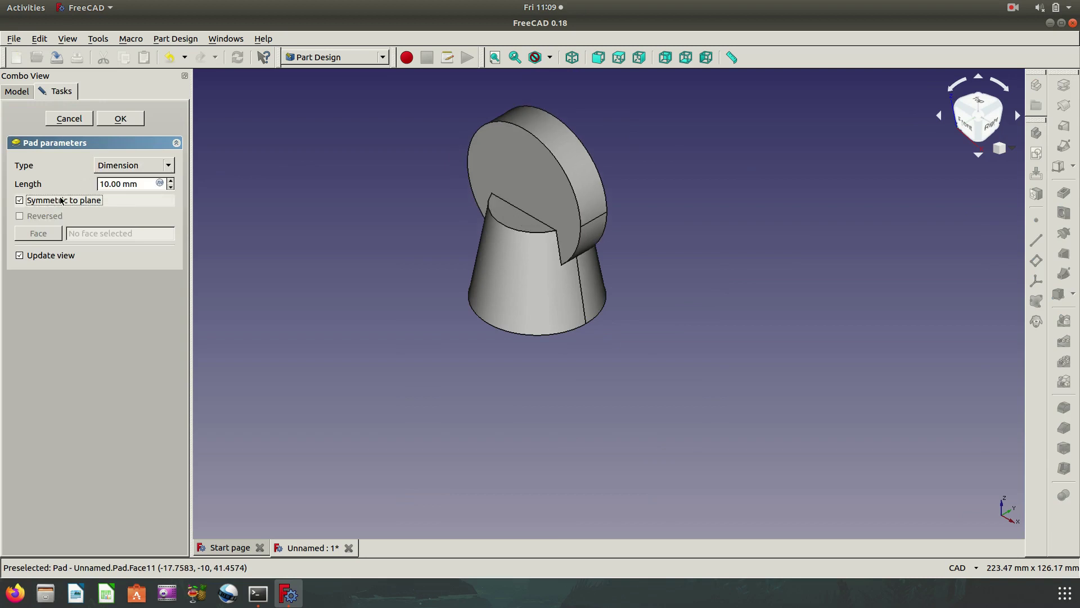
{"action": "key", "text": "shift+Tab"}
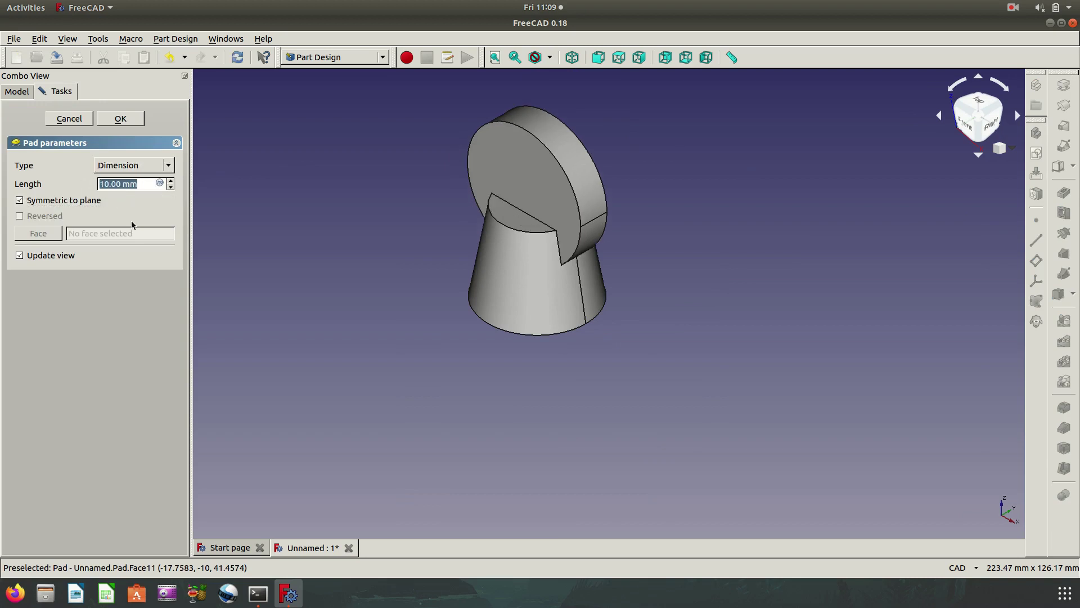
{"action": "type", "text": "37"}
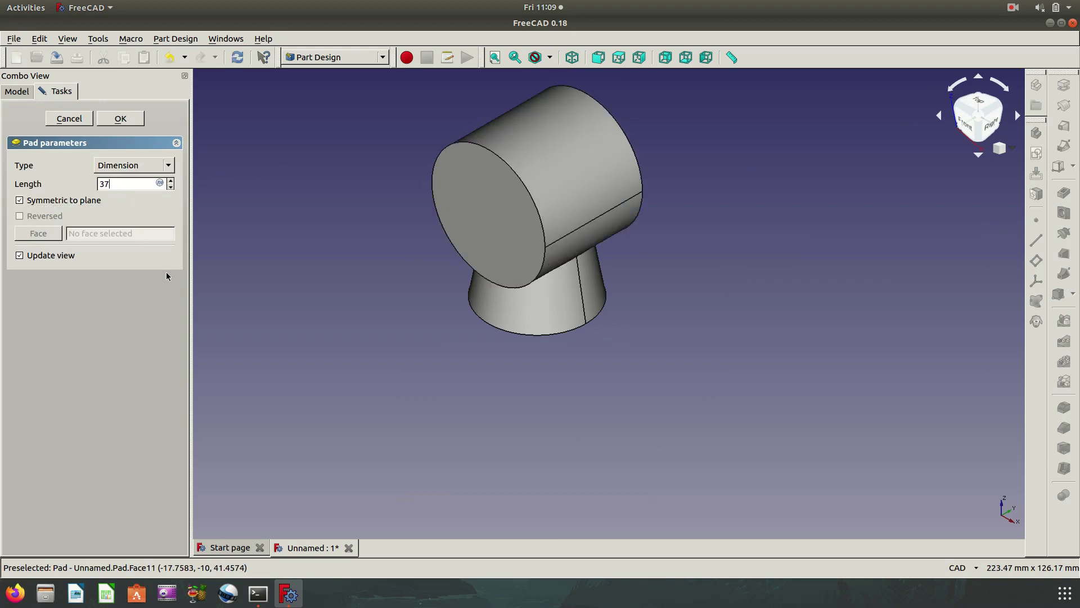
{"action": "middle_click_drag", "start_coordinate": [691, 330], "coordinate": [563, 287]}
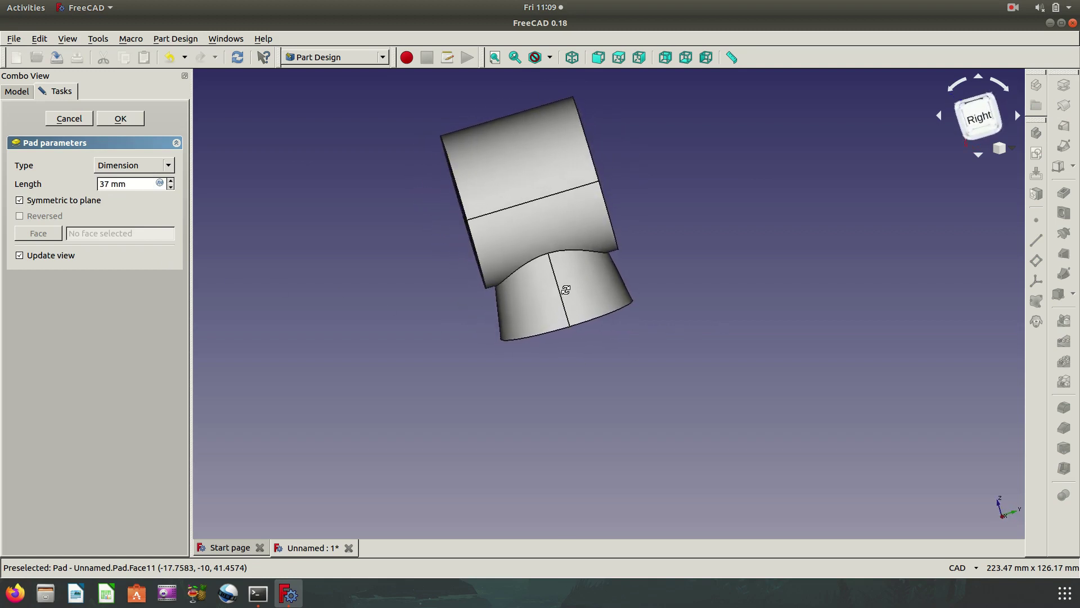
{"action": "middle_click_drag", "start_coordinate": [563, 286], "coordinate": [551, 293]}
{"action": "mouse_move", "coordinate": [580, 290]}
{"action": "middle_mouse_down"}
{"action": "mouse_move", "coordinate": [620, 160]}
{"action": "mouse_move", "coordinate": [778, 318]}
{"action": "middle_mouse_up"}
{"action": "scroll", "coordinate": [778, 318], "scroll_direction": "up", "scroll_amount": 2}
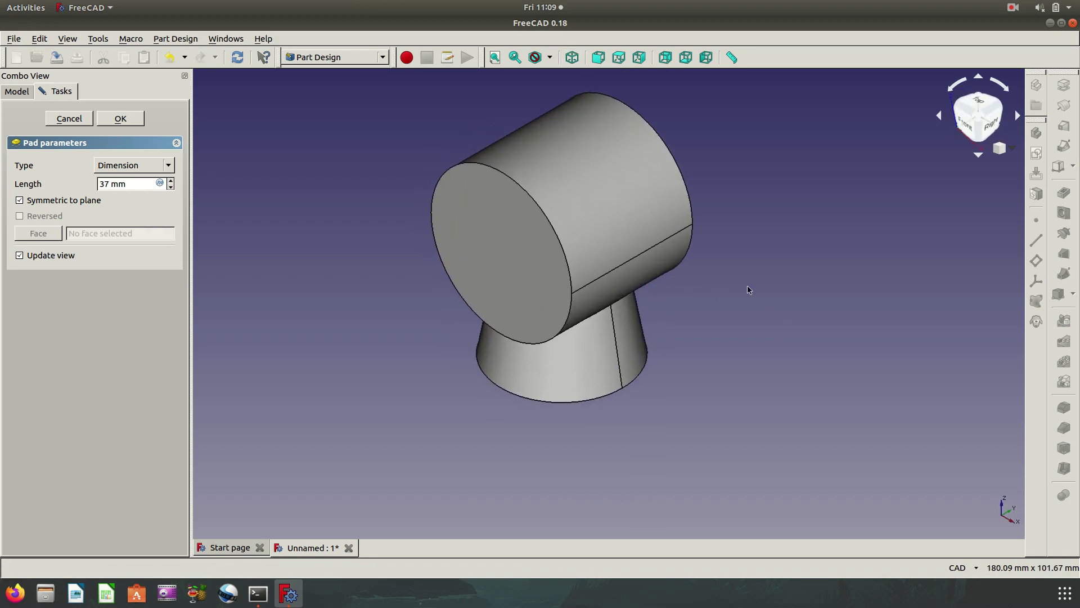
{"action": "scroll", "coordinate": [748, 292], "scroll_direction": "up", "scroll_amount": 2}
{"action": "scroll", "coordinate": [763, 316], "scroll_direction": "up", "scroll_amount": 2}
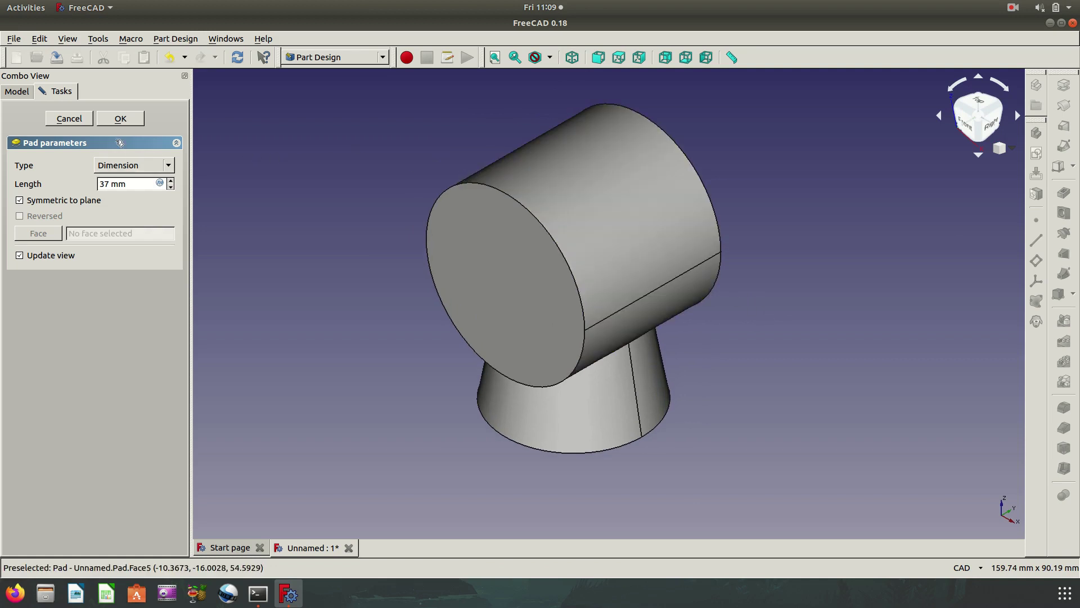
{"action": "left_click", "coordinate": [121, 118]}
Select the cylinder's flat end face to sketch on
{"action": "scroll", "coordinate": [758, 311], "scroll_direction": "down", "scroll_amount": 2}
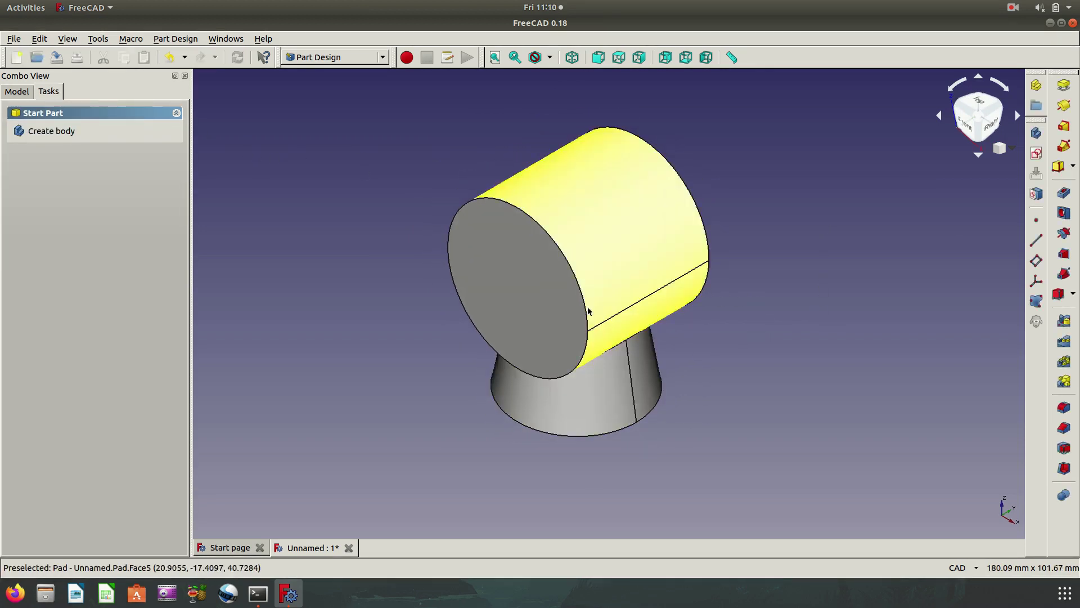
{"action": "left_click", "coordinate": [563, 302]}
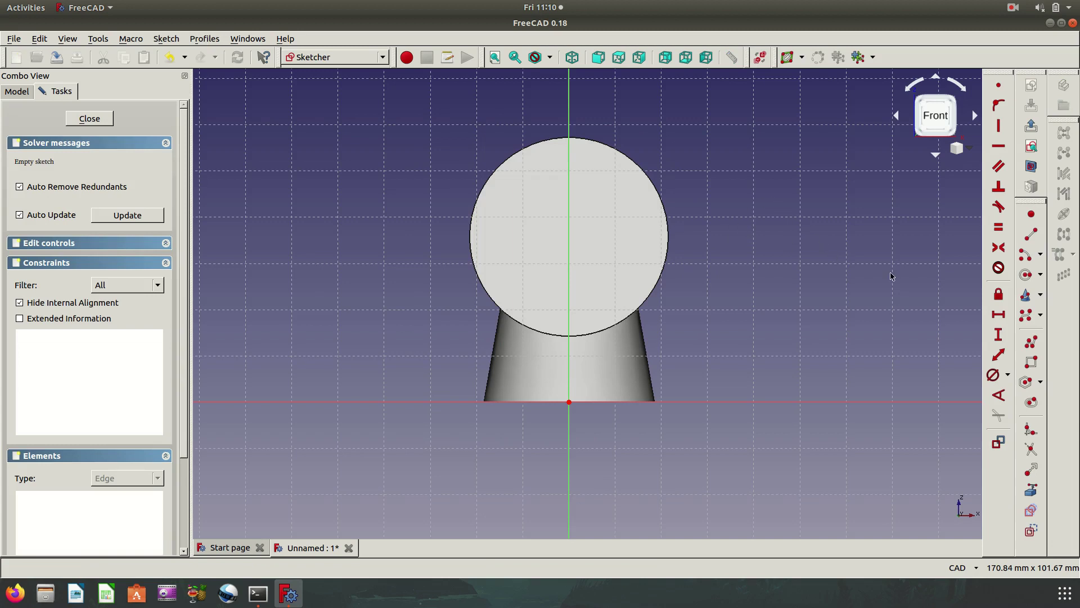
Draw a circle centred on the cylinder's outer edge, referenced as external geometry
{"action": "left_click", "coordinate": [1013, 276]}
{"action": "left_click", "coordinate": [574, 234]}
{"action": "left_click", "coordinate": [611, 311]}
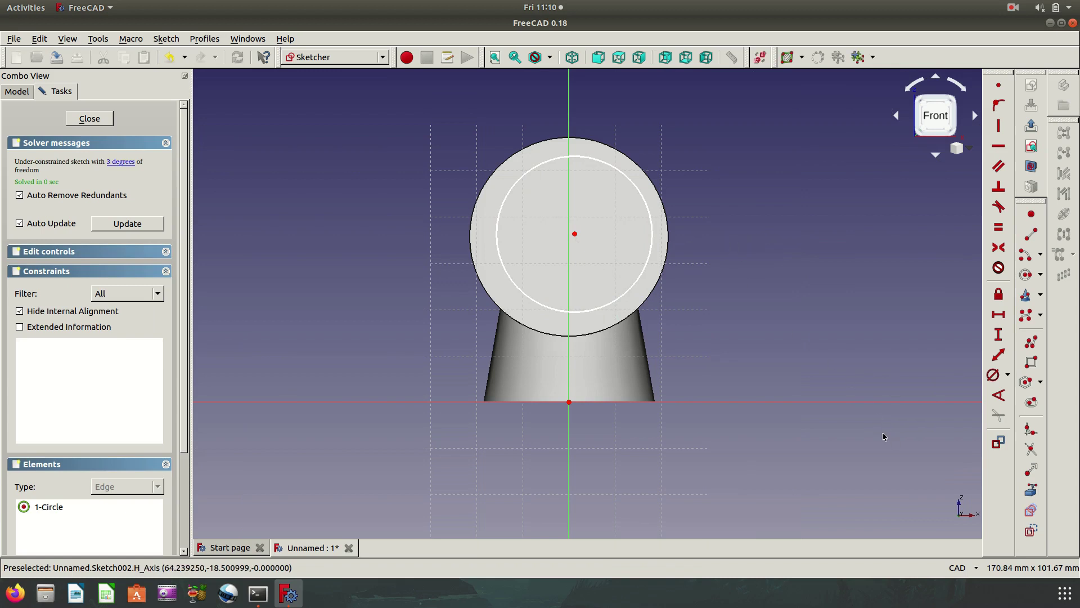
{"action": "left_click", "coordinate": [1032, 489]}
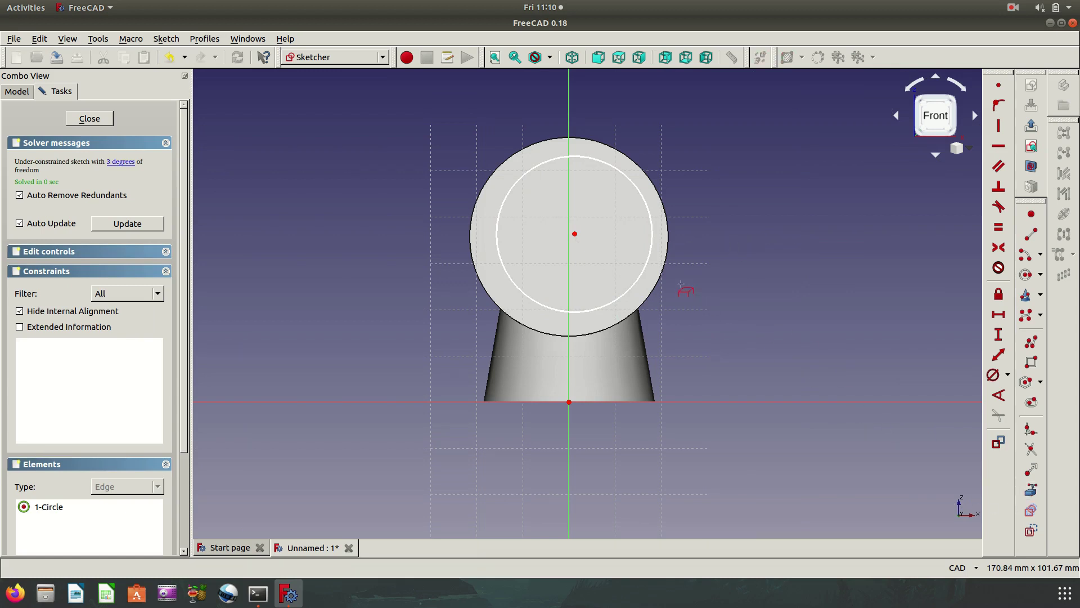
{"action": "left_click", "coordinate": [669, 256]}
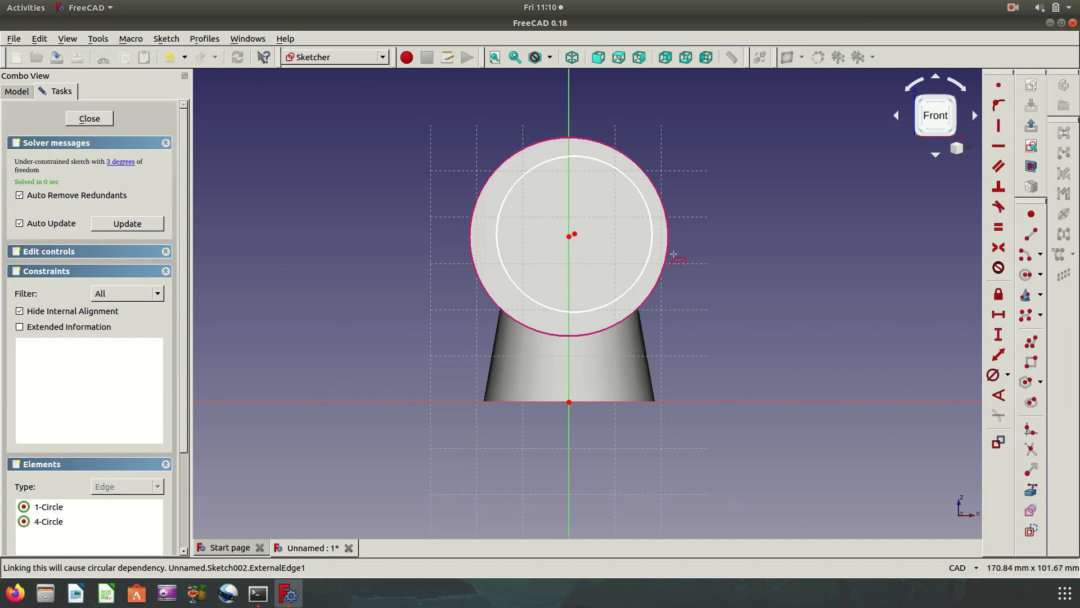
{"action": "right_click", "coordinate": [759, 257]}
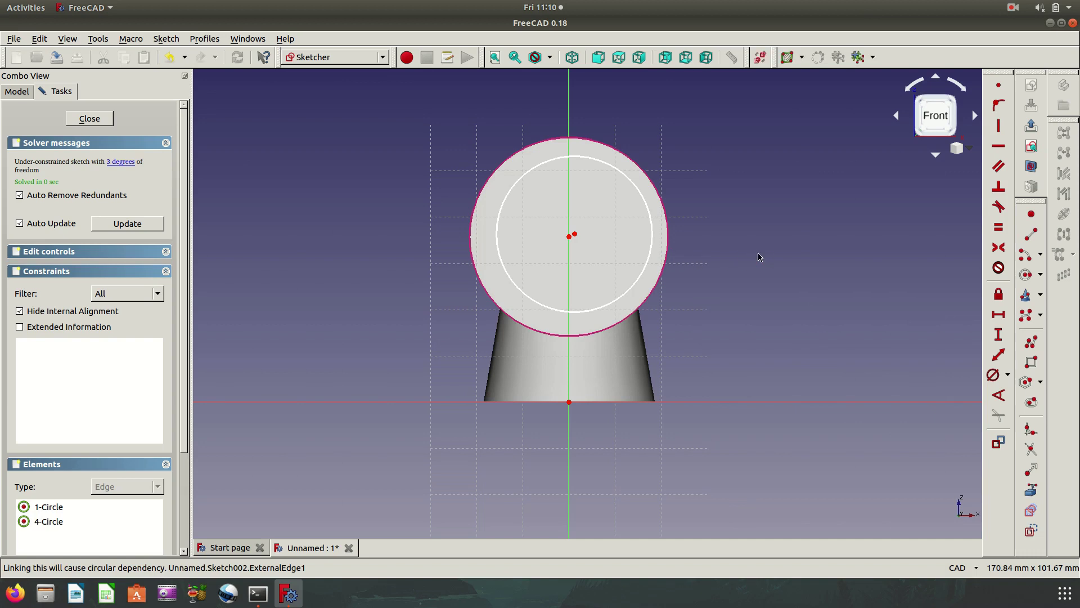
{"action": "left_click", "coordinate": [575, 234]}
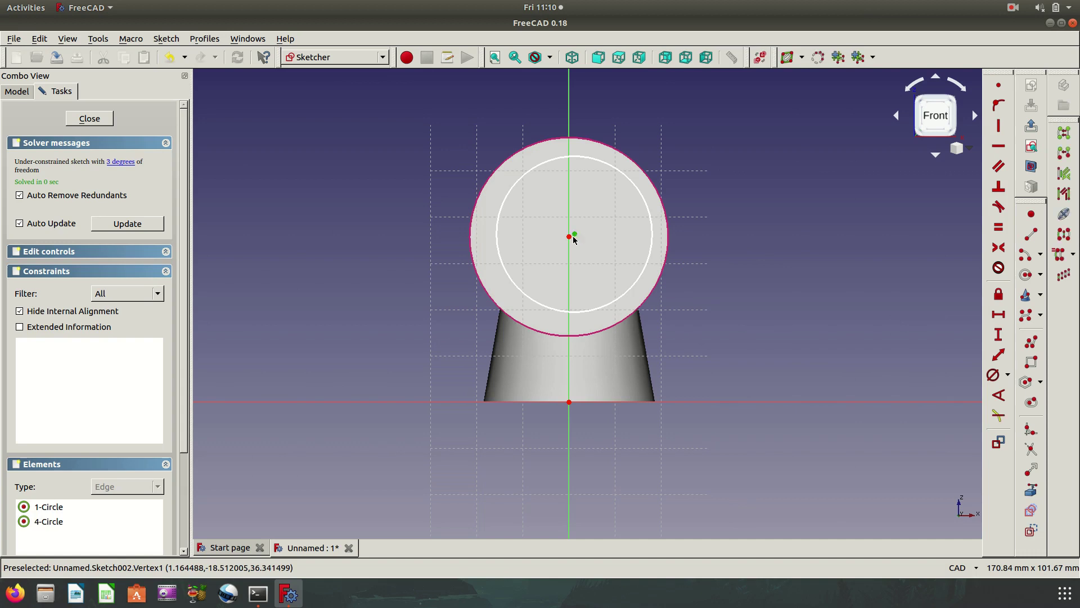
{"action": "left_click", "coordinate": [998, 85]}
Give the inner circle a 37 mm diameter
{"action": "left_click", "coordinate": [648, 238]}
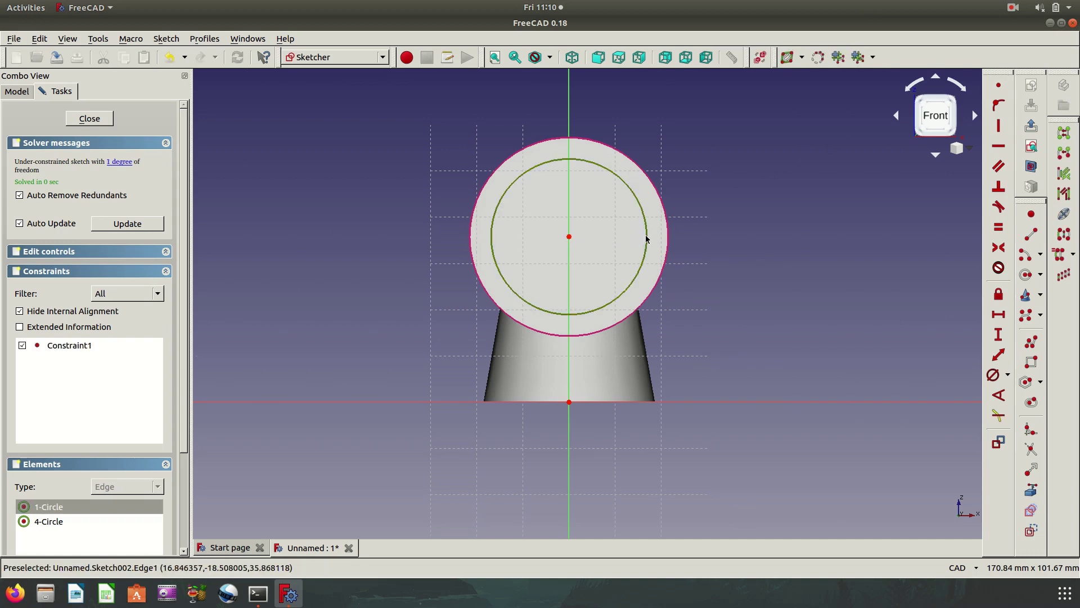
{"action": "left_click", "coordinate": [993, 375]}
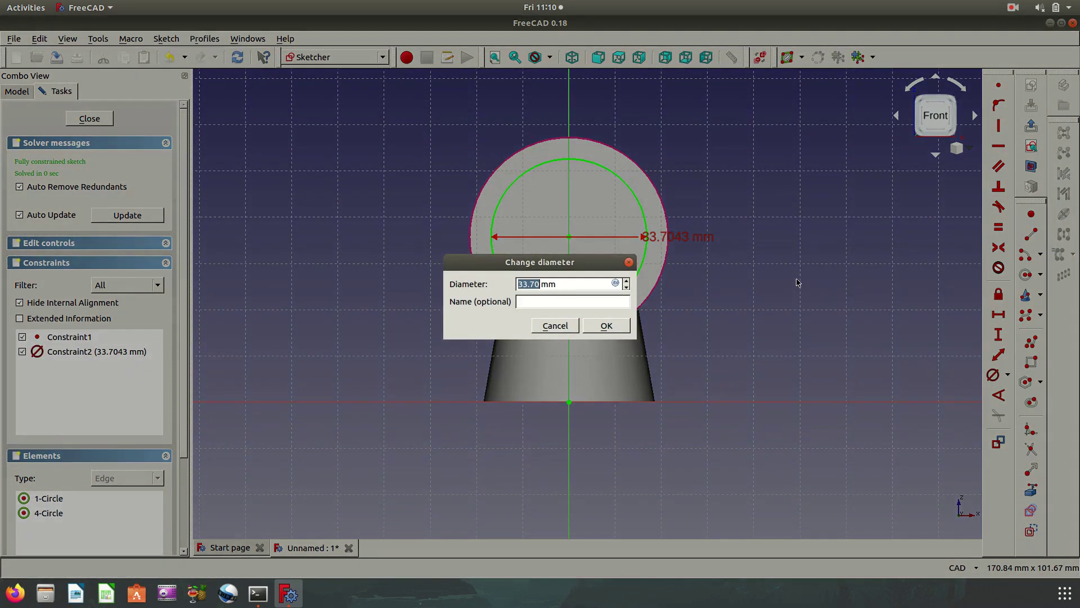
{"action": "type", "text": "3"}
{"action": "key", "text": "Return"}
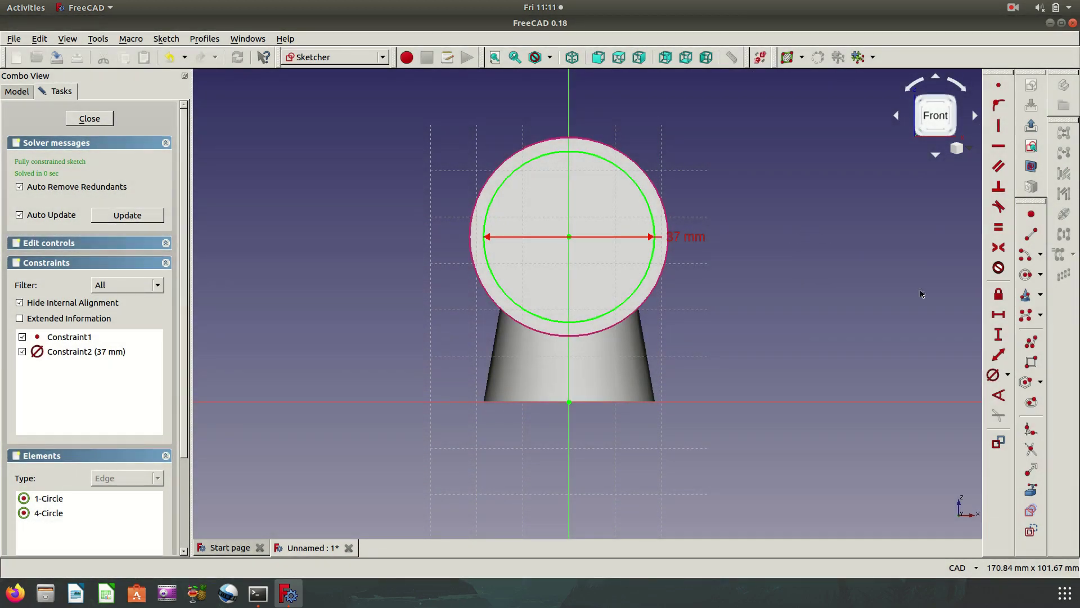
{"action": "left_click", "coordinate": [1031, 234]}
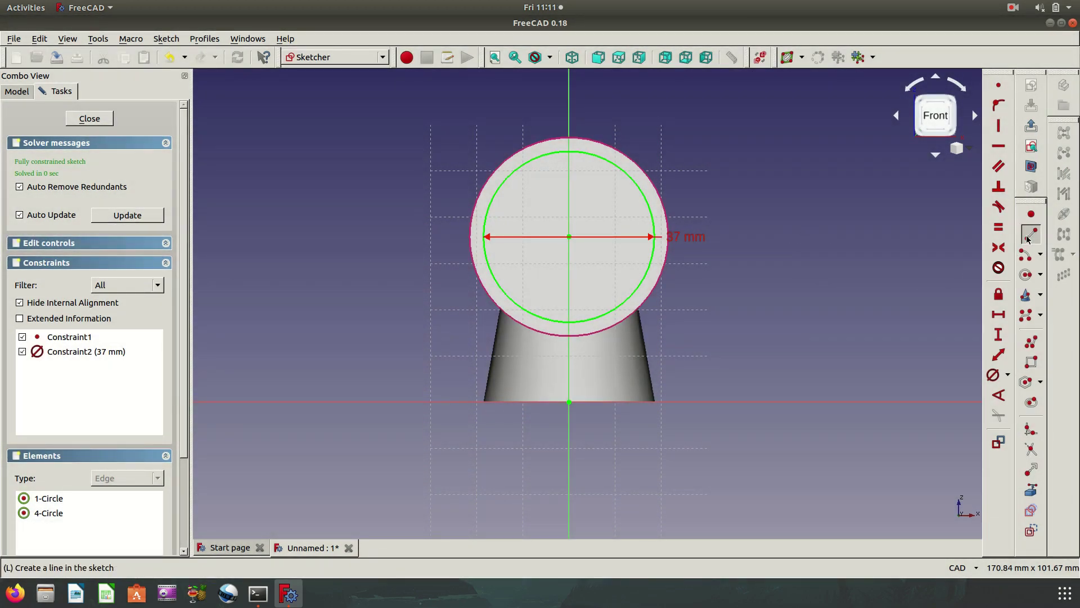
Draw a radial line from the circle centre at 45° to the horizontal axis
{"action": "left_click", "coordinate": [575, 231]}
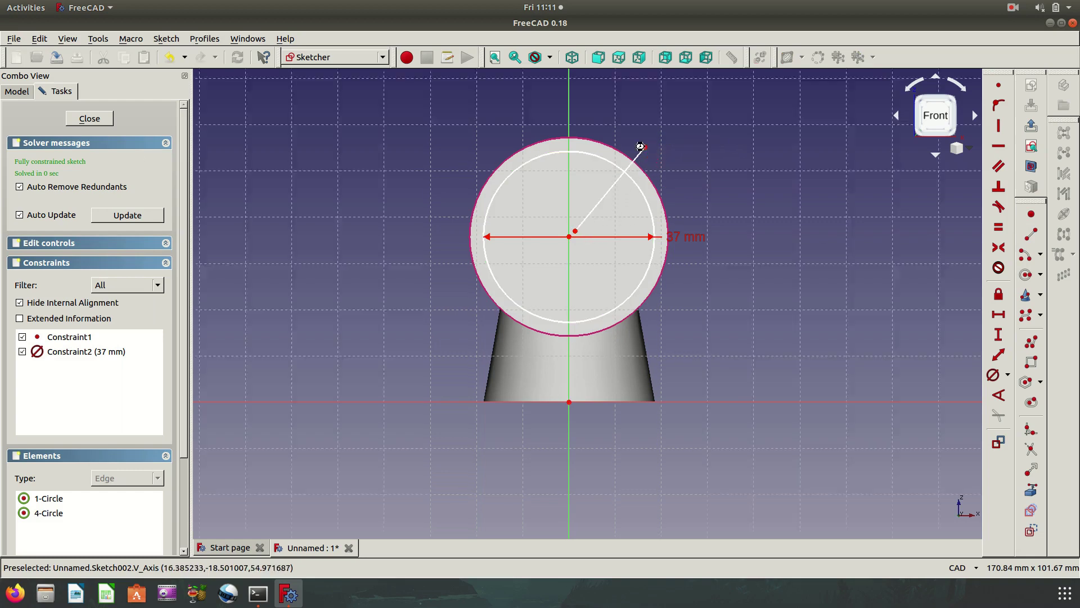
{"action": "left_click", "coordinate": [644, 148]}
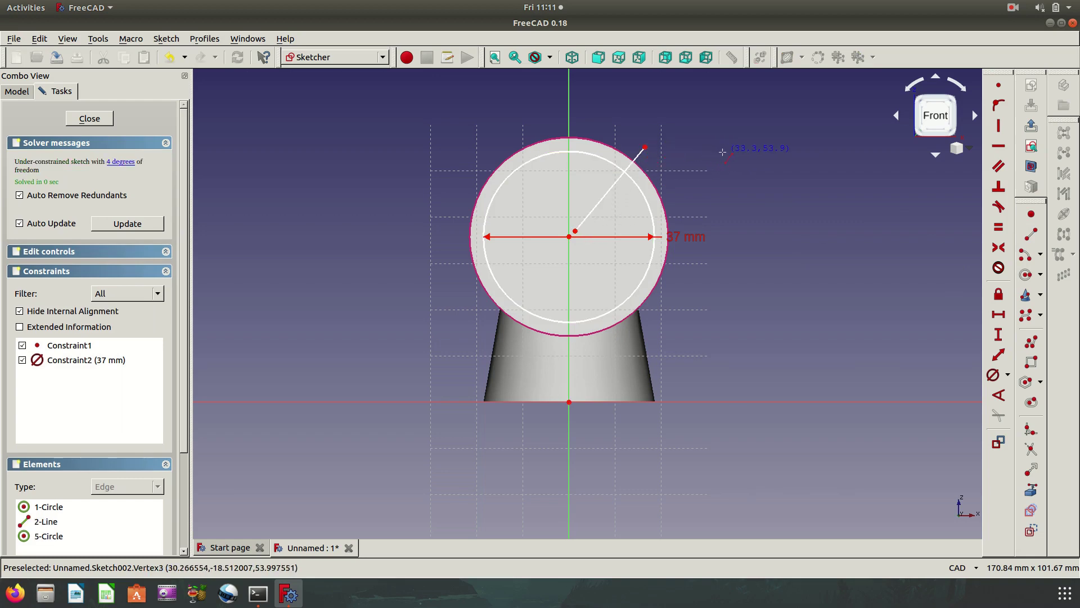
{"action": "left_click", "coordinate": [574, 241]}
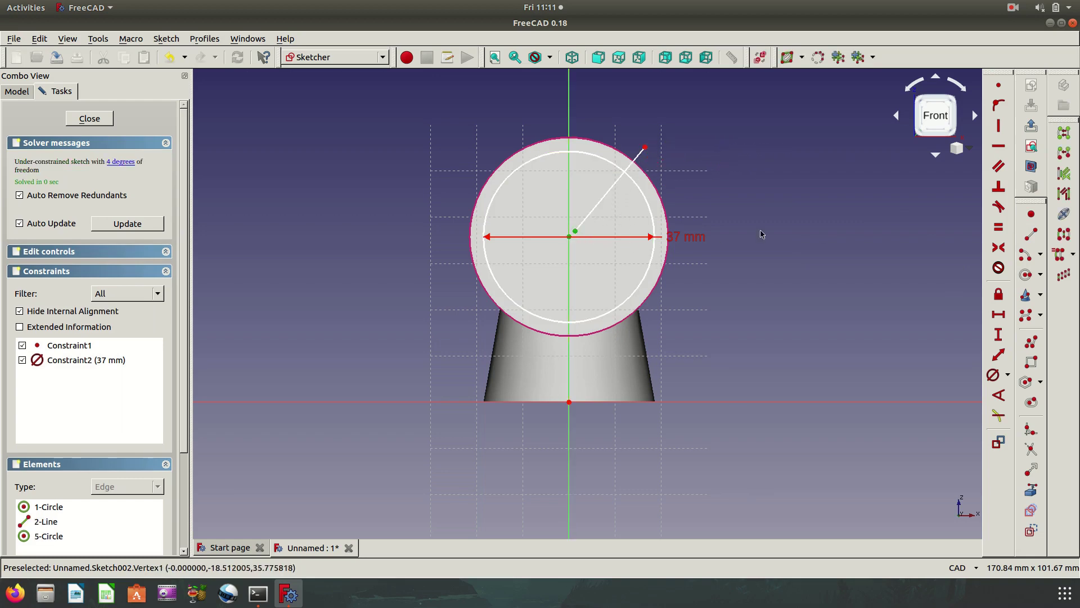
{"action": "left_click", "coordinate": [998, 86]}
{"action": "left_click", "coordinate": [613, 191]}
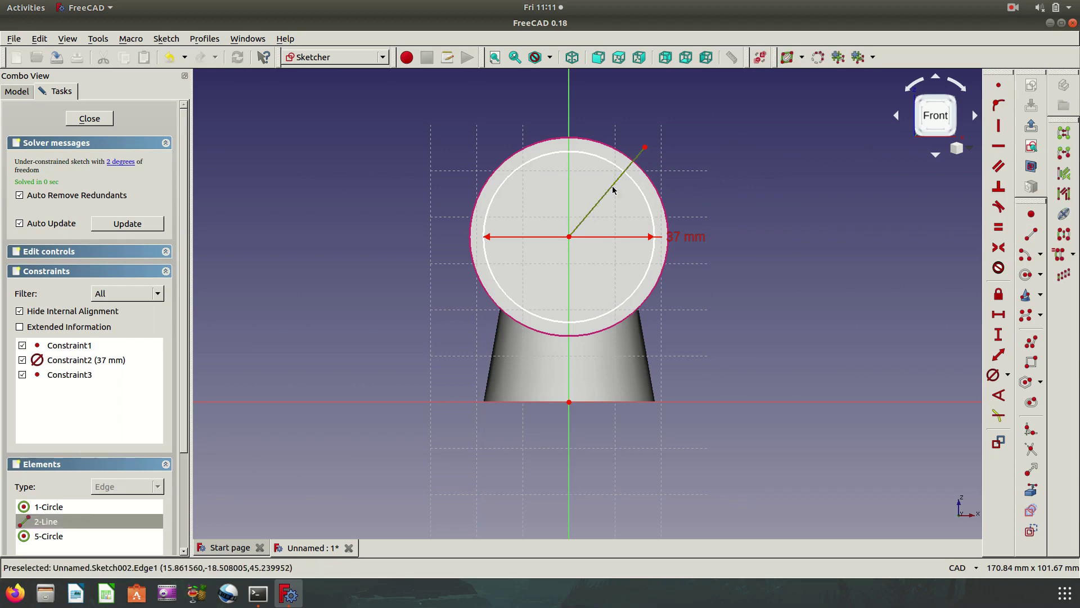
{"action": "left_click", "coordinate": [751, 402]}
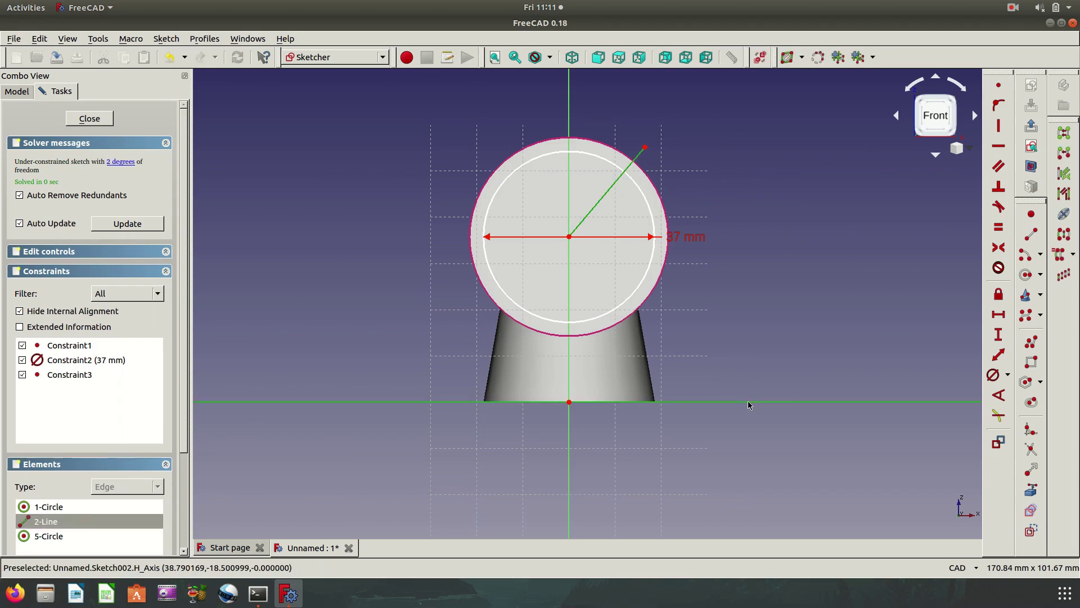
{"action": "left_click", "coordinate": [998, 395]}
{"action": "type", "text": "4"}
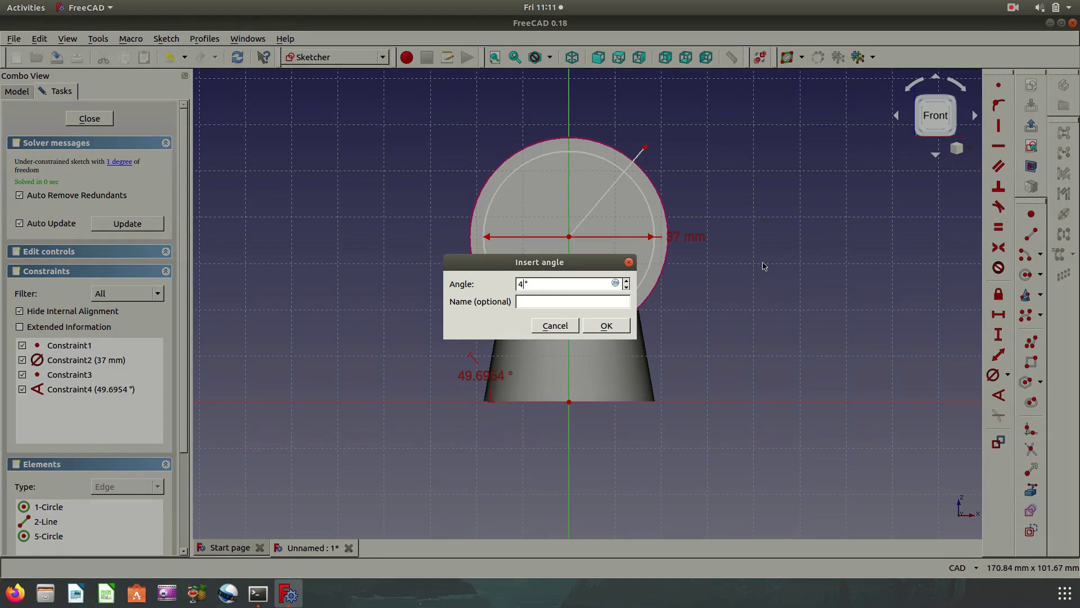
{"action": "type", "text": "5"}
{"action": "key", "text": "Return"}
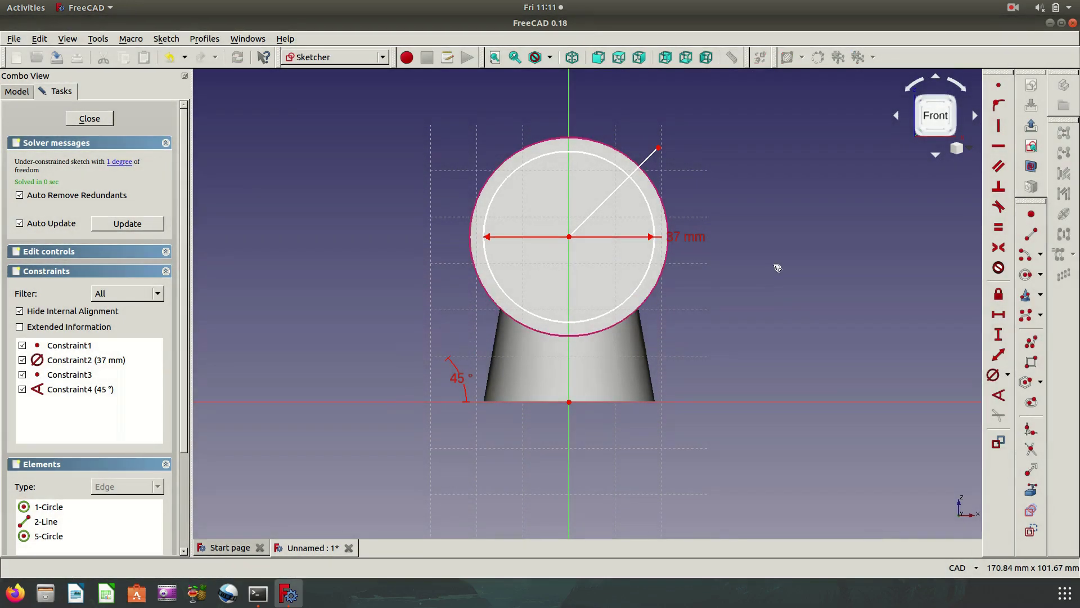
{"action": "left_click", "coordinate": [589, 216]}
Mirror the 45° line about the vertical axis and join both ends with an origin-centred arc
{"action": "left_click", "coordinate": [567, 192]}
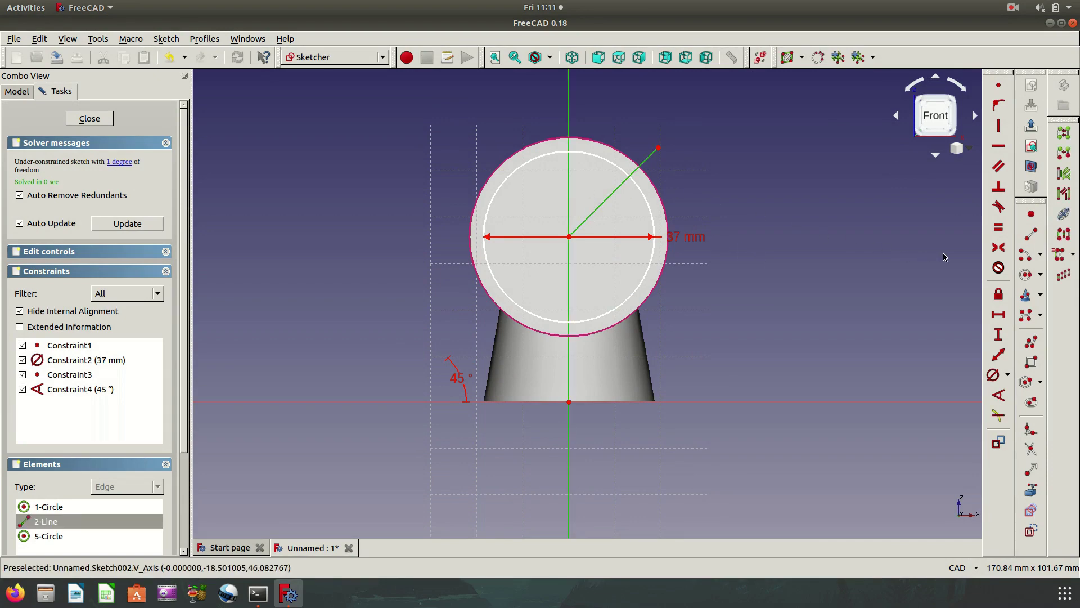
{"action": "left_click", "coordinate": [1063, 234]}
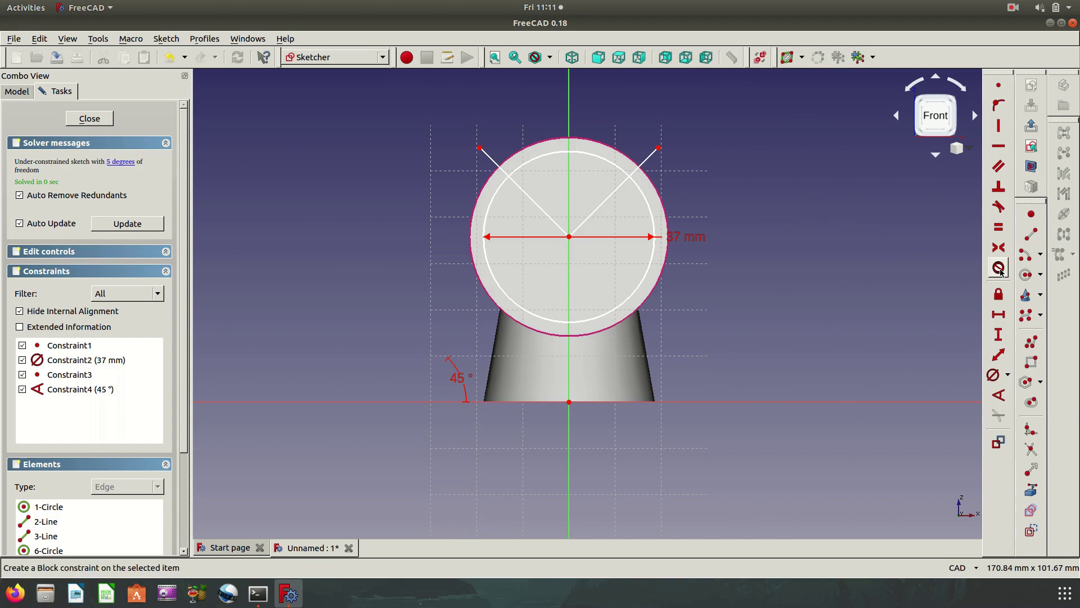
{"action": "left_click", "coordinate": [1026, 274]}
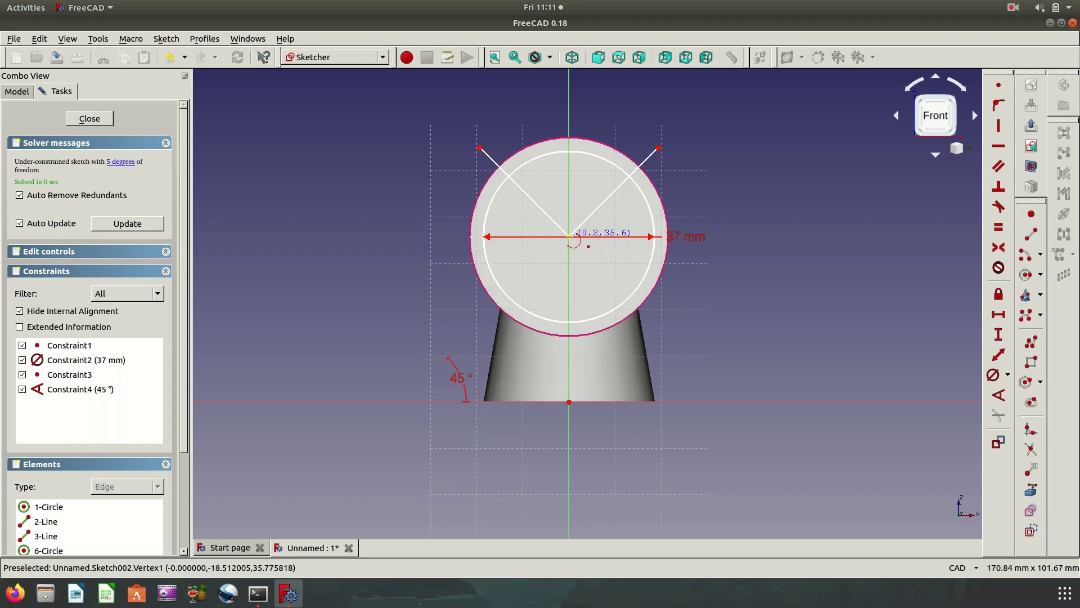
{"action": "left_click", "coordinate": [570, 236]}
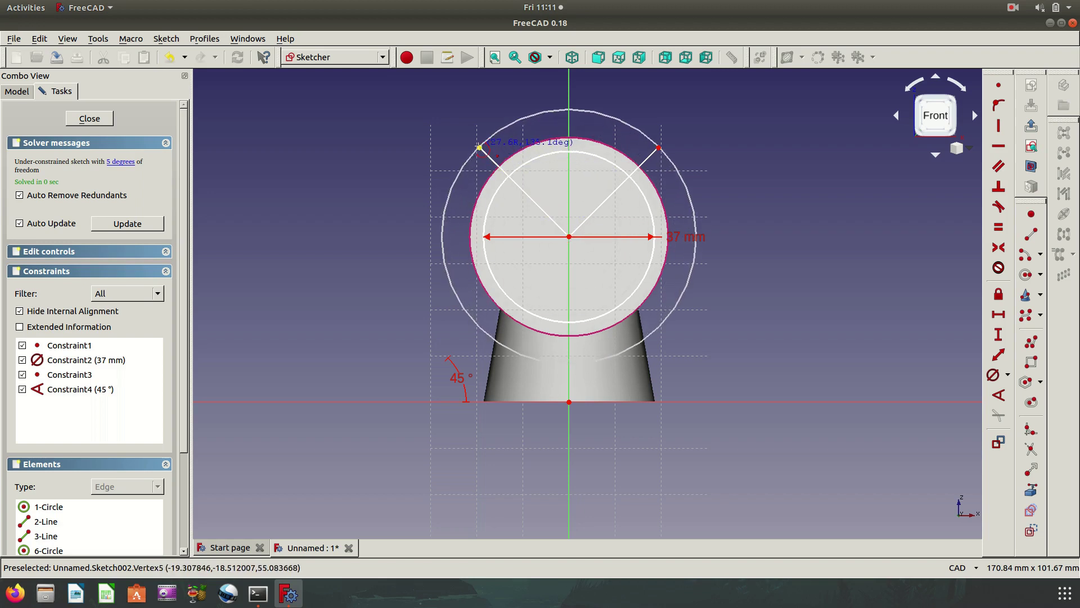
{"action": "left_click", "coordinate": [479, 147]}
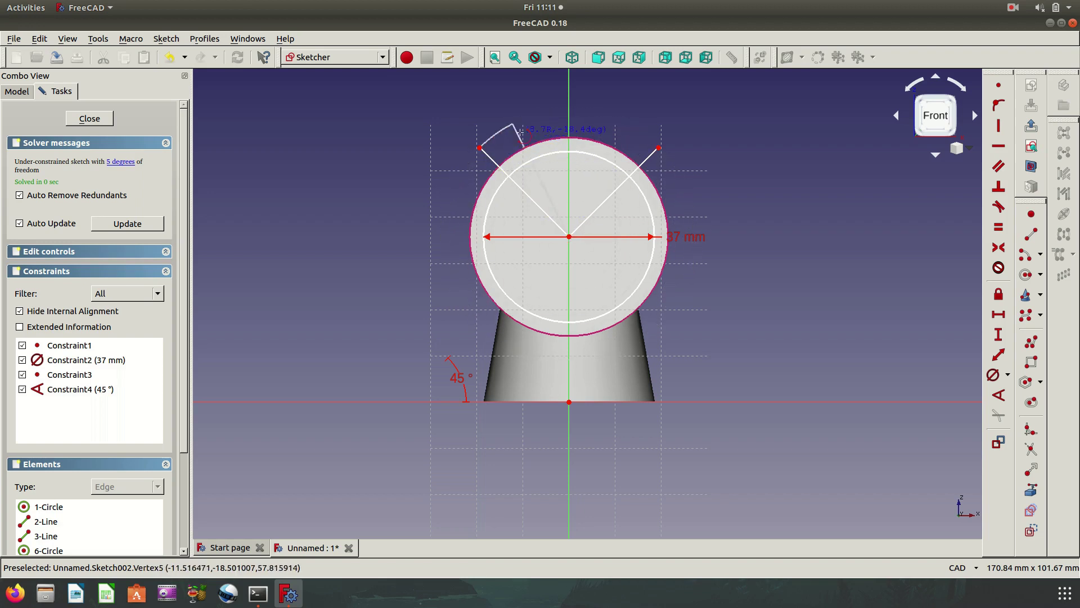
{"action": "left_click", "coordinate": [659, 148]}
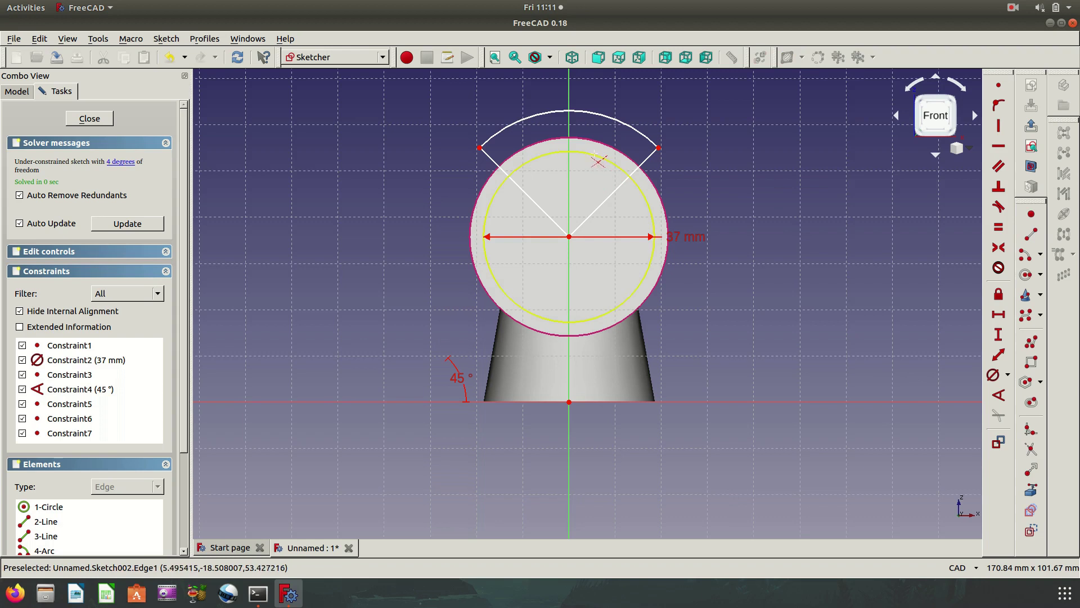
Abandon trimming and delete the inner 37 mm circle with its diameter constraint
{"action": "key", "text": "x"}
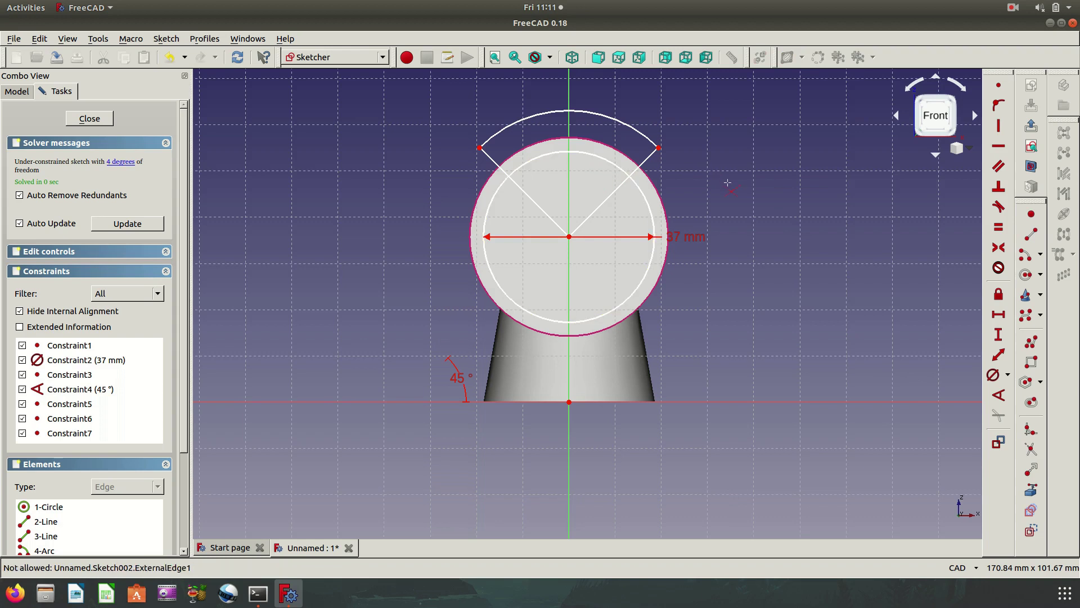
{"action": "key", "text": "Escape"}
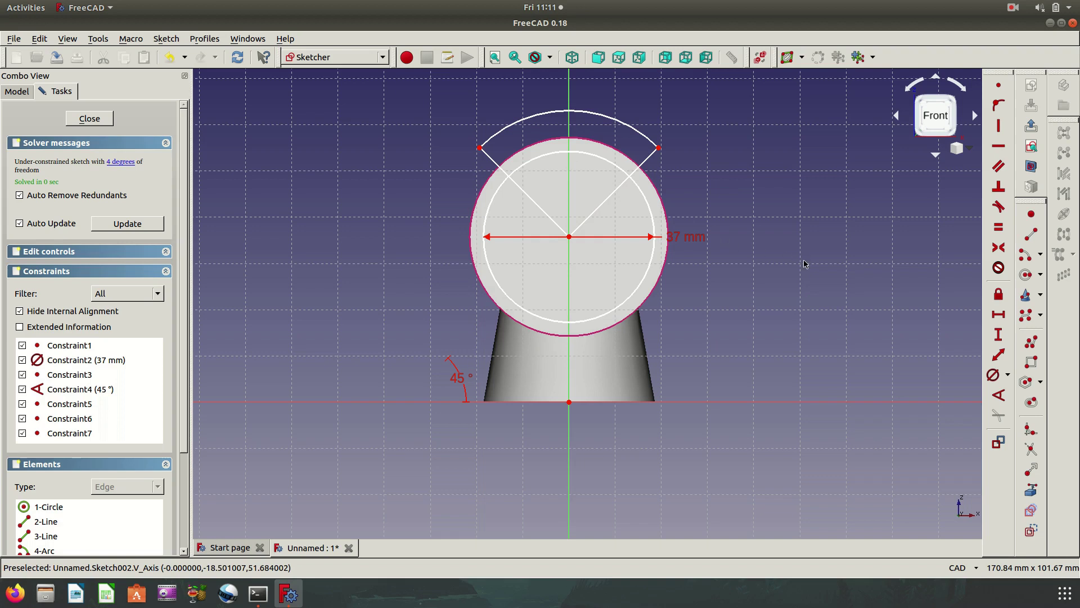
{"action": "left_click", "coordinate": [1027, 448]}
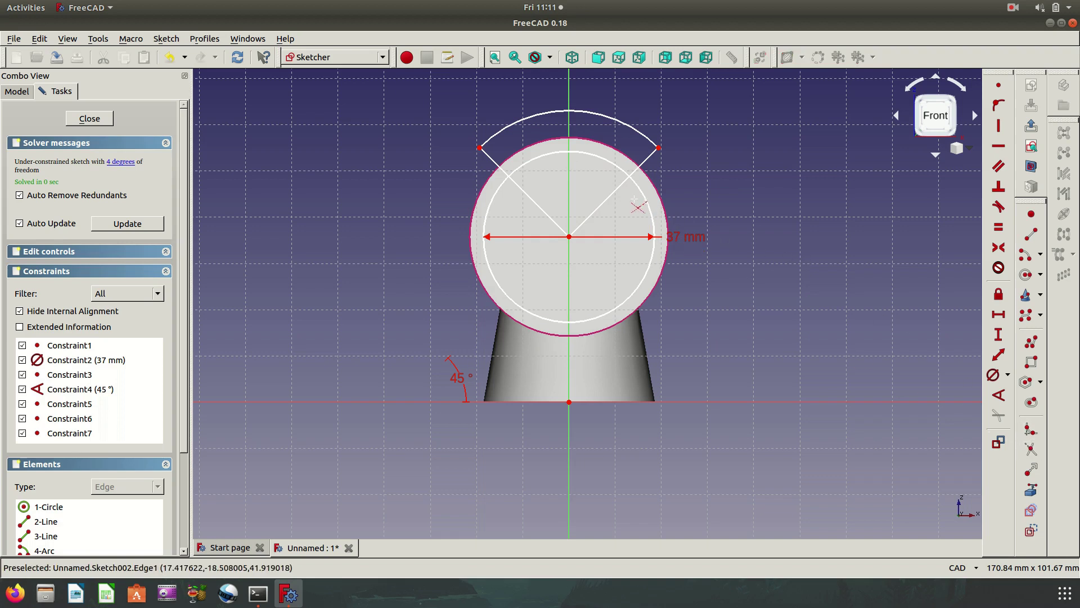
{"action": "right_click", "coordinate": [690, 196]}
{"action": "left_click", "coordinate": [651, 213]}
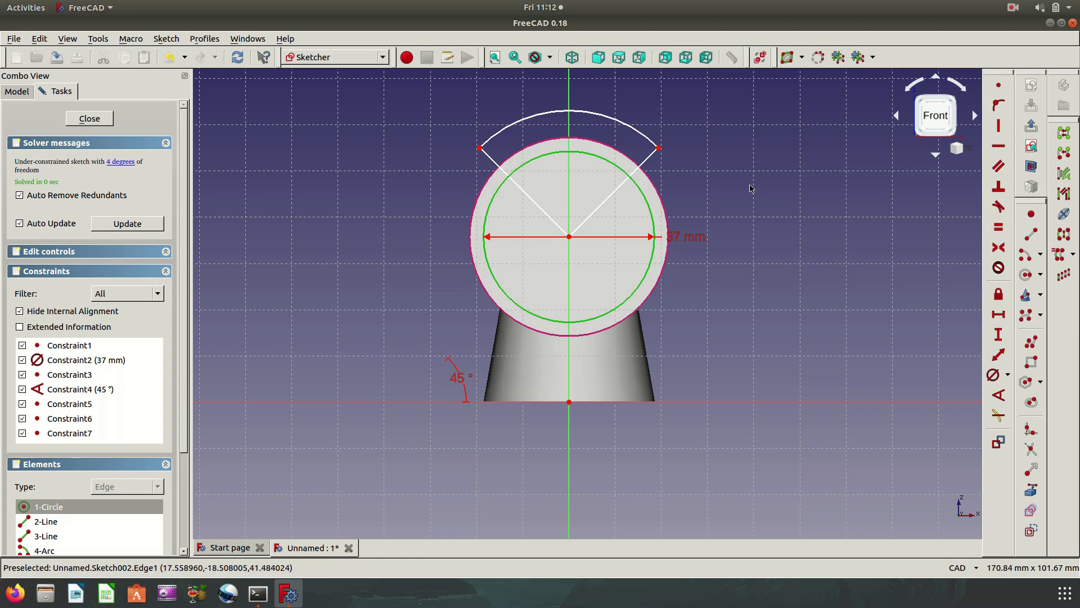
{"action": "mouse_move", "coordinate": [750, 189]}
{"action": "middle_mouse_down"}
{"action": "mouse_move", "coordinate": [771, 218]}
{"action": "mouse_move", "coordinate": [723, 226]}
{"action": "mouse_move", "coordinate": [724, 251]}
{"action": "mouse_move", "coordinate": [765, 249]}
{"action": "middle_mouse_up"}
{"action": "left_click", "coordinate": [778, 279]}
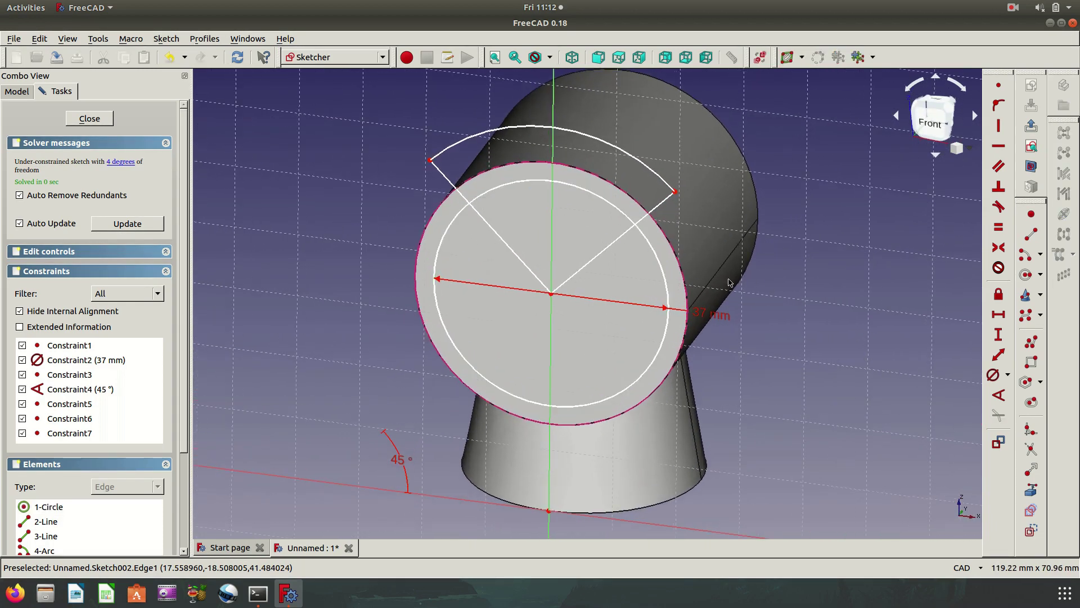
{"action": "left_click", "coordinate": [1031, 448]}
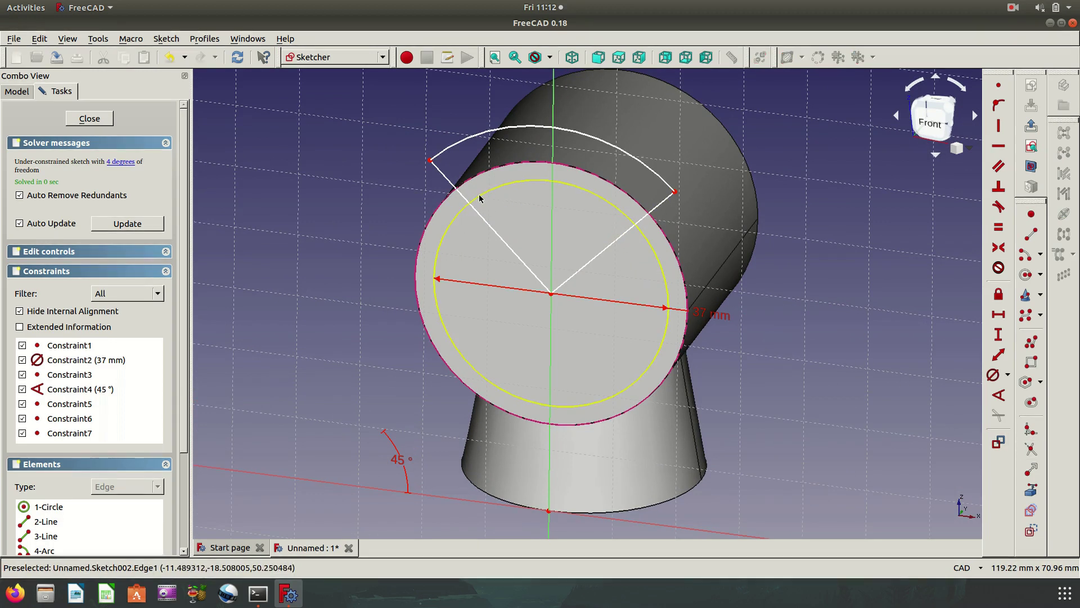
{"action": "right_click", "coordinate": [801, 259]}
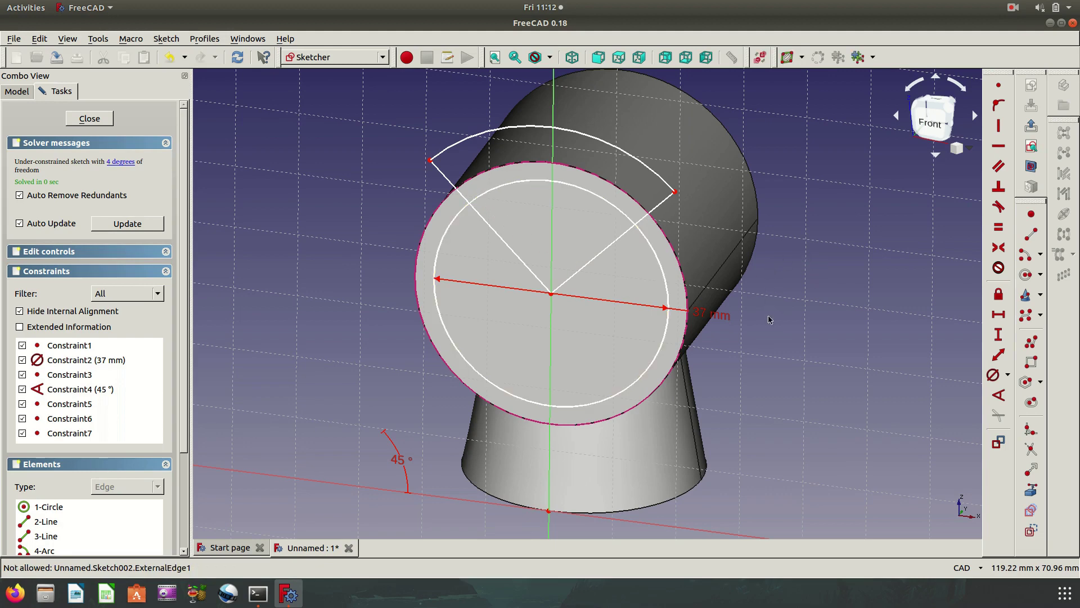
{"action": "left_click", "coordinate": [598, 57]}
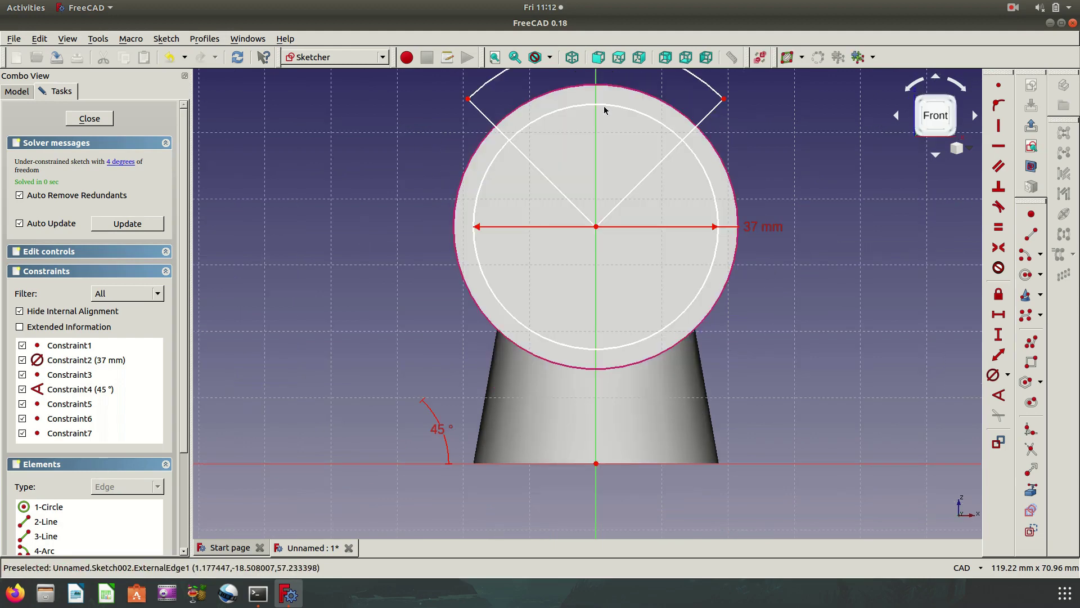
{"action": "left_click", "coordinate": [712, 190]}
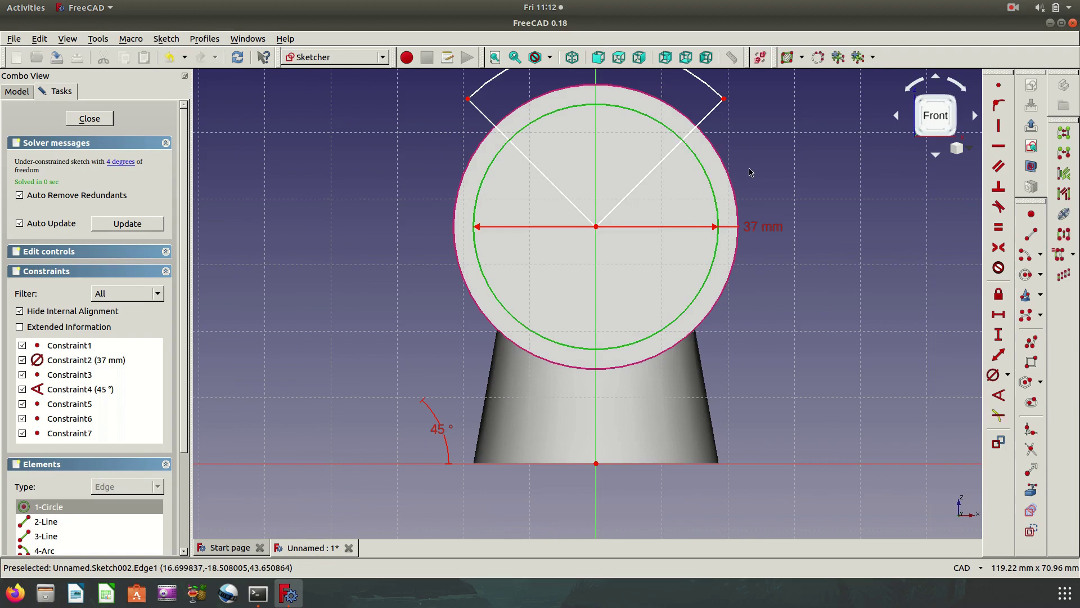
{"action": "key", "text": "Delete"}
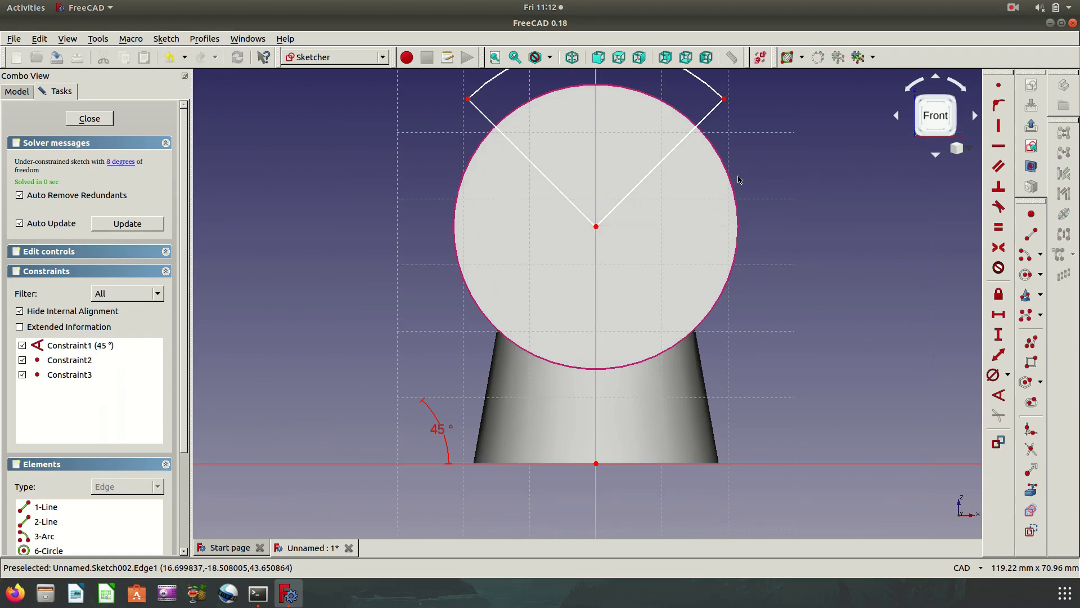
Draw an arc centred on the origin vertex, spanning between the two slanted lines
{"action": "left_click", "coordinate": [1025, 254]}
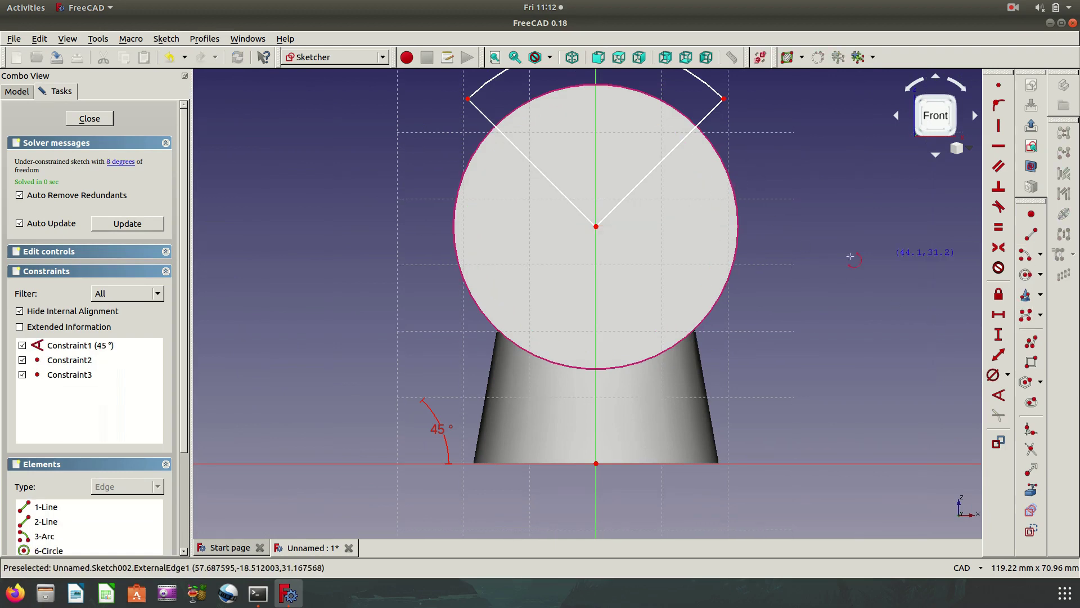
{"action": "left_click", "coordinate": [596, 226]}
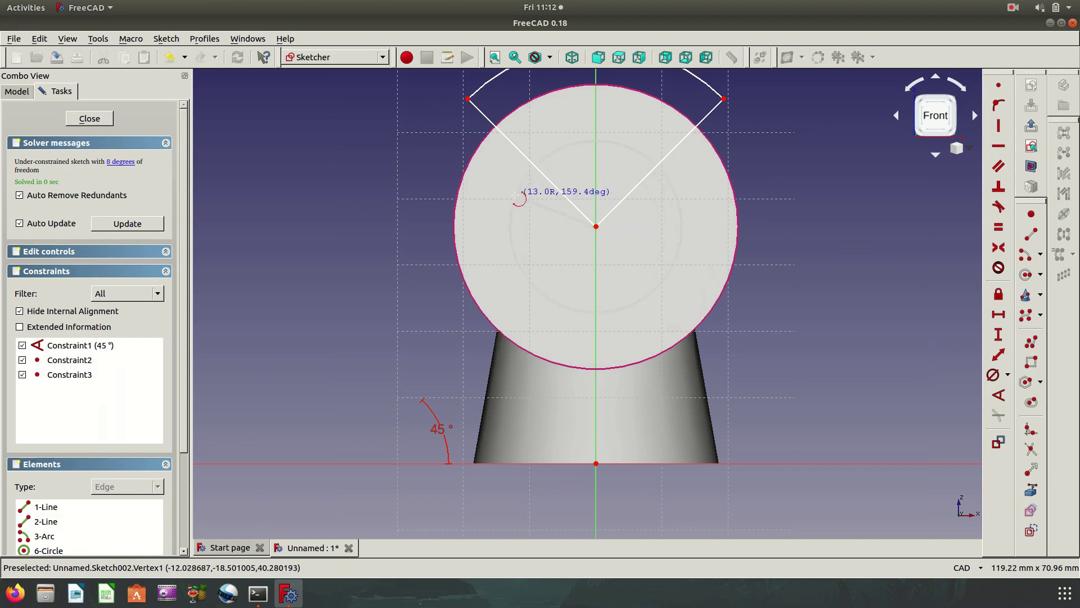
{"action": "left_click", "coordinate": [510, 146]}
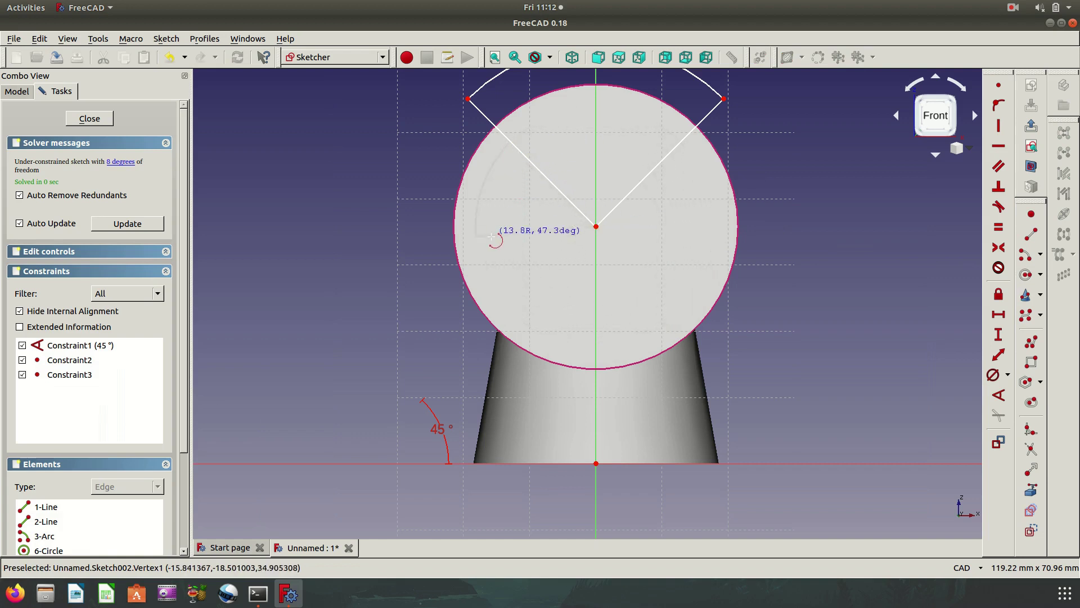
{"action": "left_click", "coordinate": [684, 148]}
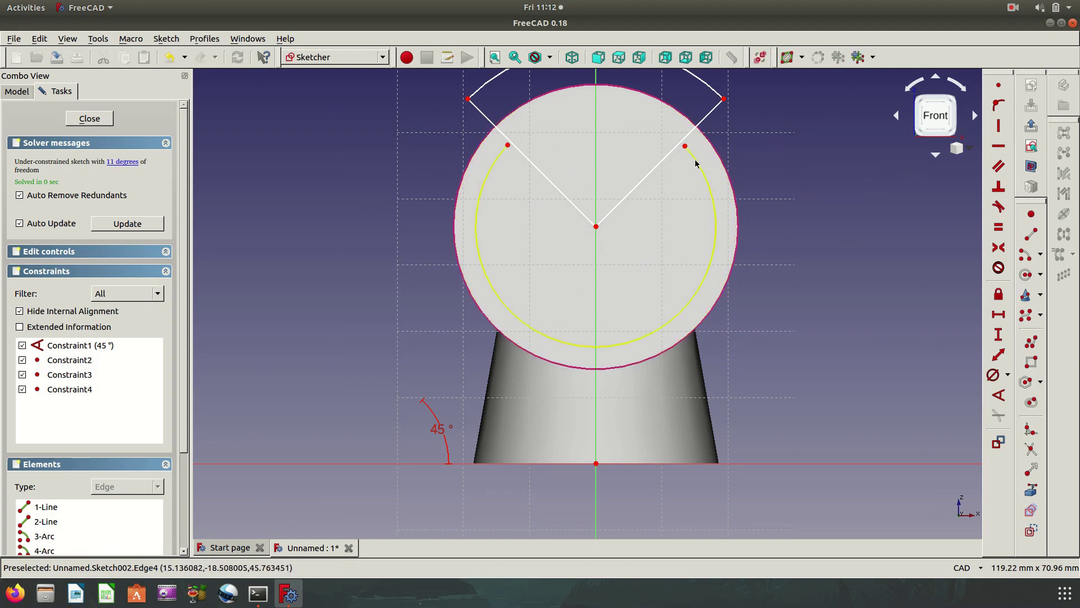
Pin both arc endpoints onto the right and left slanted lines
{"action": "left_click", "coordinate": [684, 145]}
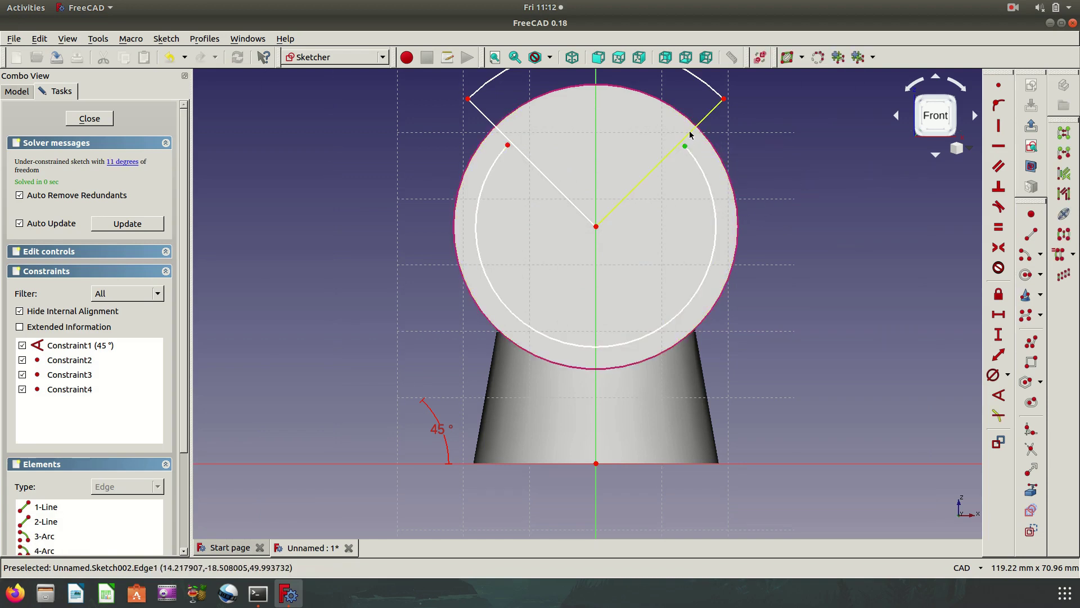
{"action": "left_click", "coordinate": [690, 132]}
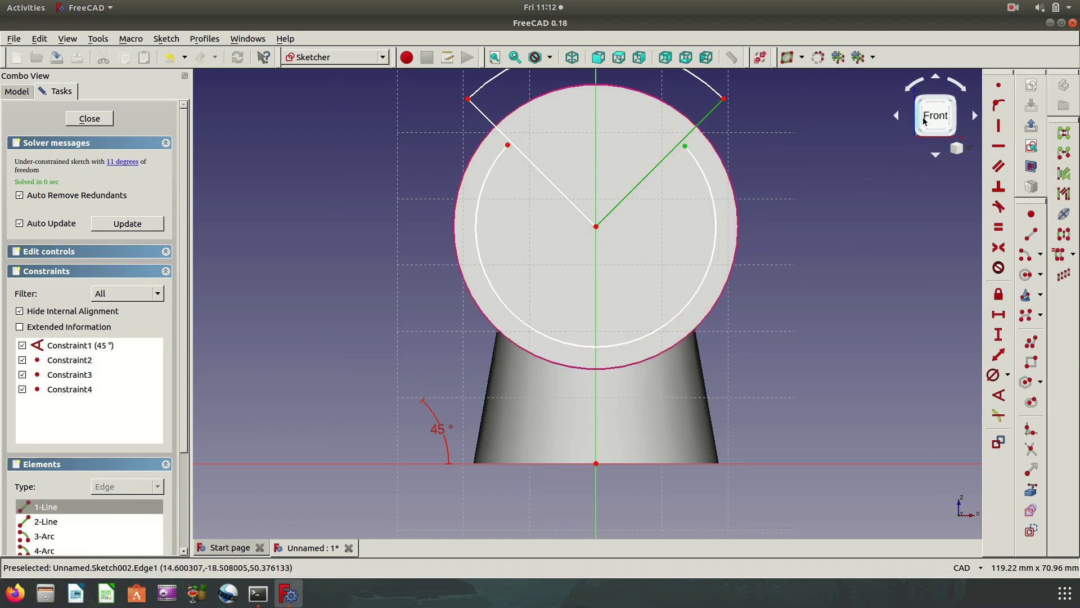
{"action": "left_click", "coordinate": [999, 107]}
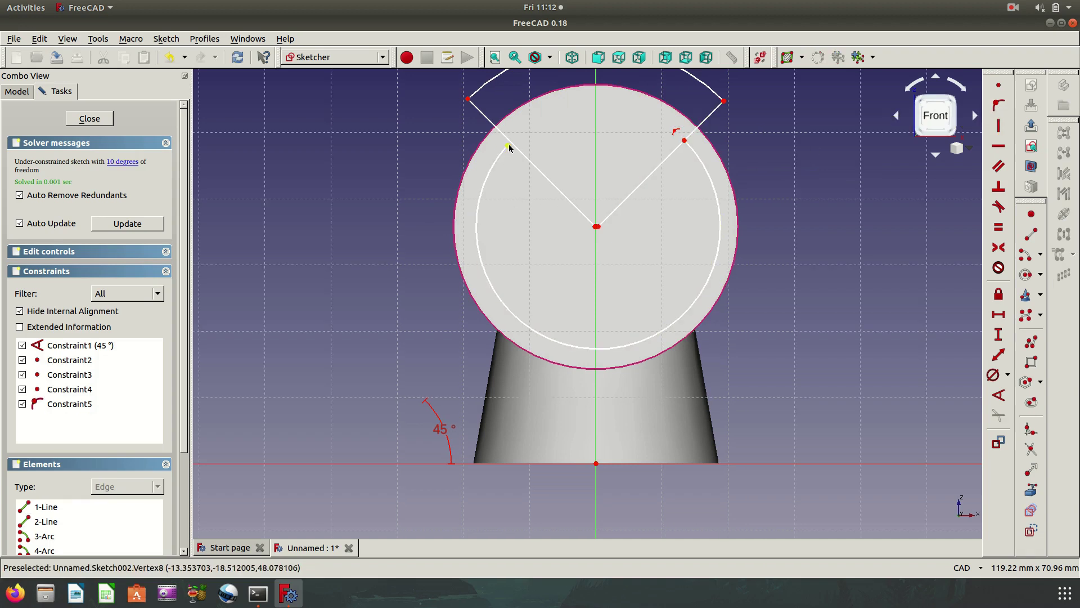
{"action": "left_click", "coordinate": [528, 159]}
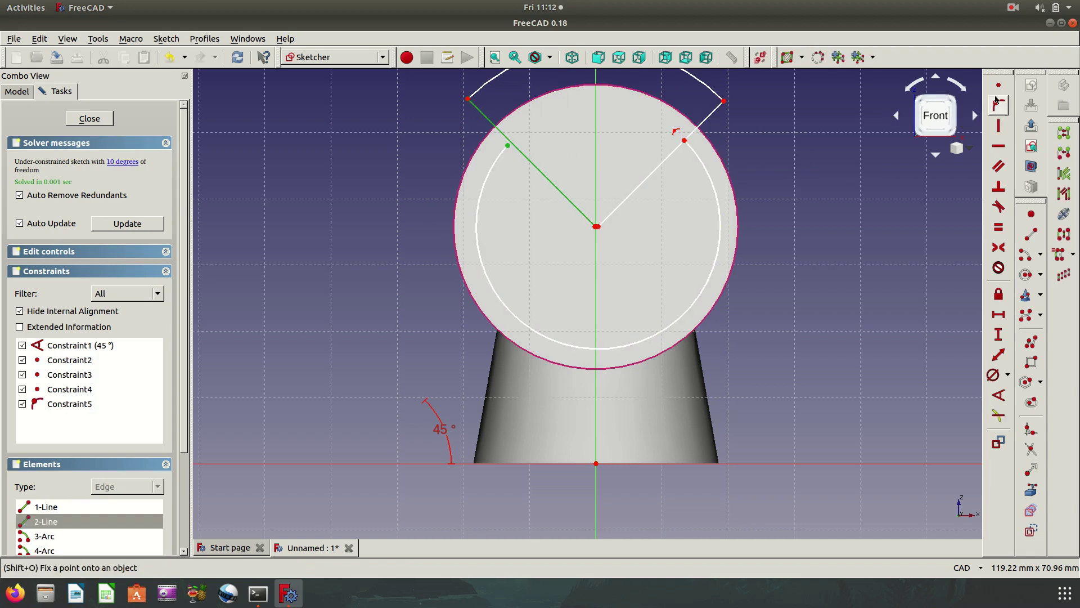
{"action": "left_click", "coordinate": [996, 107]}
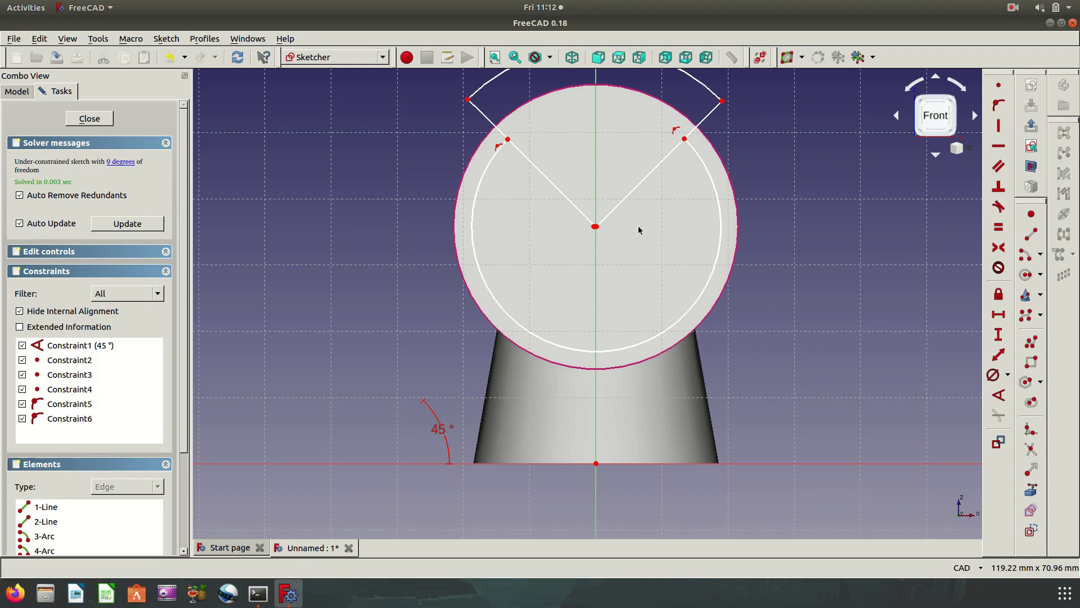
{"action": "scroll", "coordinate": [604, 236], "scroll_direction": "up", "scroll_amount": 5}
{"action": "scroll", "coordinate": [604, 235], "scroll_direction": "up", "scroll_amount": 2}
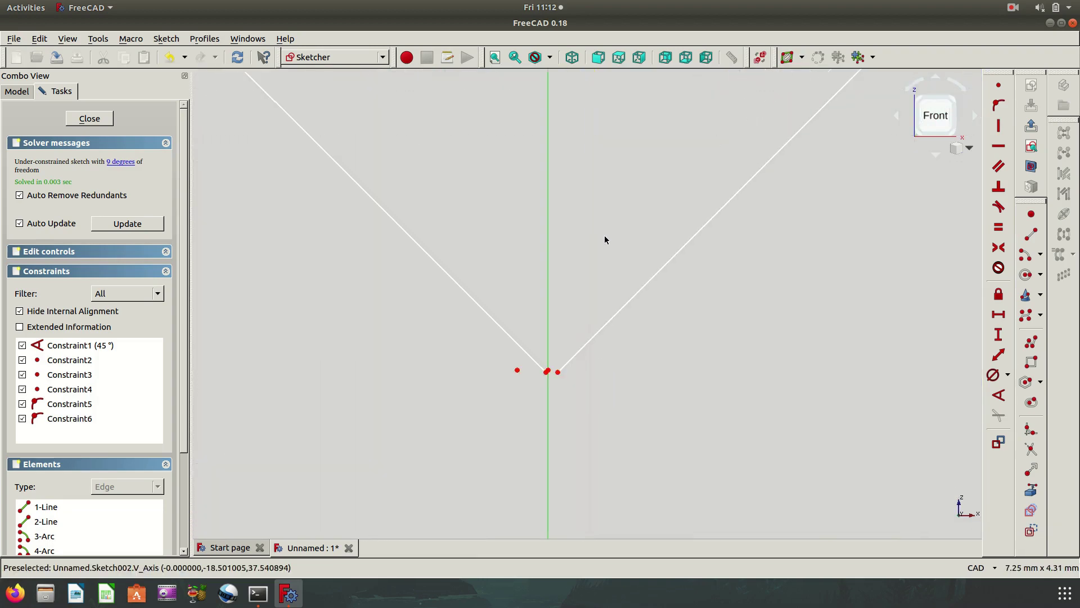
Put the central vertex on the vertical axis, dismissing a wrong-selection warning
{"action": "left_click", "coordinate": [559, 364]}
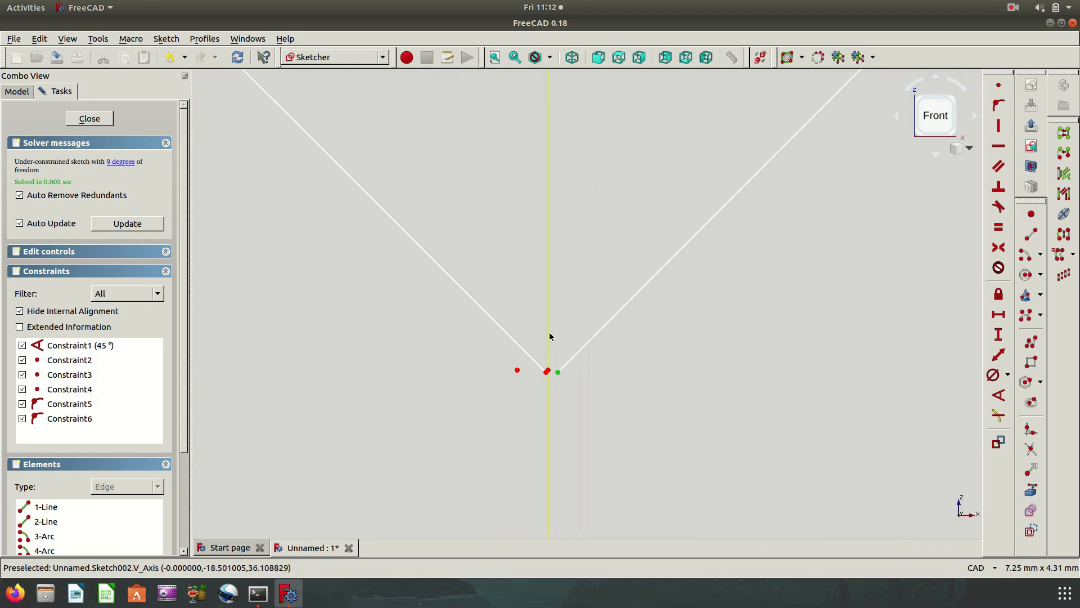
{"action": "left_click", "coordinate": [1003, 106]}
{"action": "left_click", "coordinate": [544, 378]}
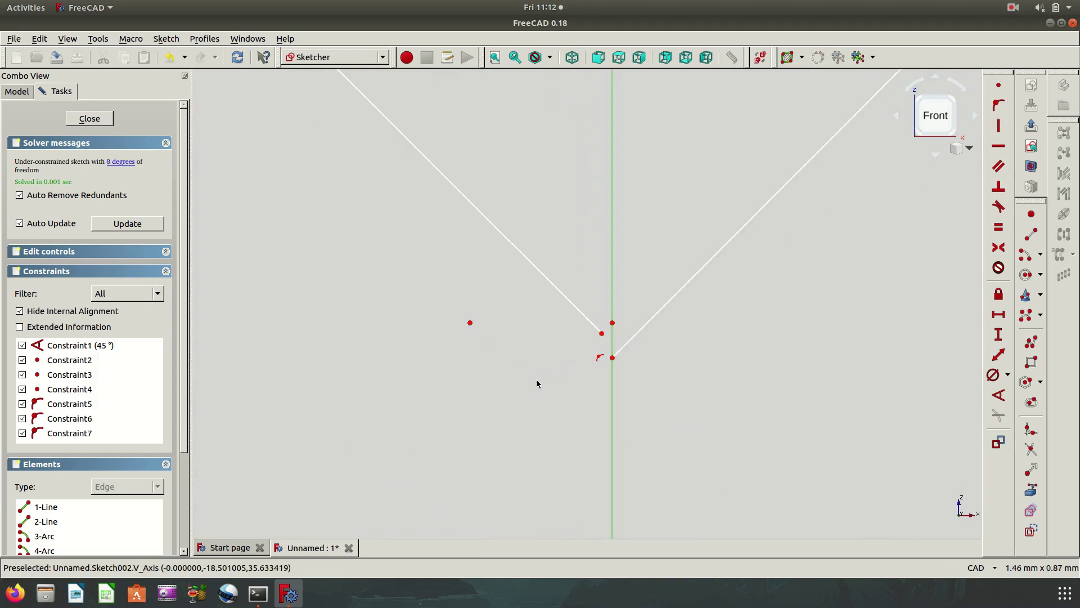
{"action": "left_click", "coordinate": [601, 334]}
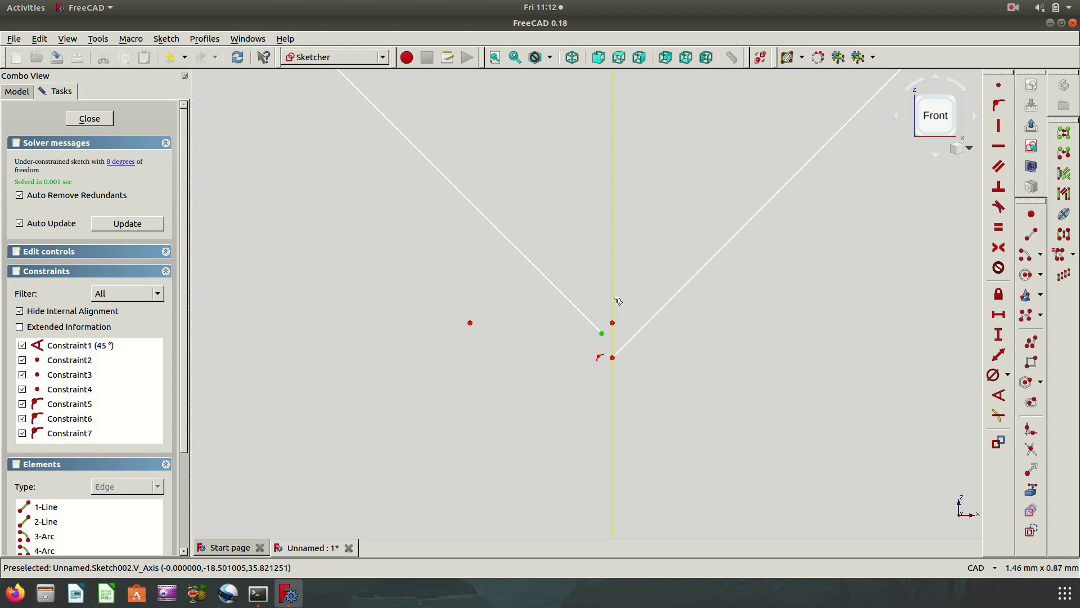
{"action": "left_click", "coordinate": [617, 300]}
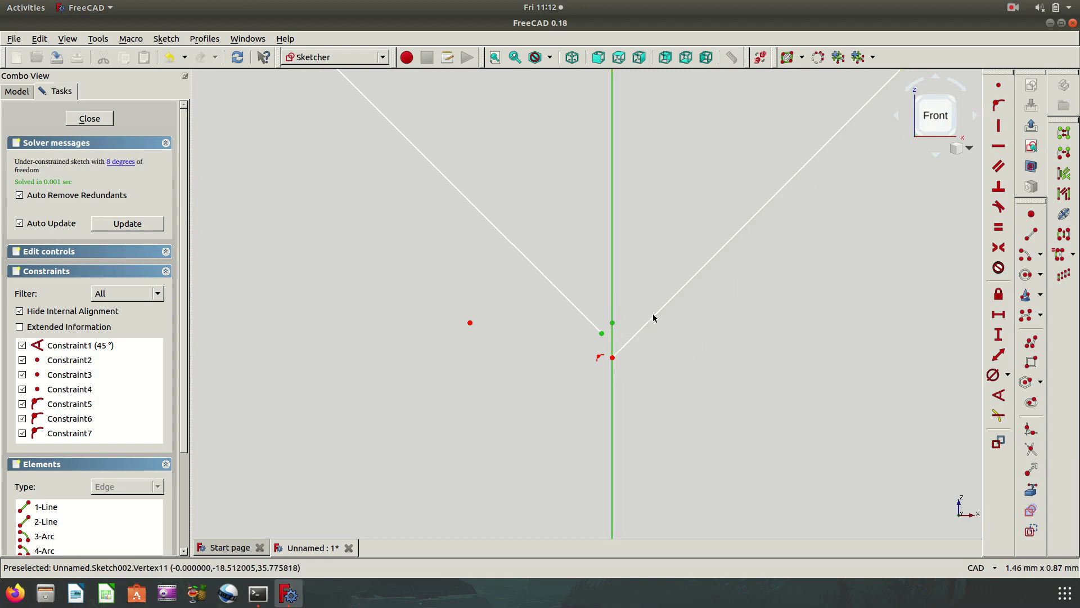
{"action": "left_click", "coordinate": [998, 85]}
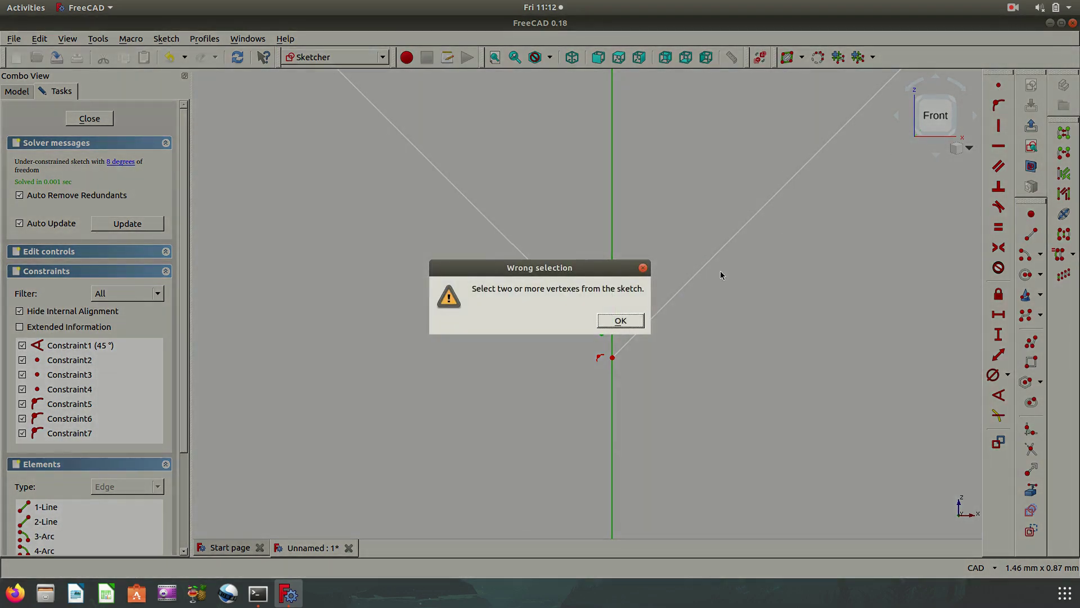
{"action": "left_click", "coordinate": [620, 320]}
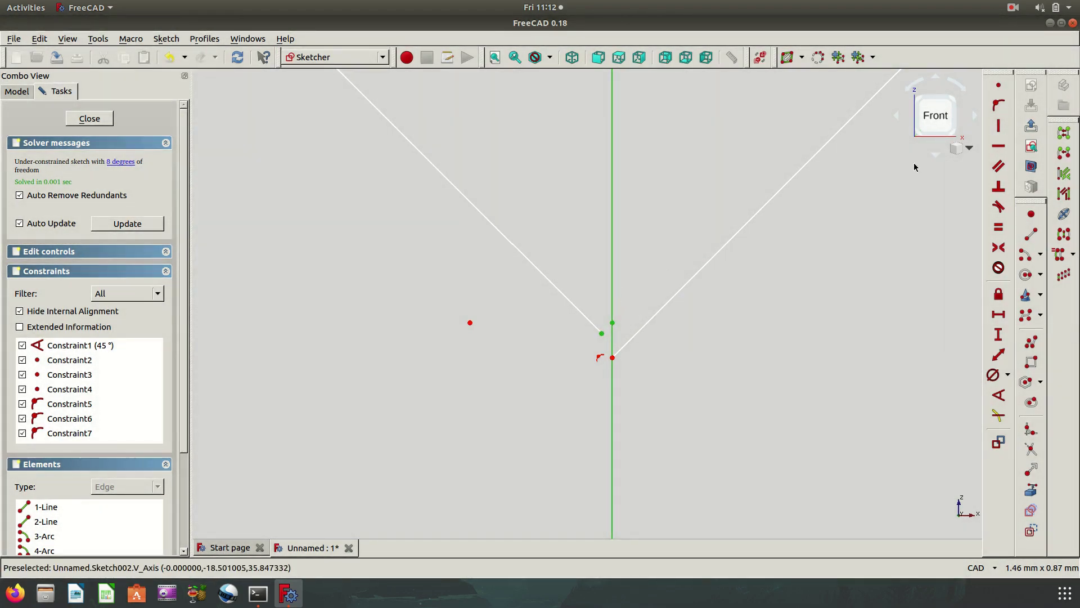
{"action": "left_click", "coordinate": [751, 350]}
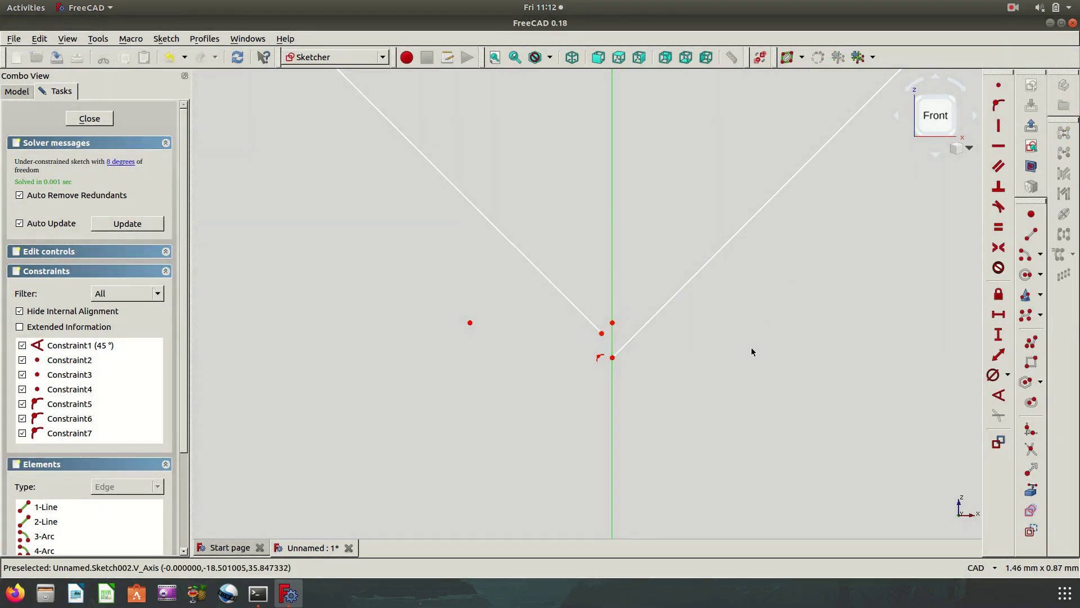
Make the two line endpoints coincident, delete the tangent constraint, and merge the axis vertices
{"action": "left_click", "coordinate": [603, 333]}
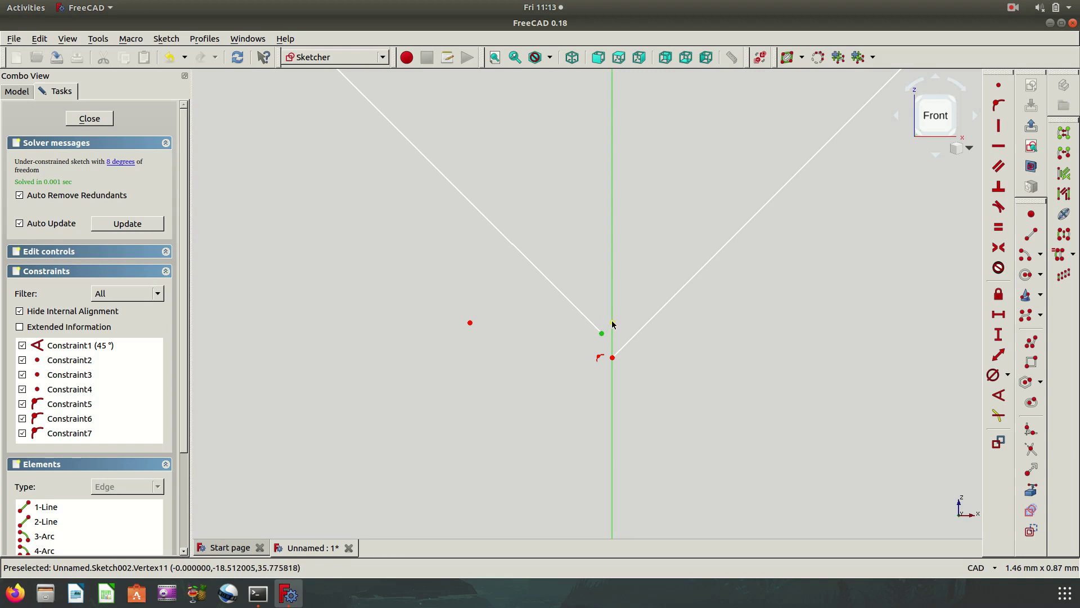
{"action": "left_click", "coordinate": [999, 87]}
{"action": "left_click", "coordinate": [601, 358]}
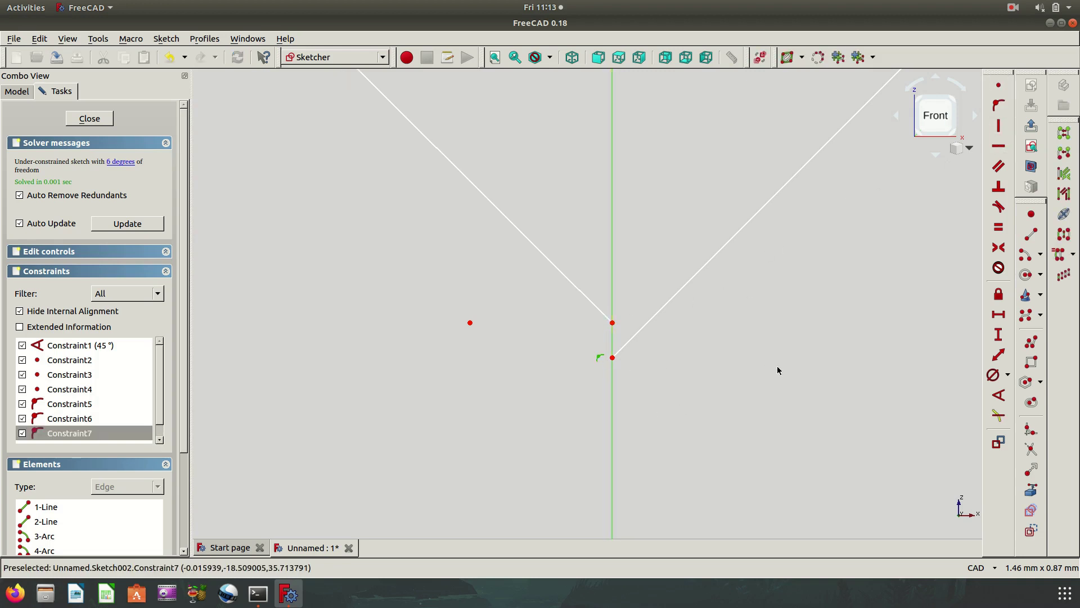
{"action": "key", "text": "Delete"}
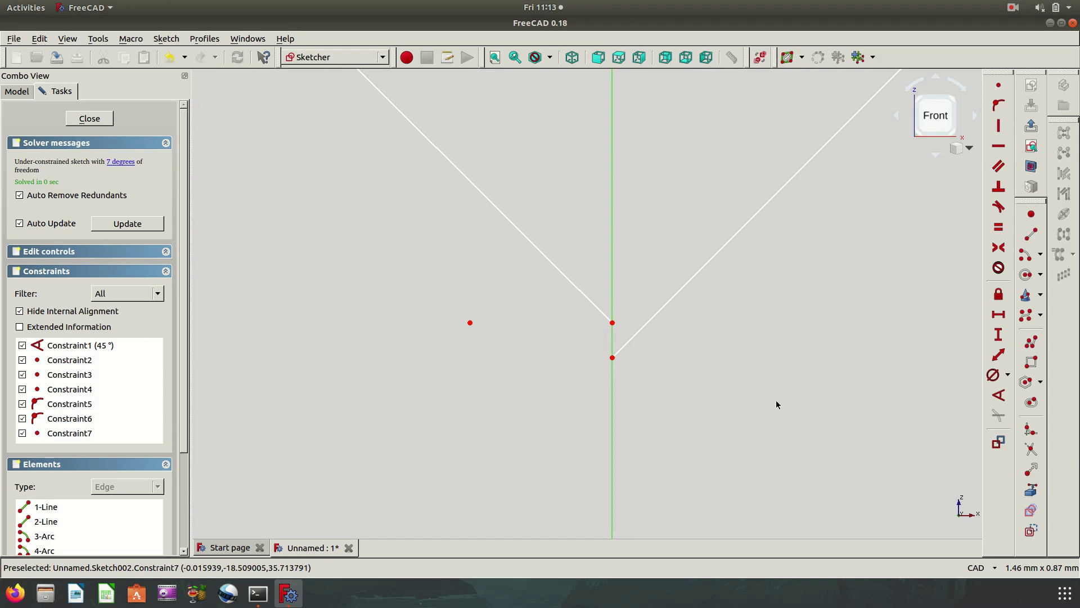
{"action": "left_click", "coordinate": [612, 357]}
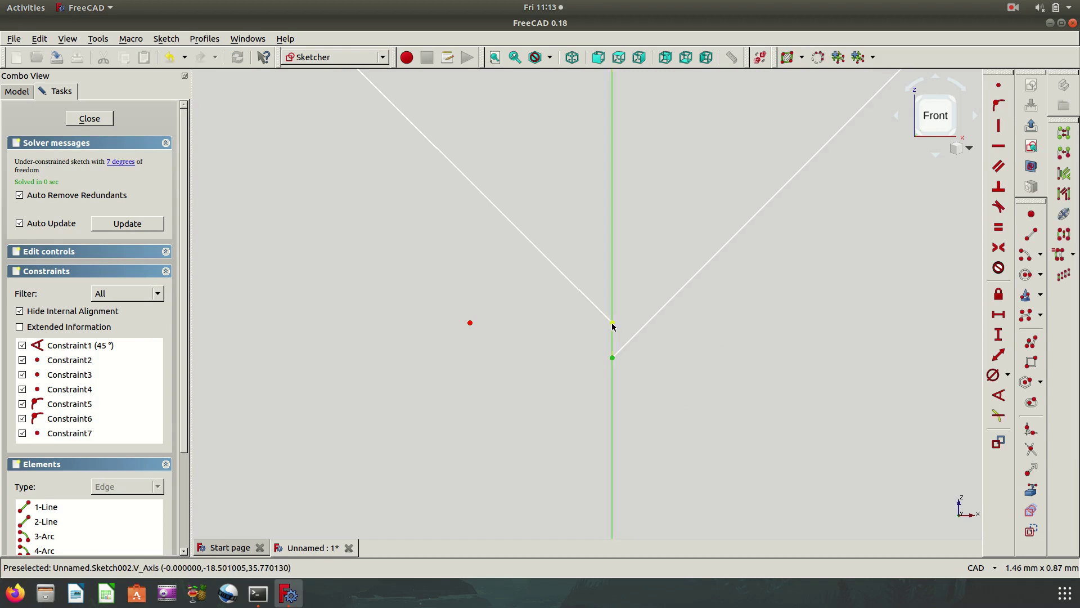
{"action": "left_click", "coordinate": [612, 323]}
{"action": "left_click", "coordinate": [998, 104]}
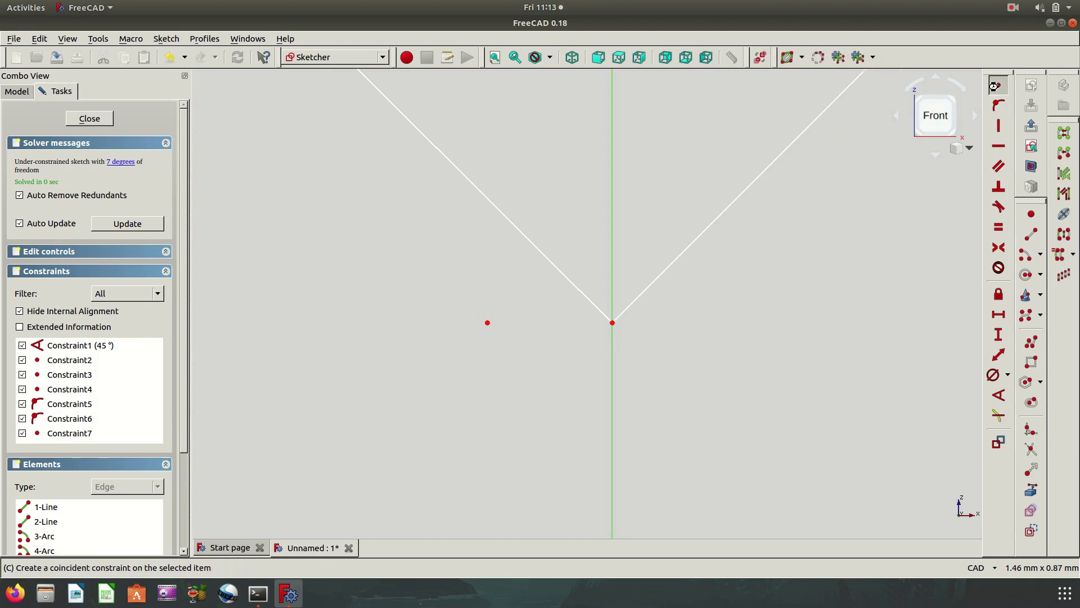
Make the loose sketch point coincident with the V vertex
{"action": "scroll", "coordinate": [575, 342], "scroll_direction": "down", "scroll_amount": 3}
{"action": "scroll", "coordinate": [575, 351], "scroll_direction": "down", "scroll_amount": 2}
{"action": "scroll", "coordinate": [577, 353], "scroll_direction": "up", "scroll_amount": 3}
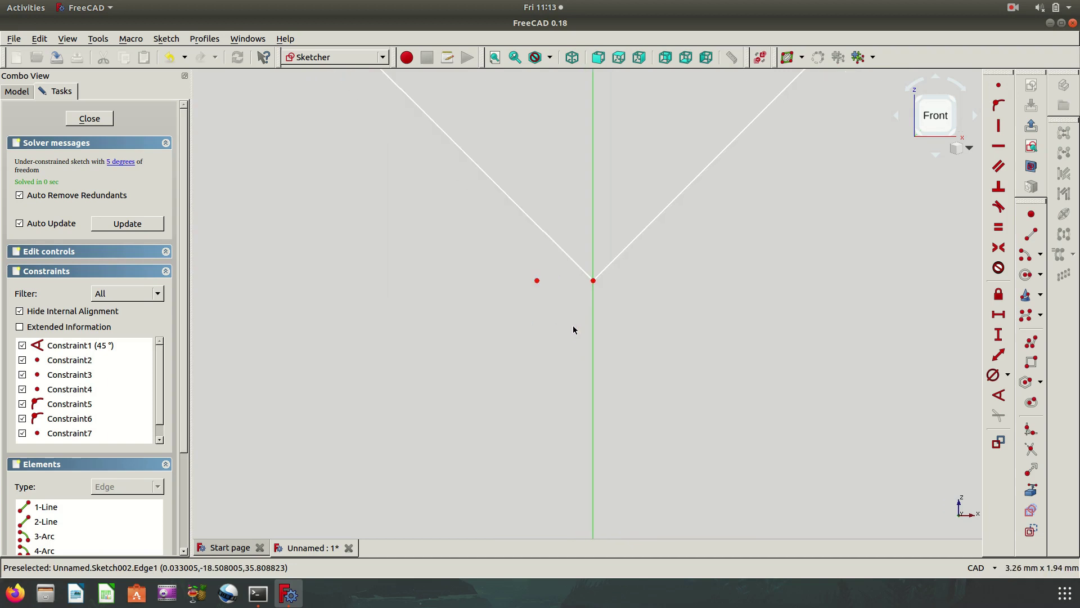
{"action": "scroll", "coordinate": [572, 325], "scroll_direction": "up", "scroll_amount": 2}
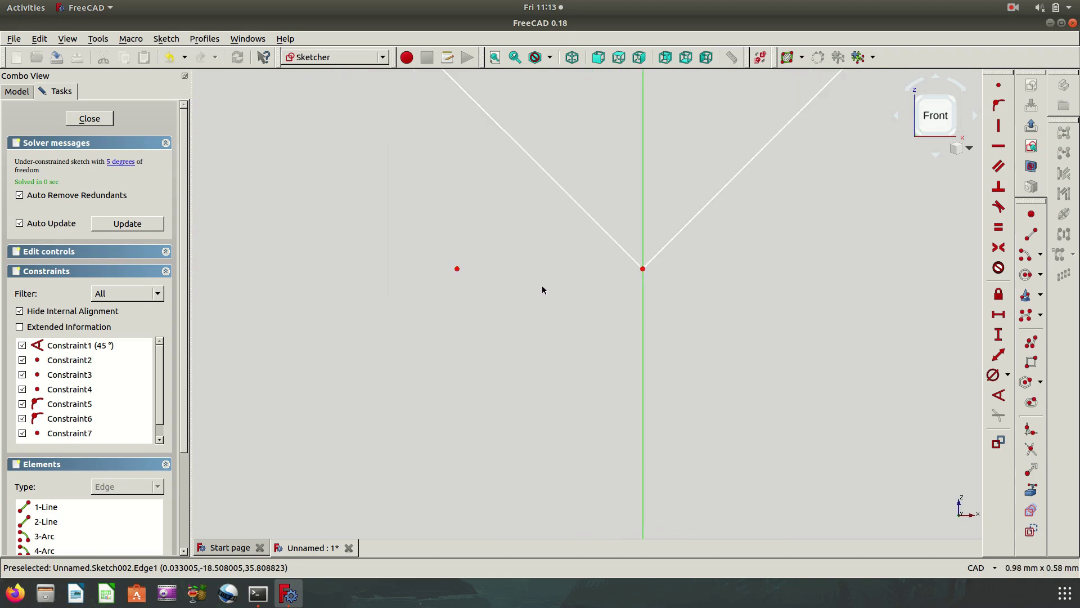
{"action": "left_click", "coordinate": [457, 270]}
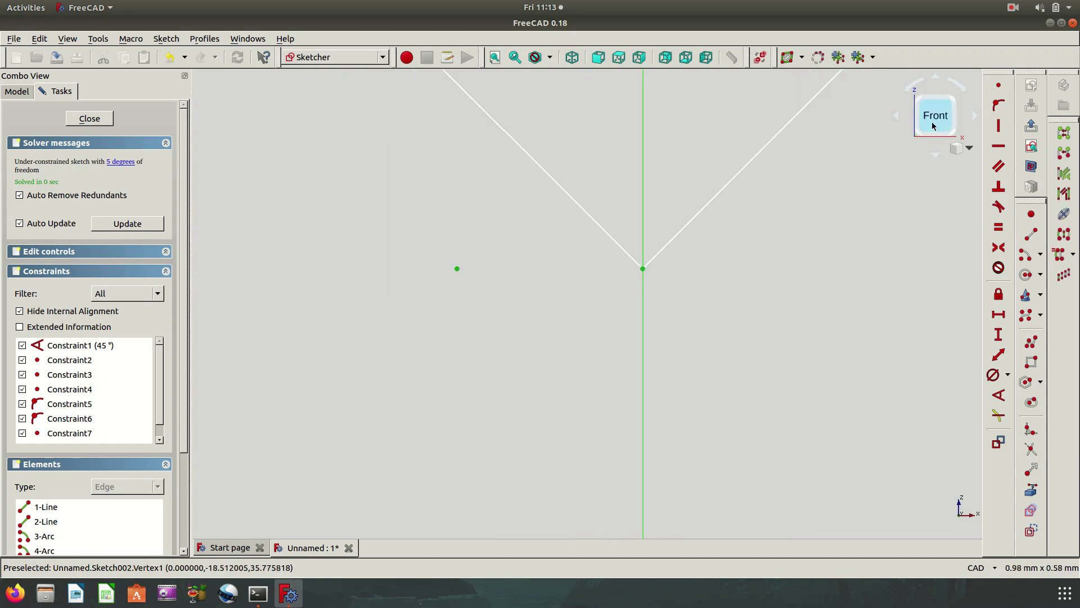
{"action": "left_click", "coordinate": [998, 104]}
{"action": "scroll", "coordinate": [597, 301], "scroll_direction": "down", "scroll_amount": 2}
Give the inner arc a 37 mm diameter constraint
{"action": "scroll", "coordinate": [596, 301], "scroll_direction": "down", "scroll_amount": 3}
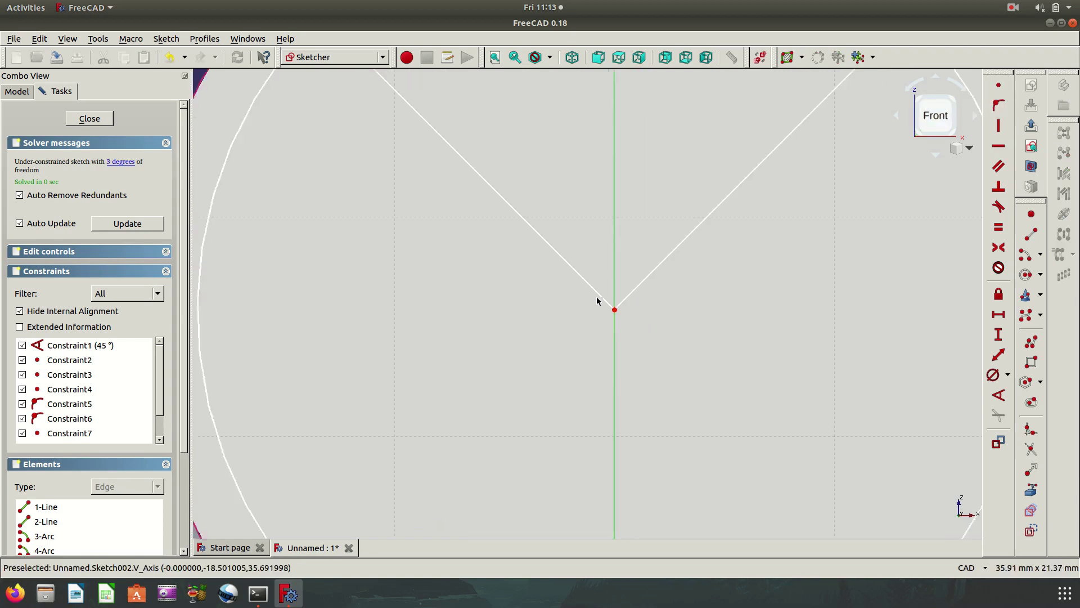
{"action": "scroll", "coordinate": [597, 301], "scroll_direction": "down", "scroll_amount": 3}
{"action": "scroll", "coordinate": [597, 301], "scroll_direction": "down", "scroll_amount": 1}
{"action": "scroll", "coordinate": [770, 227], "scroll_direction": "up", "scroll_amount": 1}
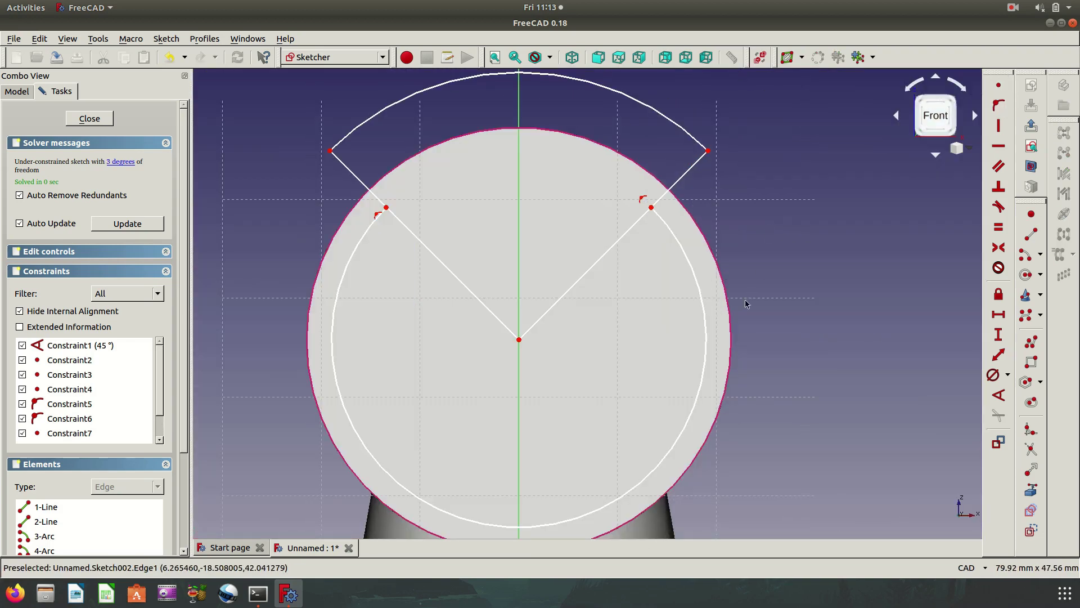
{"action": "left_click", "coordinate": [705, 314]}
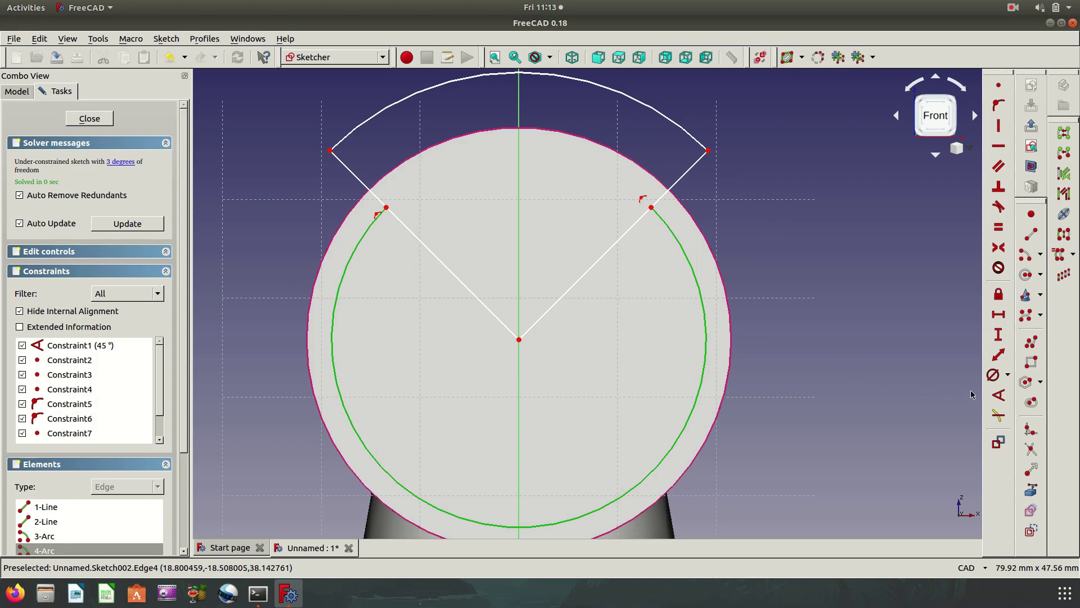
{"action": "left_click", "coordinate": [992, 375]}
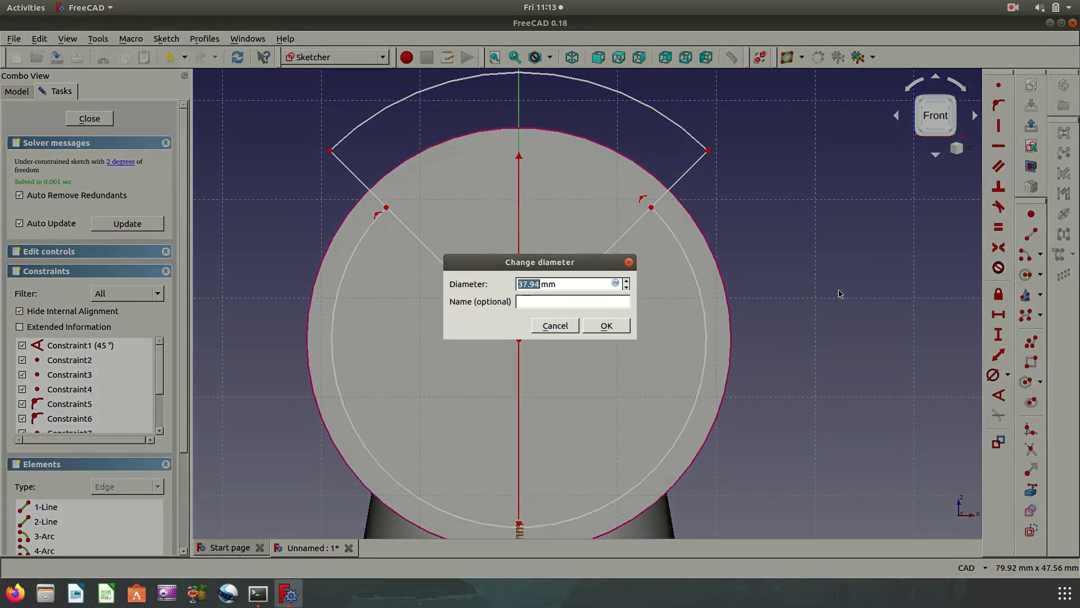
{"action": "type", "text": "3"}
{"action": "key", "text": "Return"}
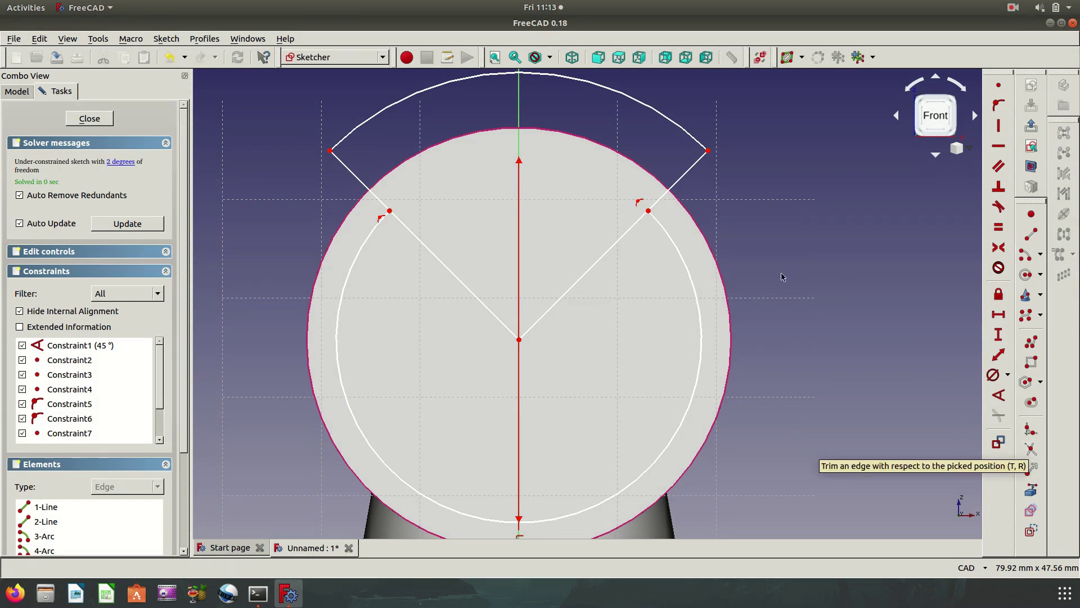
Set a slanted V line at 45° to the horizontal axis
{"action": "scroll", "coordinate": [781, 272], "scroll_direction": "down", "scroll_amount": 5}
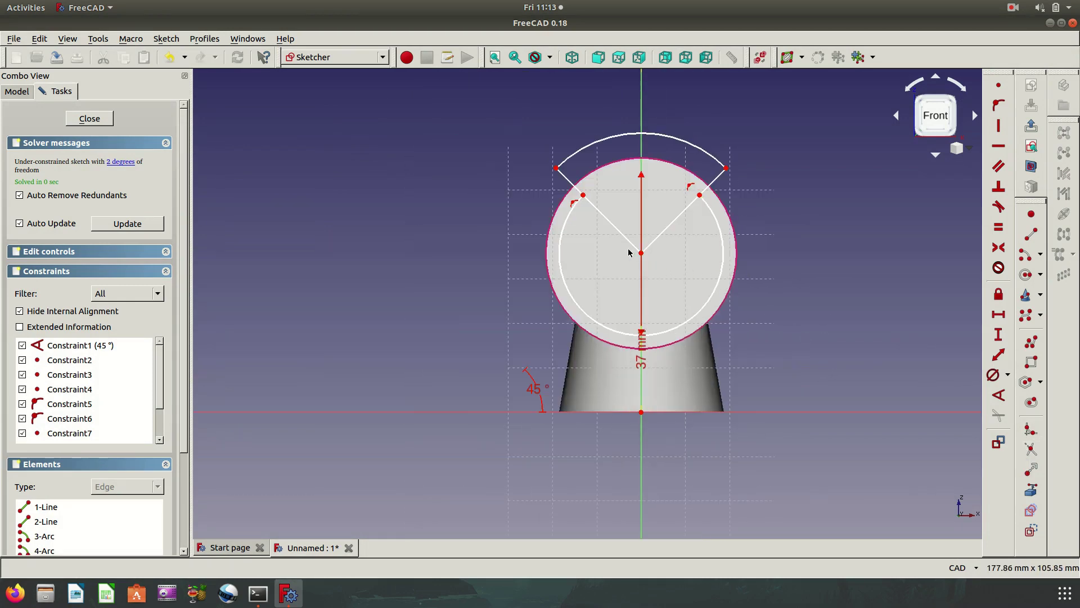
{"action": "left_click", "coordinate": [617, 229]}
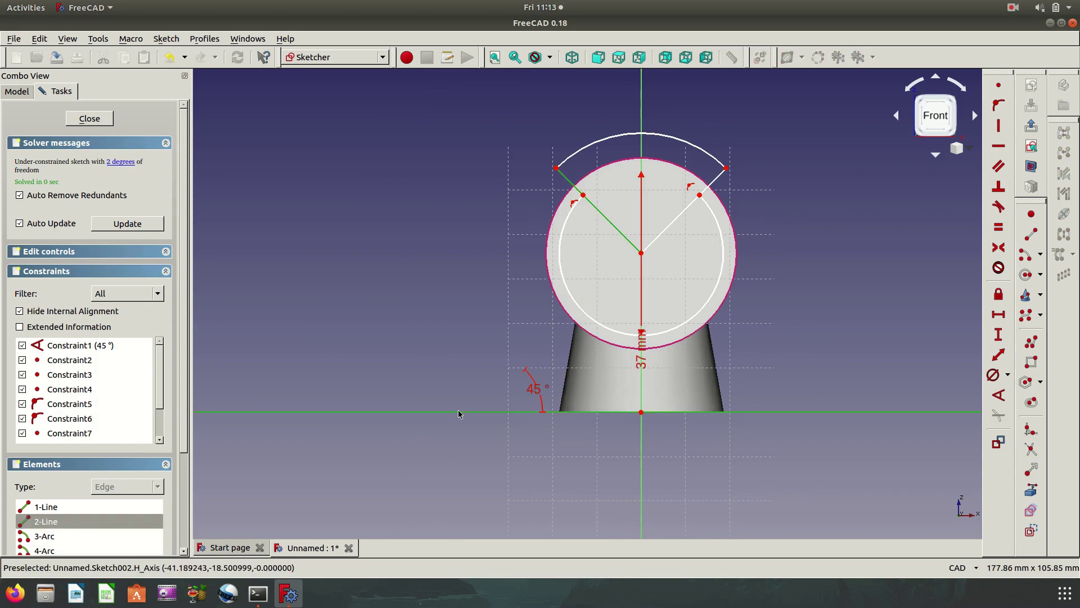
{"action": "left_click", "coordinate": [998, 395]}
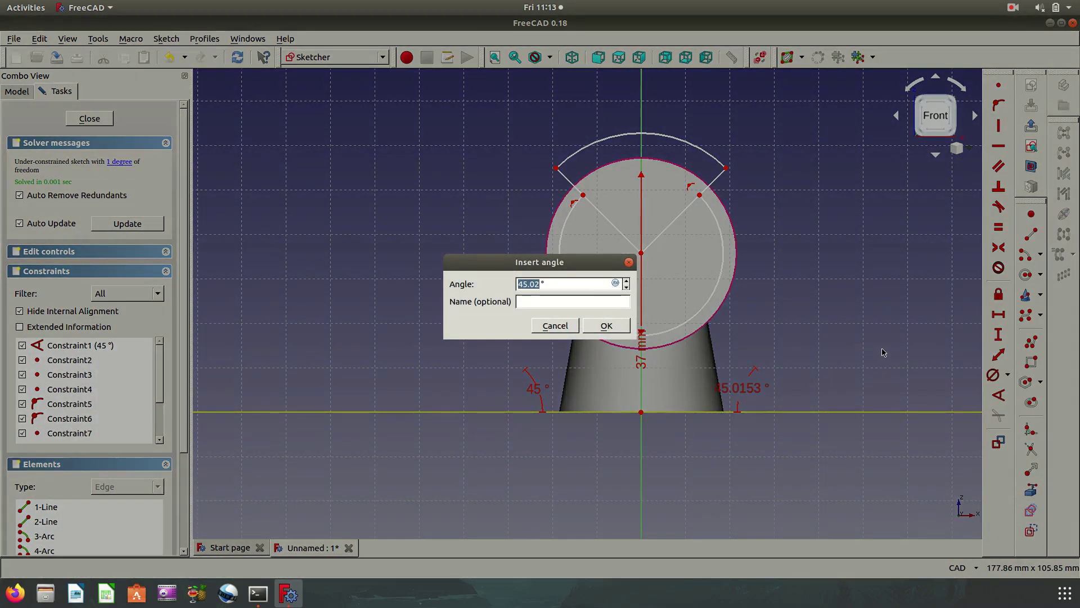
{"action": "type", "text": "45"}
{"action": "left_click", "coordinate": [610, 328]}
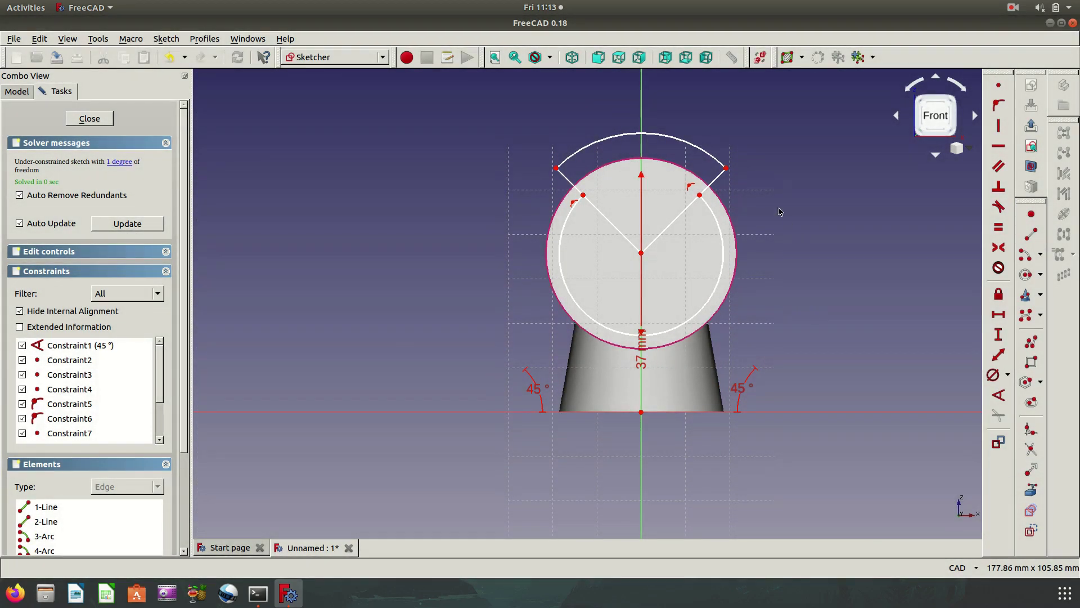
{"action": "scroll", "coordinate": [750, 134], "scroll_direction": "up", "scroll_amount": 2}
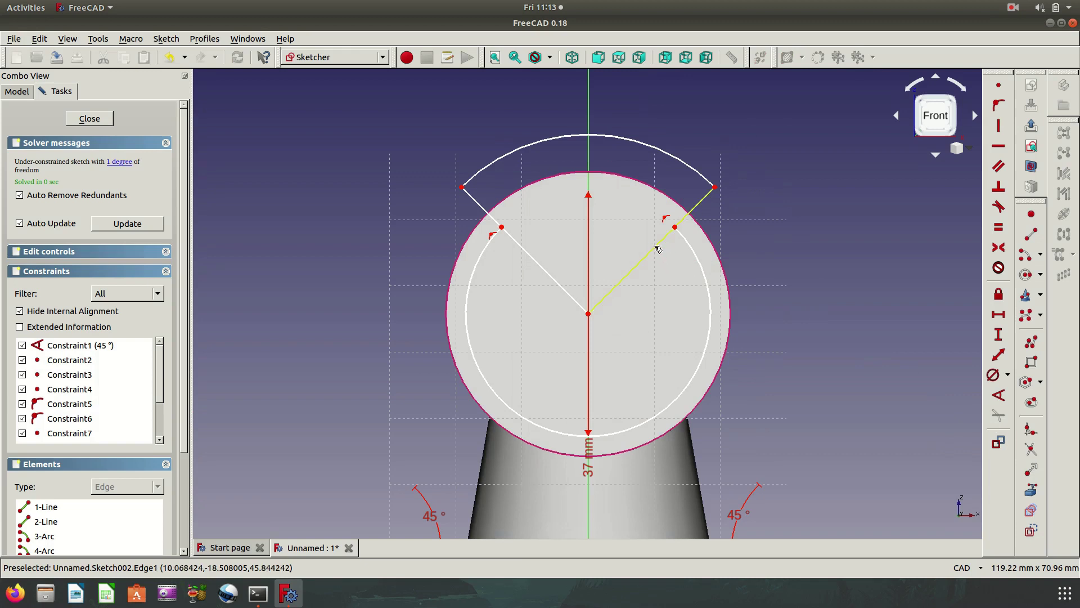
Undo and redo the last change, then retry the 37 mm inner-arc diameter, dismissing the invalid-datum error
{"action": "key", "text": "ctrl+z"}
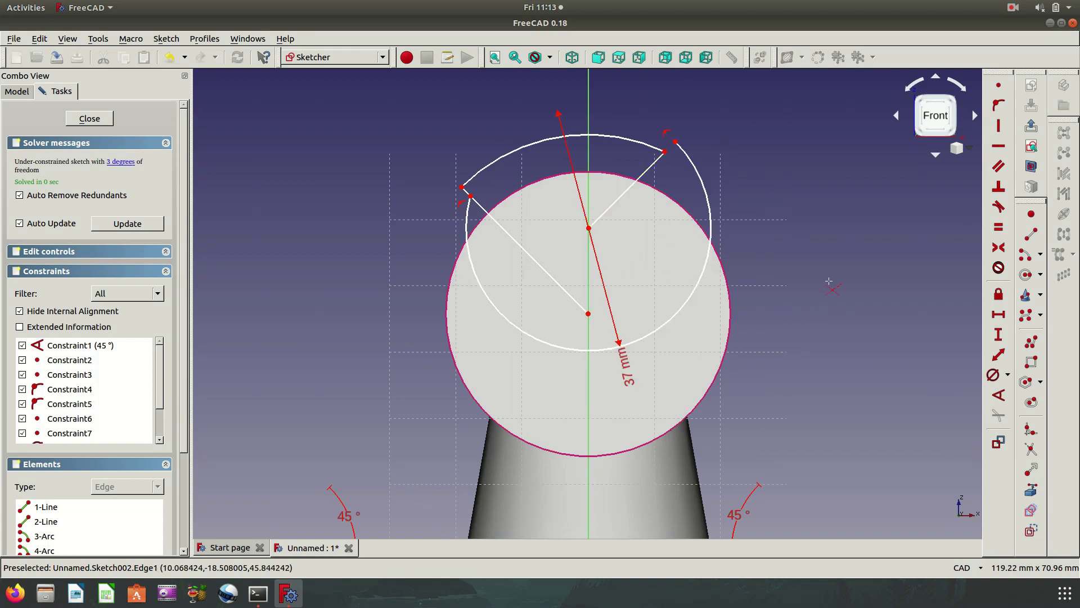
{"action": "key", "text": "ctrl+z"}
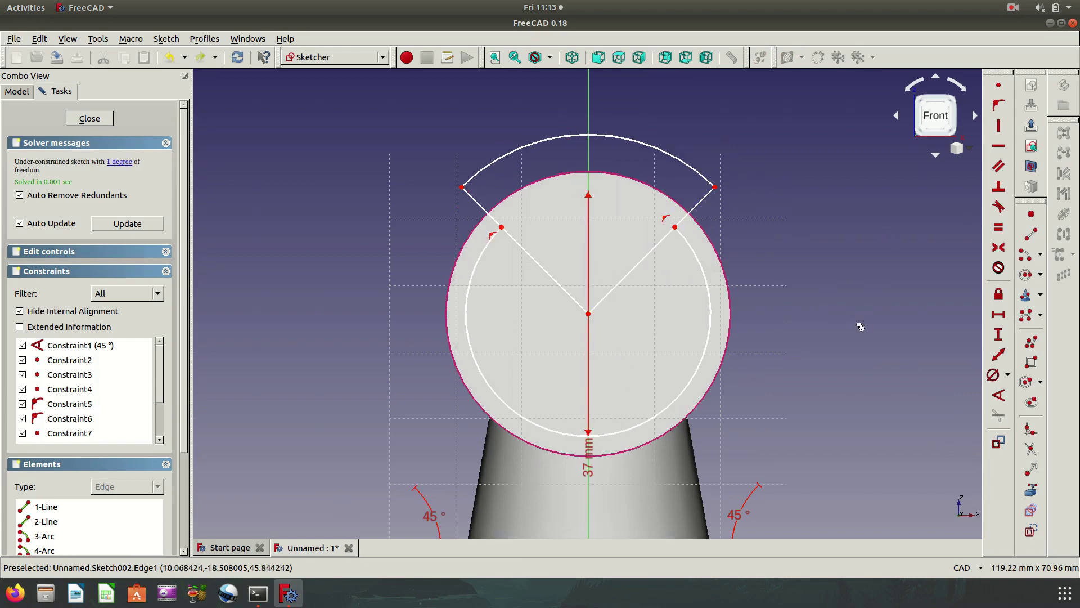
{"action": "key", "text": "Escape"}
{"action": "middle_click_drag", "start_coordinate": [853, 377], "coordinate": [856, 337]}
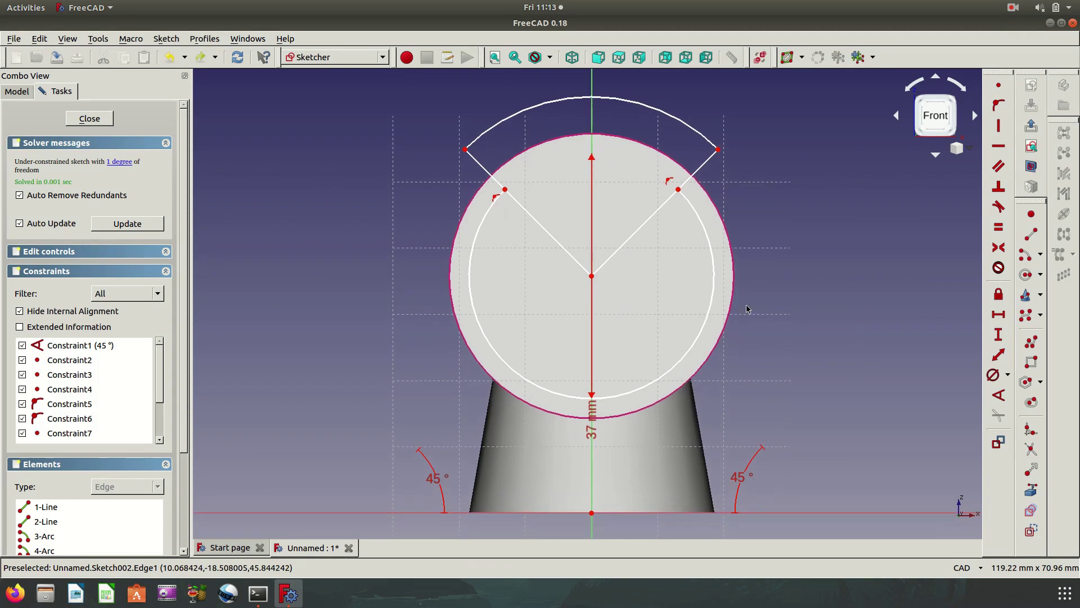
{"action": "left_click", "coordinate": [713, 297]}
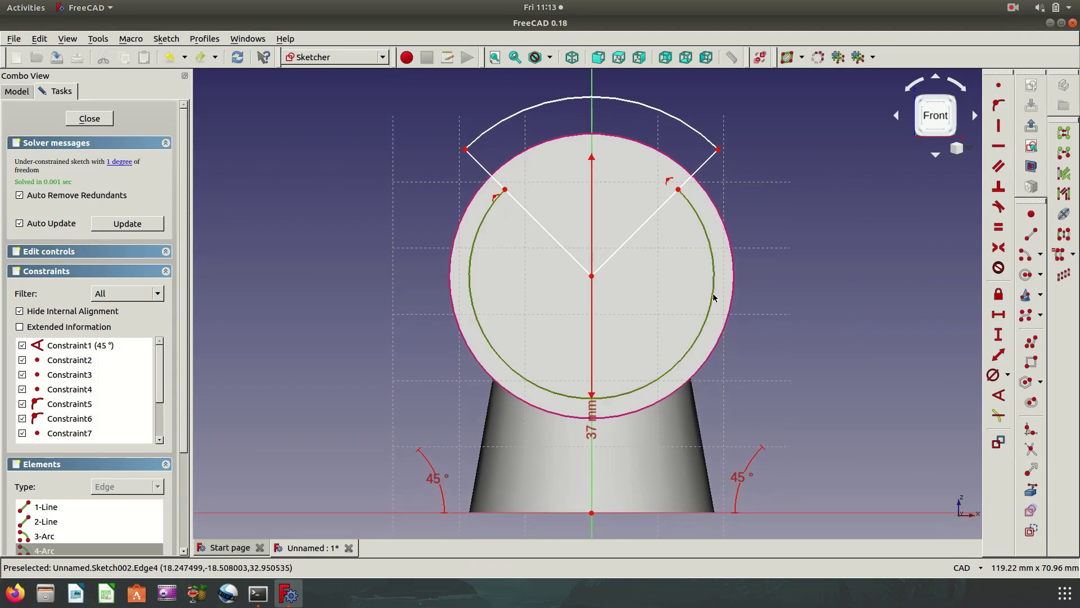
{"action": "left_click", "coordinate": [993, 374]}
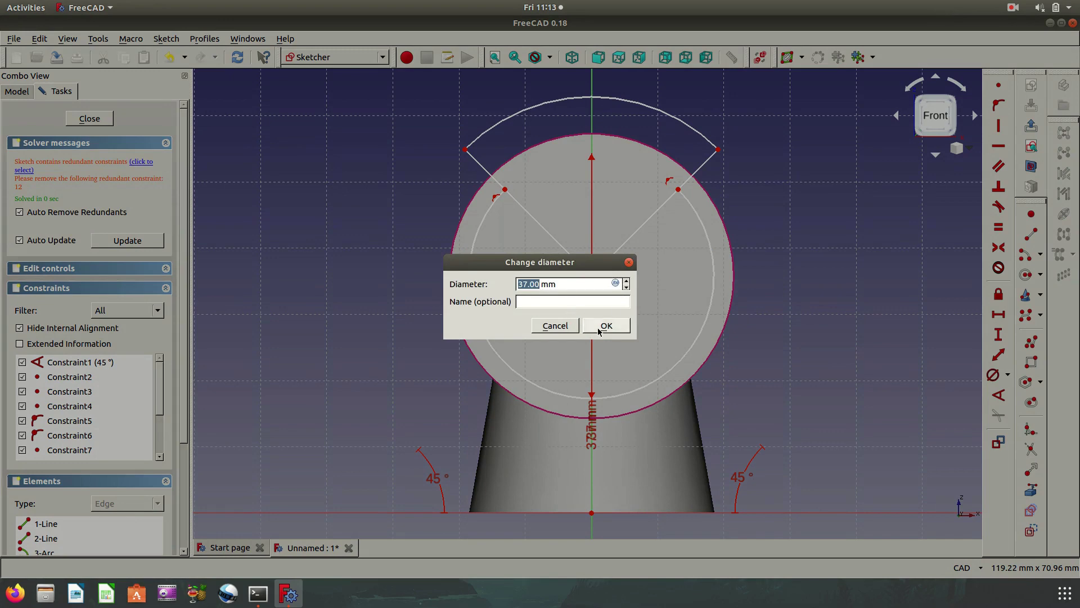
{"action": "left_click", "coordinate": [605, 326]}
{"action": "left_click", "coordinate": [657, 328]}
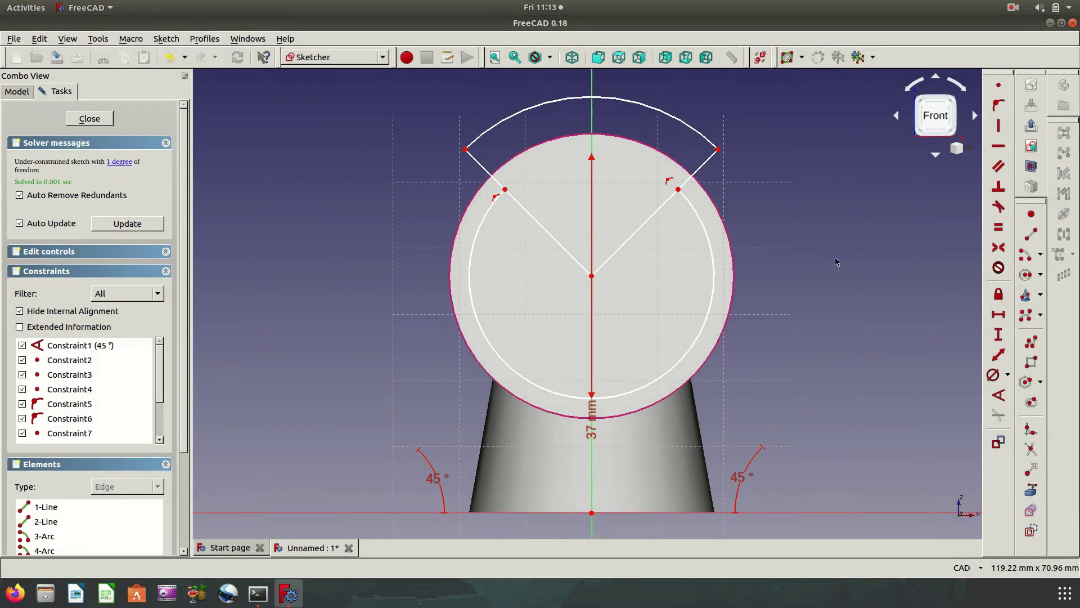
Move the 37 mm dimension beside the circle and dismiss a failed coincident attempt on the arc
{"action": "mouse_move", "coordinate": [591, 433]}
{"action": "left_mouse_down"}
{"action": "mouse_move", "coordinate": [823, 267]}
{"action": "mouse_move", "coordinate": [814, 204]}
{"action": "left_mouse_up"}
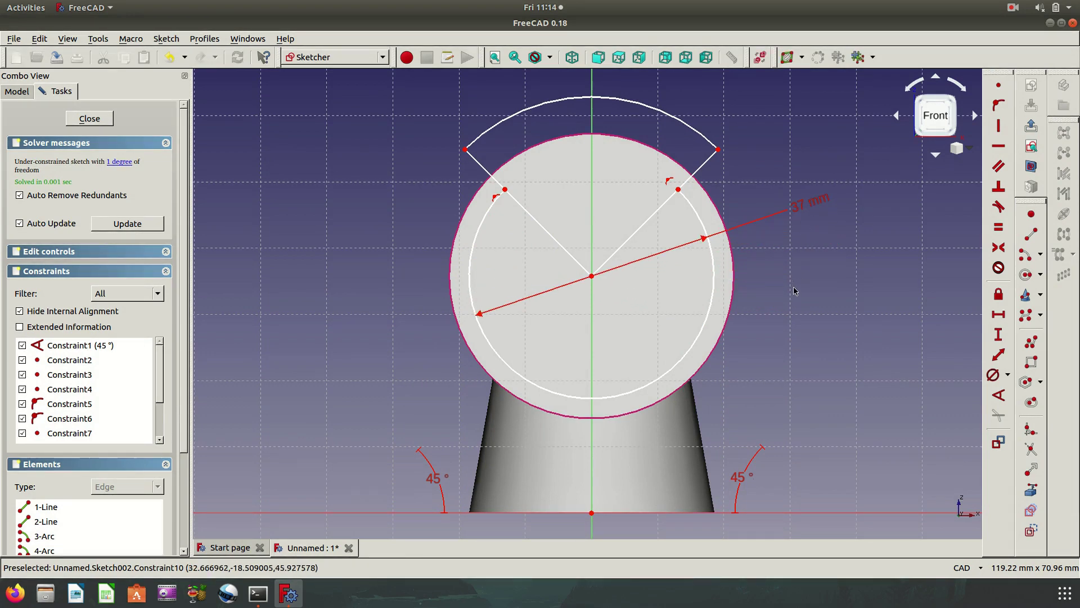
{"action": "scroll", "coordinate": [644, 221], "scroll_direction": "down", "scroll_amount": 2}
{"action": "scroll", "coordinate": [730, 300], "scroll_direction": "up", "scroll_amount": 2}
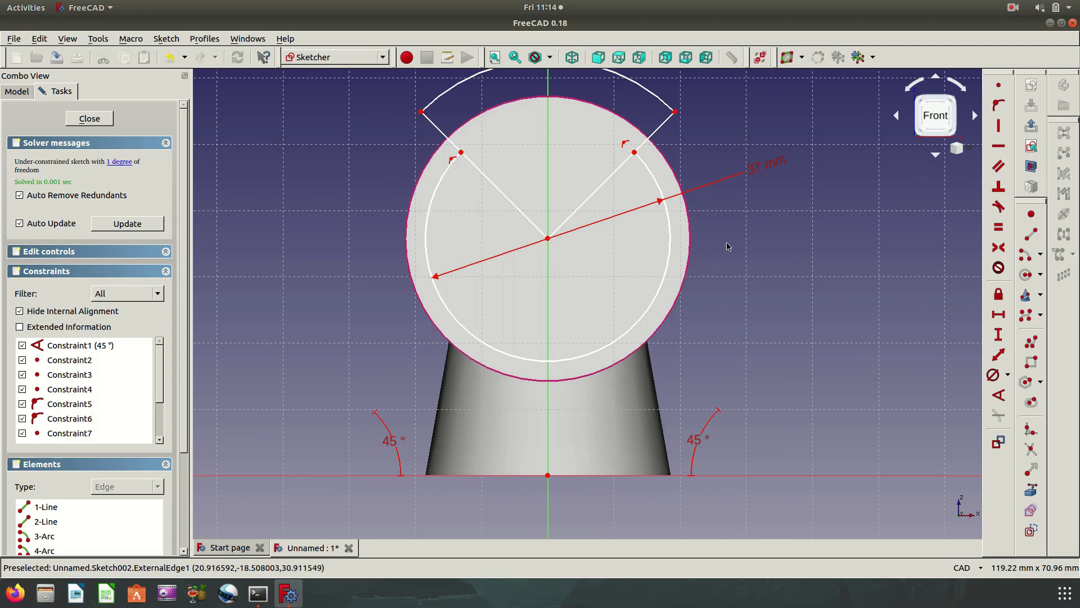
{"action": "scroll", "coordinate": [727, 246], "scroll_direction": "up", "scroll_amount": 1}
{"action": "scroll", "coordinate": [735, 296], "scroll_direction": "down", "scroll_amount": 1}
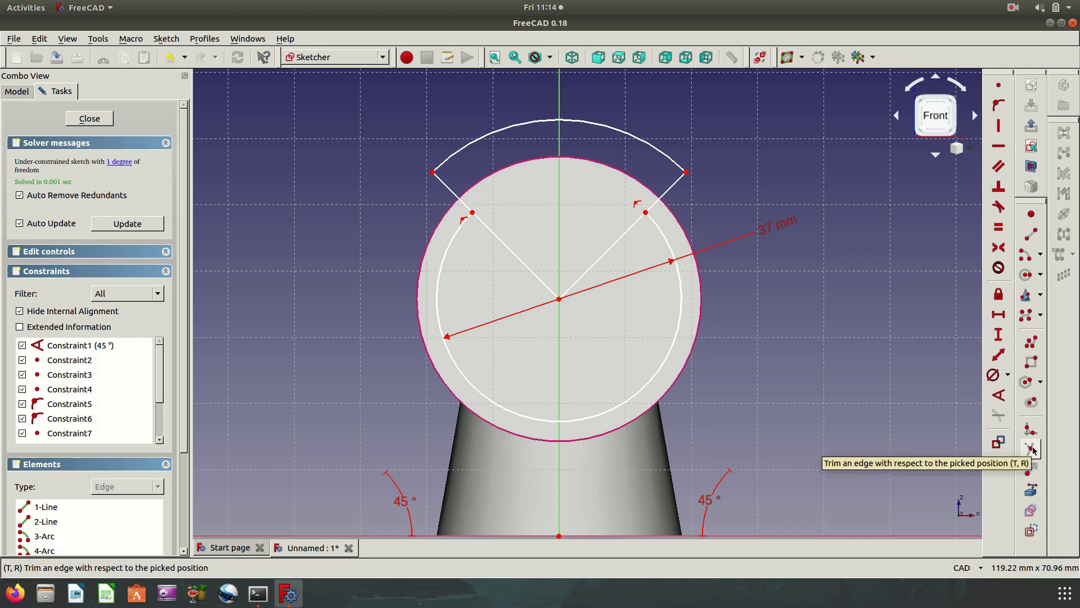
{"action": "left_click", "coordinate": [680, 322]}
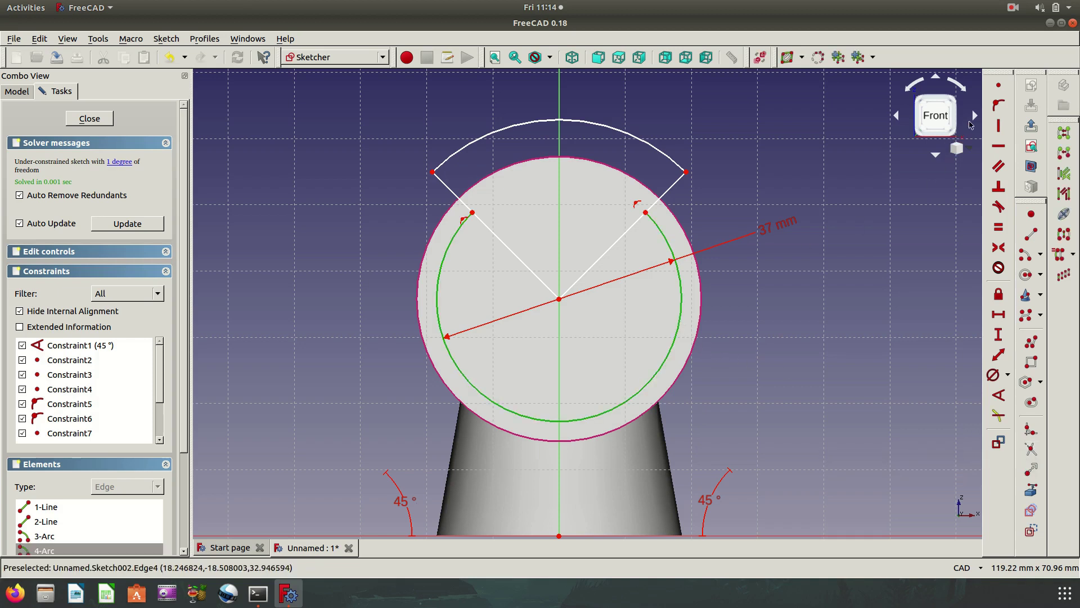
{"action": "left_click", "coordinate": [999, 88]}
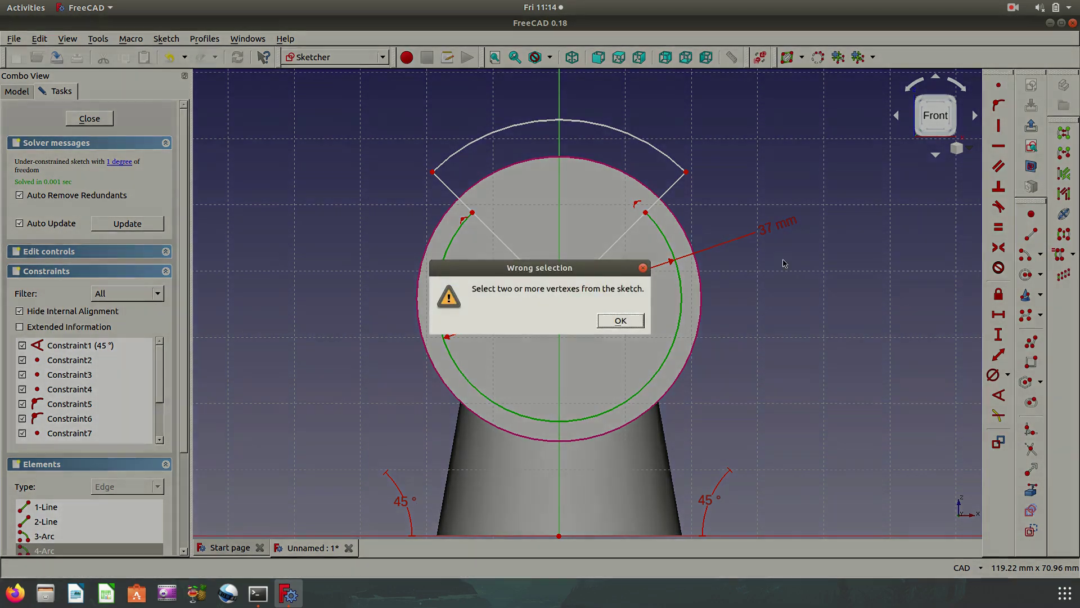
{"action": "left_click", "coordinate": [622, 320]}
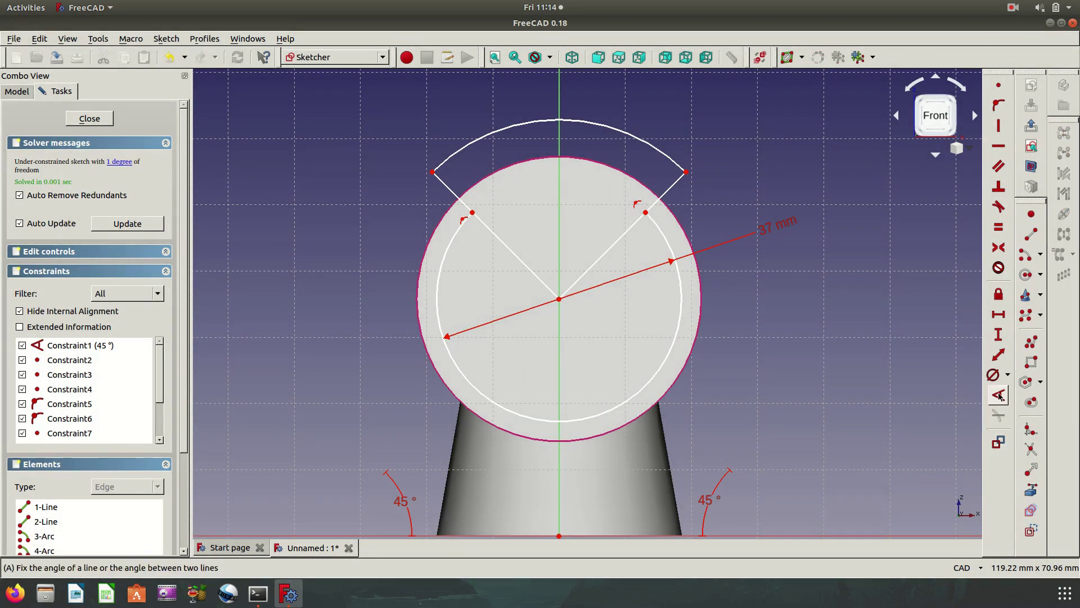
Trim away the inner parts of both diagonal lines inside the circle
{"action": "left_click", "coordinate": [1031, 449]}
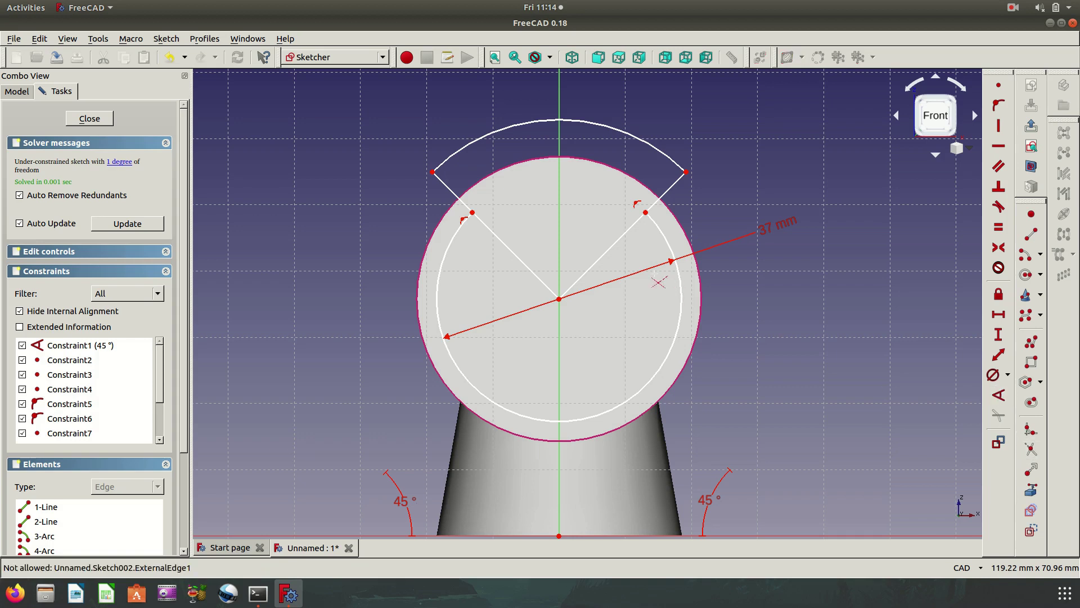
{"action": "left_click", "coordinate": [621, 251]}
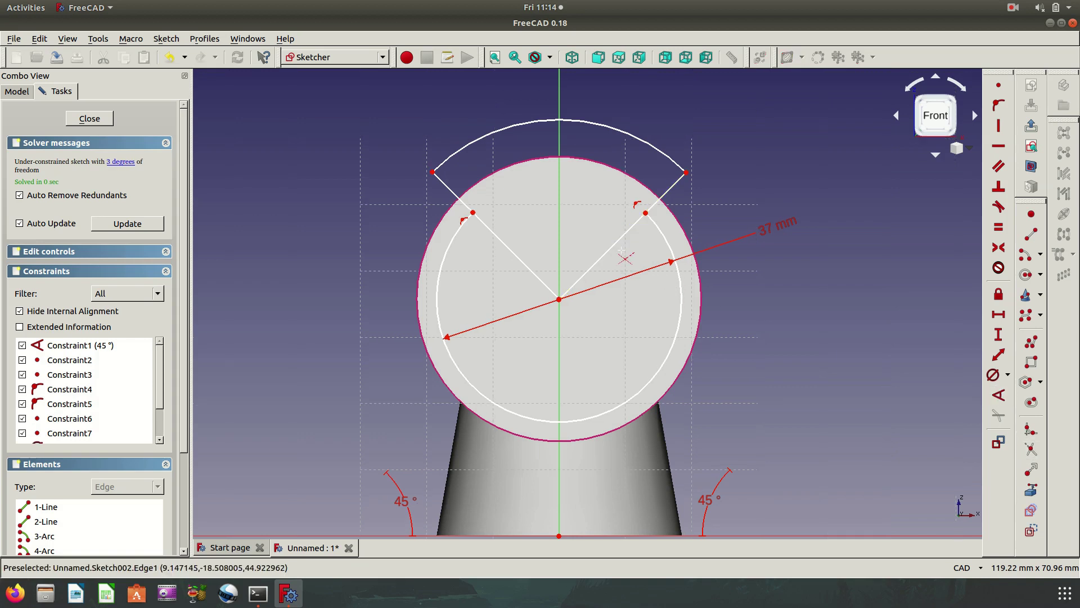
{"action": "left_click", "coordinate": [617, 246]}
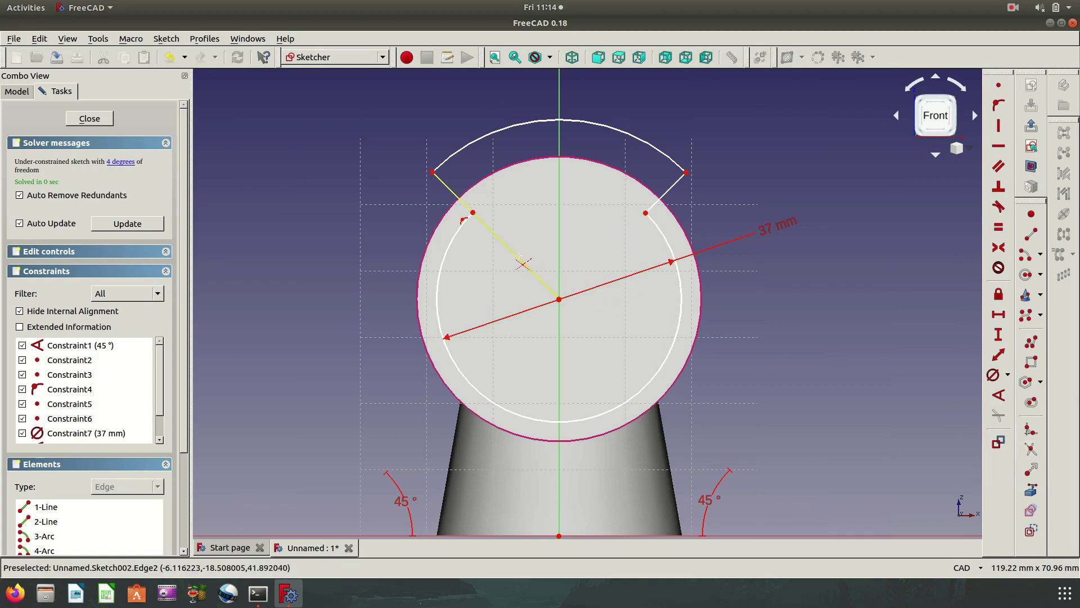
{"action": "left_click", "coordinate": [518, 257]}
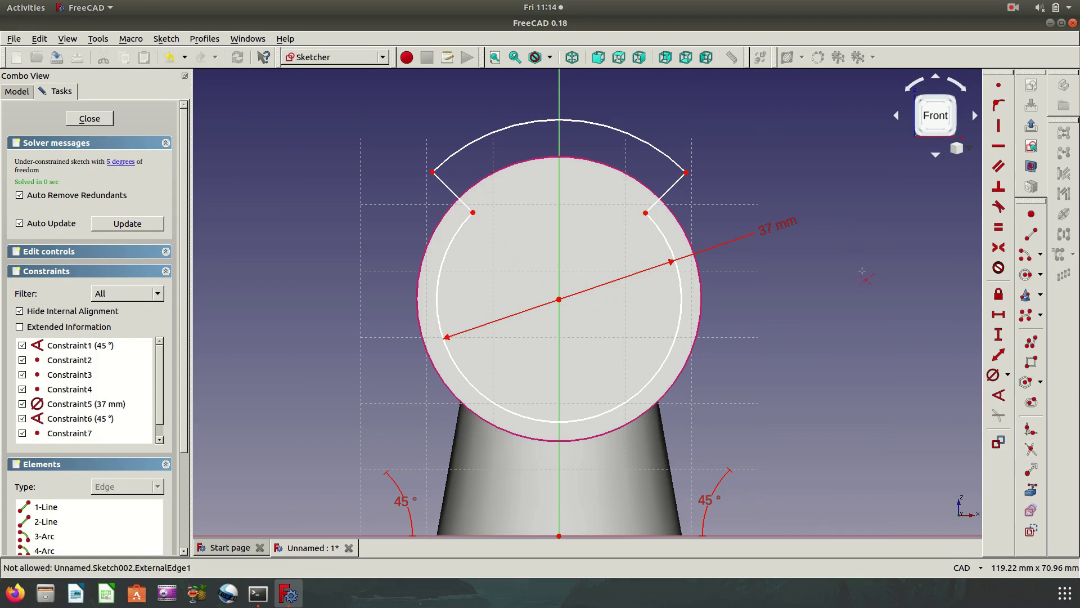
{"action": "right_click", "coordinate": [861, 271]}
Attempt a 35.78 mm centre-to-axis vertical distance, dismiss the error, and close the sketch
{"action": "scroll", "coordinate": [810, 271], "scroll_direction": "down", "scroll_amount": 2}
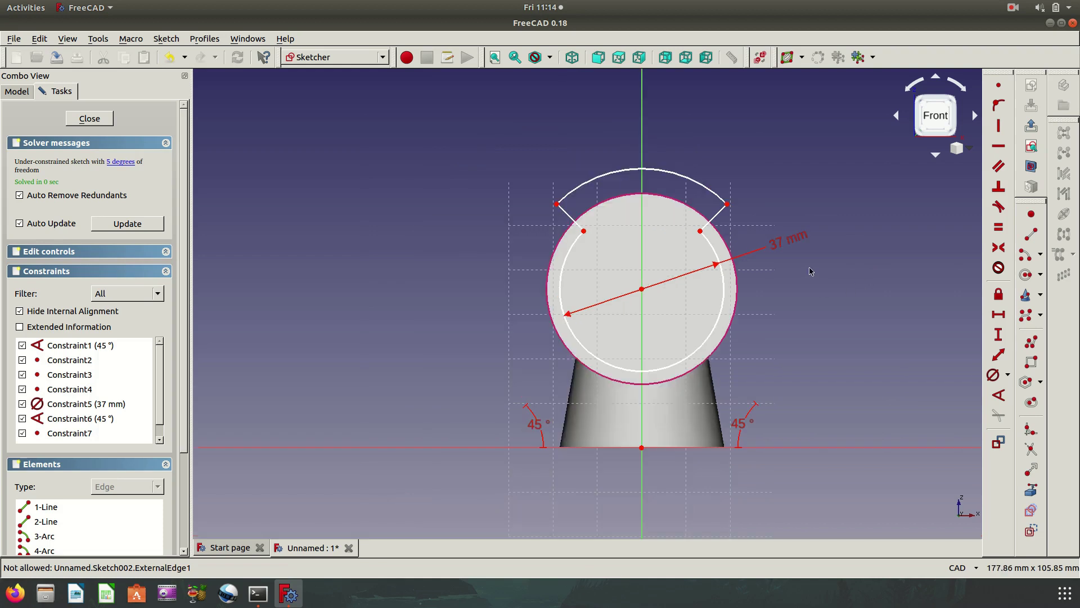
{"action": "left_click", "coordinate": [641, 289]}
{"action": "left_click", "coordinate": [805, 448]}
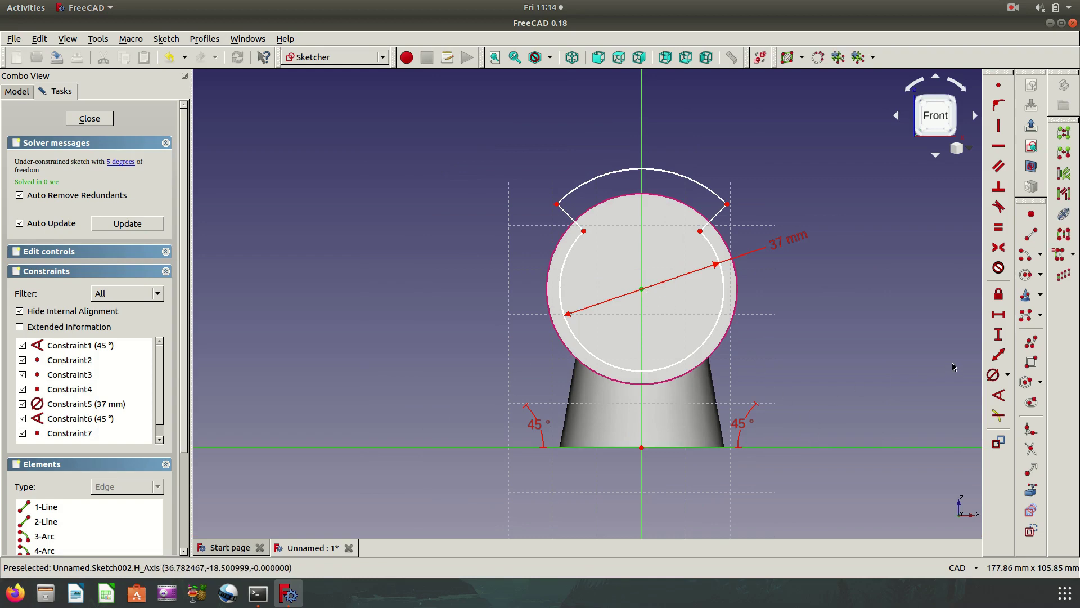
{"action": "left_click", "coordinate": [998, 335]}
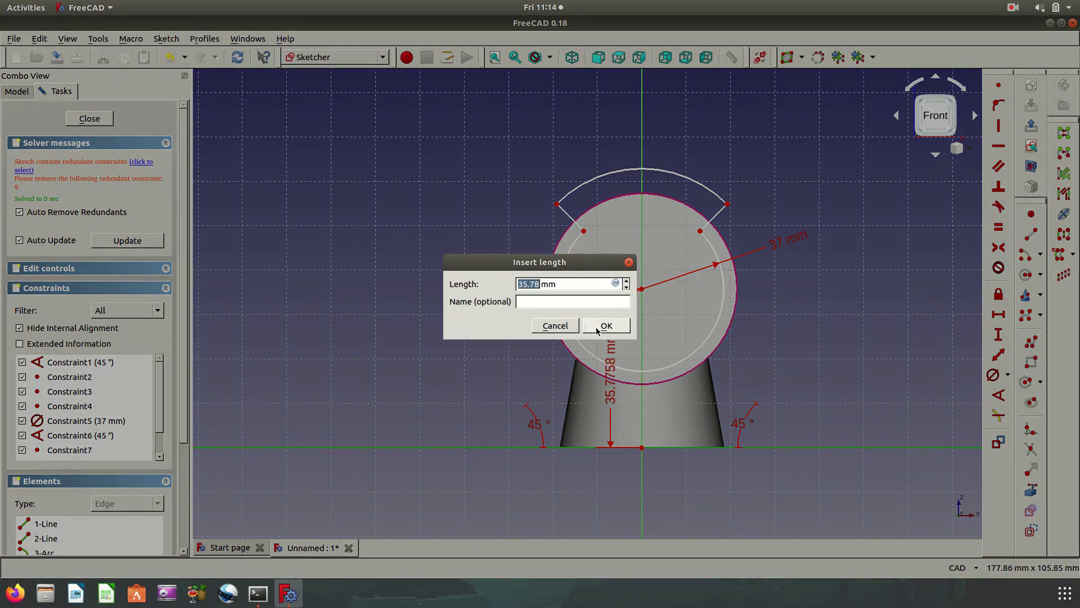
{"action": "left_click", "coordinate": [598, 331]}
{"action": "left_click", "coordinate": [644, 327]}
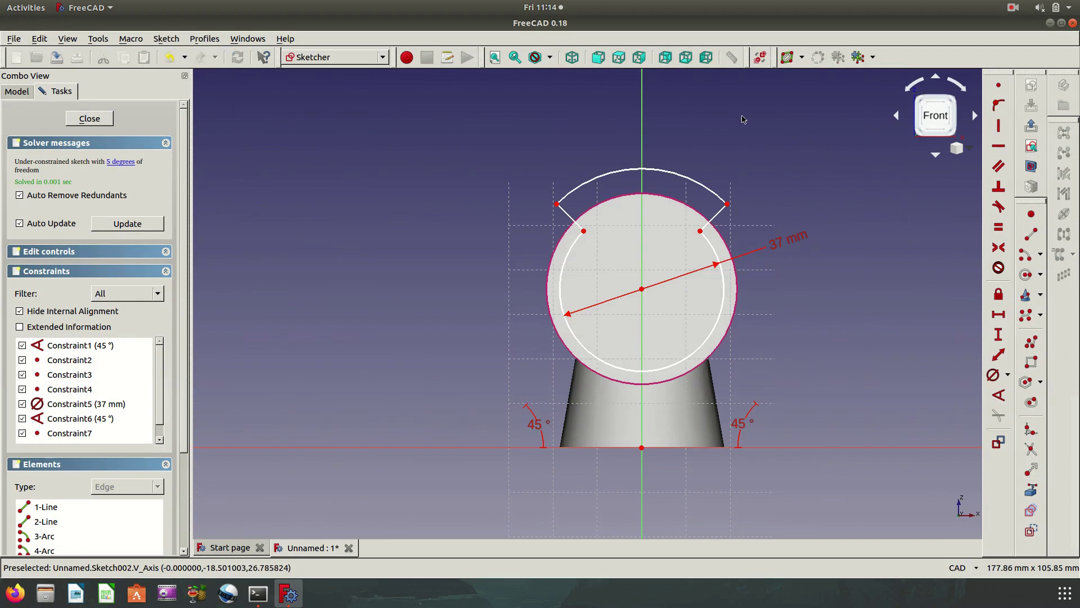
{"action": "left_click", "coordinate": [1031, 125]}
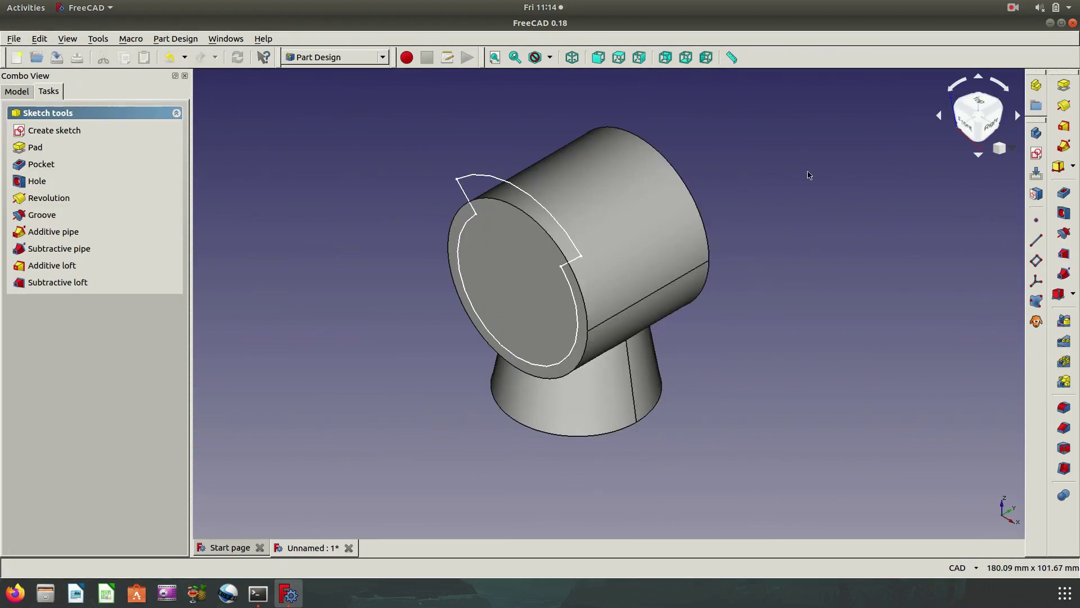
Pocket the cap sketch with Type Through all, orbiting to check the cut before confirming
{"action": "left_click", "coordinate": [846, 240]}
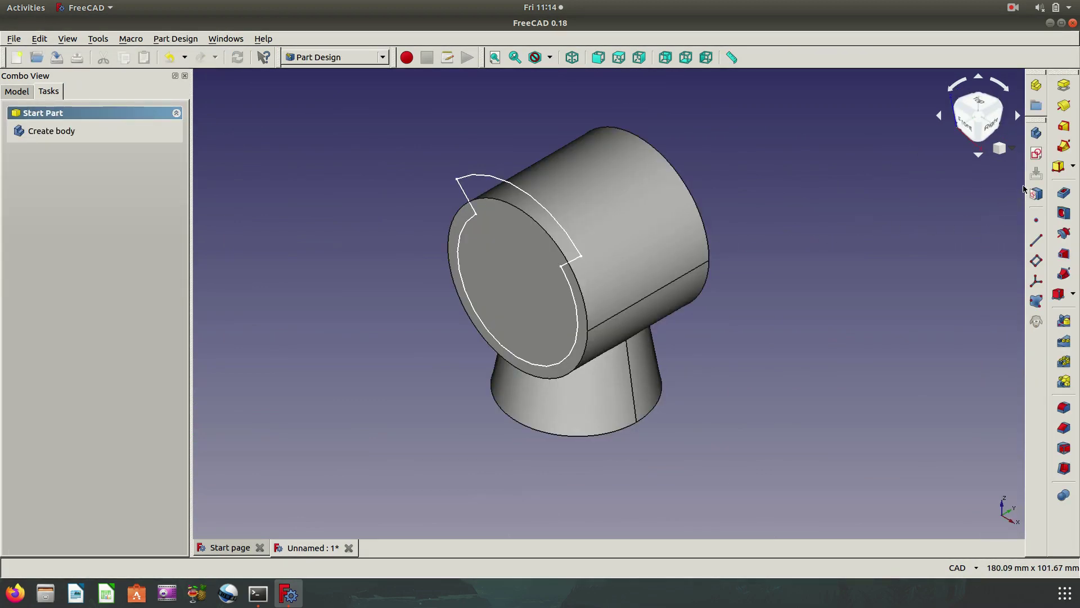
{"action": "left_click", "coordinate": [1064, 193]}
{"action": "left_click", "coordinate": [163, 165]}
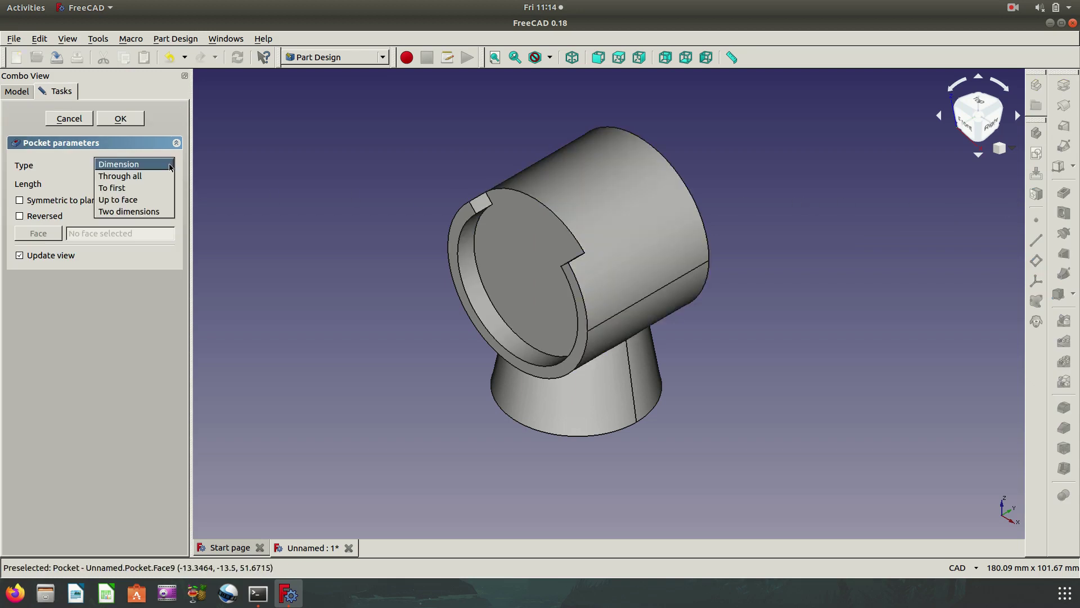
{"action": "left_click", "coordinate": [157, 176]}
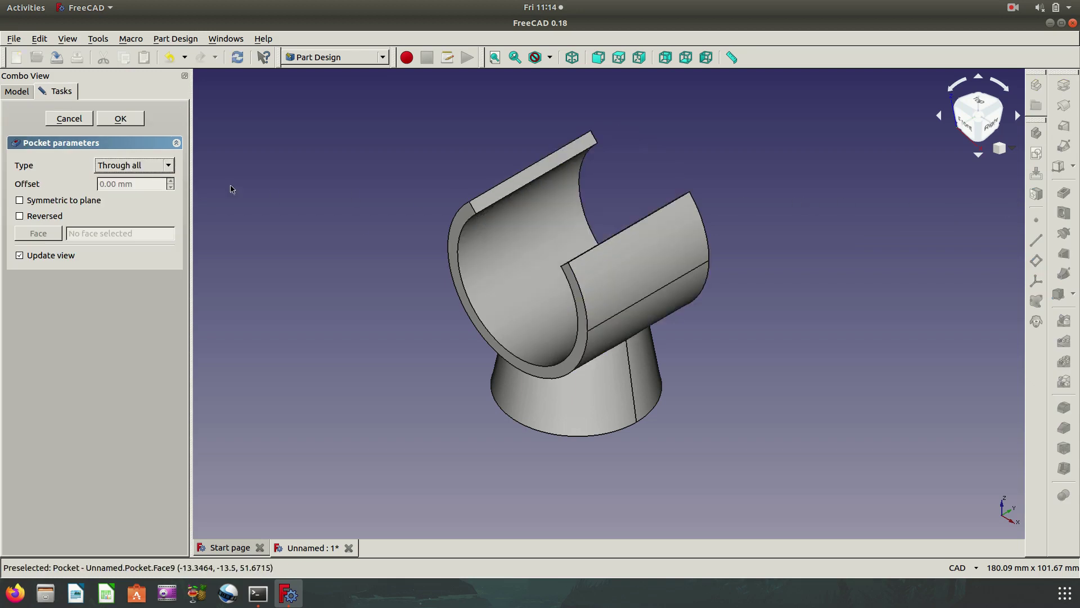
{"action": "mouse_move", "coordinate": [231, 188]}
{"action": "middle_mouse_down"}
{"action": "mouse_move", "coordinate": [766, 305]}
{"action": "mouse_move", "coordinate": [734, 376]}
{"action": "mouse_move", "coordinate": [780, 336]}
{"action": "mouse_move", "coordinate": [767, 355]}
{"action": "mouse_move", "coordinate": [632, 362]}
{"action": "mouse_move", "coordinate": [414, 337]}
{"action": "mouse_move", "coordinate": [504, 340]}
{"action": "mouse_move", "coordinate": [622, 243]}
{"action": "mouse_move", "coordinate": [582, 170]}
{"action": "mouse_move", "coordinate": [766, 260]}
{"action": "mouse_move", "coordinate": [765, 358]}
{"action": "middle_mouse_up"}
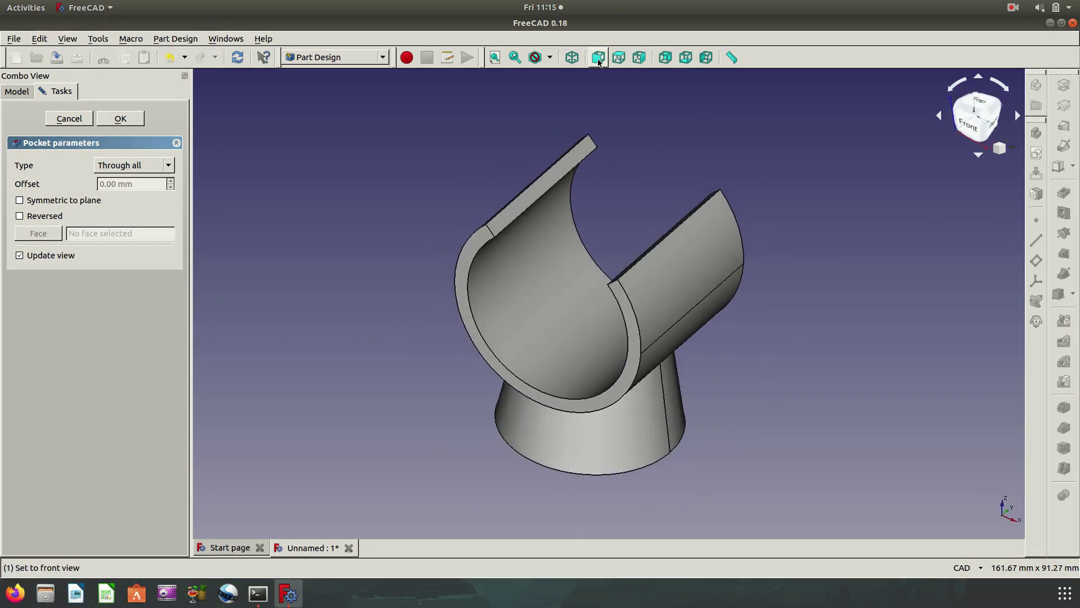
{"action": "left_click", "coordinate": [573, 57]}
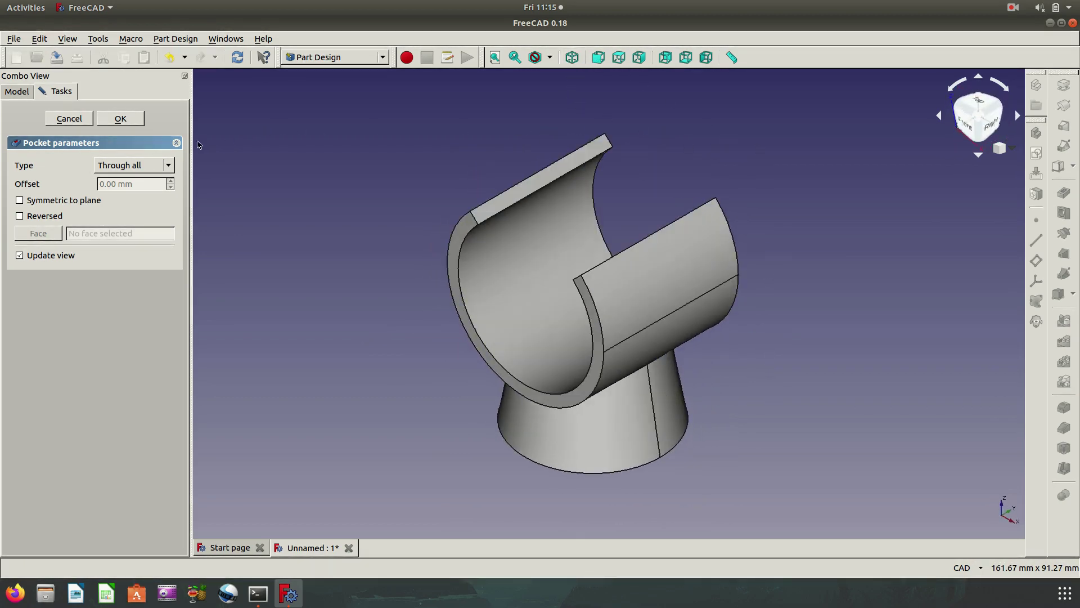
{"action": "left_click", "coordinate": [121, 119]}
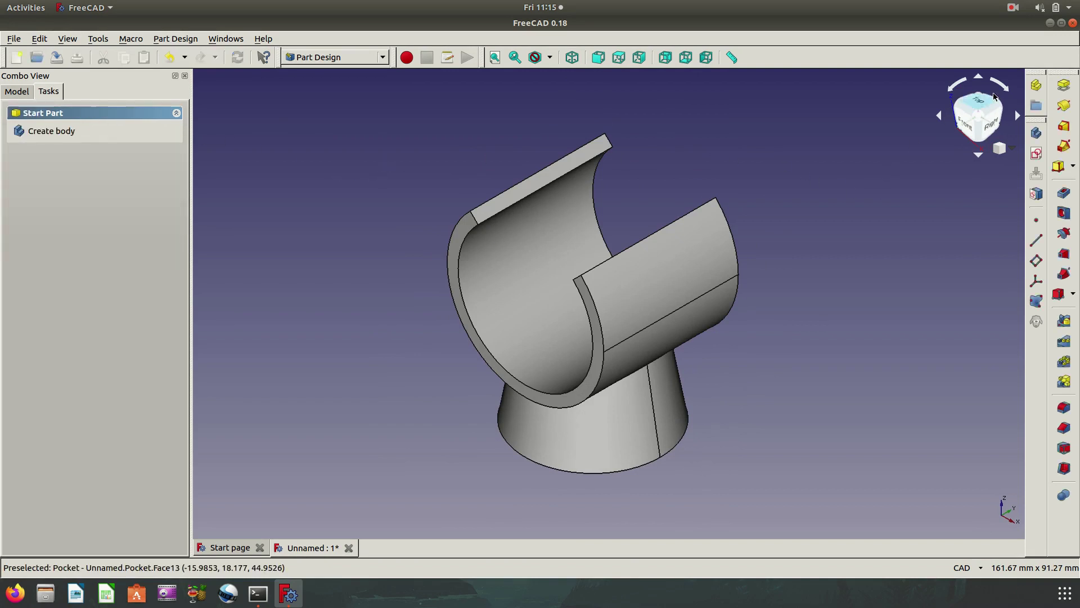
Create a new sketch attached to YZ_Plane
{"action": "left_click", "coordinate": [1036, 153]}
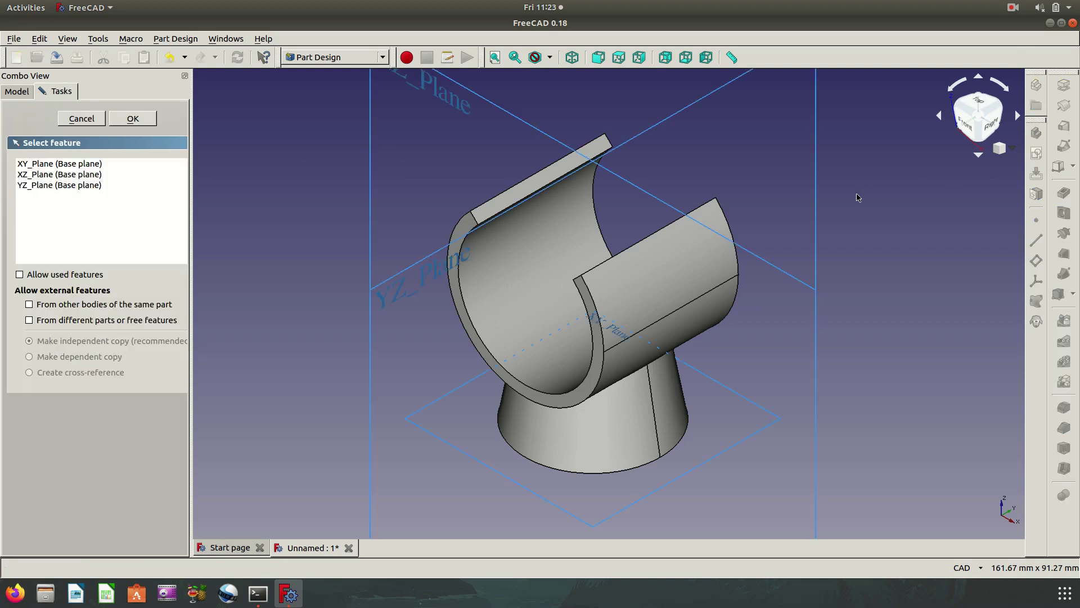
{"action": "scroll", "coordinate": [788, 205], "scroll_direction": "down", "scroll_amount": 2}
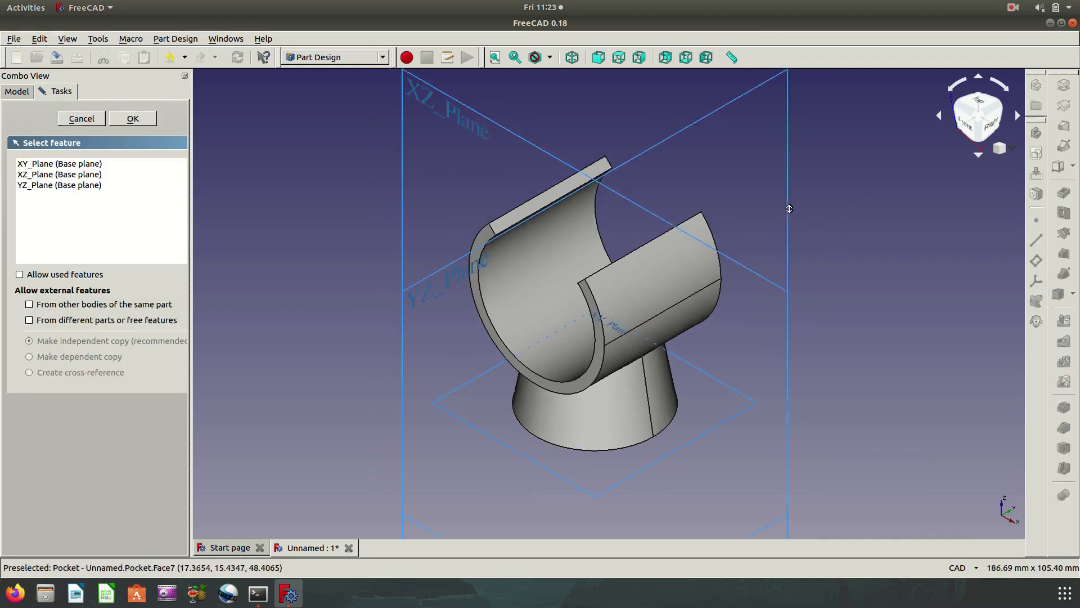
{"action": "scroll", "coordinate": [790, 226], "scroll_direction": "down", "scroll_amount": 2}
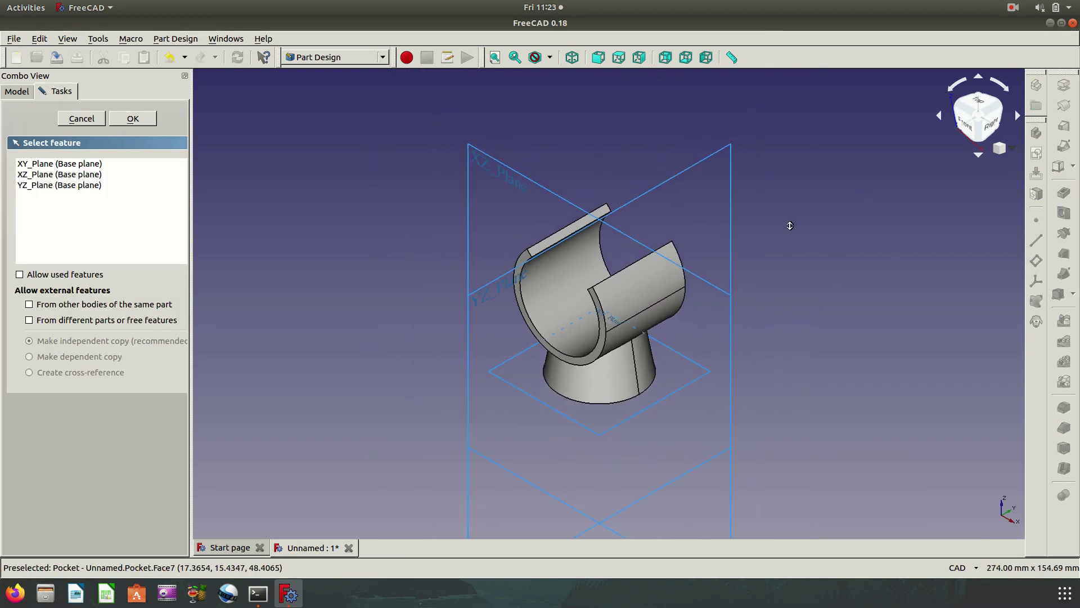
{"action": "left_click", "coordinate": [679, 180]}
{"action": "left_click", "coordinate": [133, 119]}
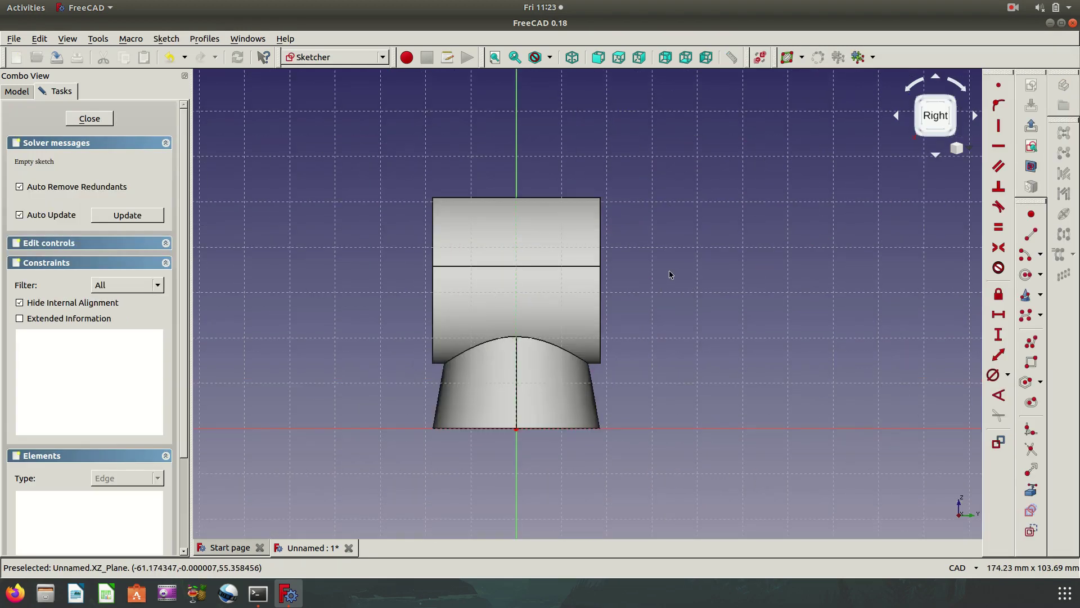
Draw a slanted line over the cradle in wireframe, its lower end on the horizontal axis
{"action": "left_click", "coordinate": [1031, 233]}
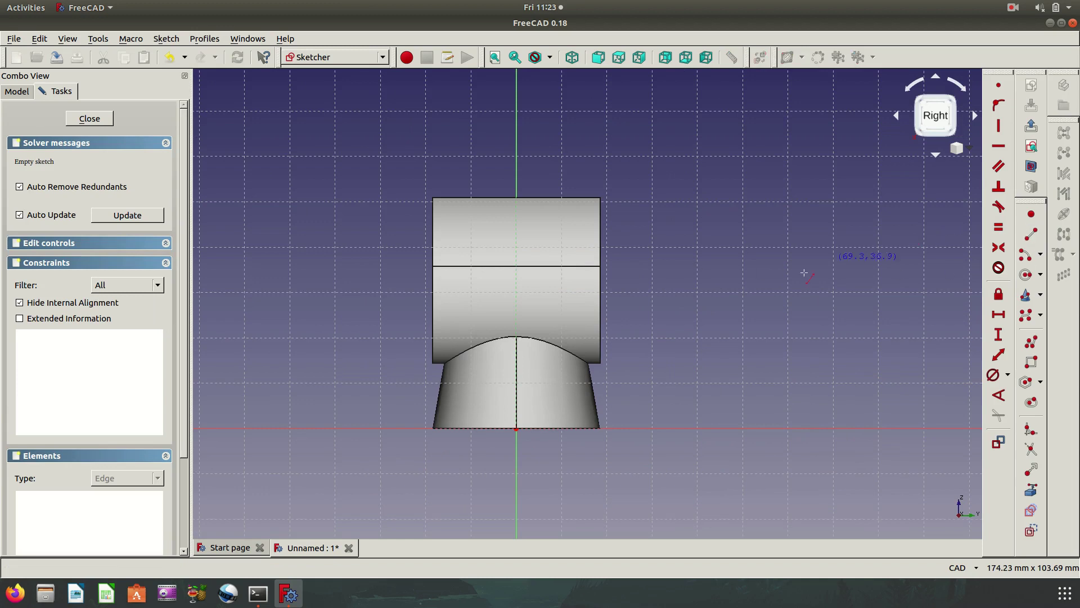
{"action": "left_click", "coordinate": [604, 425]}
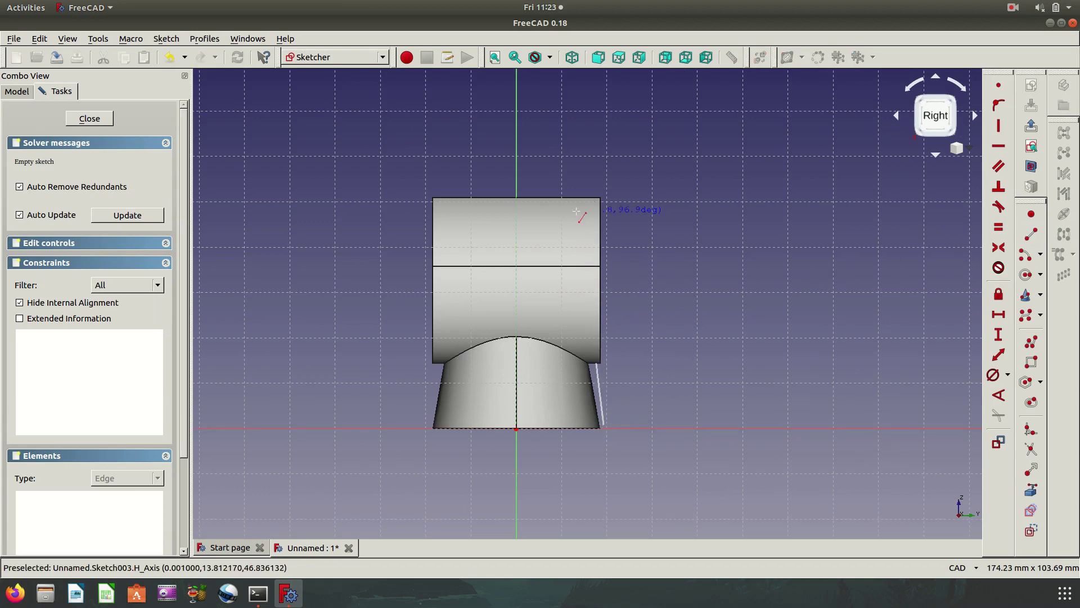
{"action": "left_click", "coordinate": [555, 178]}
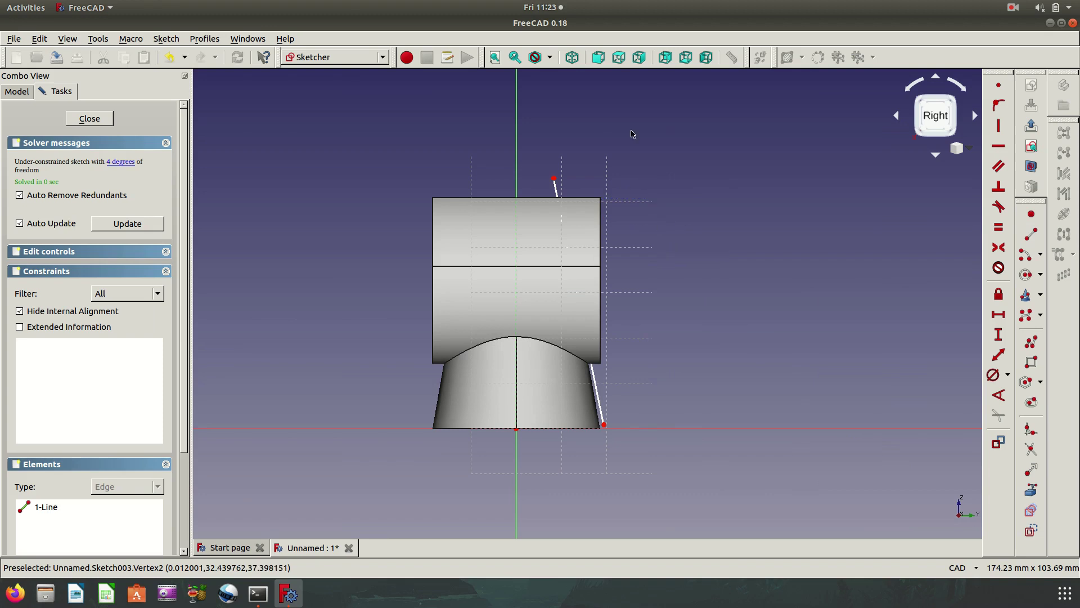
{"action": "left_click", "coordinate": [550, 56]}
{"action": "left_click", "coordinate": [554, 112]}
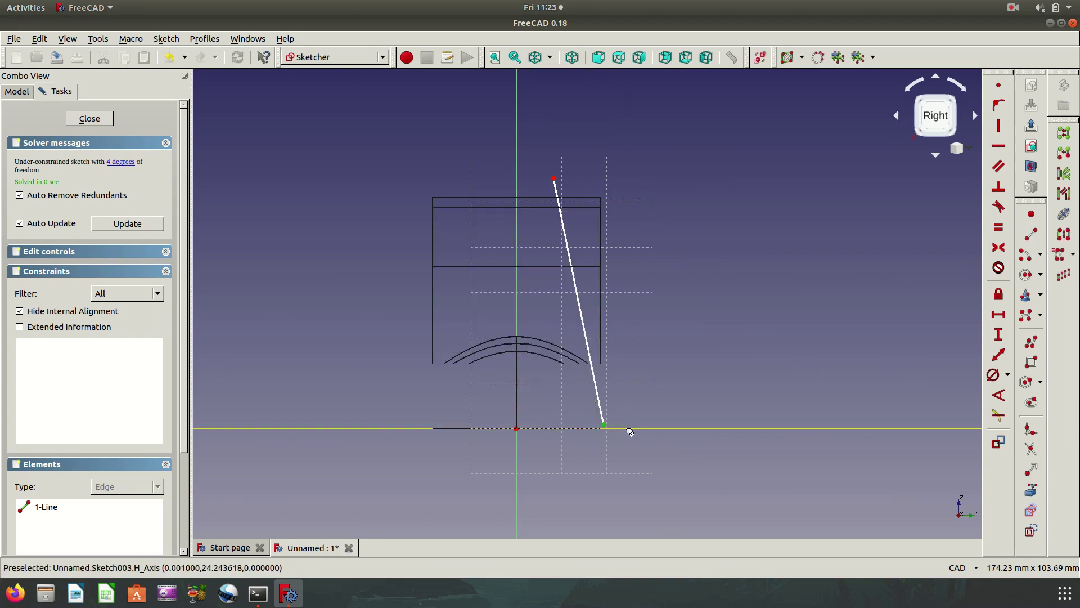
{"action": "left_click", "coordinate": [630, 428]}
{"action": "left_click", "coordinate": [996, 110]}
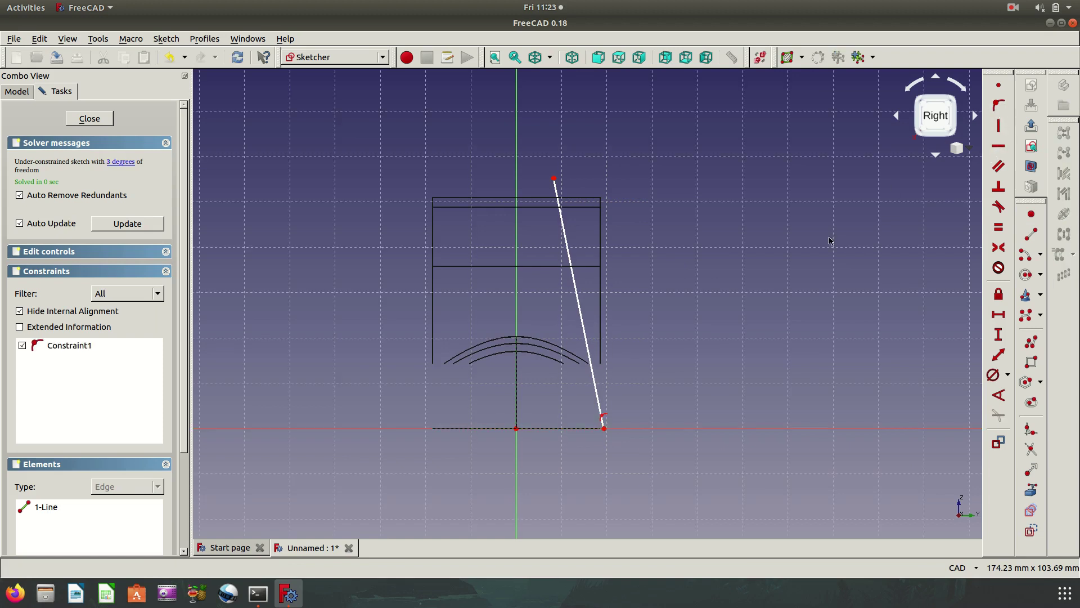
Constrain the slanted line to 80° and its lower end 18.5 mm horizontally from the origin
{"action": "left_click", "coordinate": [599, 394]}
{"action": "left_click", "coordinate": [416, 428]}
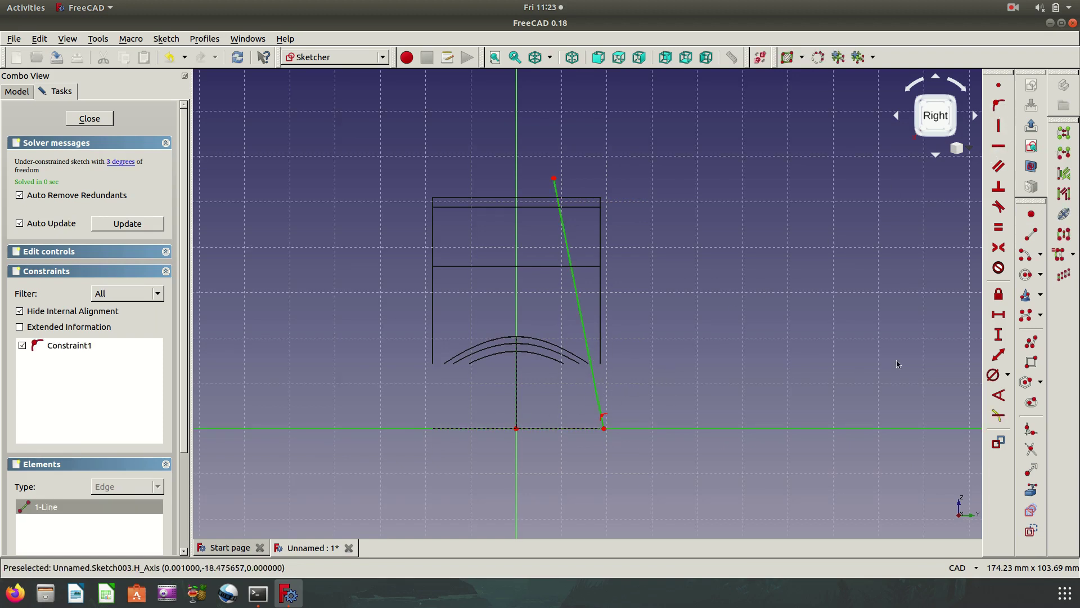
{"action": "left_click", "coordinate": [998, 395]}
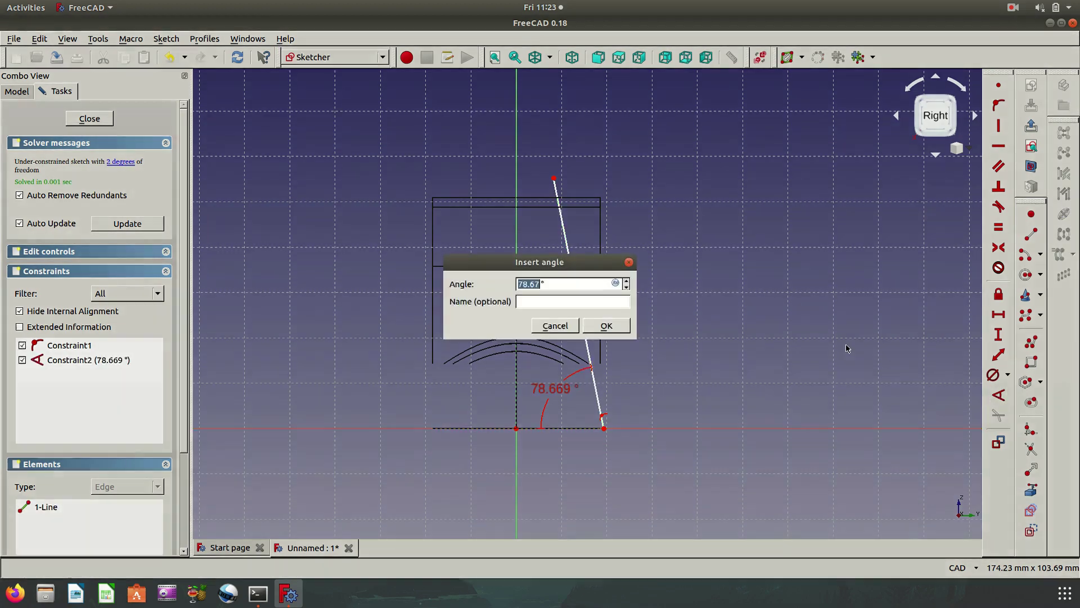
{"action": "type", "text": "80"}
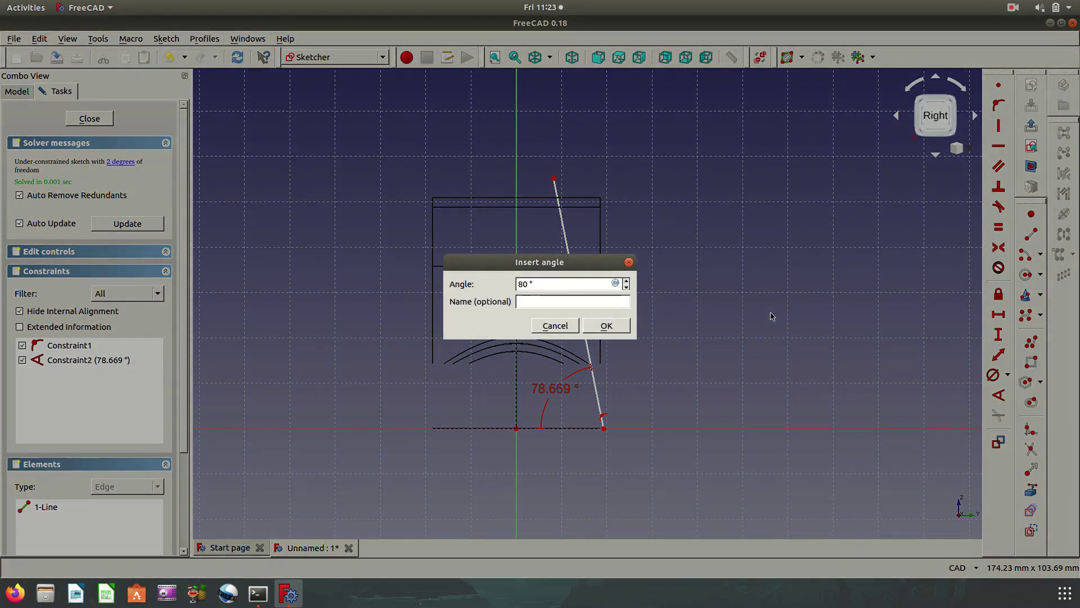
{"action": "left_click", "coordinate": [607, 325]}
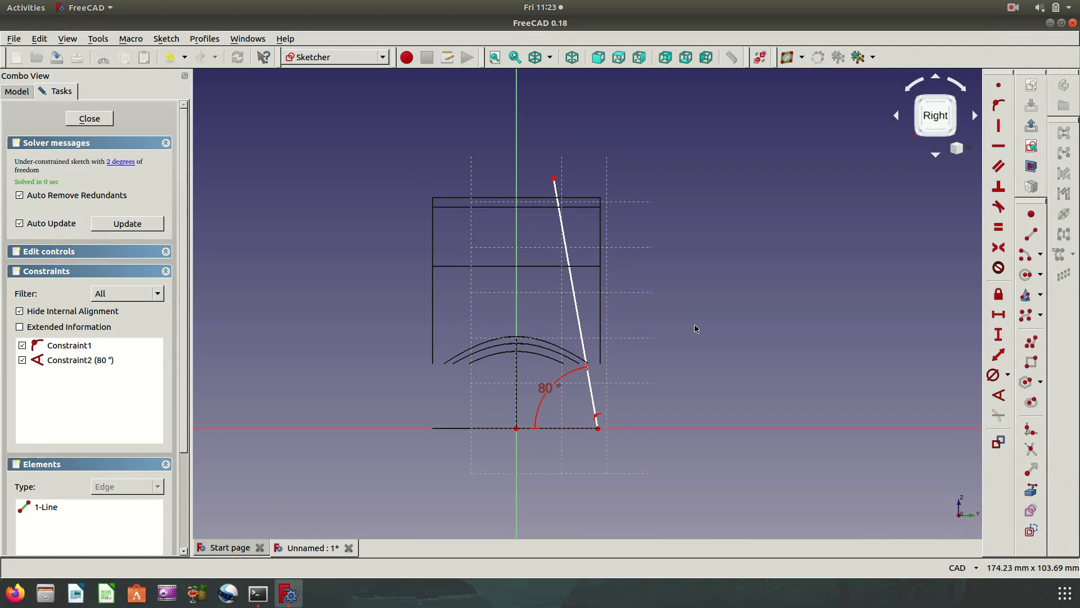
{"action": "left_click", "coordinate": [597, 429]}
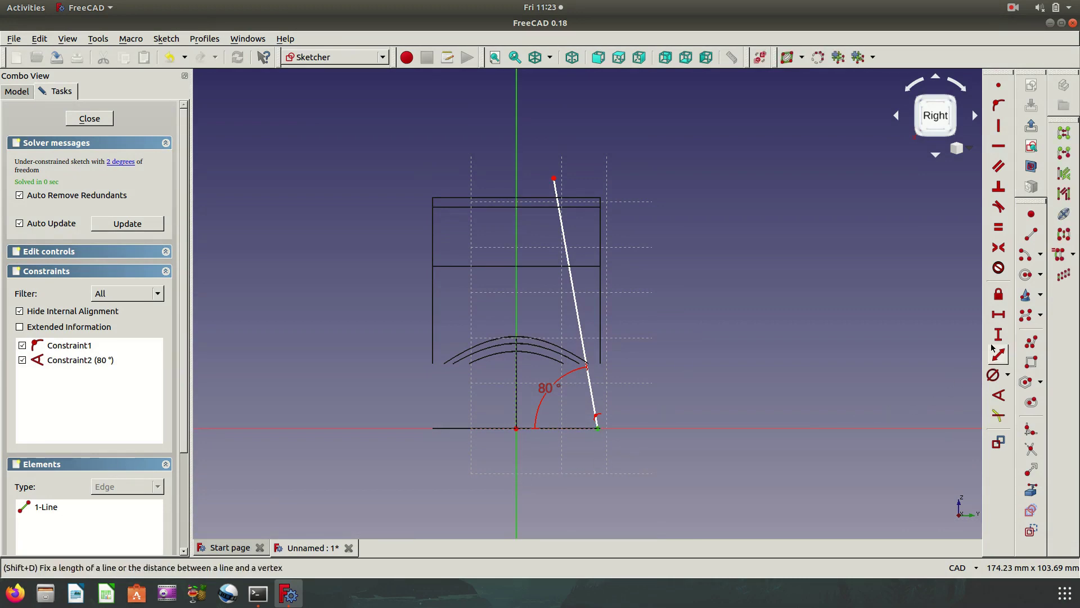
{"action": "left_click", "coordinate": [998, 316]}
{"action": "type", "text": "18"}
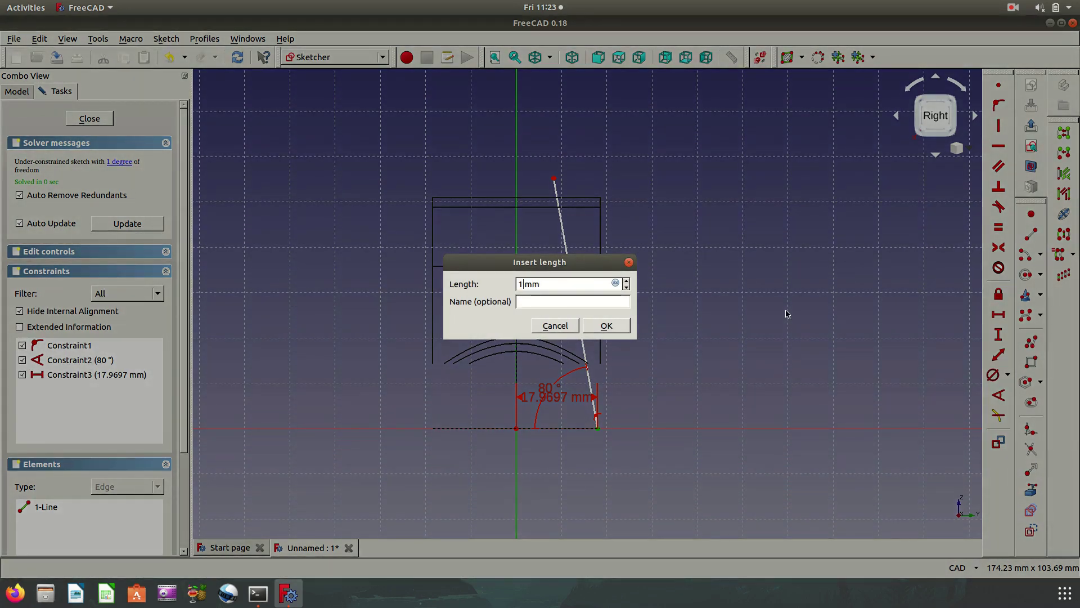
{"action": "type", "text": ".5"}
{"action": "left_click", "coordinate": [606, 325]}
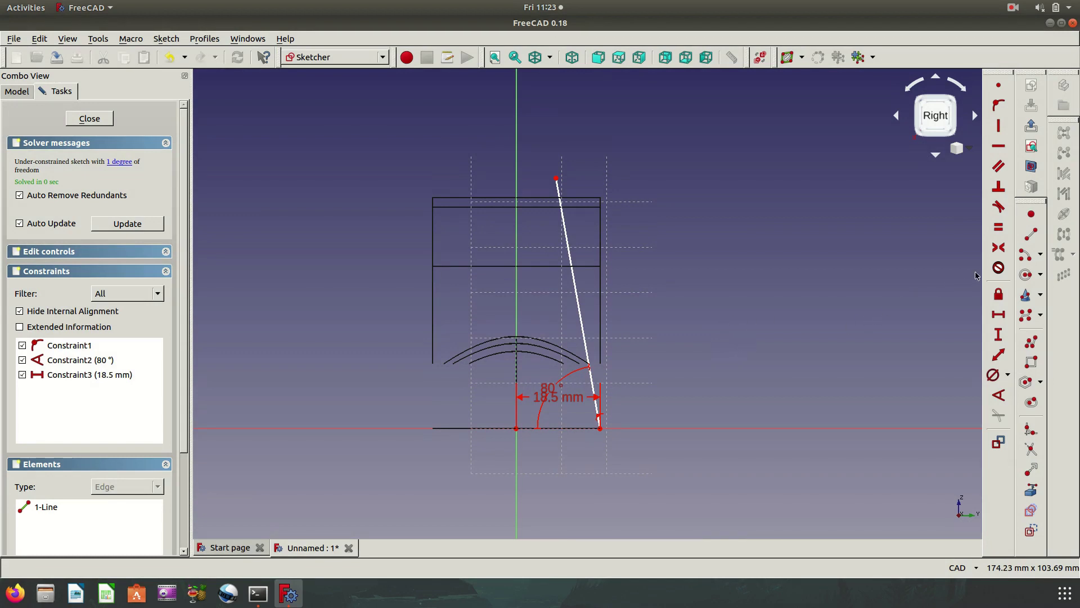
Draw a polyline with bottom, vertical and top edges, closing a four-sided profile with the slanted line
{"action": "left_click", "coordinate": [1031, 341]}
{"action": "left_click", "coordinate": [600, 429]}
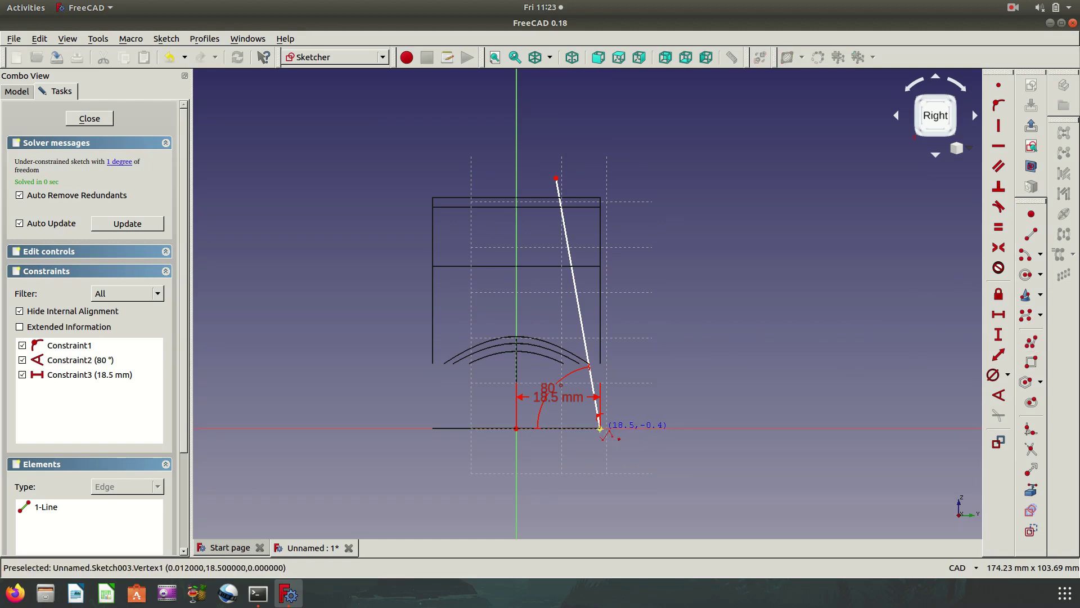
{"action": "left_click", "coordinate": [656, 428]}
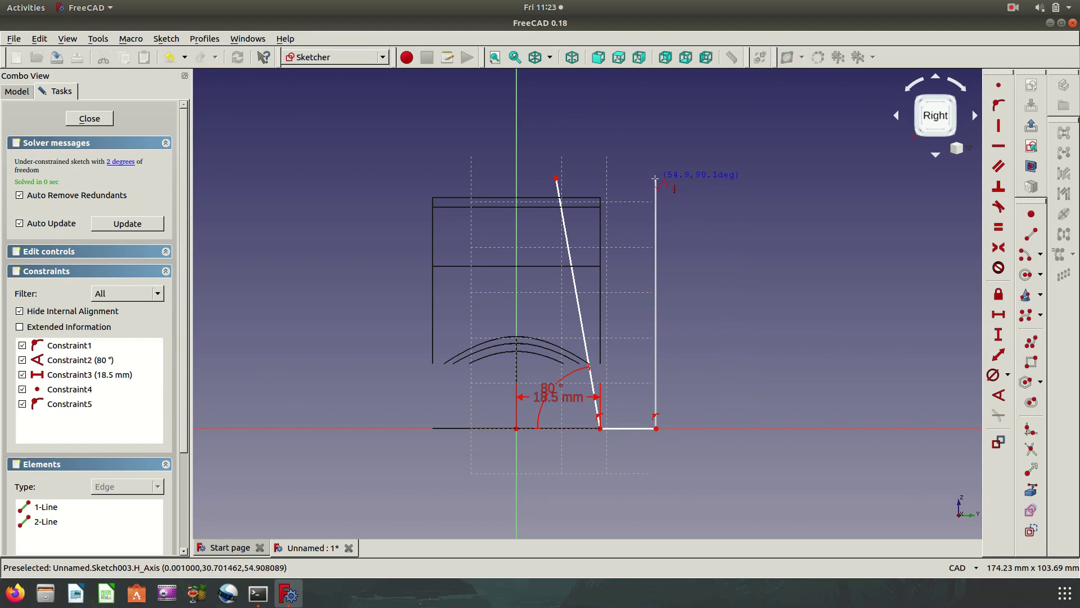
{"action": "left_click", "coordinate": [656, 179]}
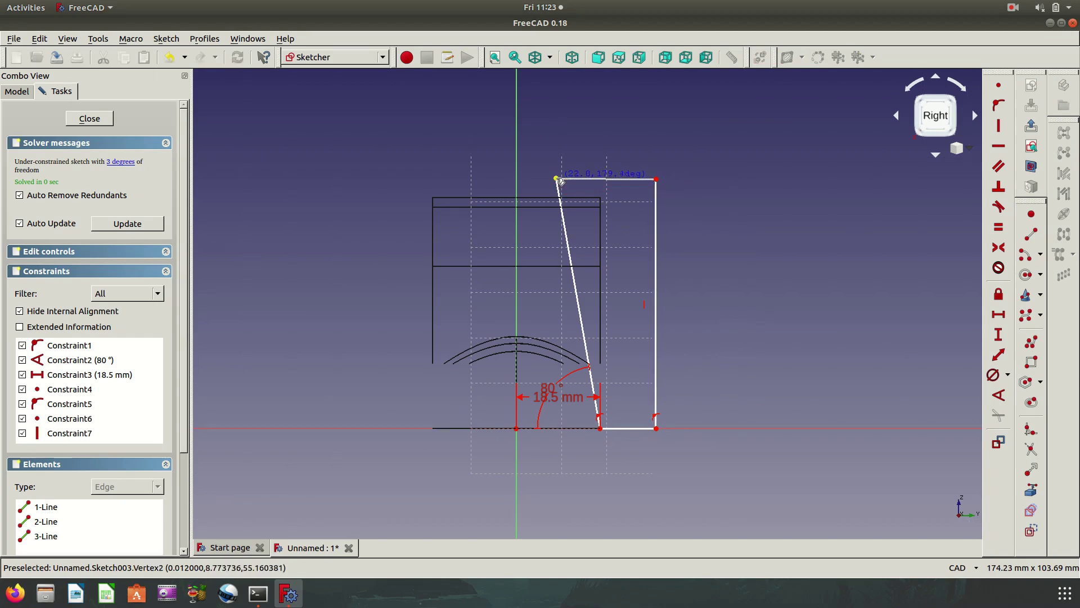
{"action": "left_click", "coordinate": [557, 178]}
{"action": "key", "text": "Escape"}
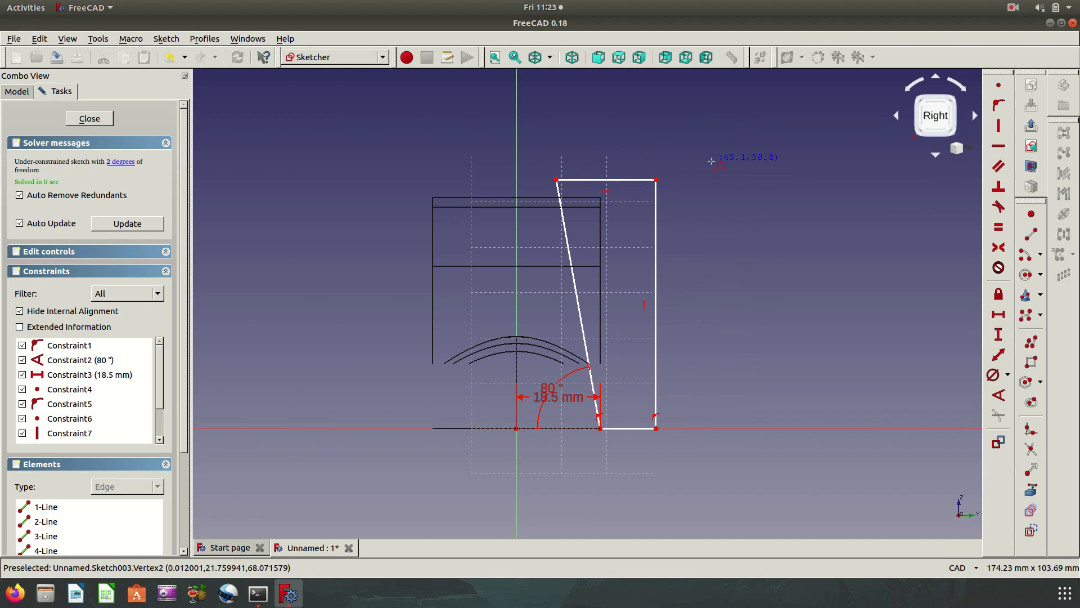
{"action": "key", "text": "Escape"}
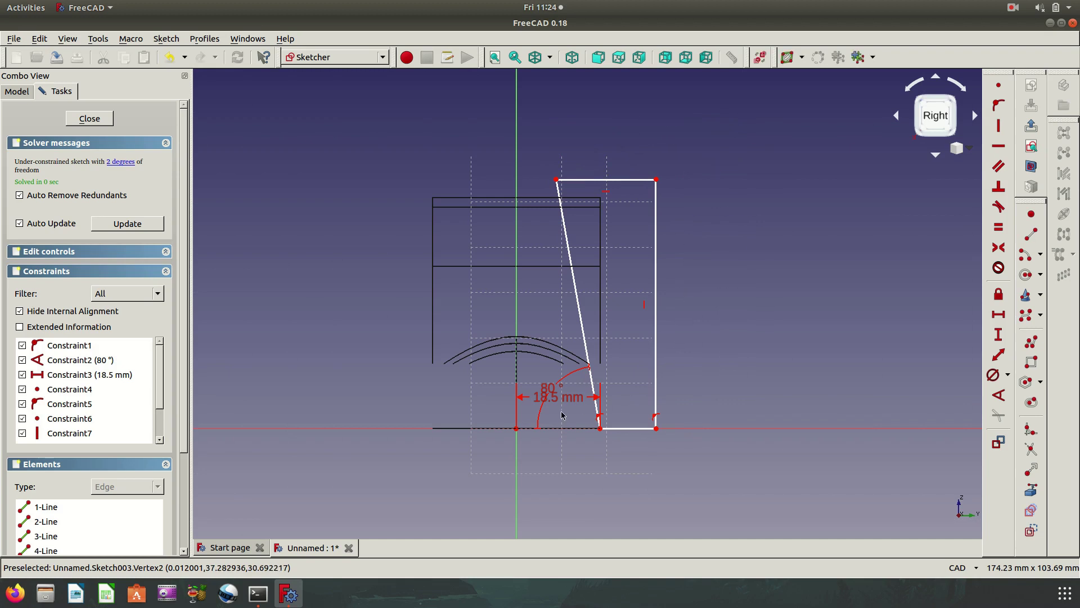
Move the 18.5 mm dimension below and mirror the four edges across the vertical axis
{"action": "left_click_drag", "start_coordinate": [565, 400], "coordinate": [572, 464]}
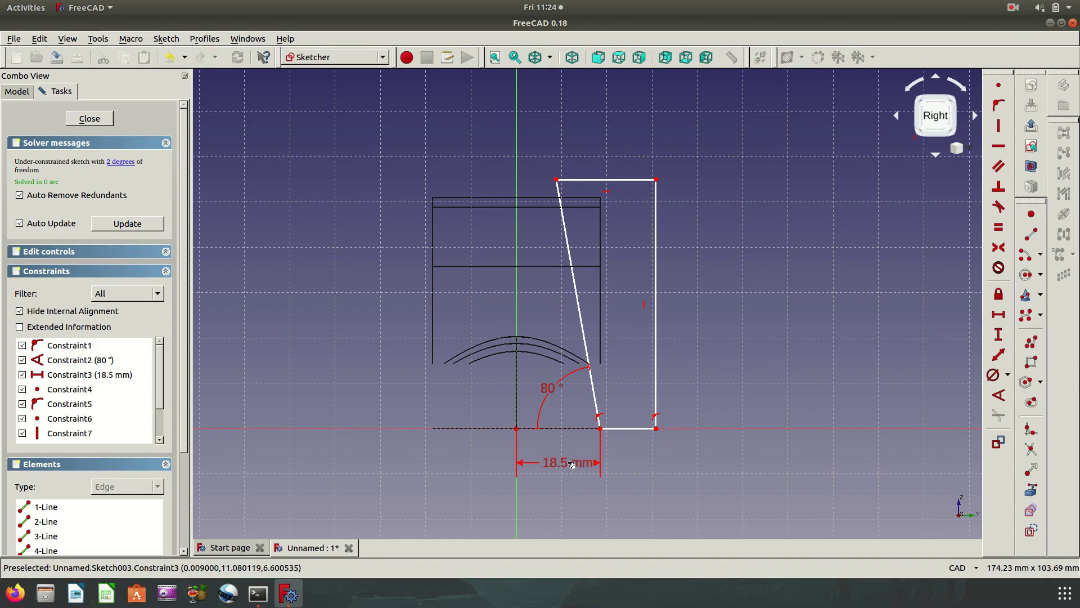
{"action": "left_click", "coordinate": [568, 241]}
{"action": "left_click", "coordinate": [587, 180]}
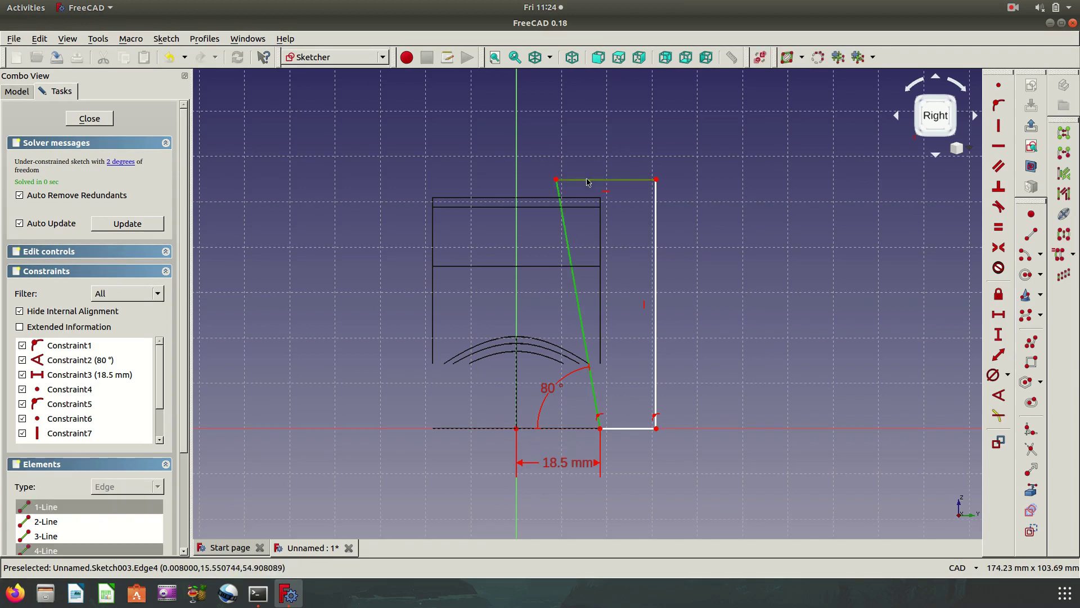
{"action": "left_click", "coordinate": [654, 283]}
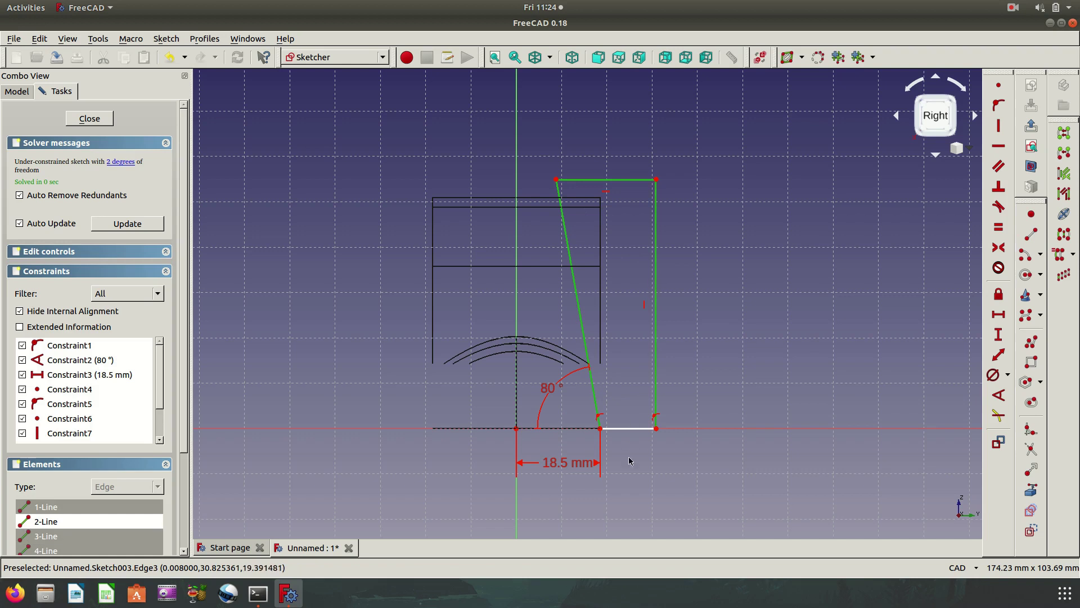
{"action": "left_click", "coordinate": [627, 430]}
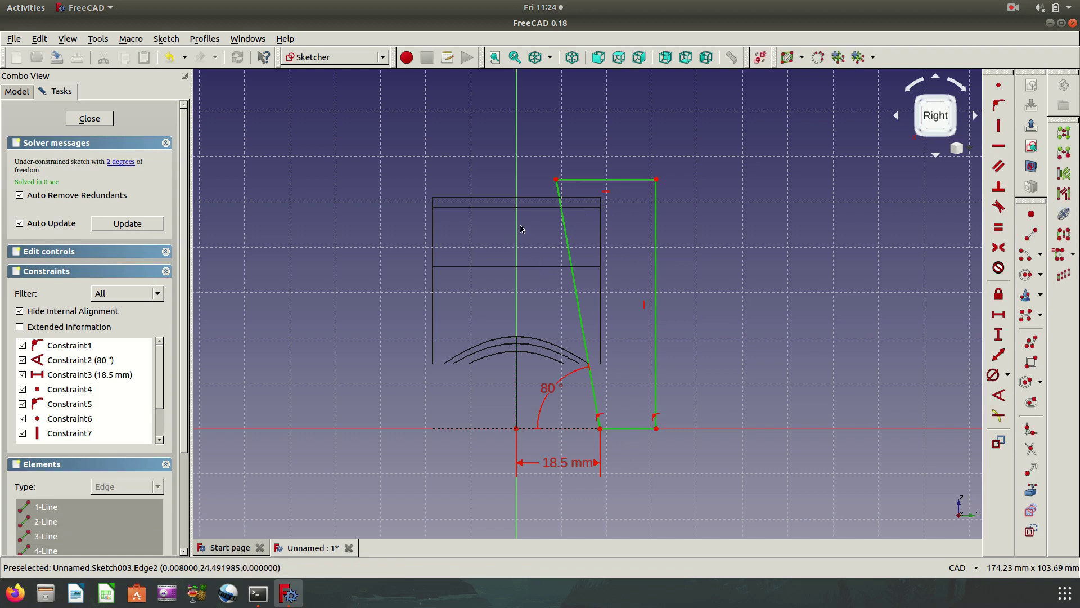
{"action": "left_click", "coordinate": [1059, 240]}
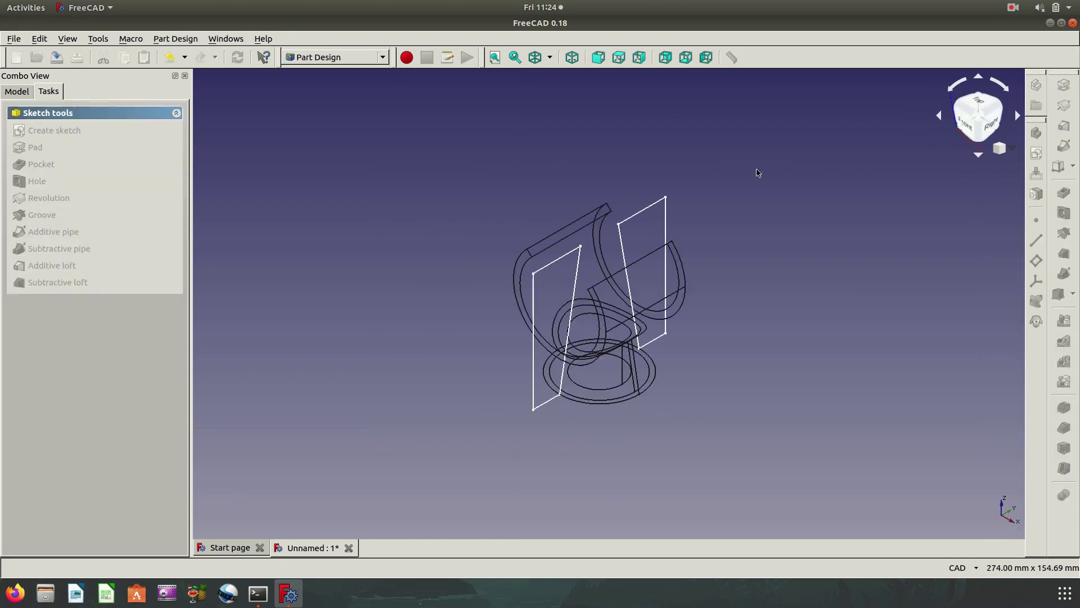
Close the YZ sketch and switch the display back to shaded
{"action": "left_click", "coordinate": [1032, 126]}
{"action": "left_click", "coordinate": [549, 56]}
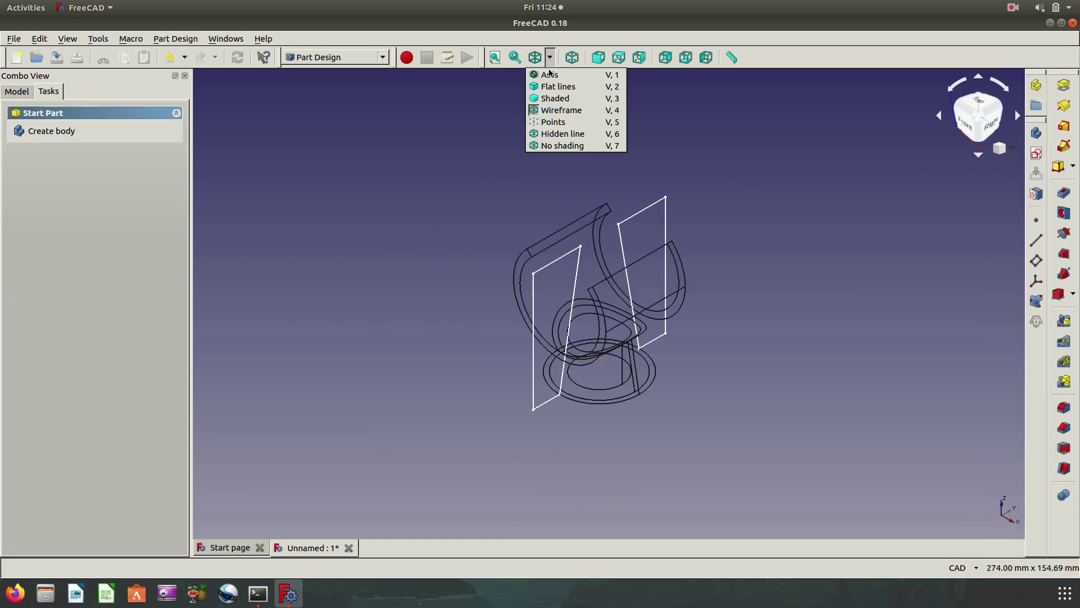
{"action": "left_click", "coordinate": [549, 80]}
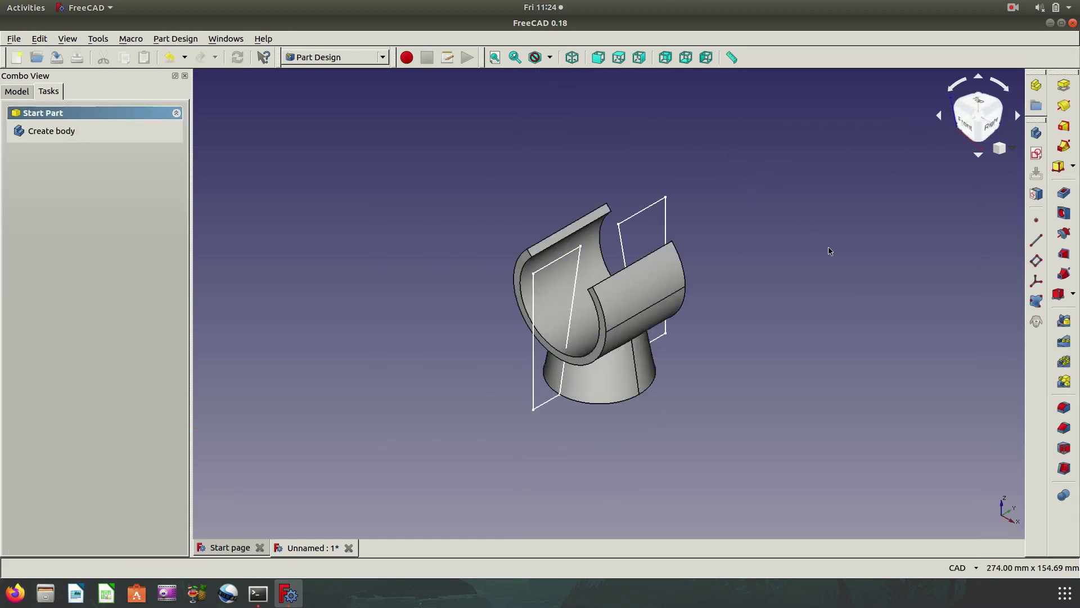
Pocket the mirrored profiles Through all, symmetric to plane, inspecting the cut before confirming
{"action": "left_click", "coordinate": [1064, 192]}
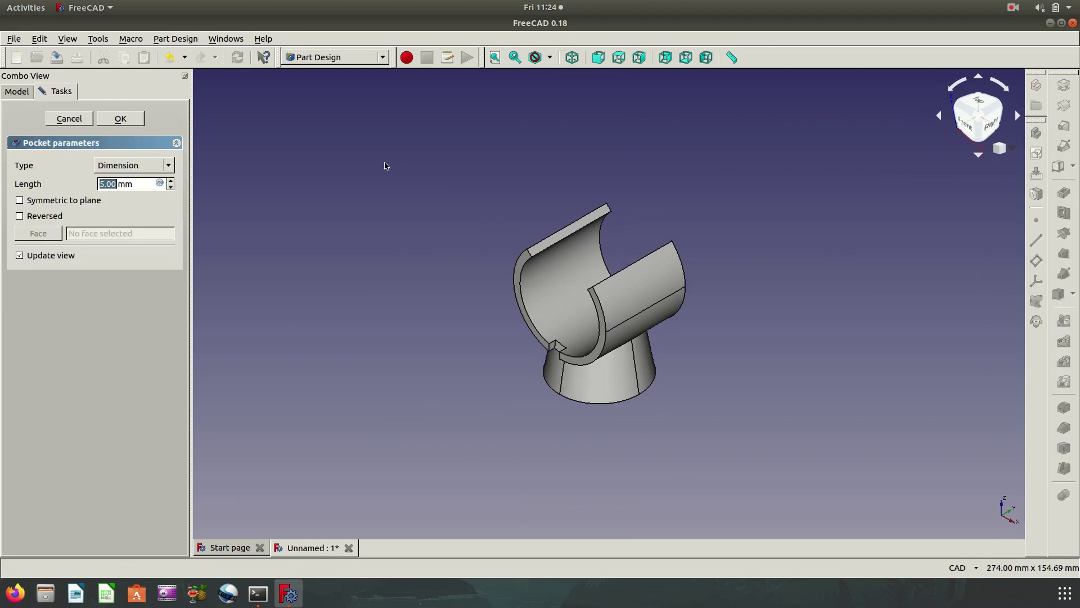
{"action": "left_click", "coordinate": [168, 165]}
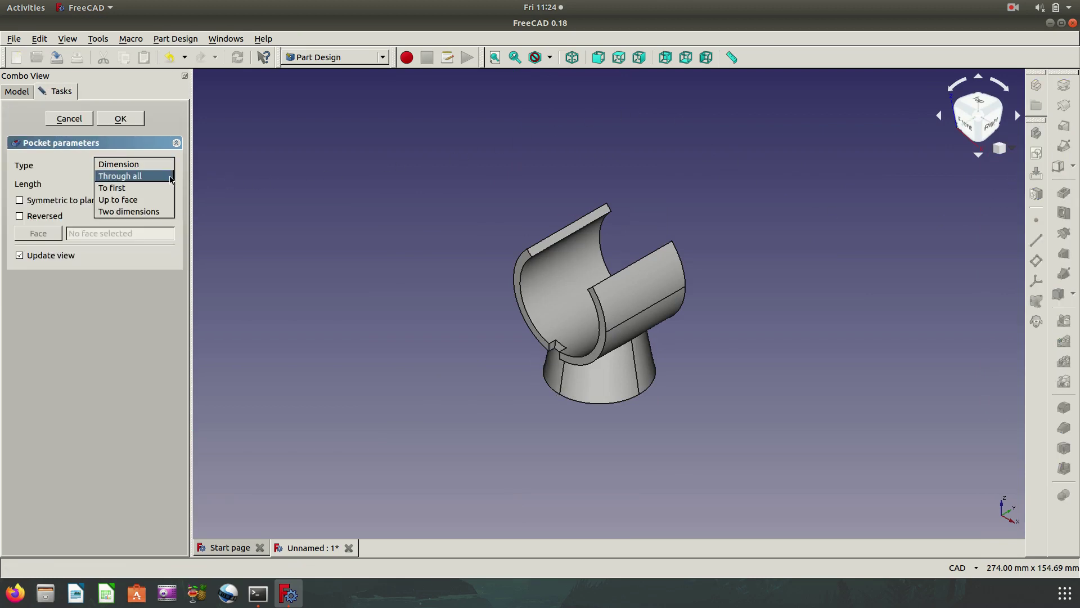
{"action": "left_click", "coordinate": [172, 174]}
{"action": "left_click", "coordinate": [50, 200]}
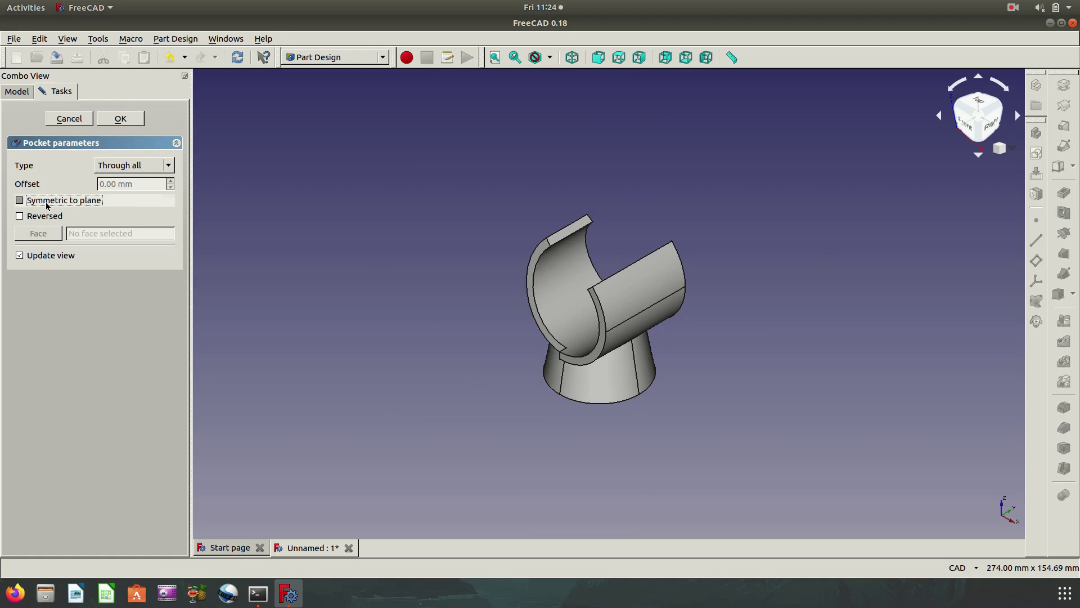
{"action": "mouse_move", "coordinate": [700, 461]}
{"action": "middle_mouse_down"}
{"action": "mouse_move", "coordinate": [666, 425]}
{"action": "mouse_move", "coordinate": [482, 470]}
{"action": "mouse_move", "coordinate": [605, 330]}
{"action": "middle_mouse_up"}
{"action": "mouse_move", "coordinate": [472, 279]}
{"action": "middle_mouse_down"}
{"action": "mouse_move", "coordinate": [517, 265]}
{"action": "mouse_move", "coordinate": [600, 441]}
{"action": "mouse_move", "coordinate": [769, 355]}
{"action": "mouse_move", "coordinate": [761, 346]}
{"action": "middle_mouse_up"}
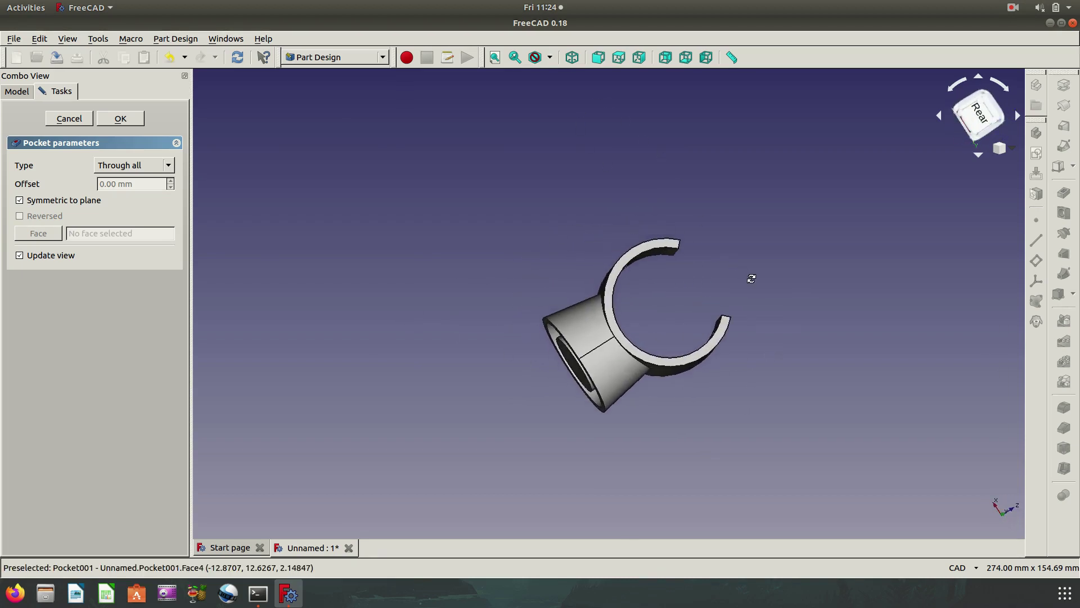
{"action": "scroll", "coordinate": [758, 238], "scroll_direction": "up", "scroll_amount": 5}
{"action": "mouse_move", "coordinate": [740, 239]}
{"action": "middle_mouse_down"}
{"action": "mouse_move", "coordinate": [557, 208]}
{"action": "mouse_move", "coordinate": [441, 231]}
{"action": "mouse_move", "coordinate": [883, 306]}
{"action": "mouse_move", "coordinate": [742, 335]}
{"action": "mouse_move", "coordinate": [594, 338]}
{"action": "mouse_move", "coordinate": [632, 236]}
{"action": "mouse_move", "coordinate": [824, 265]}
{"action": "mouse_move", "coordinate": [897, 306]}
{"action": "middle_mouse_up"}
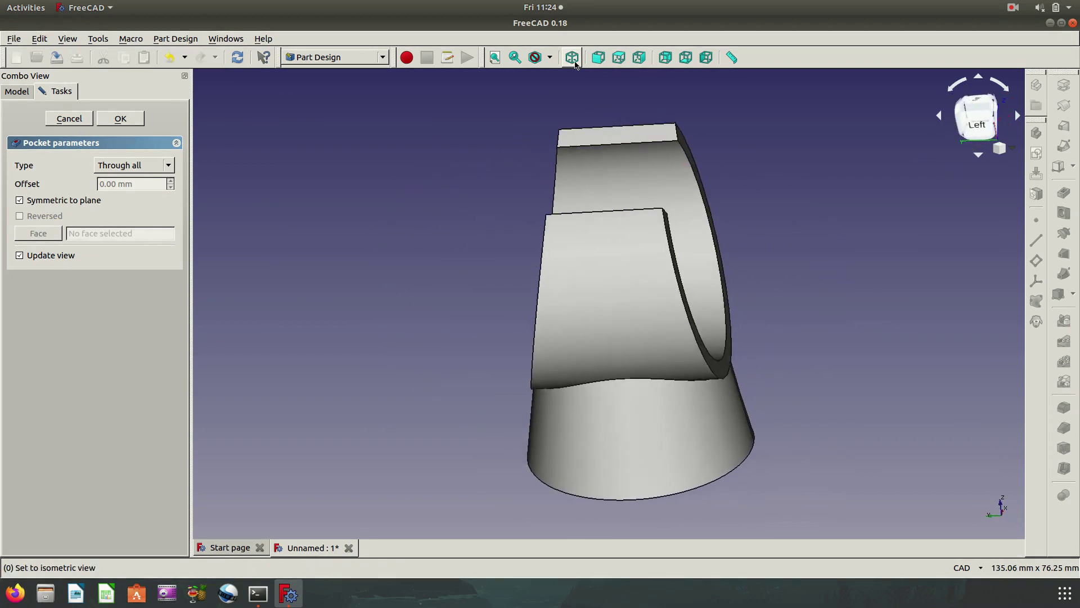
{"action": "key", "text": "0"}
{"action": "middle_click_drag", "start_coordinate": [766, 229], "coordinate": [822, 254]}
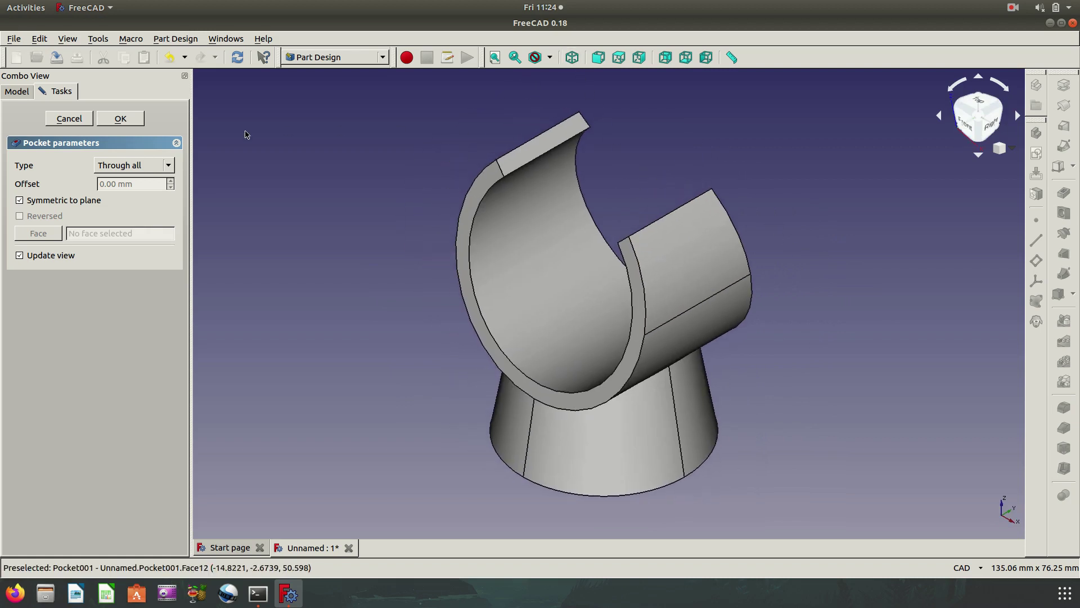
{"action": "left_click", "coordinate": [120, 118]}
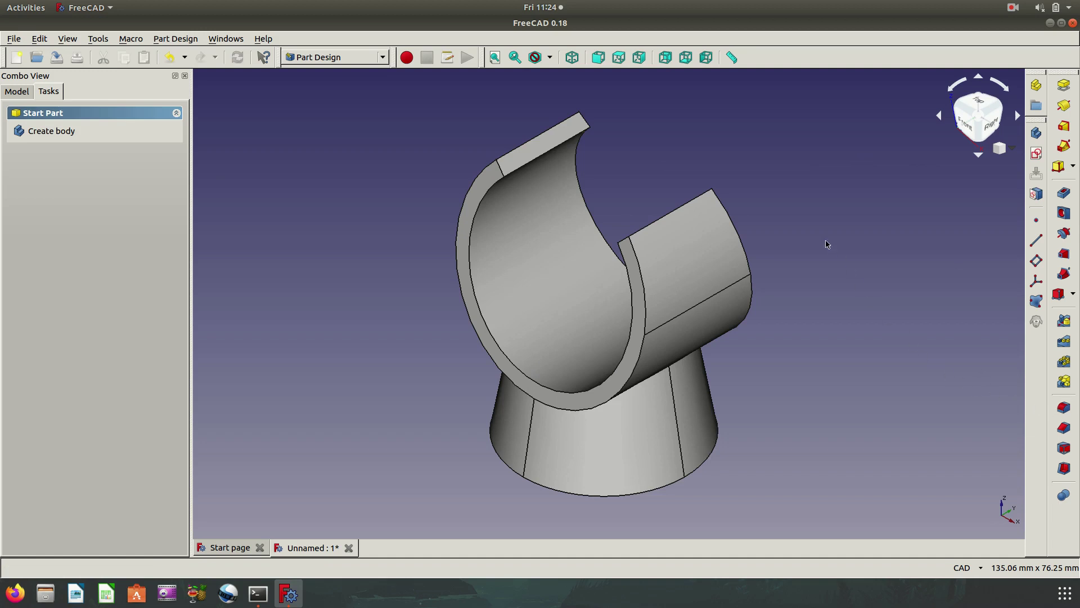
Orbit to the clamp tips and select the long edges along both open tips
{"action": "mouse_move", "coordinate": [825, 244]}
{"action": "middle_mouse_down"}
{"action": "mouse_move", "coordinate": [837, 234]}
{"action": "mouse_move", "coordinate": [825, 198]}
{"action": "mouse_move", "coordinate": [643, 162]}
{"action": "mouse_move", "coordinate": [663, 183]}
{"action": "middle_mouse_up"}
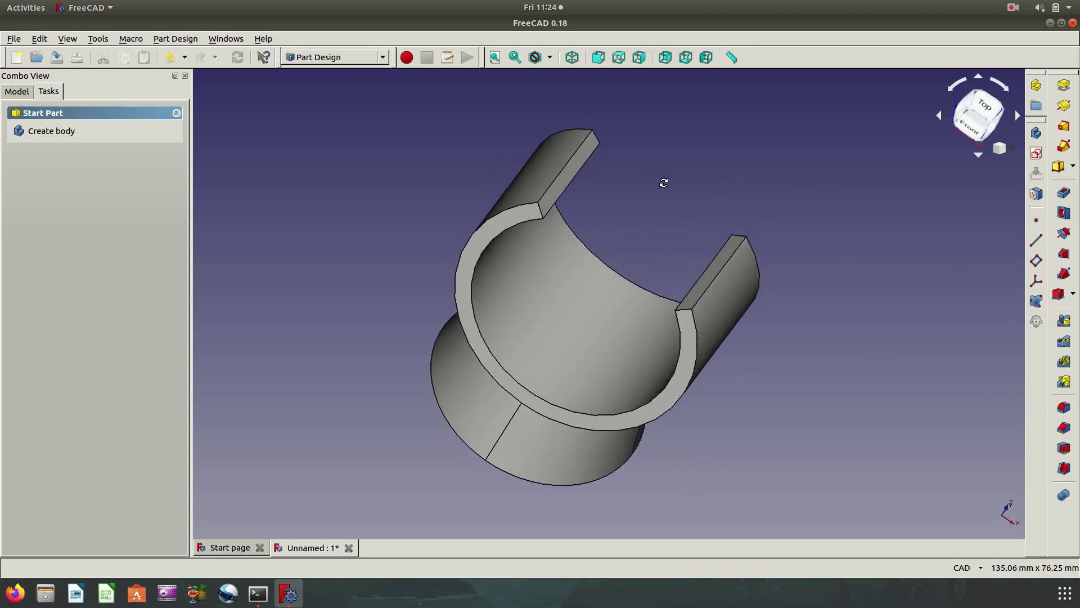
{"action": "left_click", "coordinate": [580, 184]}
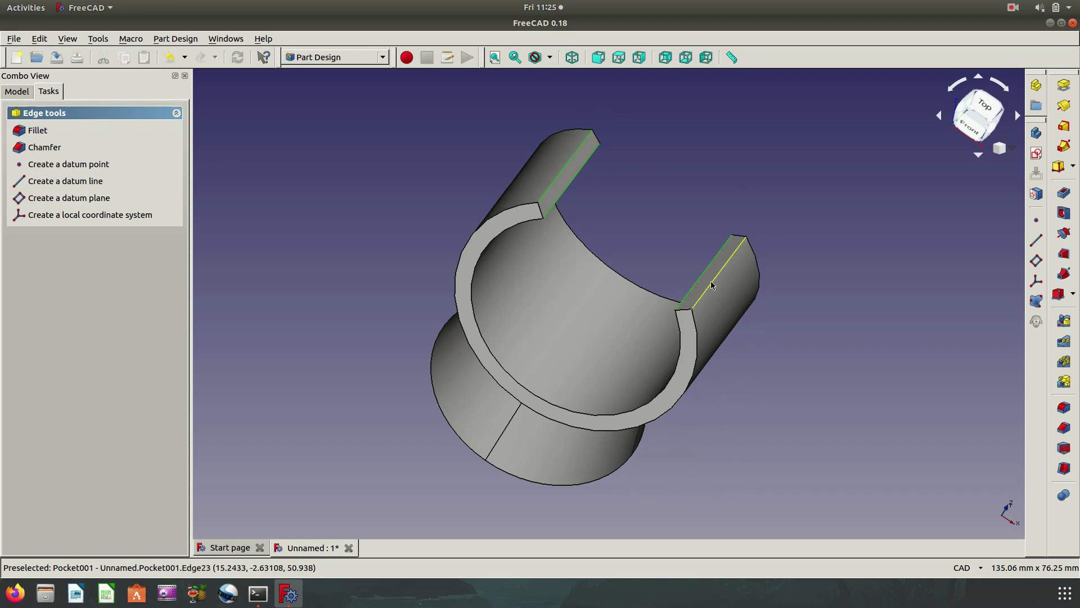
Apply a 1.5 mm fillet to the selected clamp-tip edges
{"action": "left_click", "coordinate": [1063, 407]}
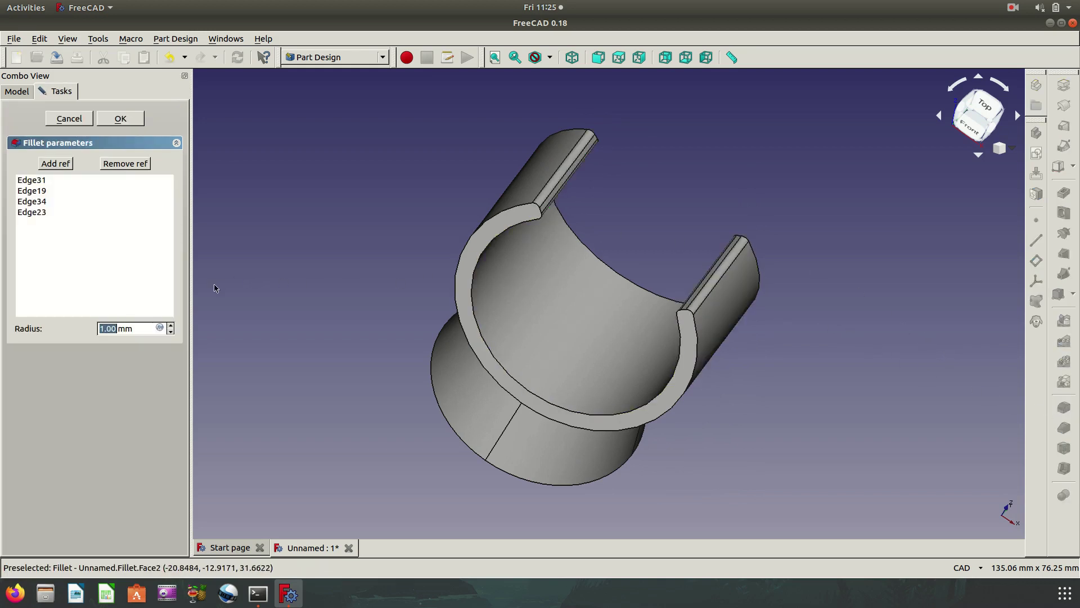
{"action": "left_click_drag", "start_coordinate": [139, 328], "coordinate": [95, 329]}
{"action": "type", "text": "1"}
{"action": "type", "text": ".5"}
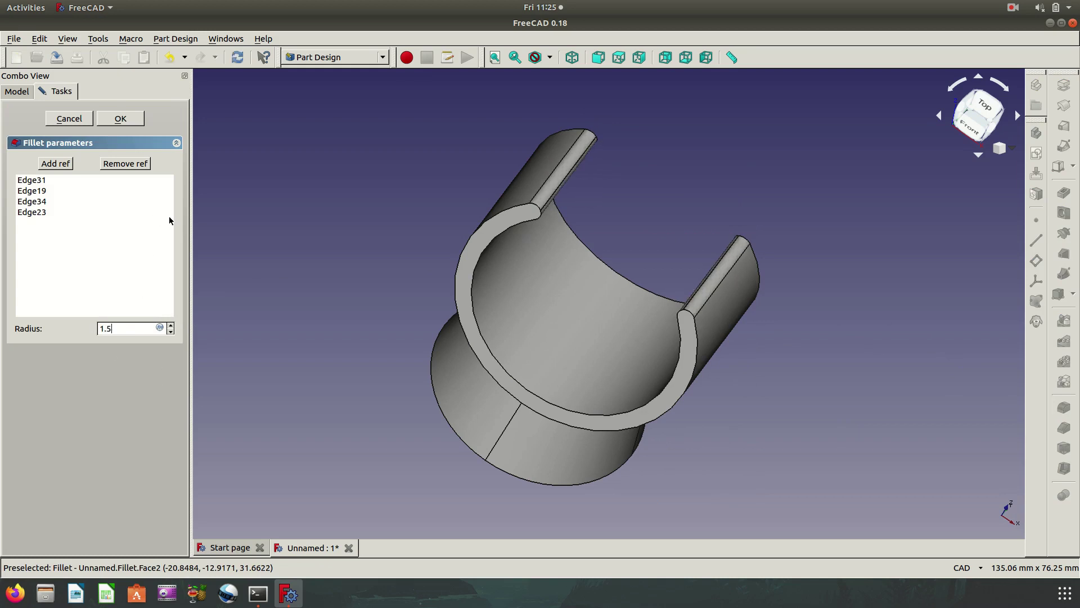
{"action": "middle_click_drag", "start_coordinate": [336, 260], "coordinate": [610, 164]}
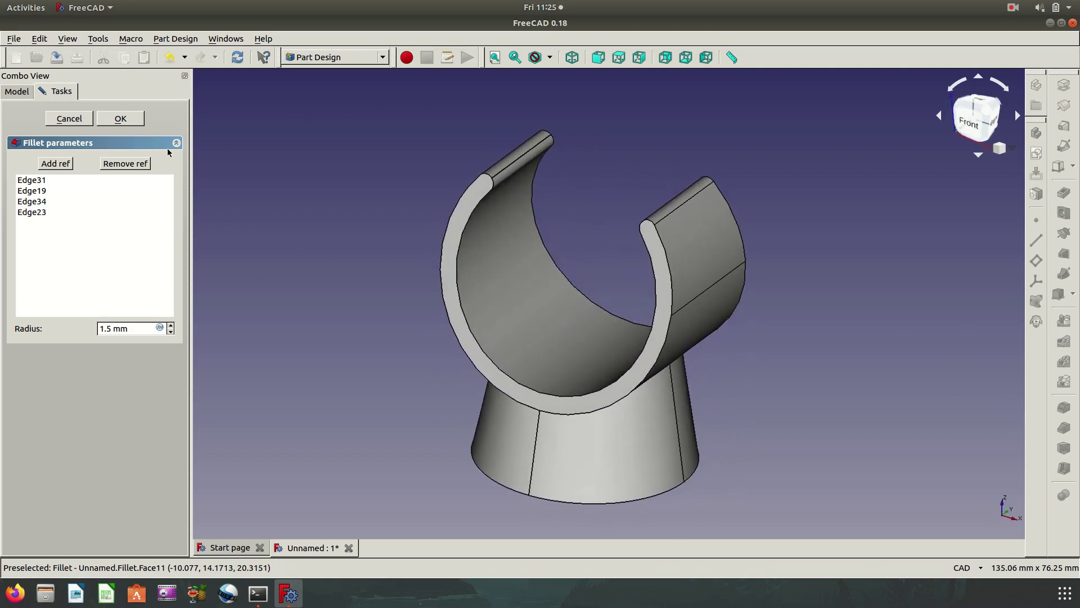
{"action": "left_click", "coordinate": [121, 118]}
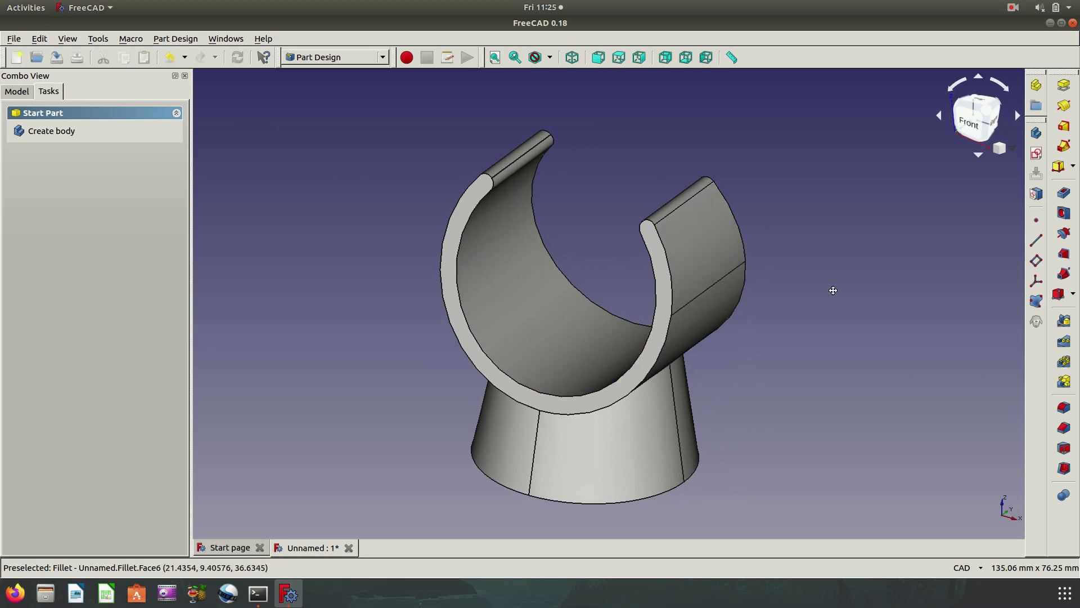
Switch to the isometric view and begin a new sketch on the clamp
{"action": "mouse_move", "coordinate": [832, 292]}
{"action": "middle_mouse_down"}
{"action": "mouse_move", "coordinate": [664, 321]}
{"action": "mouse_move", "coordinate": [816, 301]}
{"action": "mouse_move", "coordinate": [813, 321]}
{"action": "mouse_move", "coordinate": [747, 299]}
{"action": "mouse_move", "coordinate": [775, 289]}
{"action": "mouse_move", "coordinate": [784, 354]}
{"action": "mouse_move", "coordinate": [765, 193]}
{"action": "middle_mouse_up"}
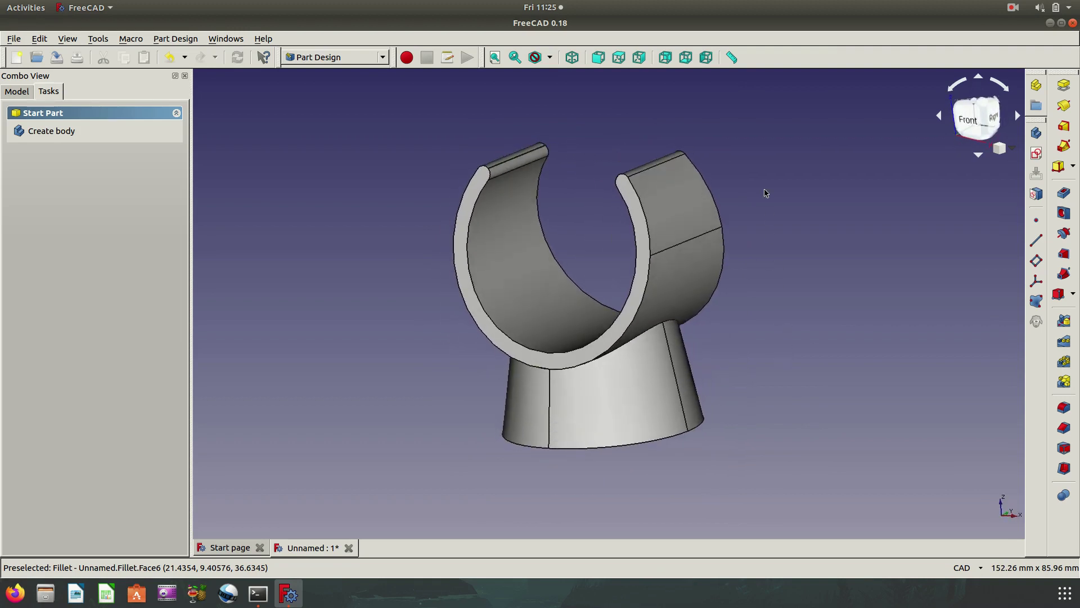
{"action": "left_click", "coordinate": [572, 57]}
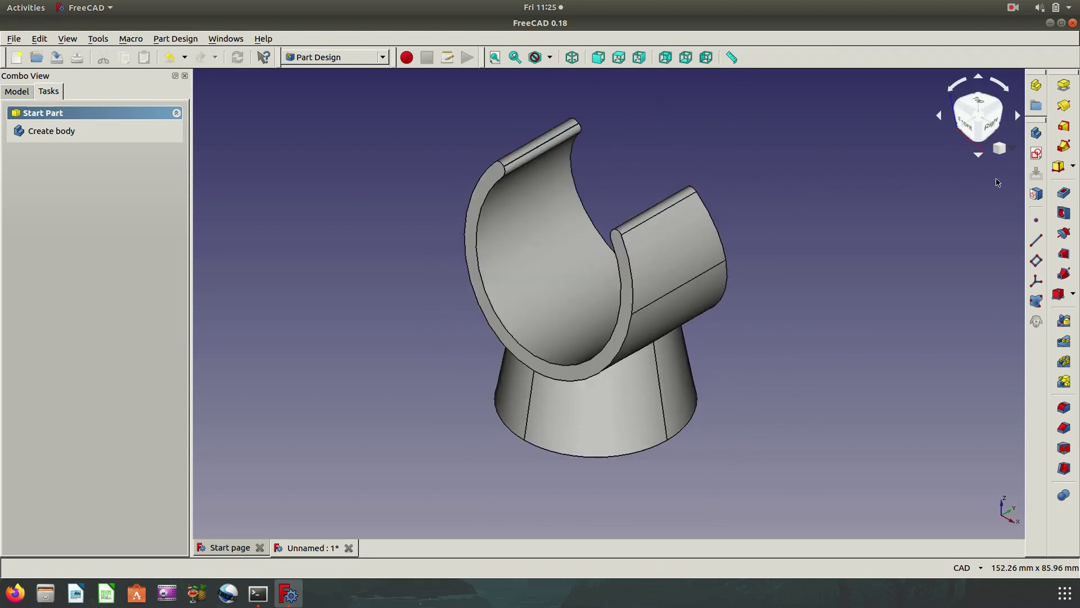
{"action": "left_click", "coordinate": [1037, 154]}
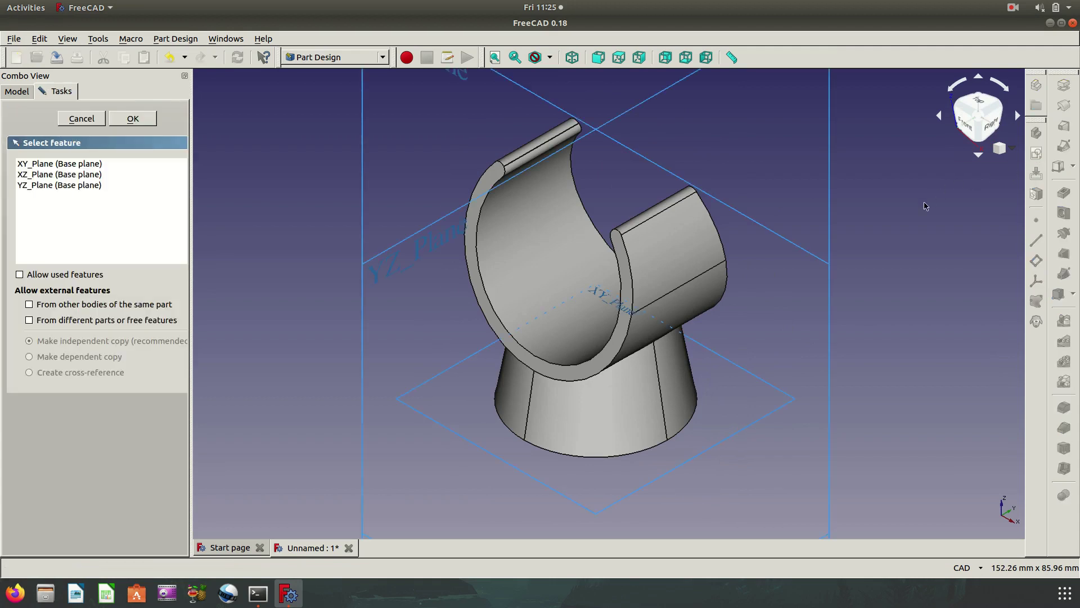
Attach the new sketch to the XZ_Plane base plane
{"action": "middle_click_drag", "start_coordinate": [898, 323], "coordinate": [901, 334]}
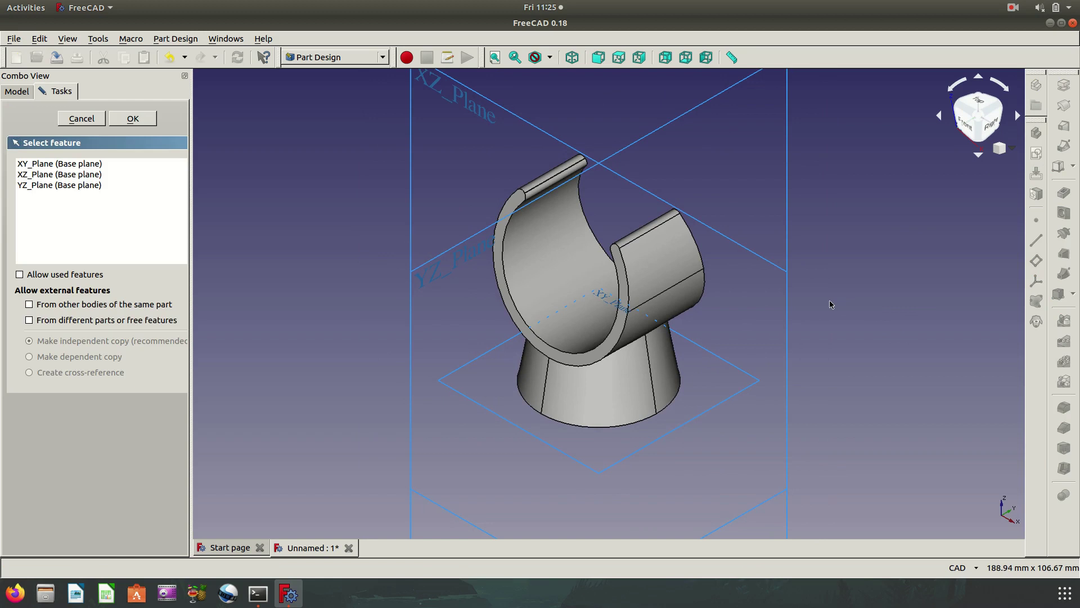
{"action": "middle_click_drag", "start_coordinate": [830, 281], "coordinate": [832, 302]}
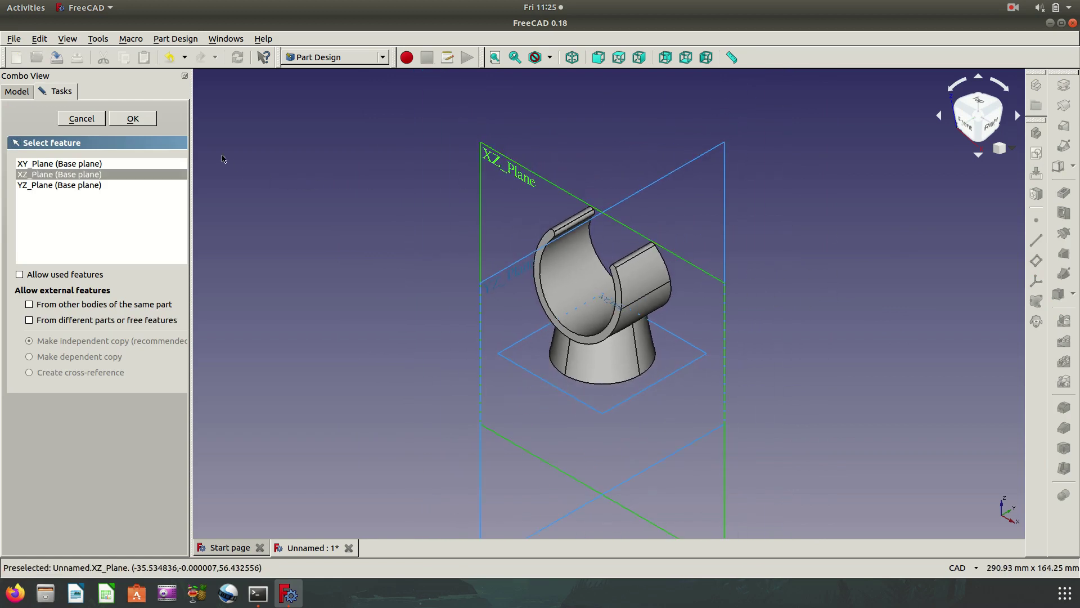
{"action": "left_click", "coordinate": [134, 117]}
Zoom in, start the Polyline tool, and set the Draw style to Wireframe
{"action": "scroll", "coordinate": [585, 321], "scroll_direction": "up", "scroll_amount": 2}
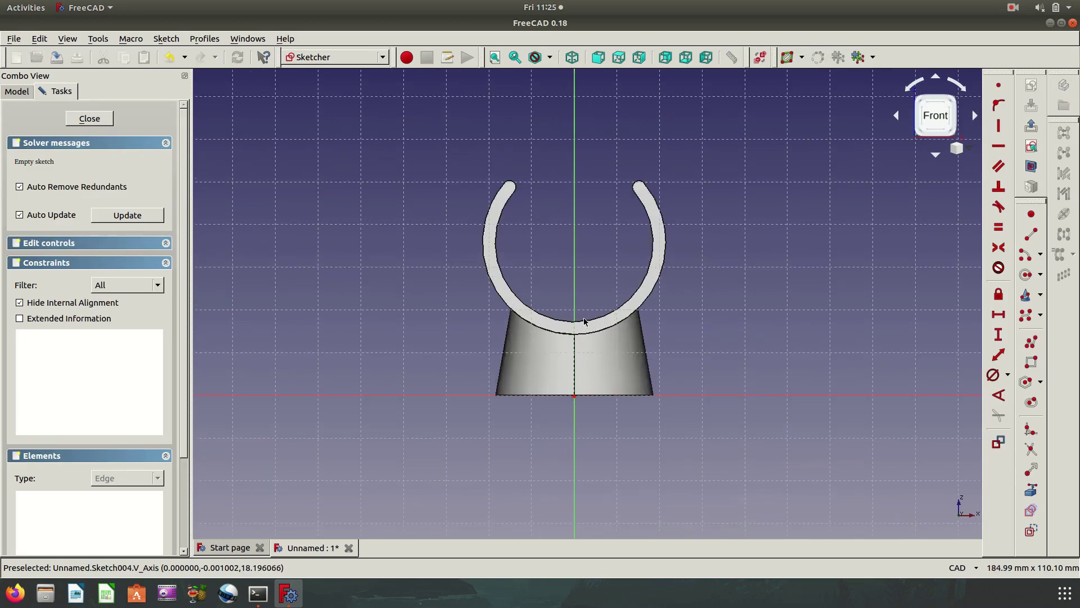
{"action": "scroll", "coordinate": [585, 321], "scroll_direction": "up", "scroll_amount": 2}
{"action": "scroll", "coordinate": [745, 329], "scroll_direction": "up", "scroll_amount": 1}
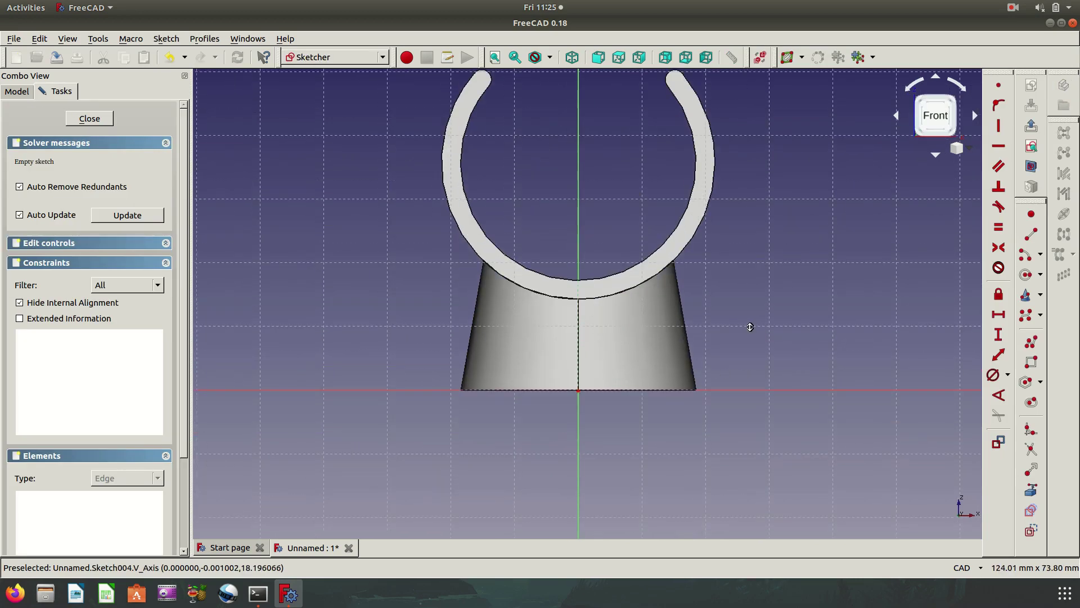
{"action": "scroll", "coordinate": [748, 321], "scroll_direction": "up", "scroll_amount": 1}
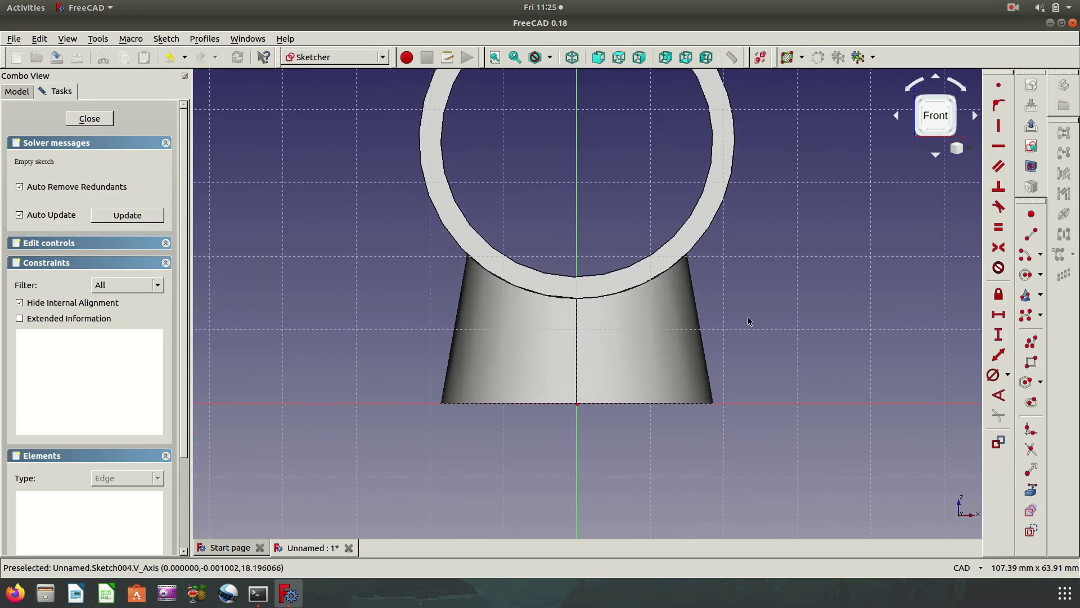
{"action": "left_click", "coordinate": [1032, 342]}
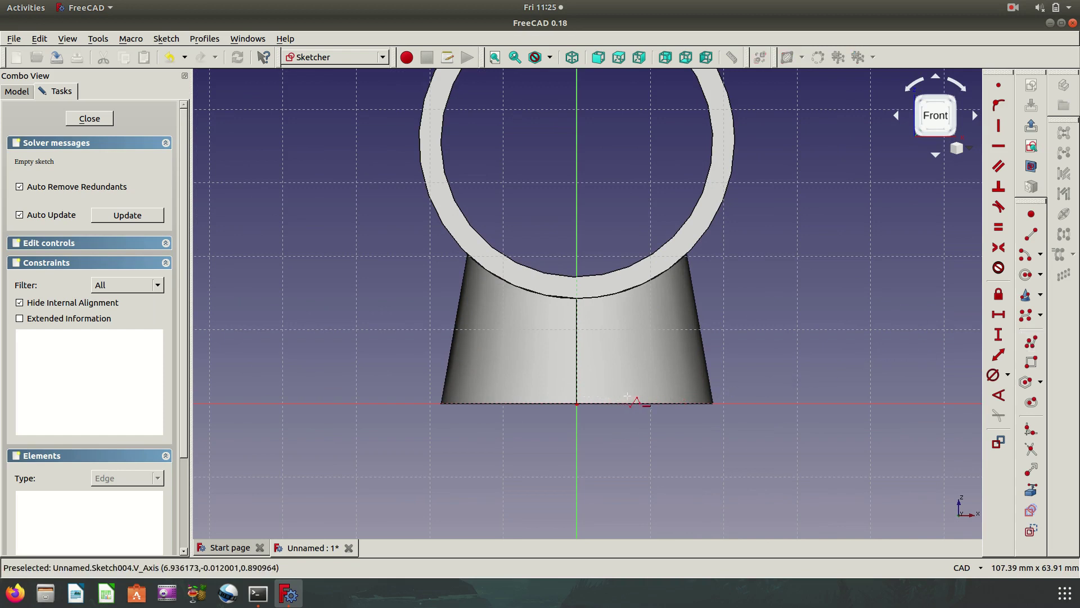
{"action": "left_click", "coordinate": [576, 276]}
{"action": "left_click", "coordinate": [550, 57]}
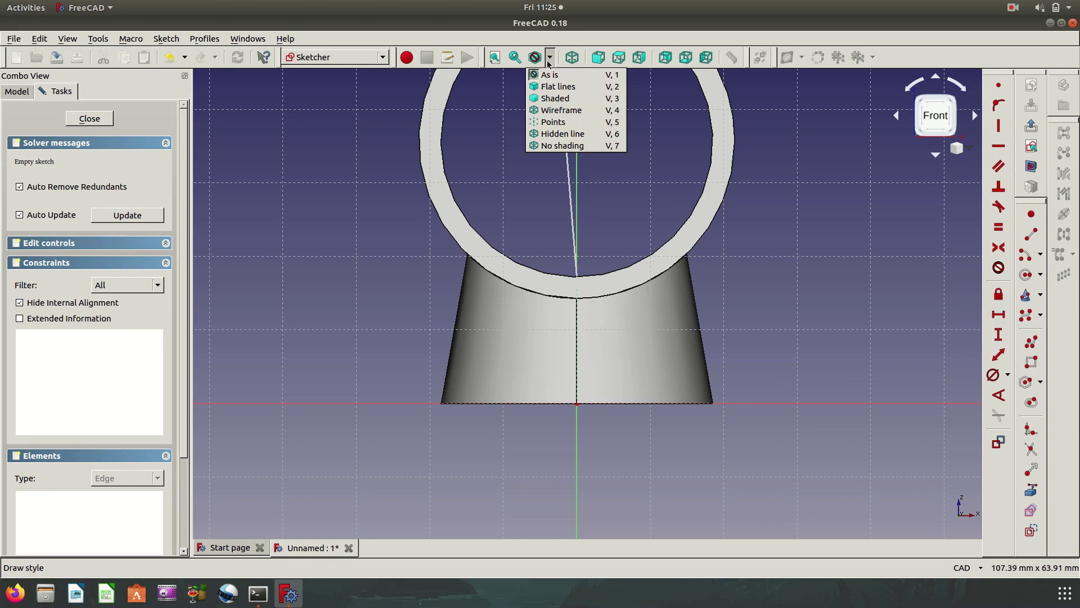
{"action": "left_click", "coordinate": [553, 110]}
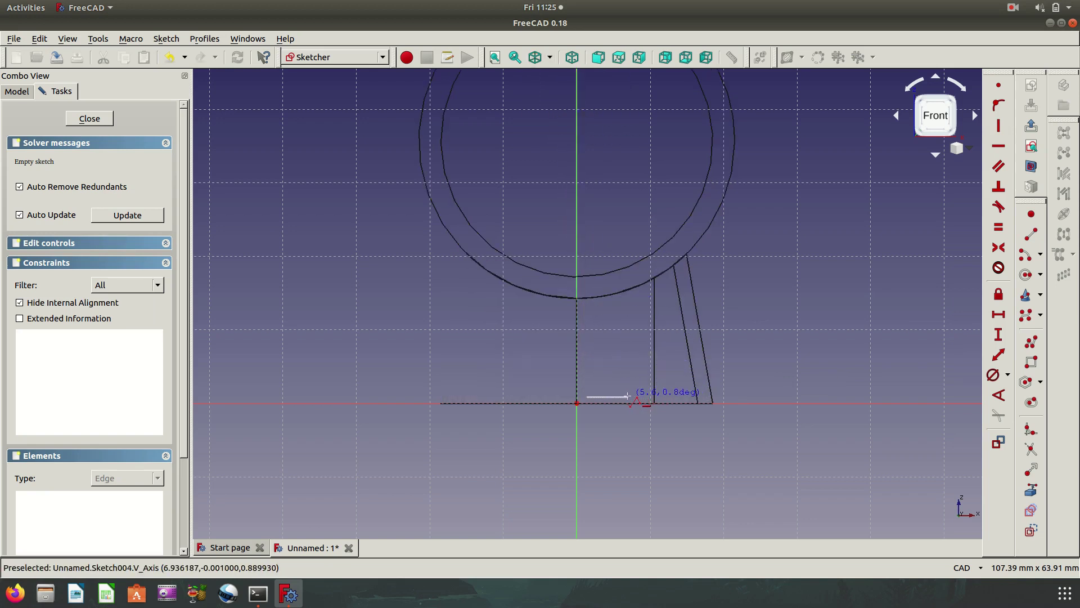
Draw a closed stepped polyline profile from the base line up into the ring
{"action": "left_click", "coordinate": [628, 396]}
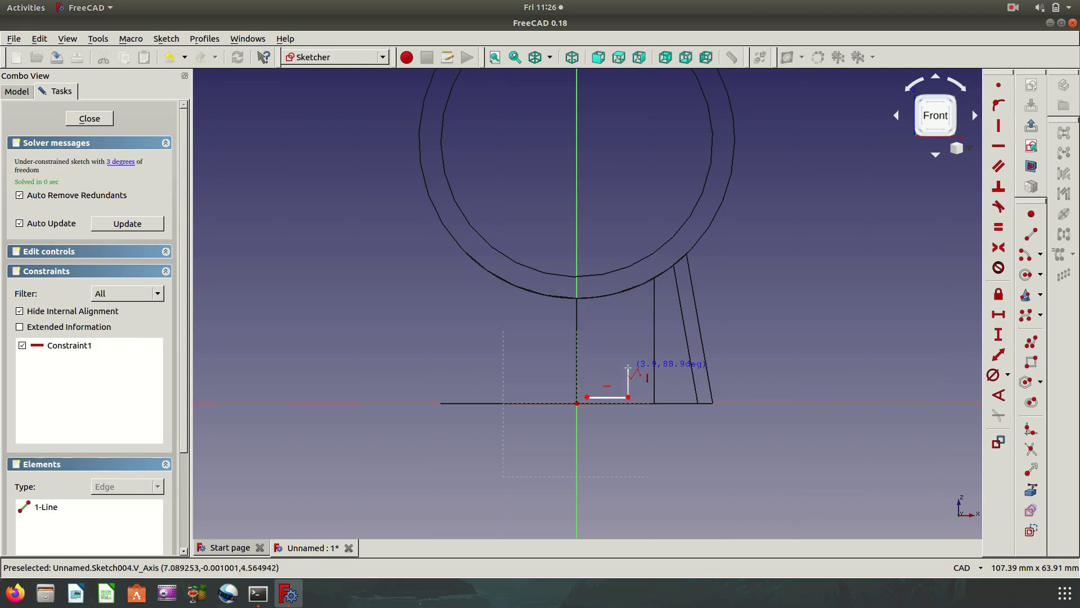
{"action": "left_click", "coordinate": [629, 368]}
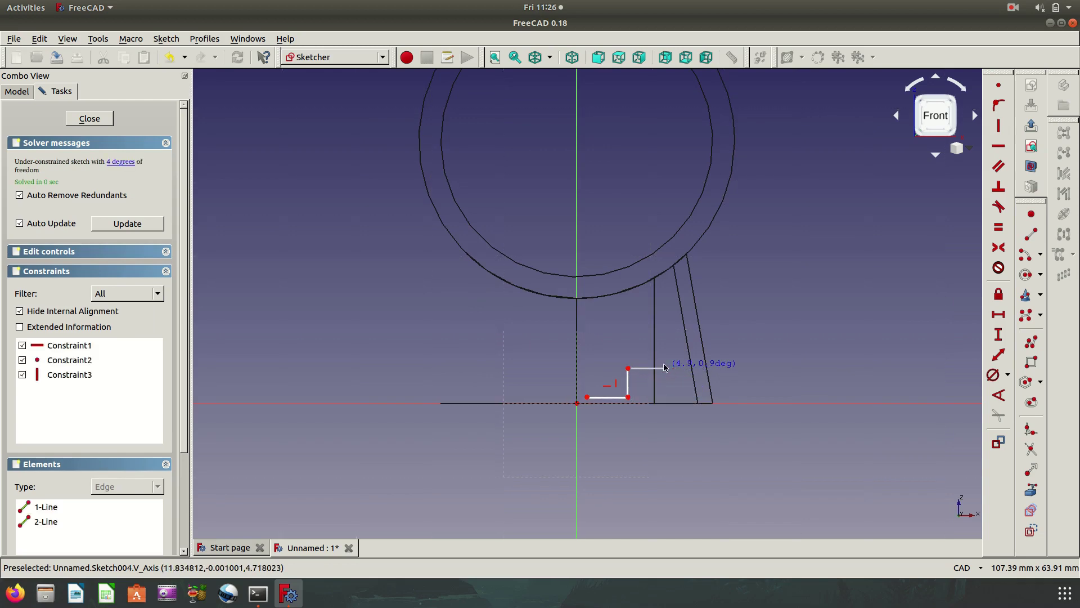
{"action": "left_click", "coordinate": [664, 369]}
{"action": "left_click", "coordinate": [664, 223]}
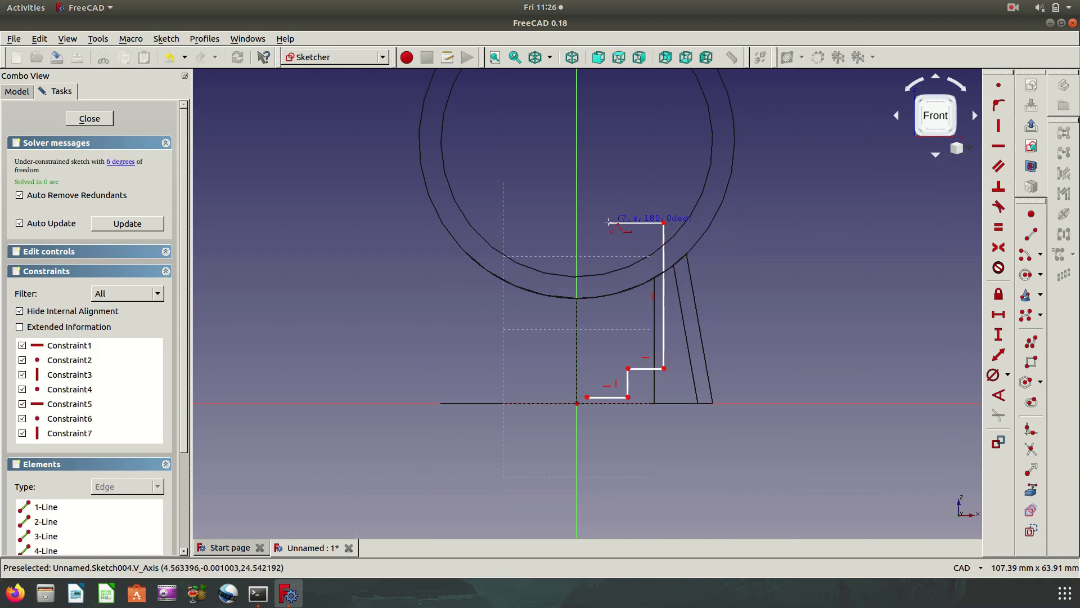
{"action": "left_click", "coordinate": [581, 223]}
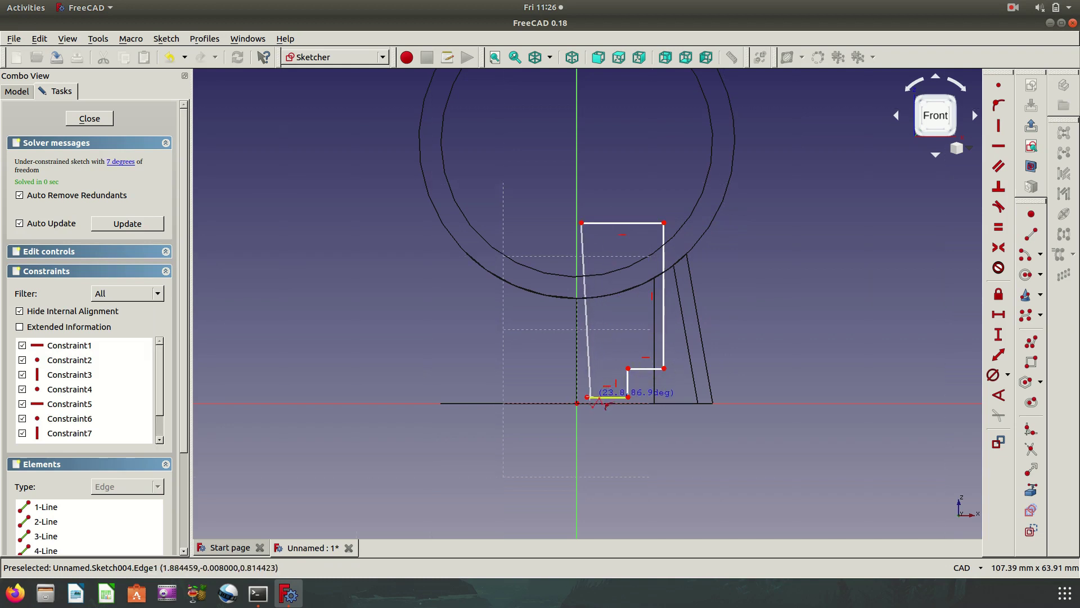
{"action": "left_click", "coordinate": [588, 397]}
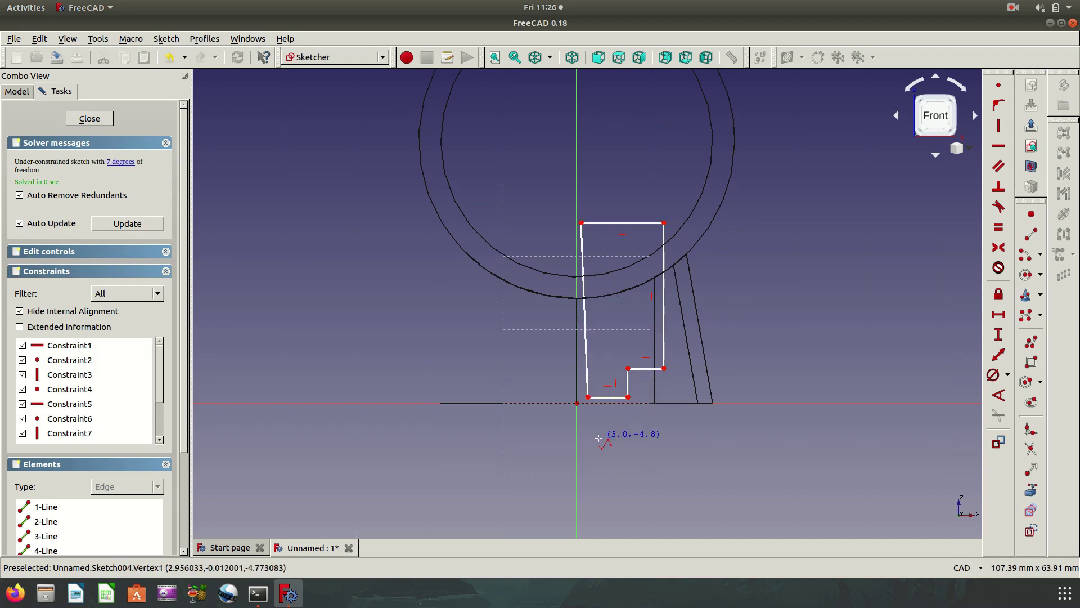
{"action": "key", "text": "Escape"}
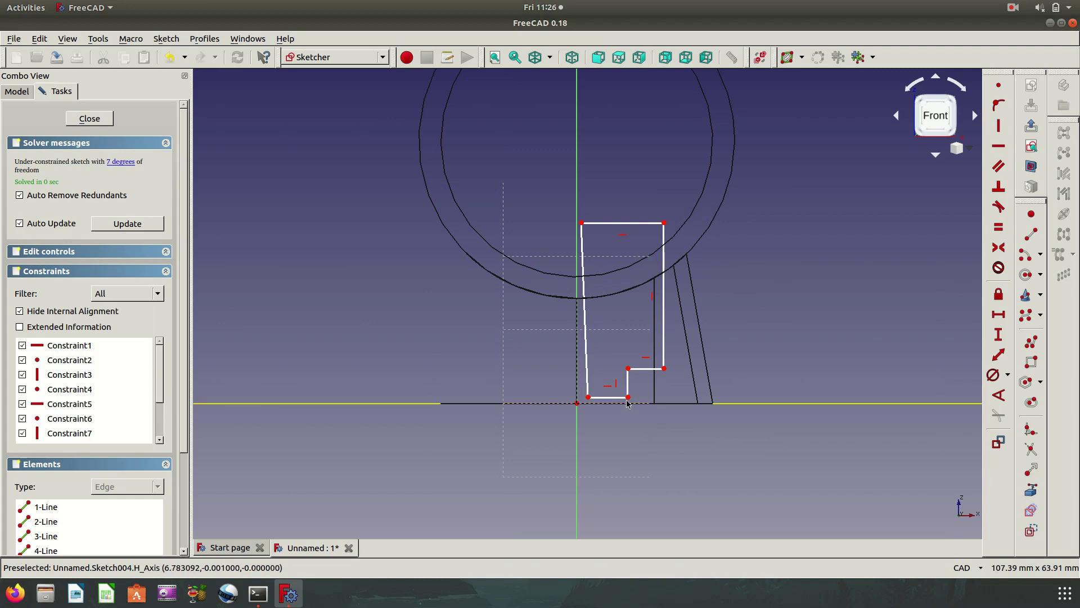
Pin a base corner to the horizontal axis, make the left edge vertical, and put the top-left corner on the vertical axis
{"action": "left_click", "coordinate": [627, 397]}
{"action": "left_click", "coordinate": [743, 404]}
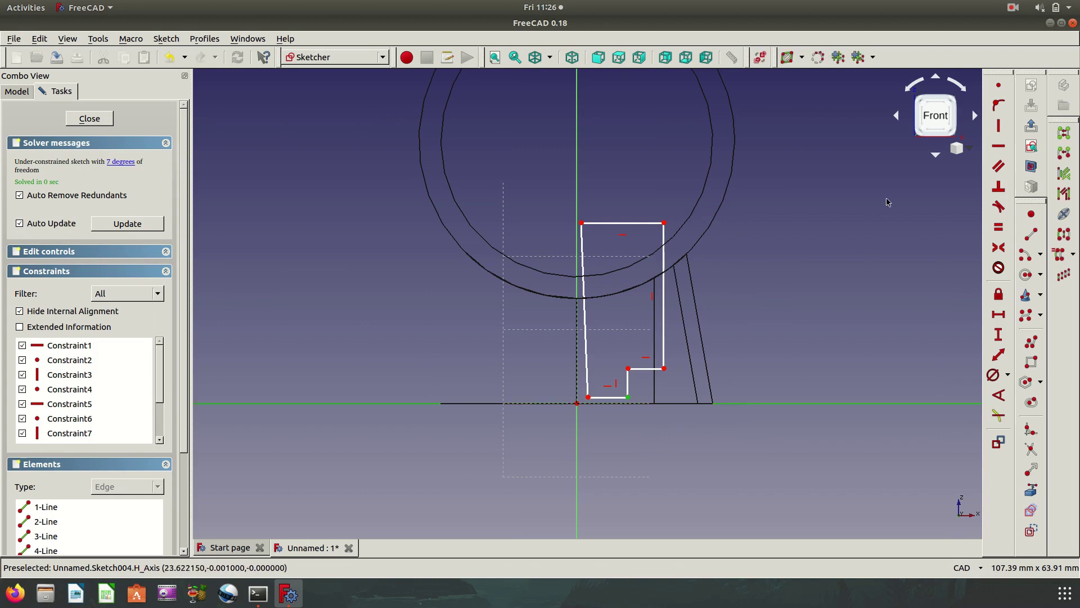
{"action": "left_click", "coordinate": [998, 106]}
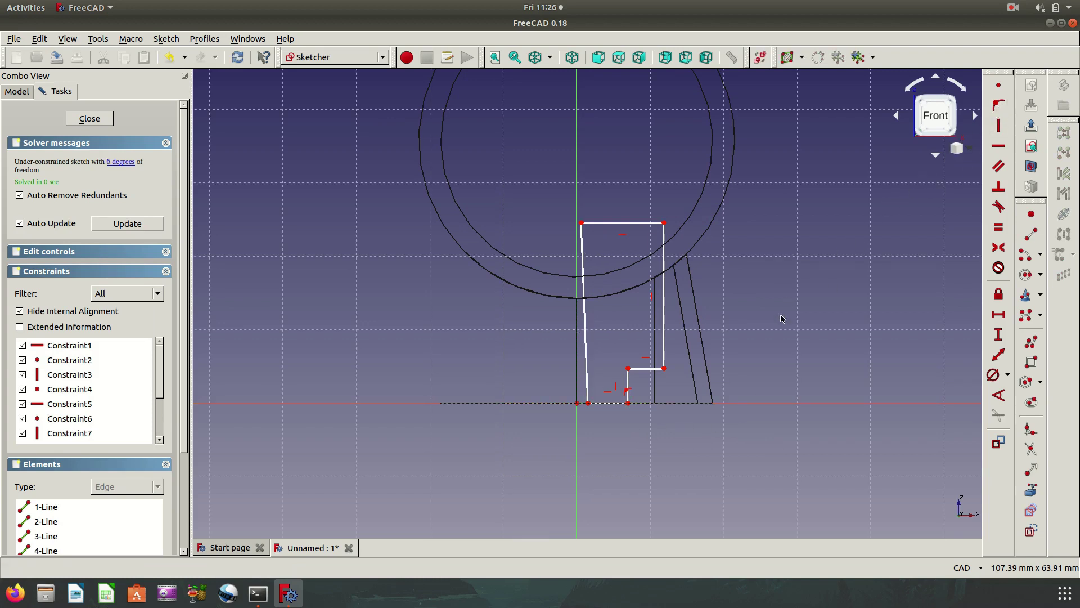
{"action": "left_click", "coordinate": [589, 373]}
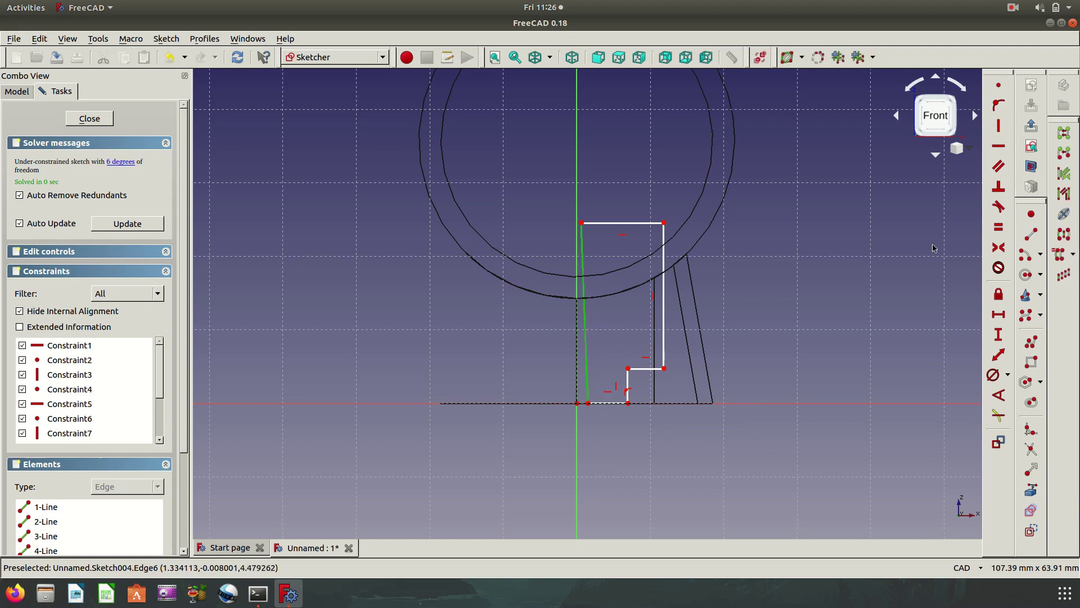
{"action": "left_click", "coordinate": [998, 125]}
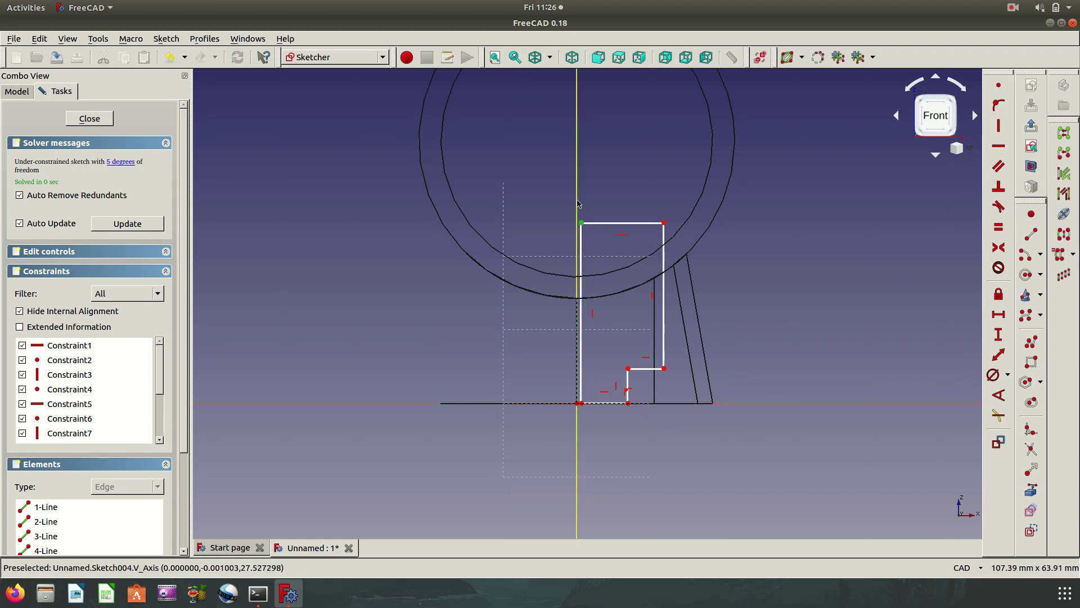
{"action": "left_click", "coordinate": [581, 223]}
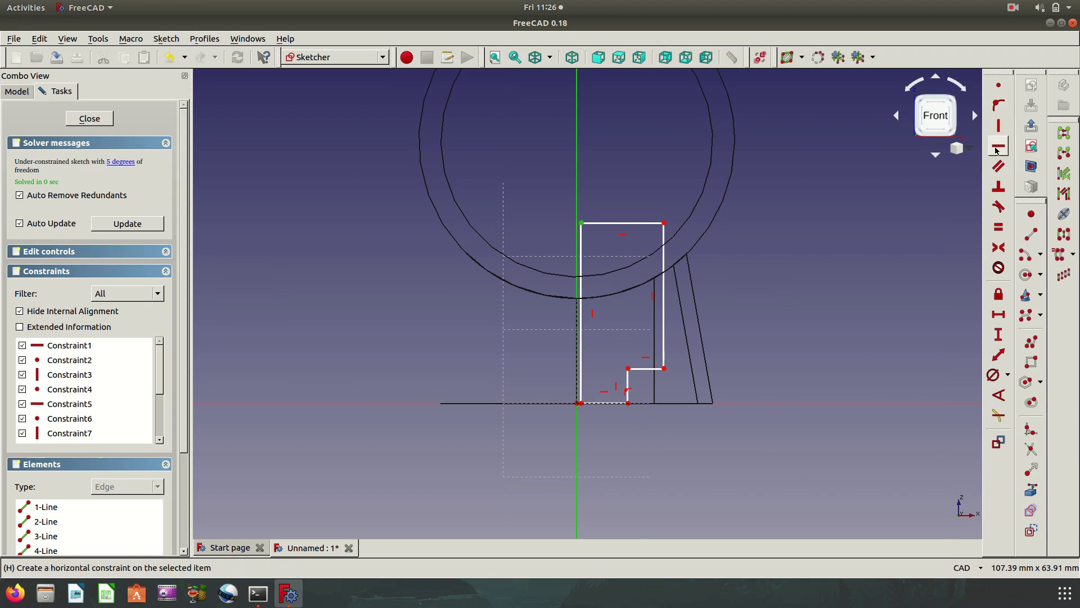
{"action": "left_click", "coordinate": [994, 108]}
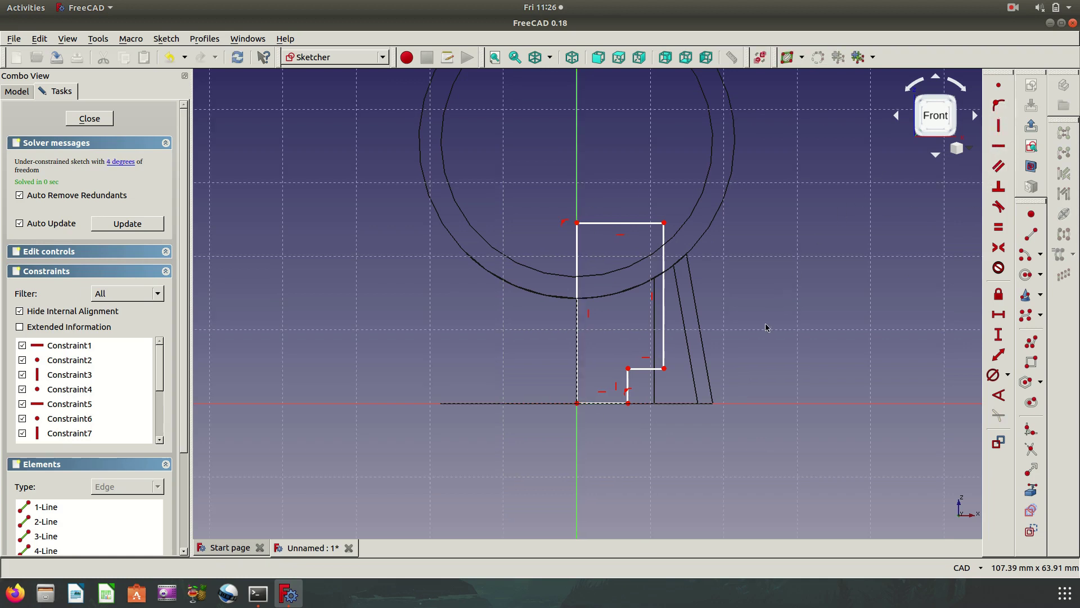
{"action": "left_click", "coordinate": [664, 369]}
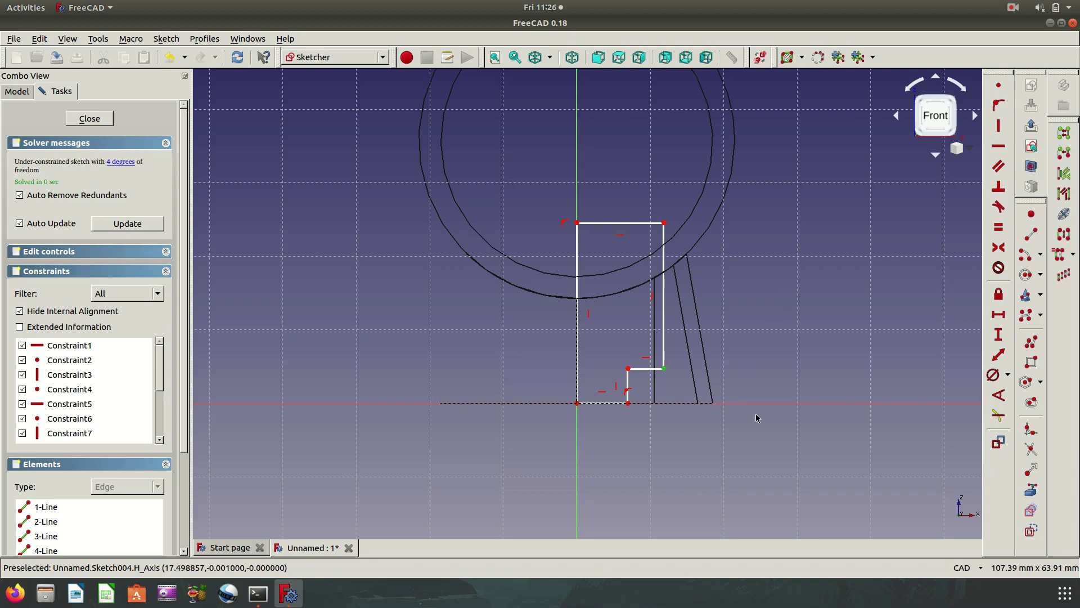
Add a 3 mm vertical step height and a 4 mm horizontal width from the axis
{"action": "left_click", "coordinate": [999, 334]}
{"action": "type", "text": "3"}
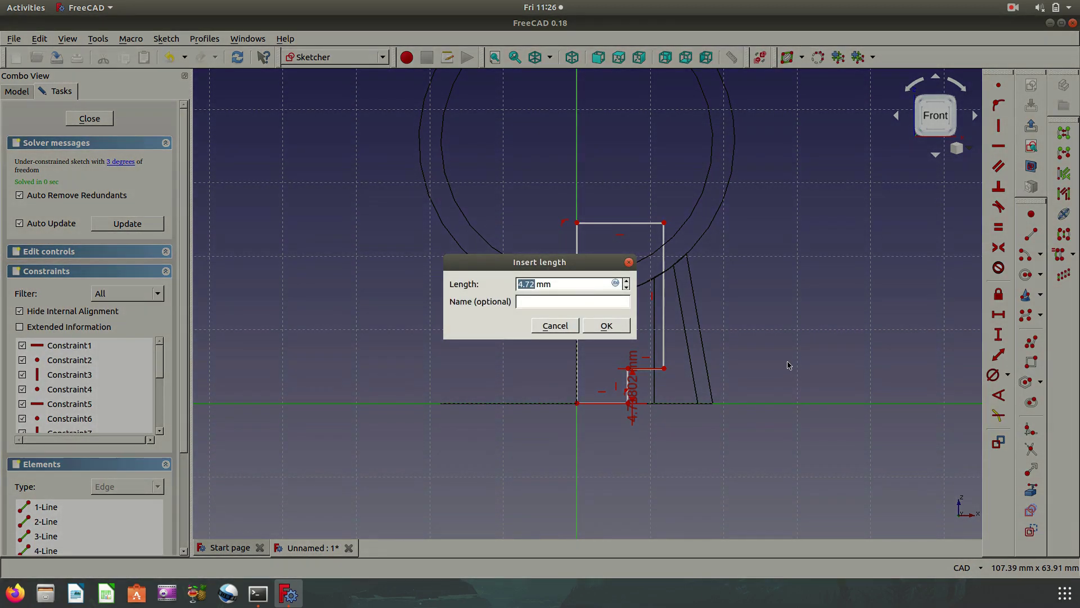
{"action": "left_click", "coordinate": [606, 325]}
{"action": "left_click_drag", "start_coordinate": [630, 389], "coordinate": [682, 437]}
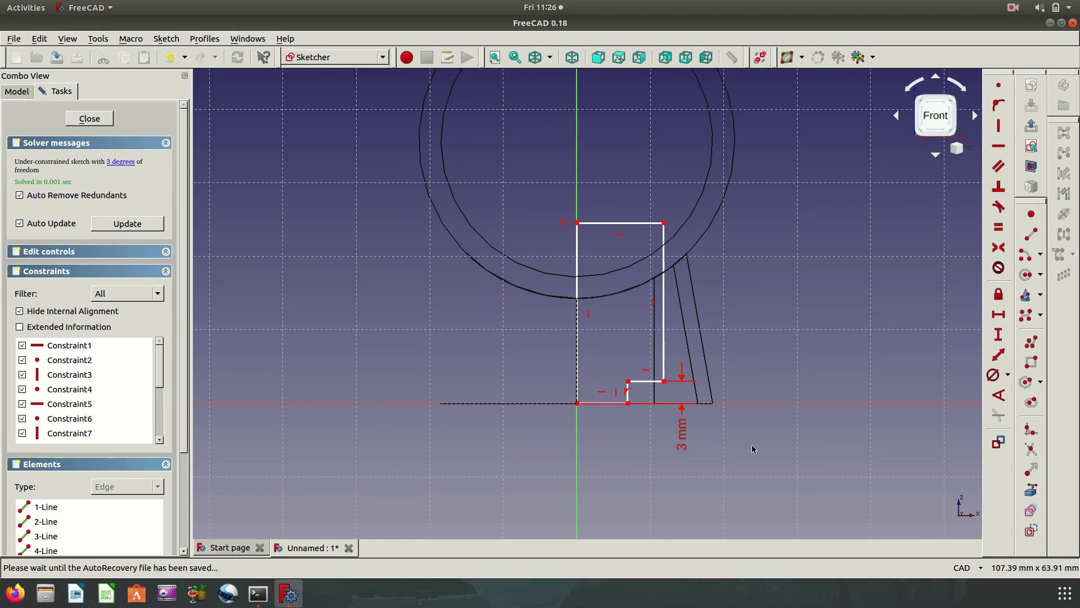
{"action": "left_click", "coordinate": [621, 419]}
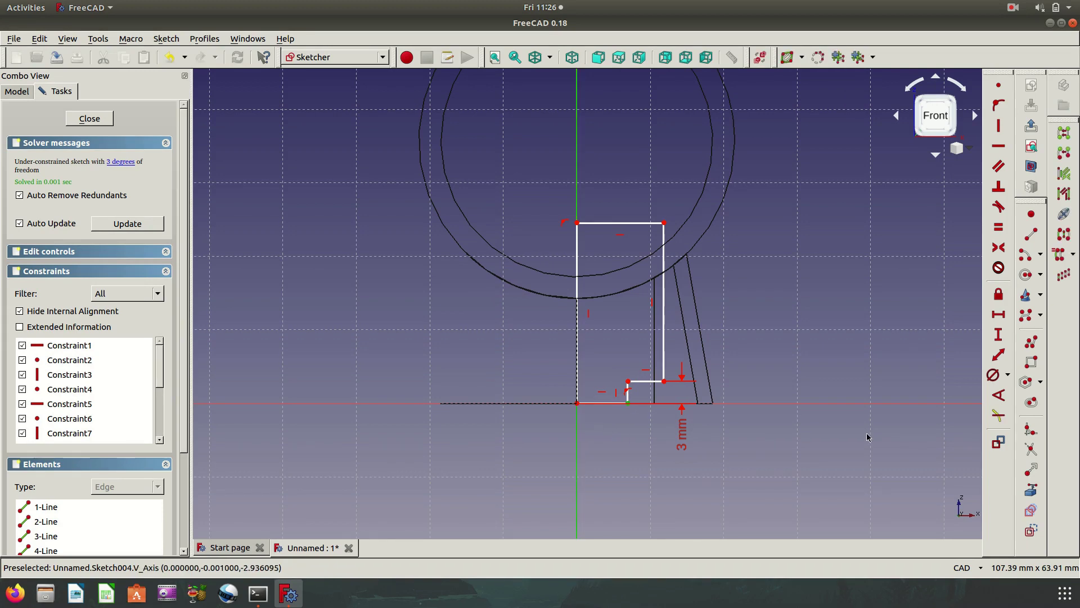
{"action": "left_click", "coordinate": [1002, 314]}
{"action": "type", "text": "4"}
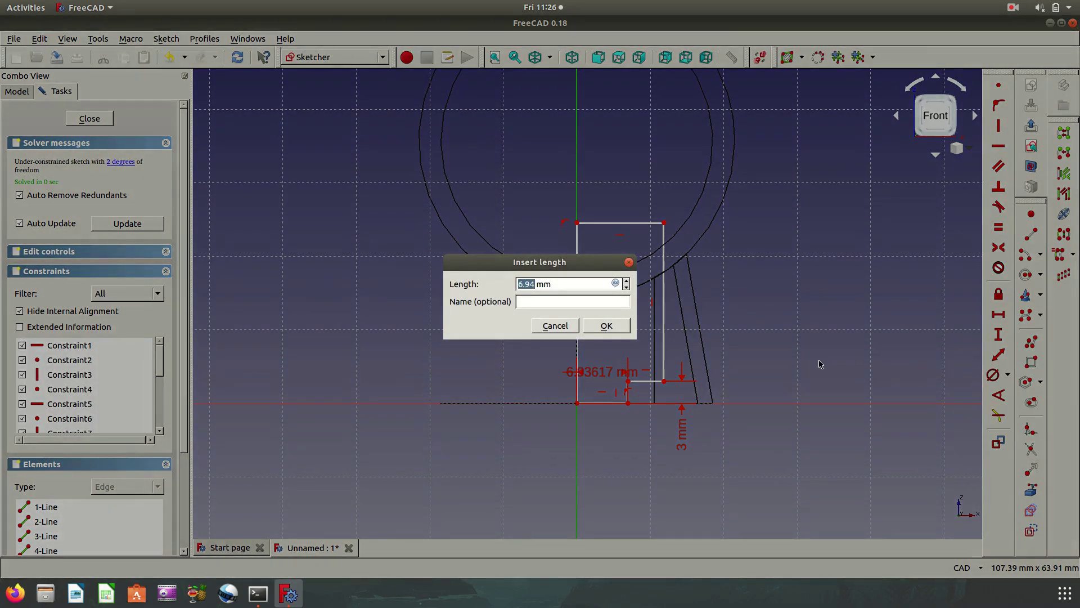
{"action": "left_click", "coordinate": [606, 325]}
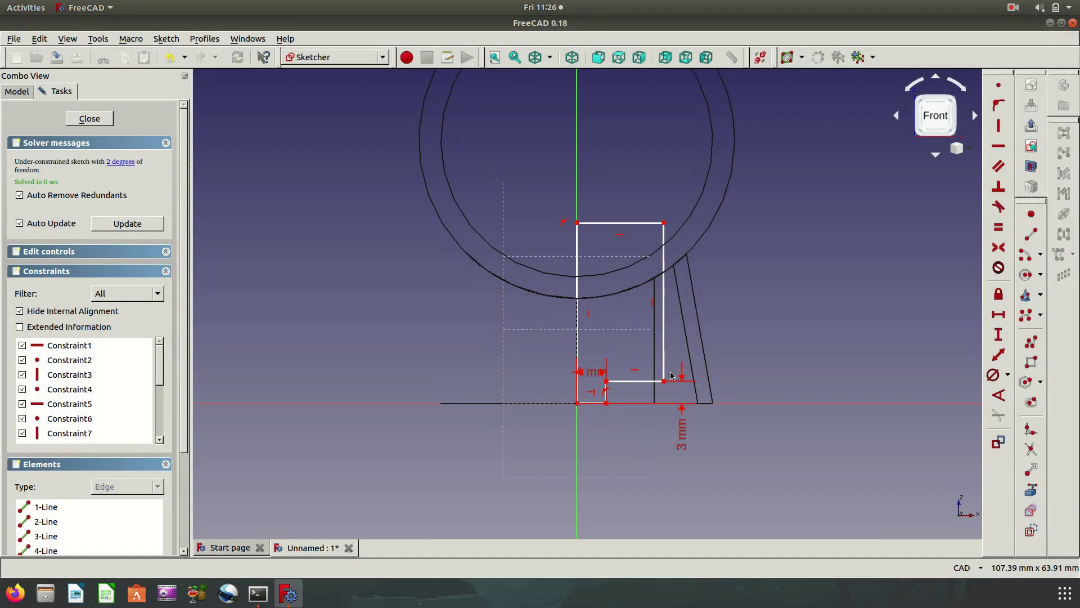
Dimension the 7.5 mm top width from the vertical axis and reposition the 4 mm label
{"action": "left_click", "coordinate": [664, 223]}
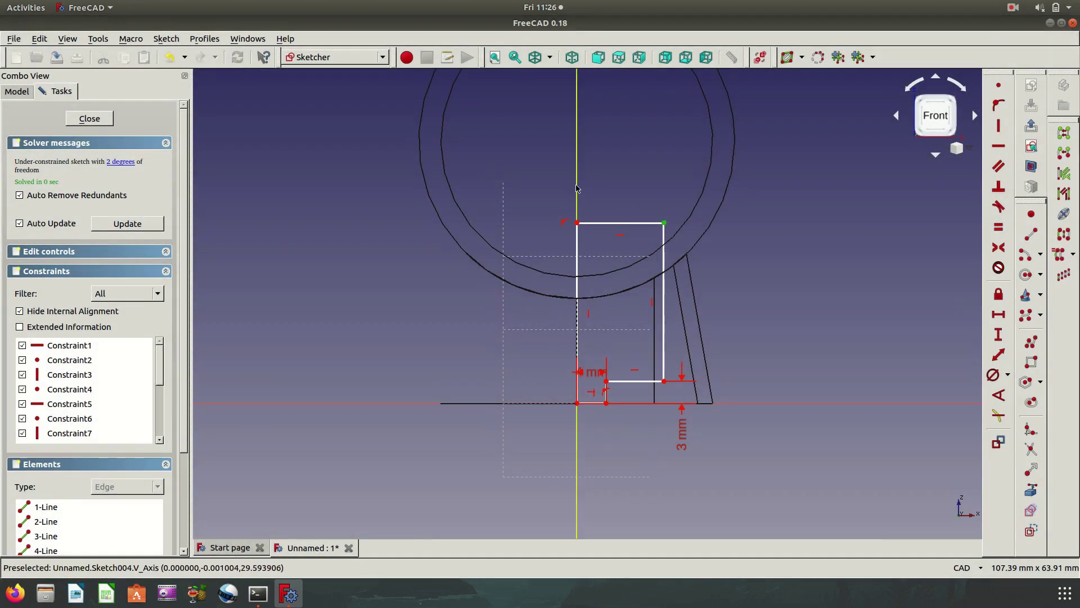
{"action": "left_click", "coordinate": [577, 188]}
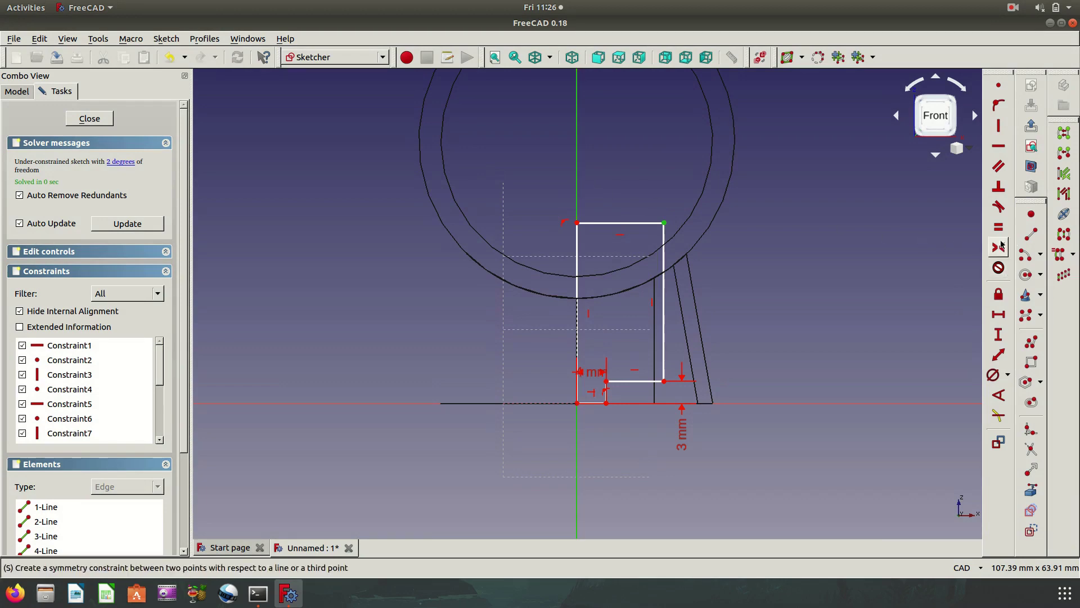
{"action": "left_click", "coordinate": [998, 314]}
{"action": "type", "text": "7.5"}
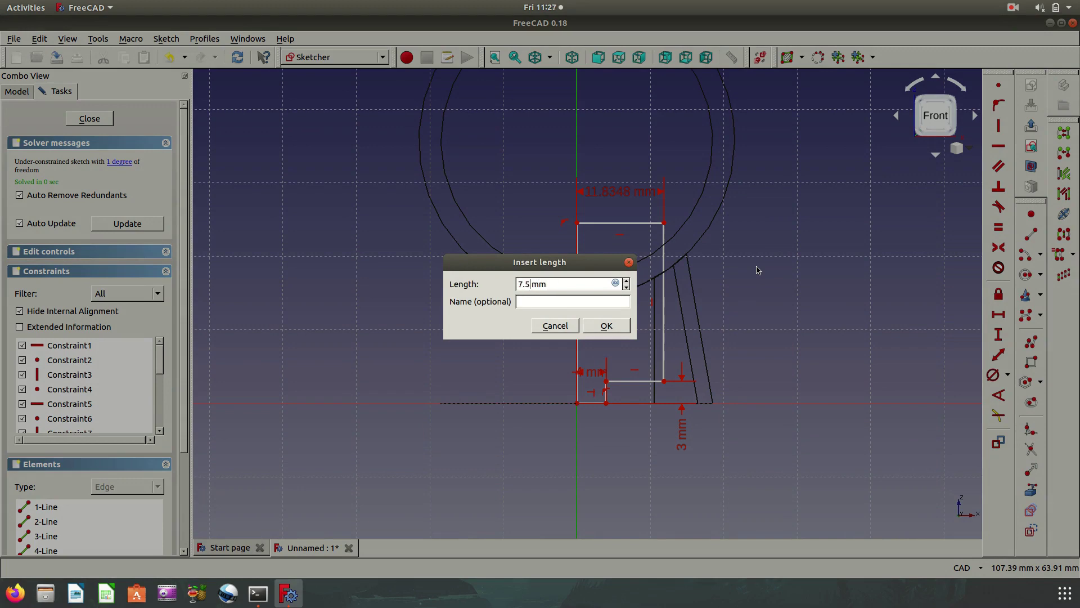
{"action": "left_click", "coordinate": [606, 325]}
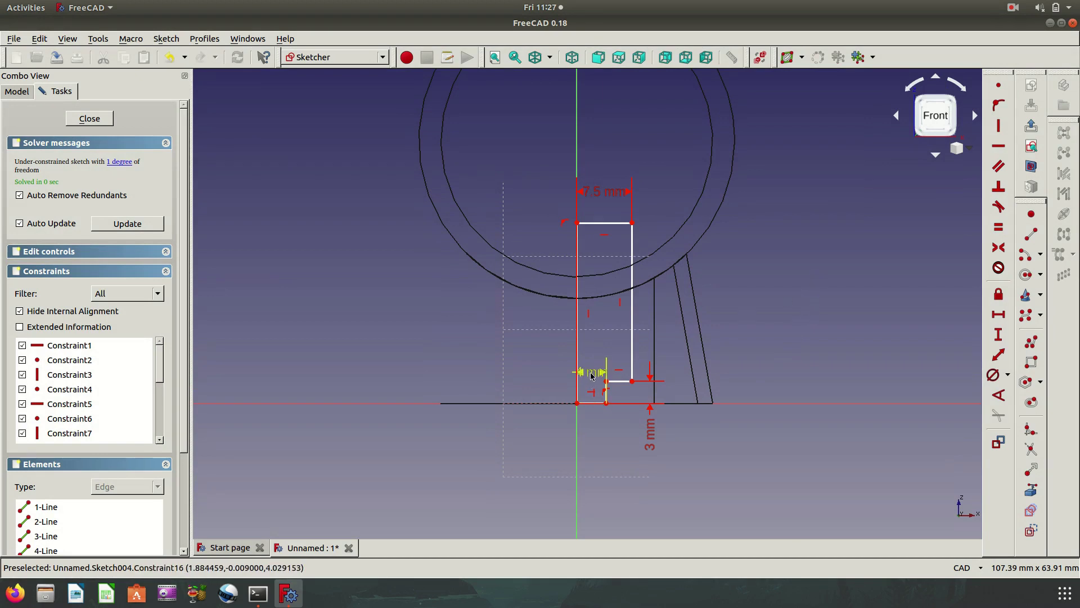
{"action": "mouse_move", "coordinate": [591, 371]}
{"action": "left_mouse_down"}
{"action": "mouse_move", "coordinate": [598, 442]}
{"action": "mouse_move", "coordinate": [559, 444]}
{"action": "left_mouse_up"}
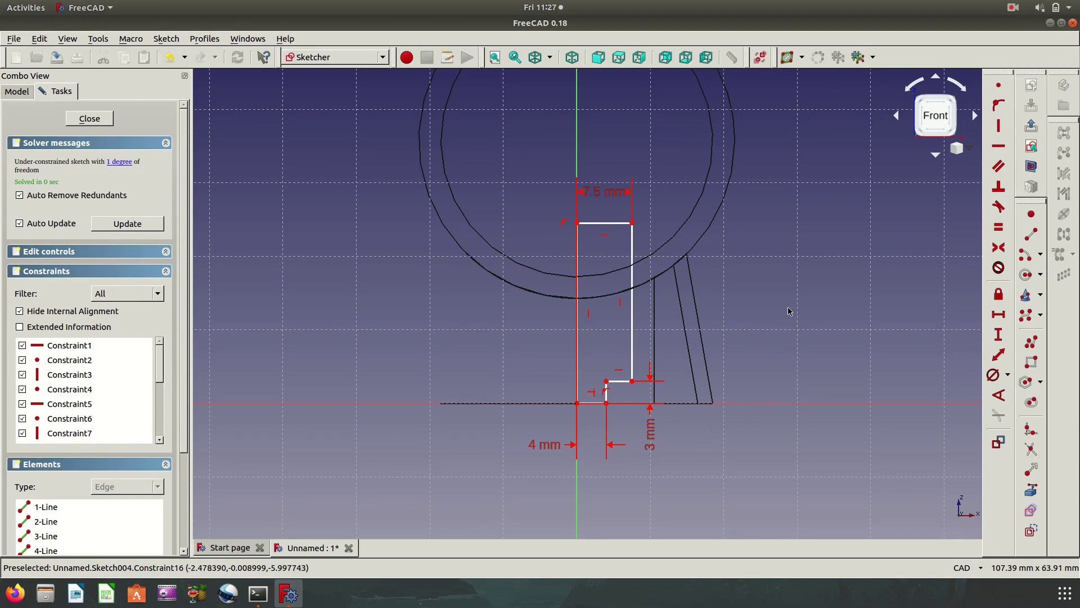
Close the sketch, preview a 360° groove about the vertical sketch axis, and switch to shaded display
{"action": "left_click", "coordinate": [1031, 126]}
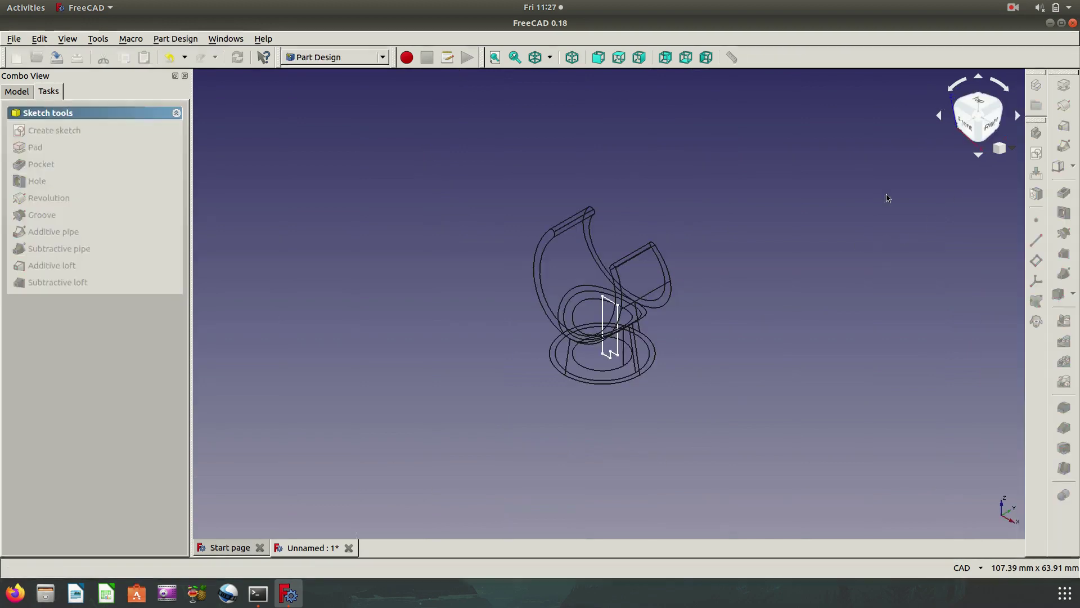
{"action": "middle_click_drag", "start_coordinate": [730, 358], "coordinate": [758, 323]}
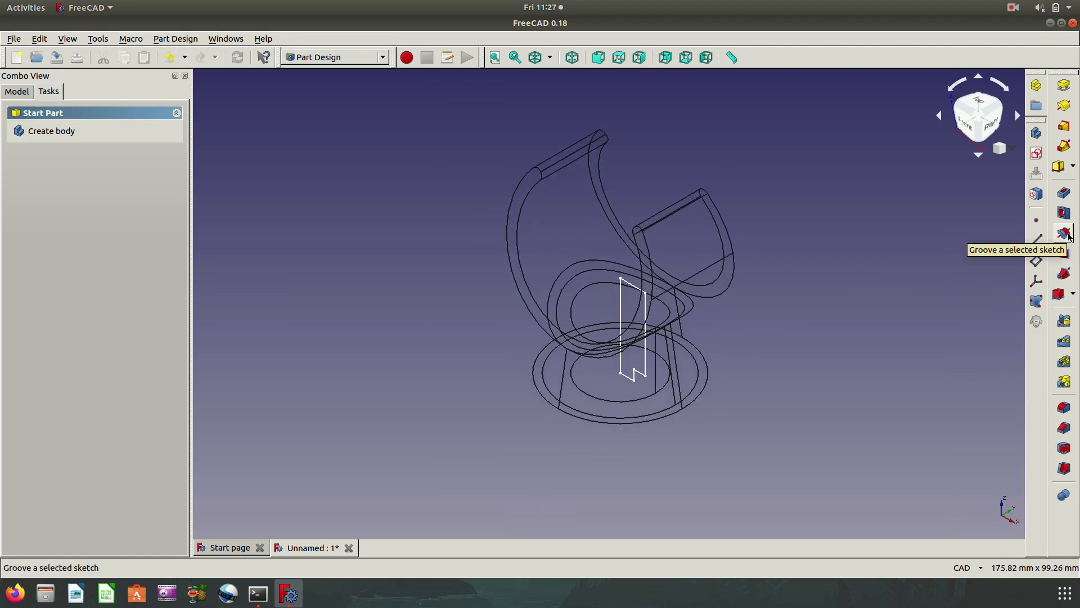
{"action": "left_click", "coordinate": [1065, 232]}
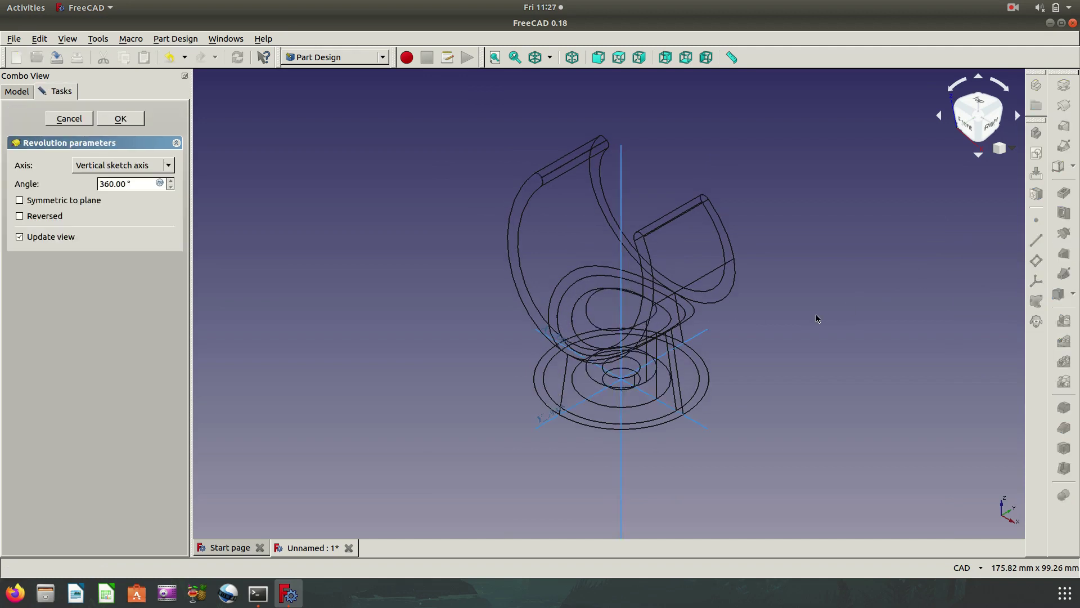
{"action": "left_click", "coordinate": [549, 57]}
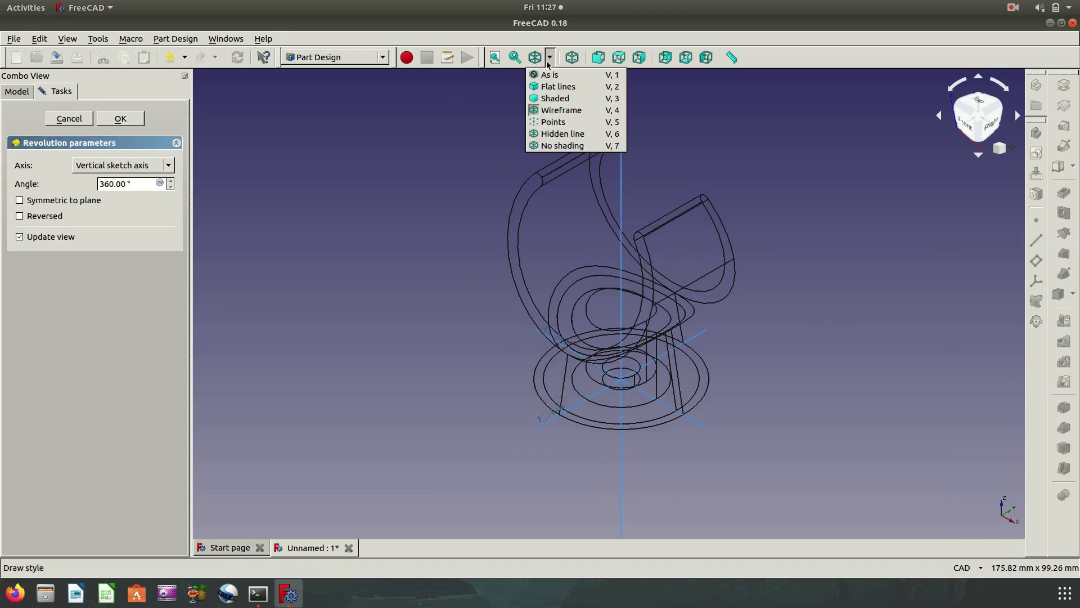
{"action": "left_click", "coordinate": [549, 83]}
{"action": "mouse_move", "coordinate": [834, 366]}
{"action": "middle_mouse_down"}
{"action": "mouse_move", "coordinate": [768, 418]}
{"action": "mouse_move", "coordinate": [622, 367]}
{"action": "mouse_move", "coordinate": [605, 373]}
{"action": "mouse_move", "coordinate": [821, 362]}
{"action": "middle_mouse_up"}
Accept the 360° groove and orbit and zoom to inspect the recessed underside
{"action": "left_click", "coordinate": [120, 118]}
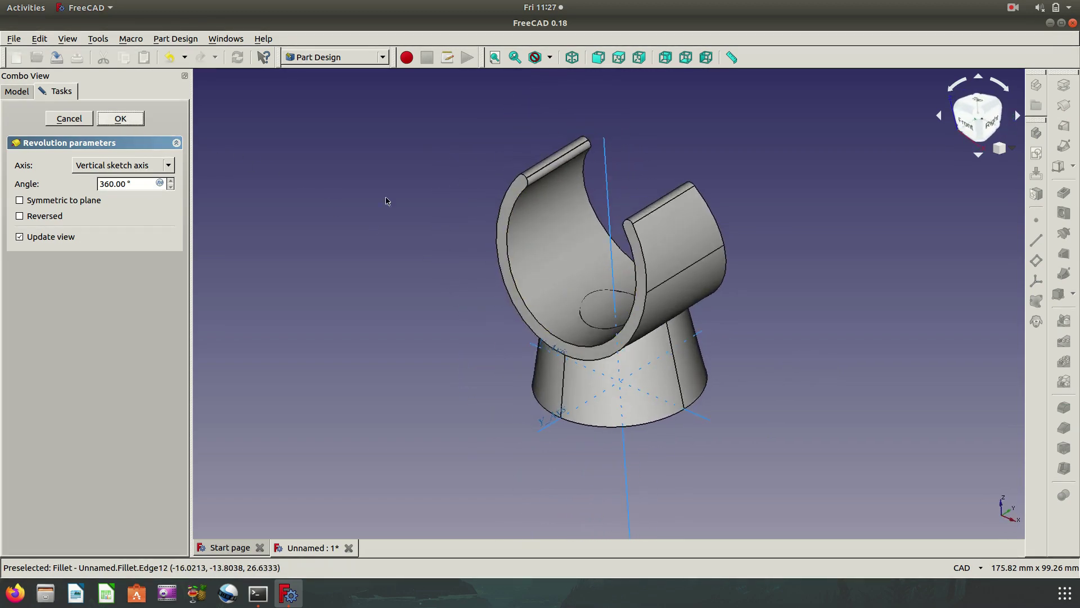
{"action": "scroll", "coordinate": [796, 344], "scroll_direction": "up", "scroll_amount": 1}
{"action": "scroll", "coordinate": [803, 336], "scroll_direction": "up", "scroll_amount": 2}
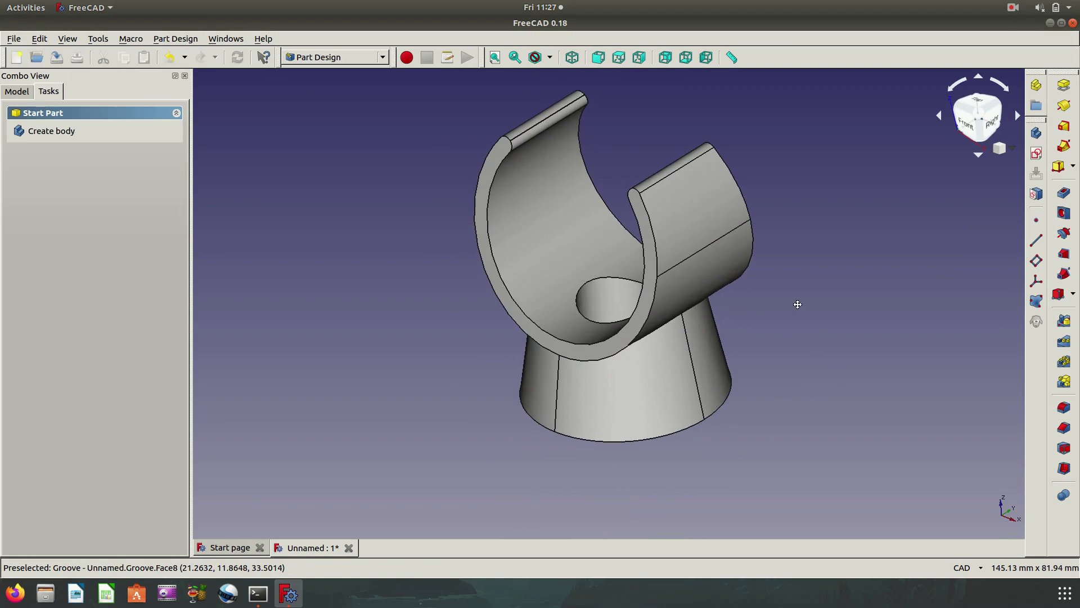
{"action": "mouse_move", "coordinate": [795, 302]}
{"action": "middle_mouse_down"}
{"action": "mouse_move", "coordinate": [810, 362]}
{"action": "mouse_move", "coordinate": [784, 392]}
{"action": "mouse_move", "coordinate": [581, 381]}
{"action": "mouse_move", "coordinate": [731, 306]}
{"action": "mouse_move", "coordinate": [801, 315]}
{"action": "mouse_move", "coordinate": [568, 251]}
{"action": "mouse_move", "coordinate": [525, 421]}
{"action": "mouse_move", "coordinate": [757, 390]}
{"action": "mouse_move", "coordinate": [597, 358]}
{"action": "mouse_move", "coordinate": [447, 350]}
{"action": "mouse_move", "coordinate": [754, 328]}
{"action": "middle_mouse_up"}
{"action": "scroll", "coordinate": [765, 377], "scroll_direction": "down", "scroll_amount": 2}
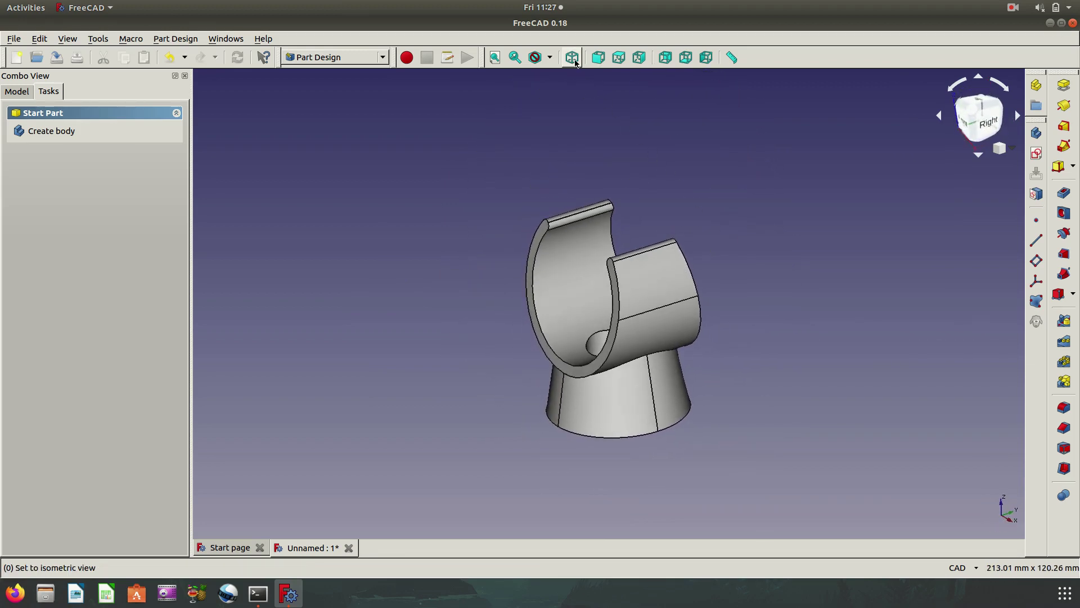
{"action": "mouse_move", "coordinate": [732, 259]}
{"action": "middle_mouse_down"}
{"action": "mouse_move", "coordinate": [770, 290]}
{"action": "mouse_move", "coordinate": [781, 323]}
{"action": "middle_mouse_up"}
{"action": "scroll", "coordinate": [787, 313], "scroll_direction": "up", "scroll_amount": 1}
{"action": "scroll", "coordinate": [788, 312], "scroll_direction": "up", "scroll_amount": 2}
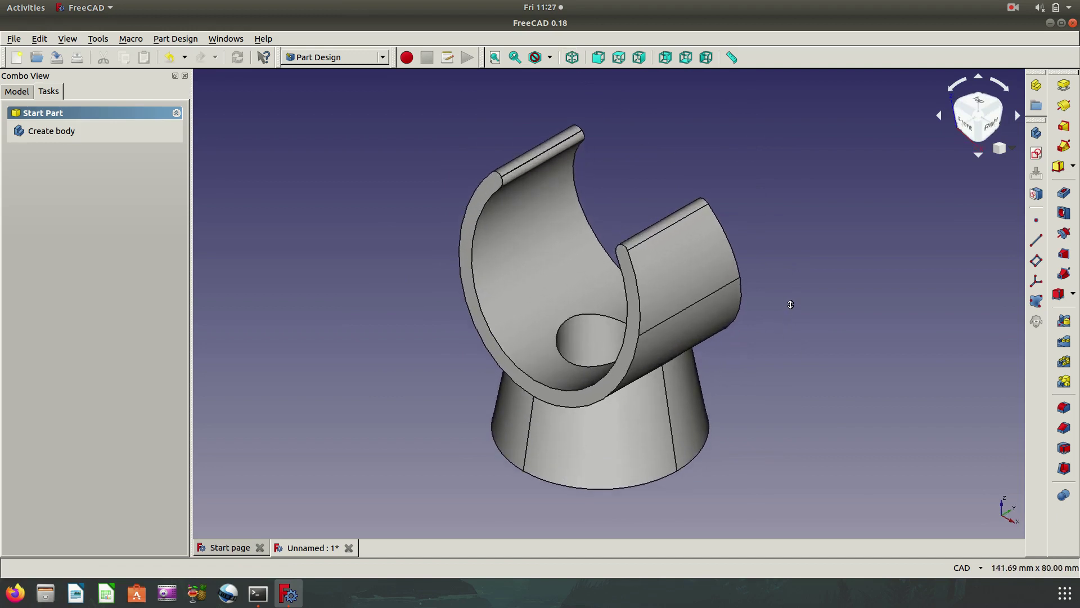